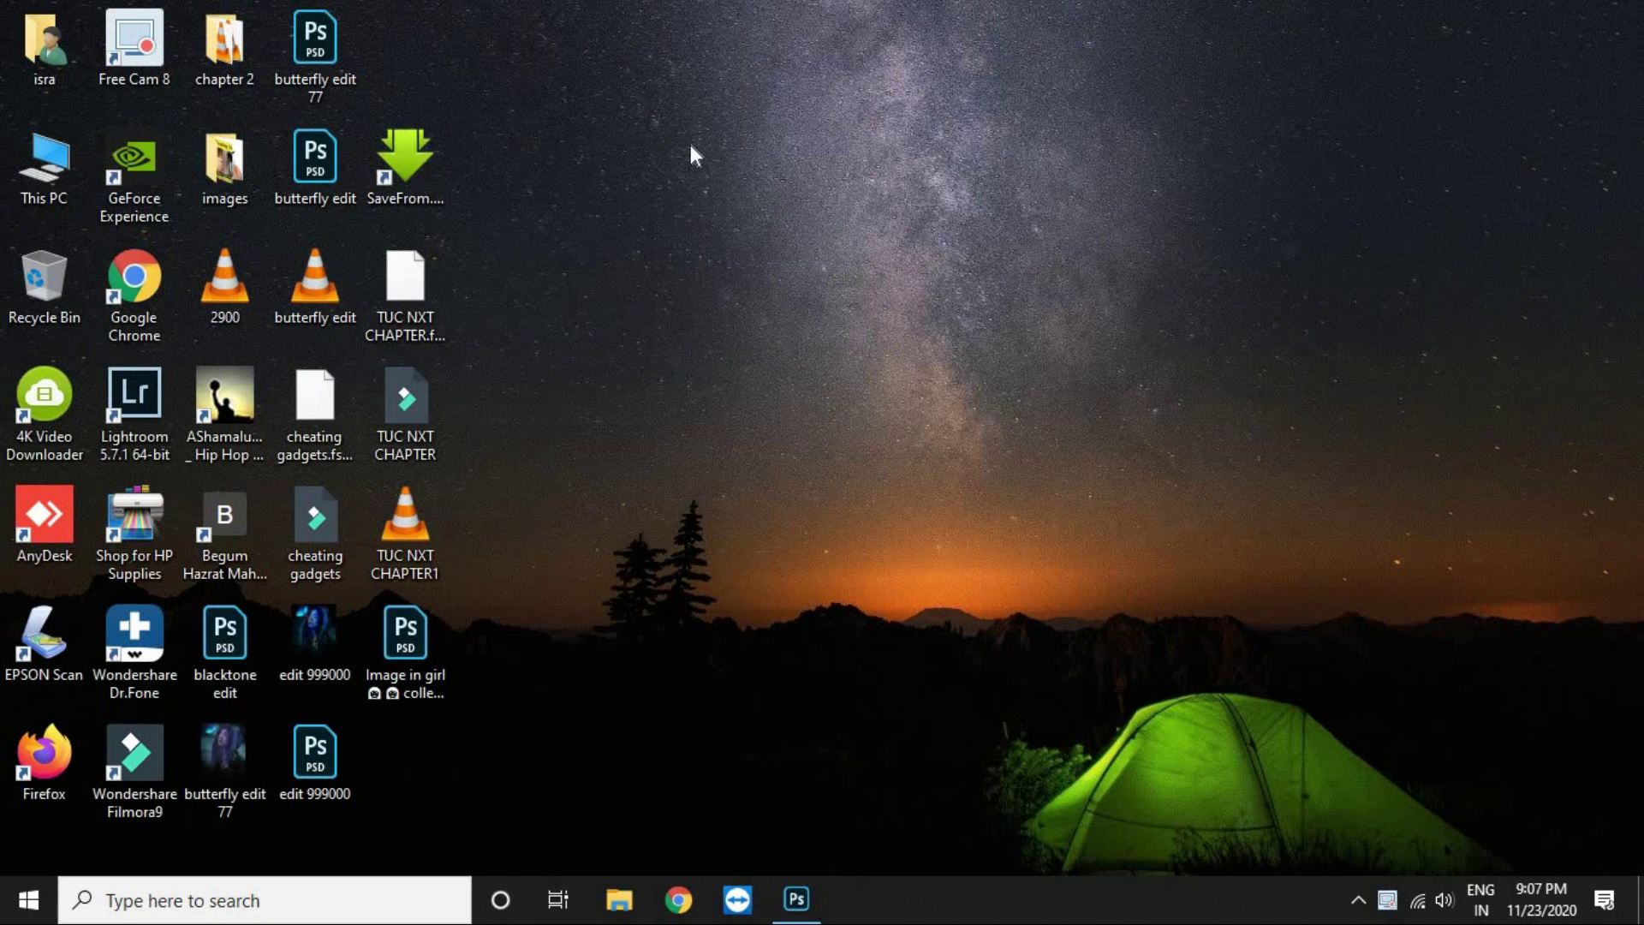
{"action": "right_click", "coordinate": [691, 146]}
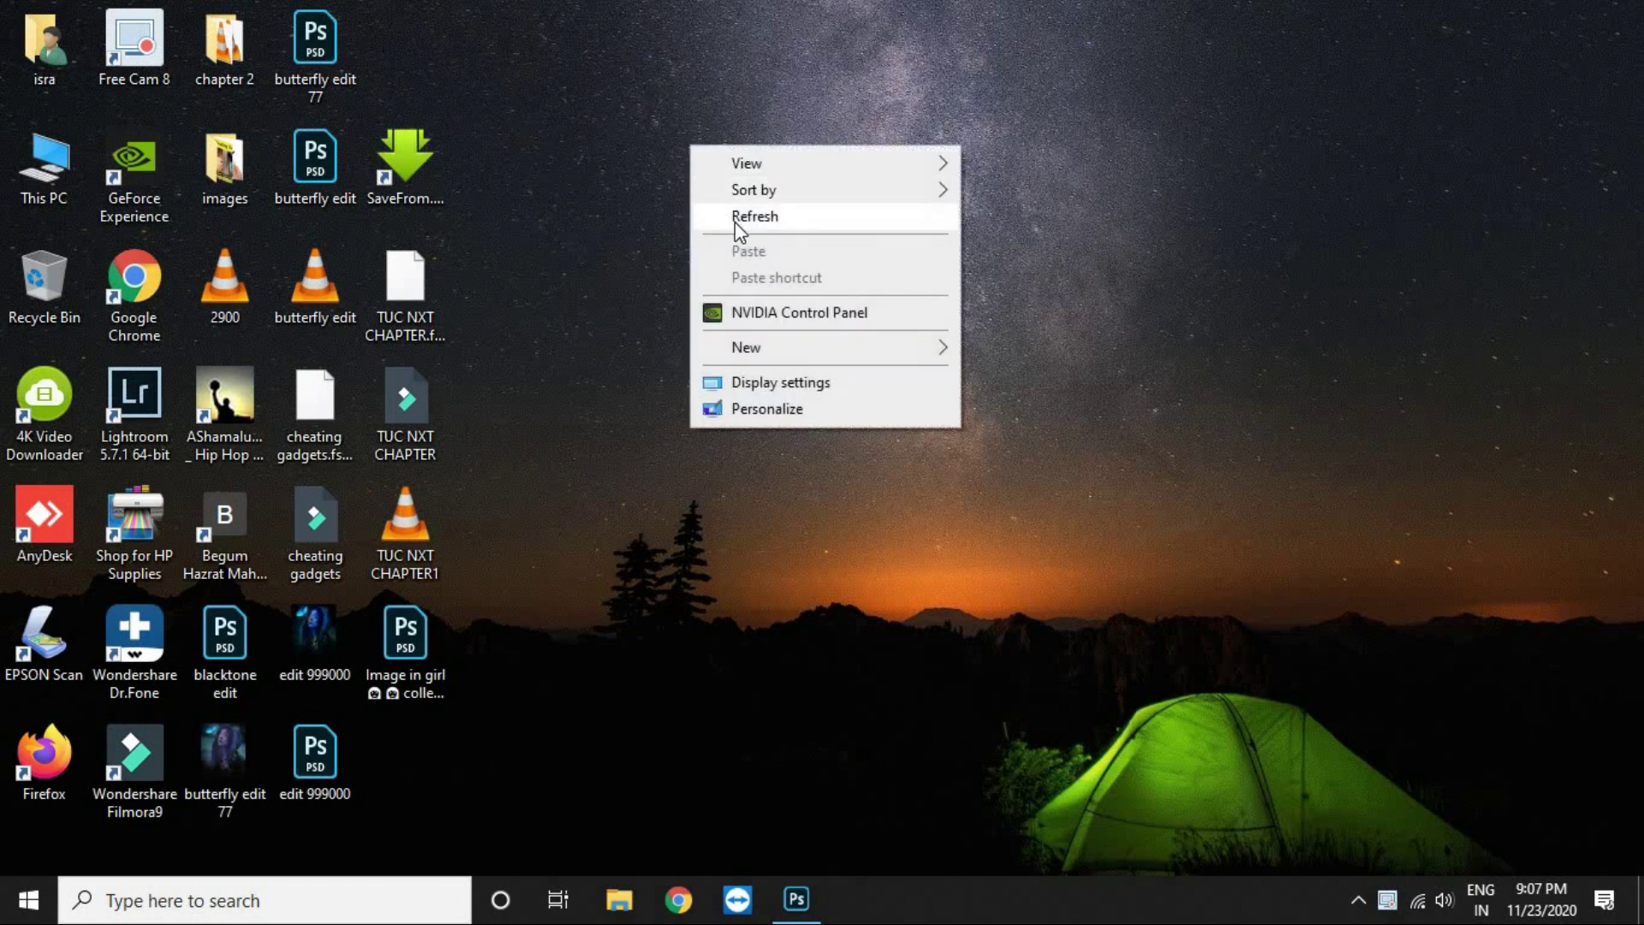
{"action": "left_click", "coordinate": [735, 217]}
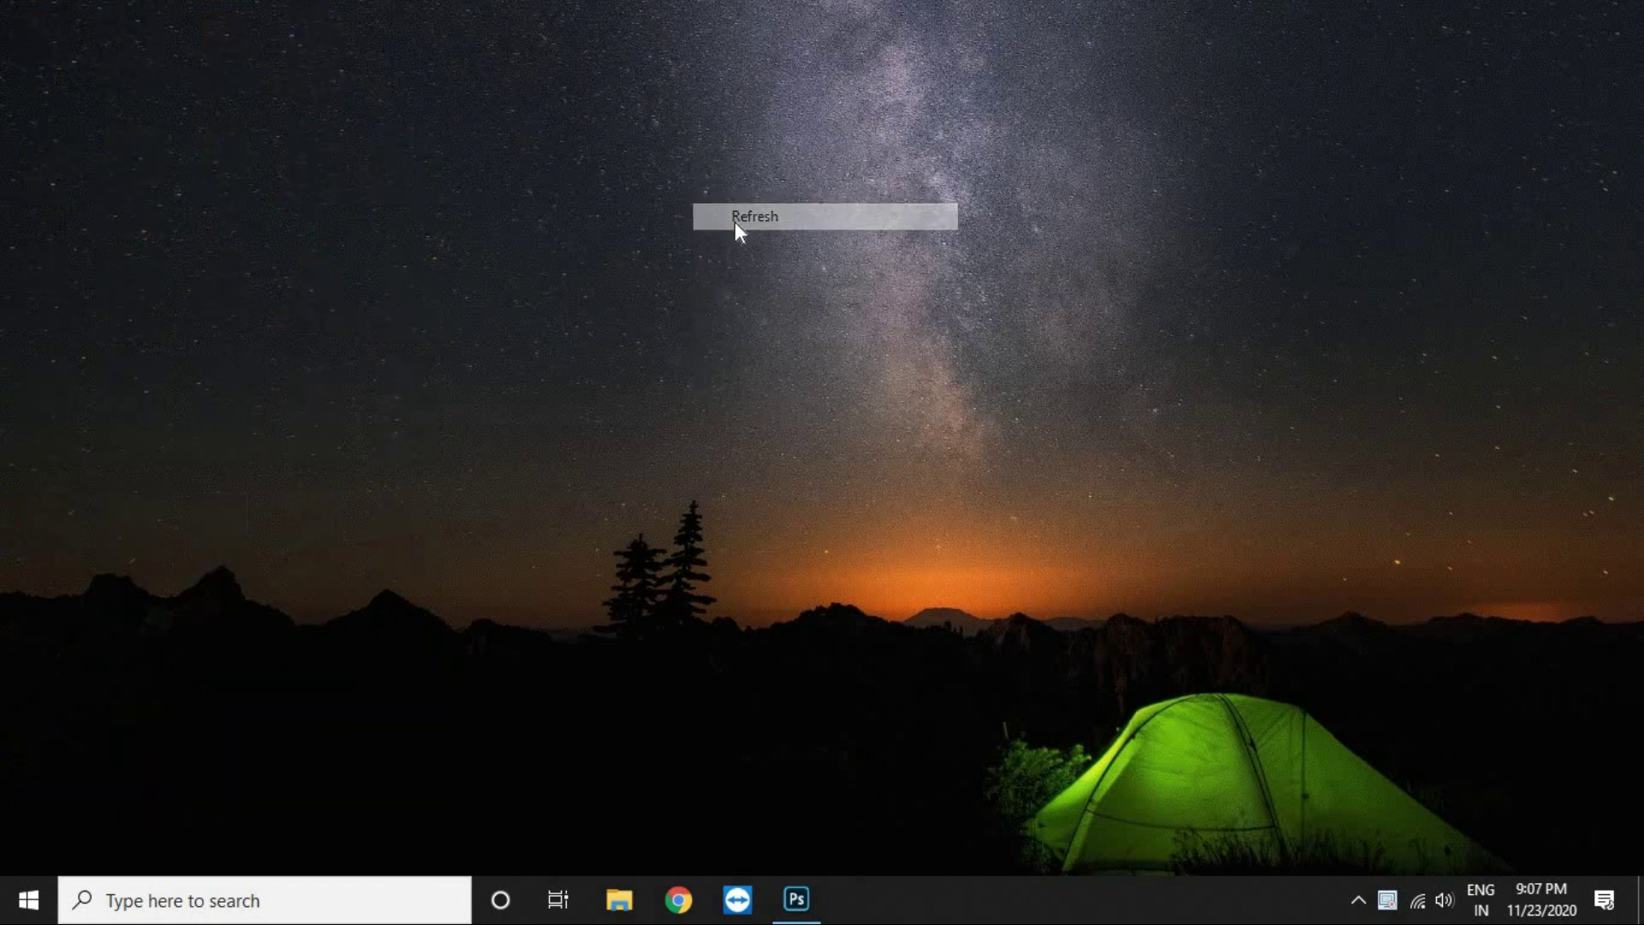
Step: Switch to Photoshop and open the portrait of the girl in the hooded jacket from the Downloads folder
{"action": "left_click", "coordinate": [818, 899]}
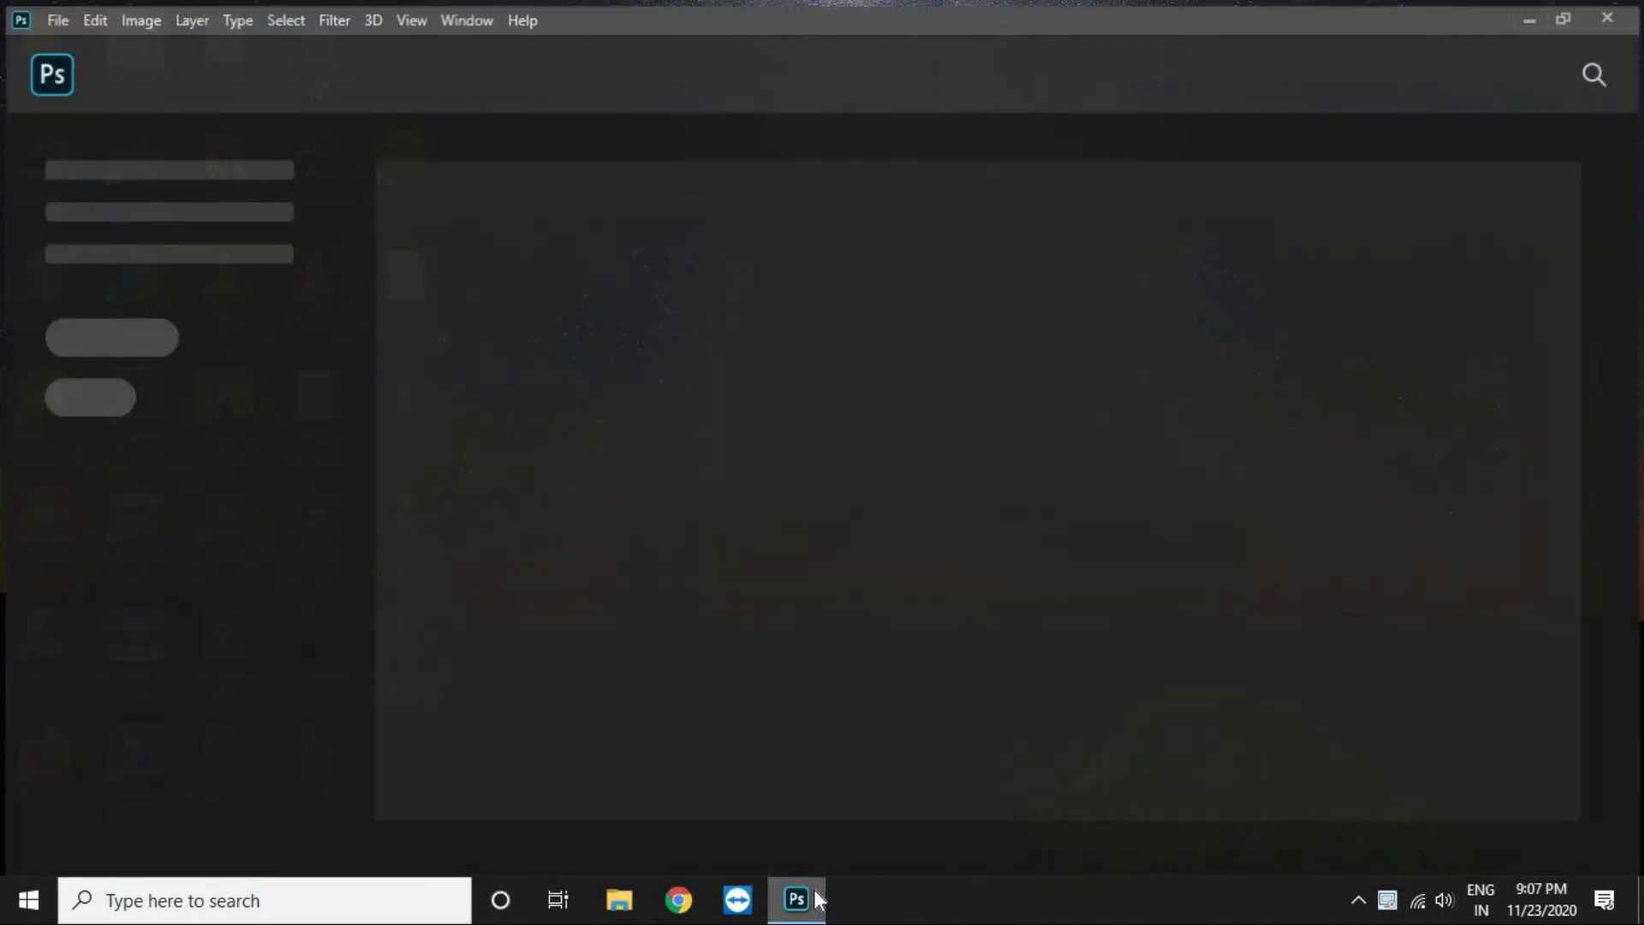
{"action": "left_click", "coordinate": [60, 18]}
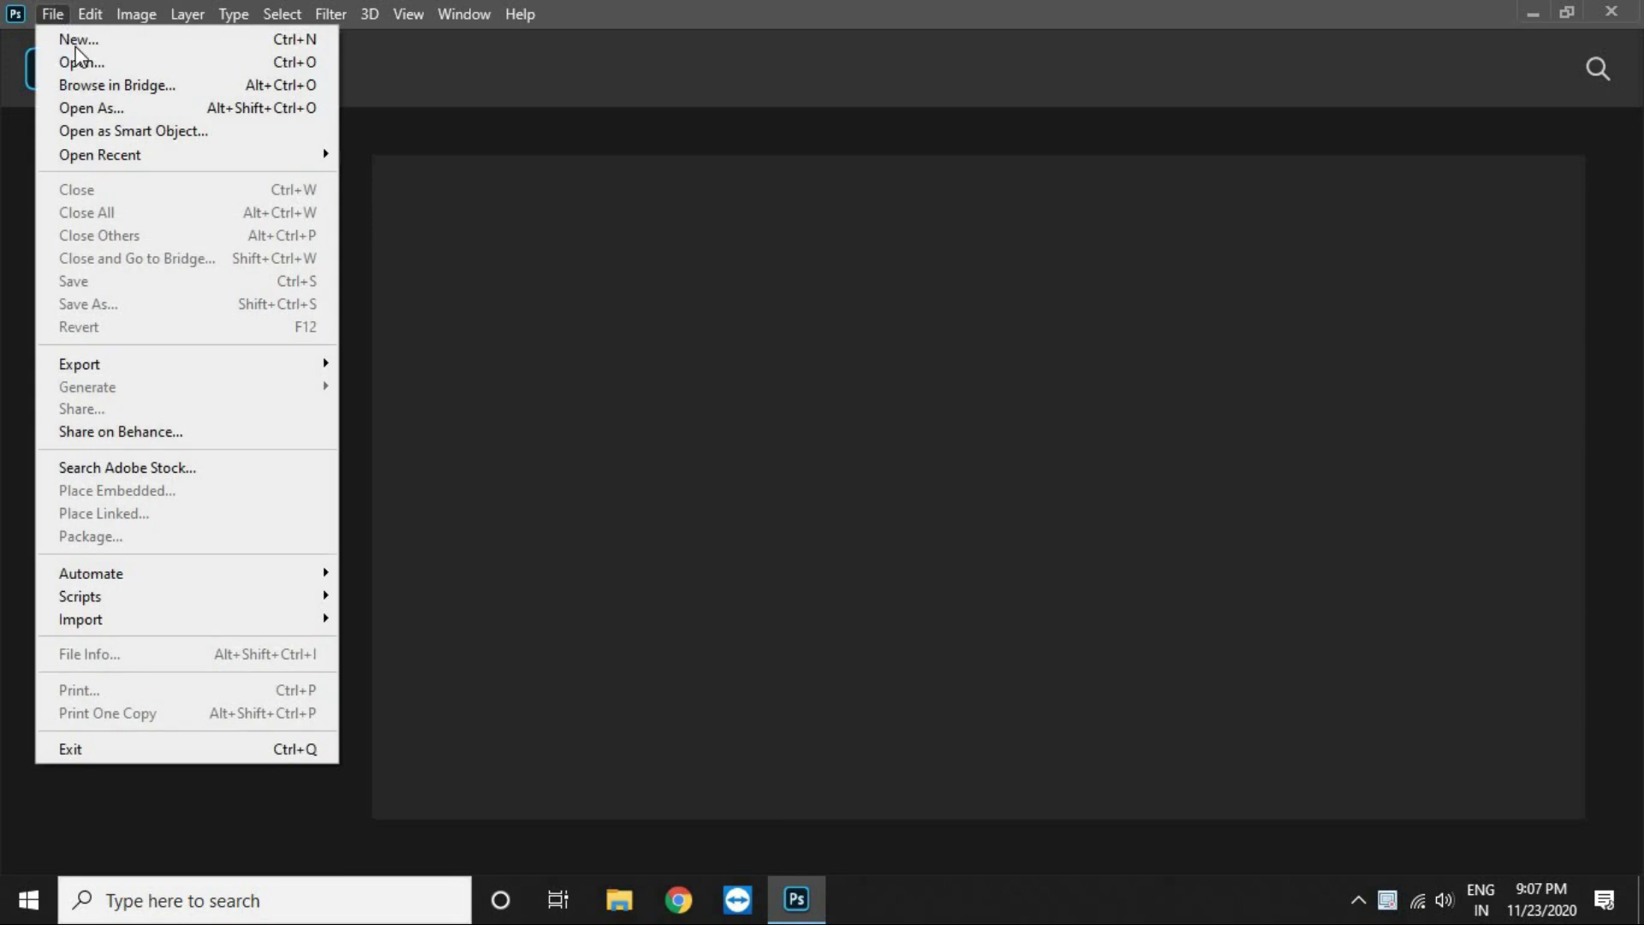
{"action": "left_click", "coordinate": [94, 65]}
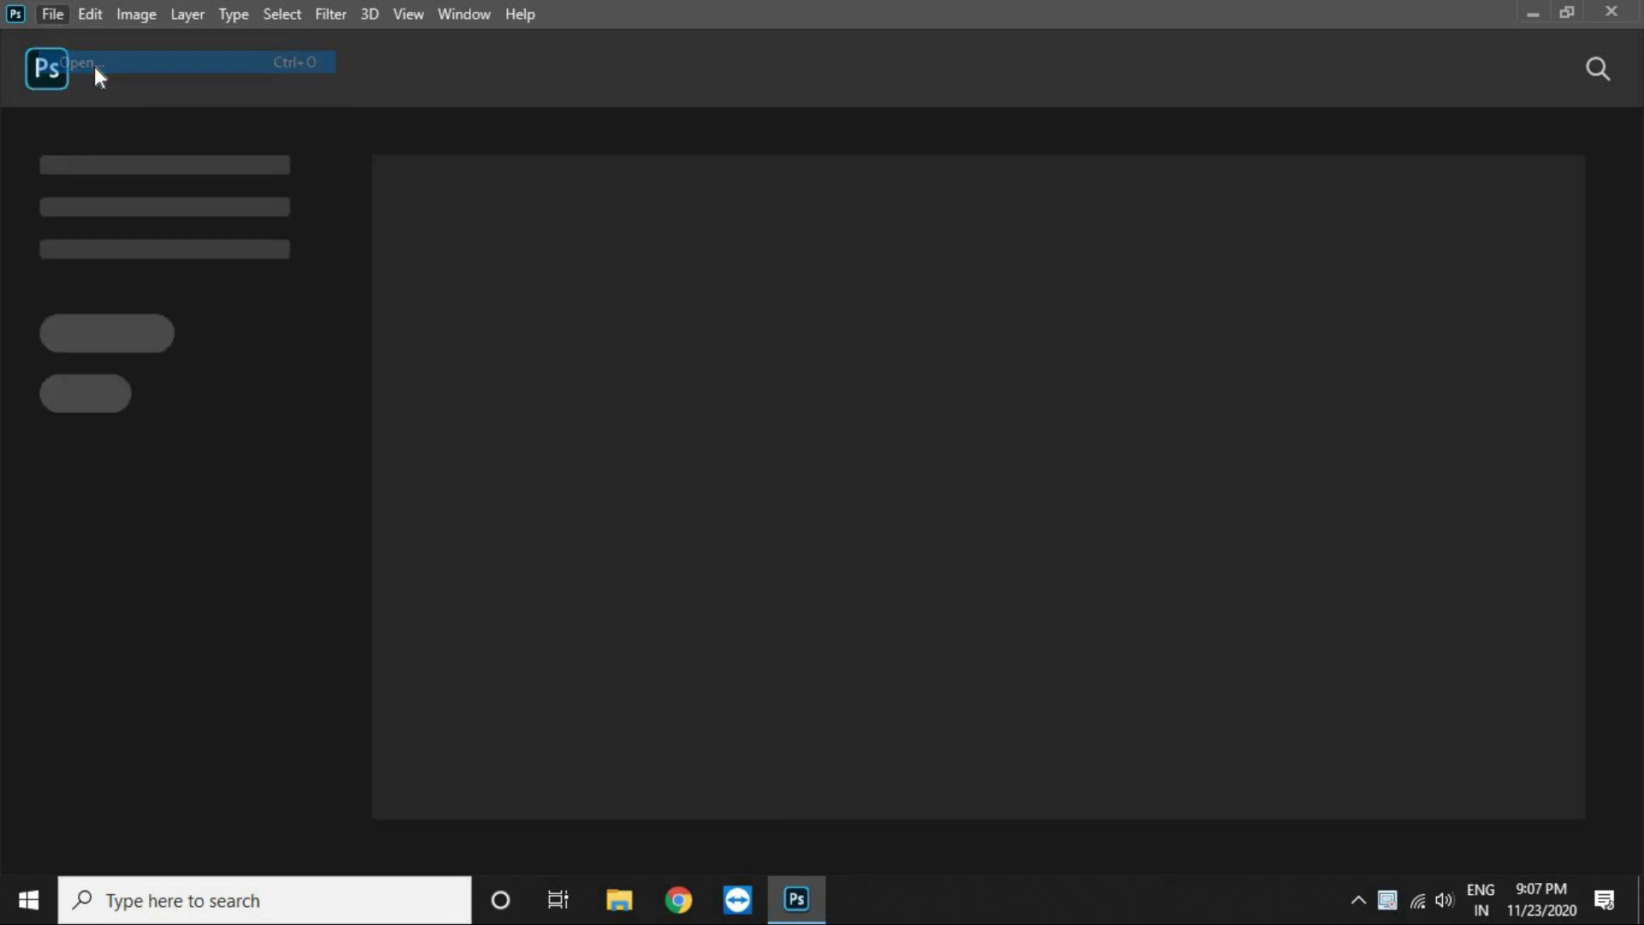
{"action": "left_click", "coordinate": [109, 274]}
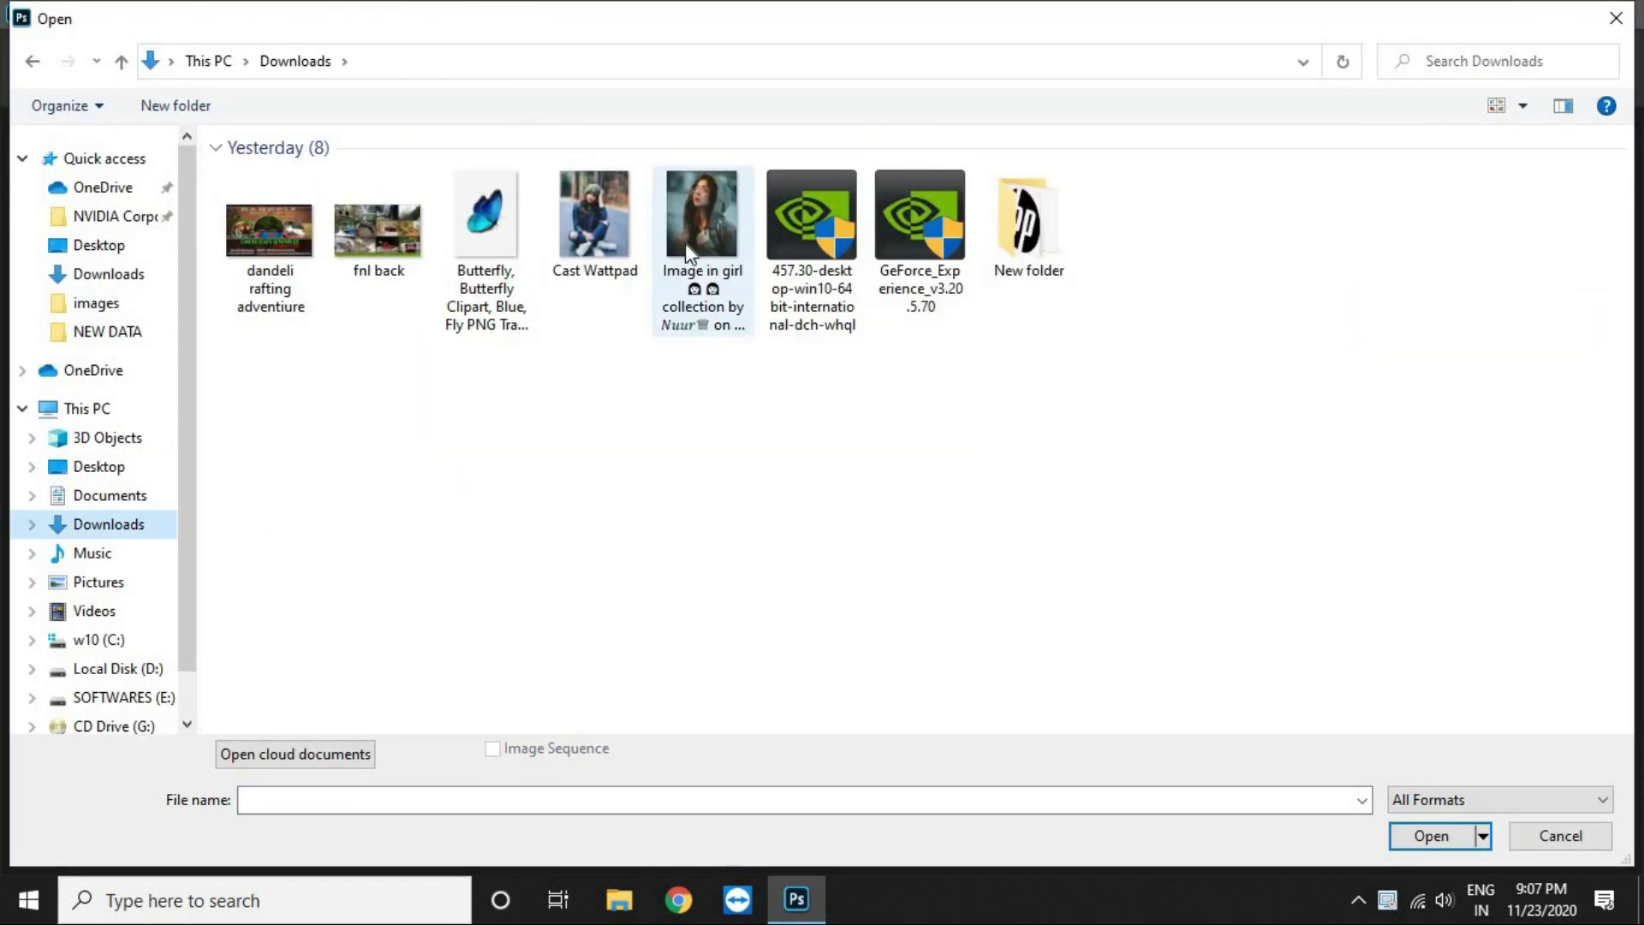
{"action": "left_click", "coordinate": [685, 243]}
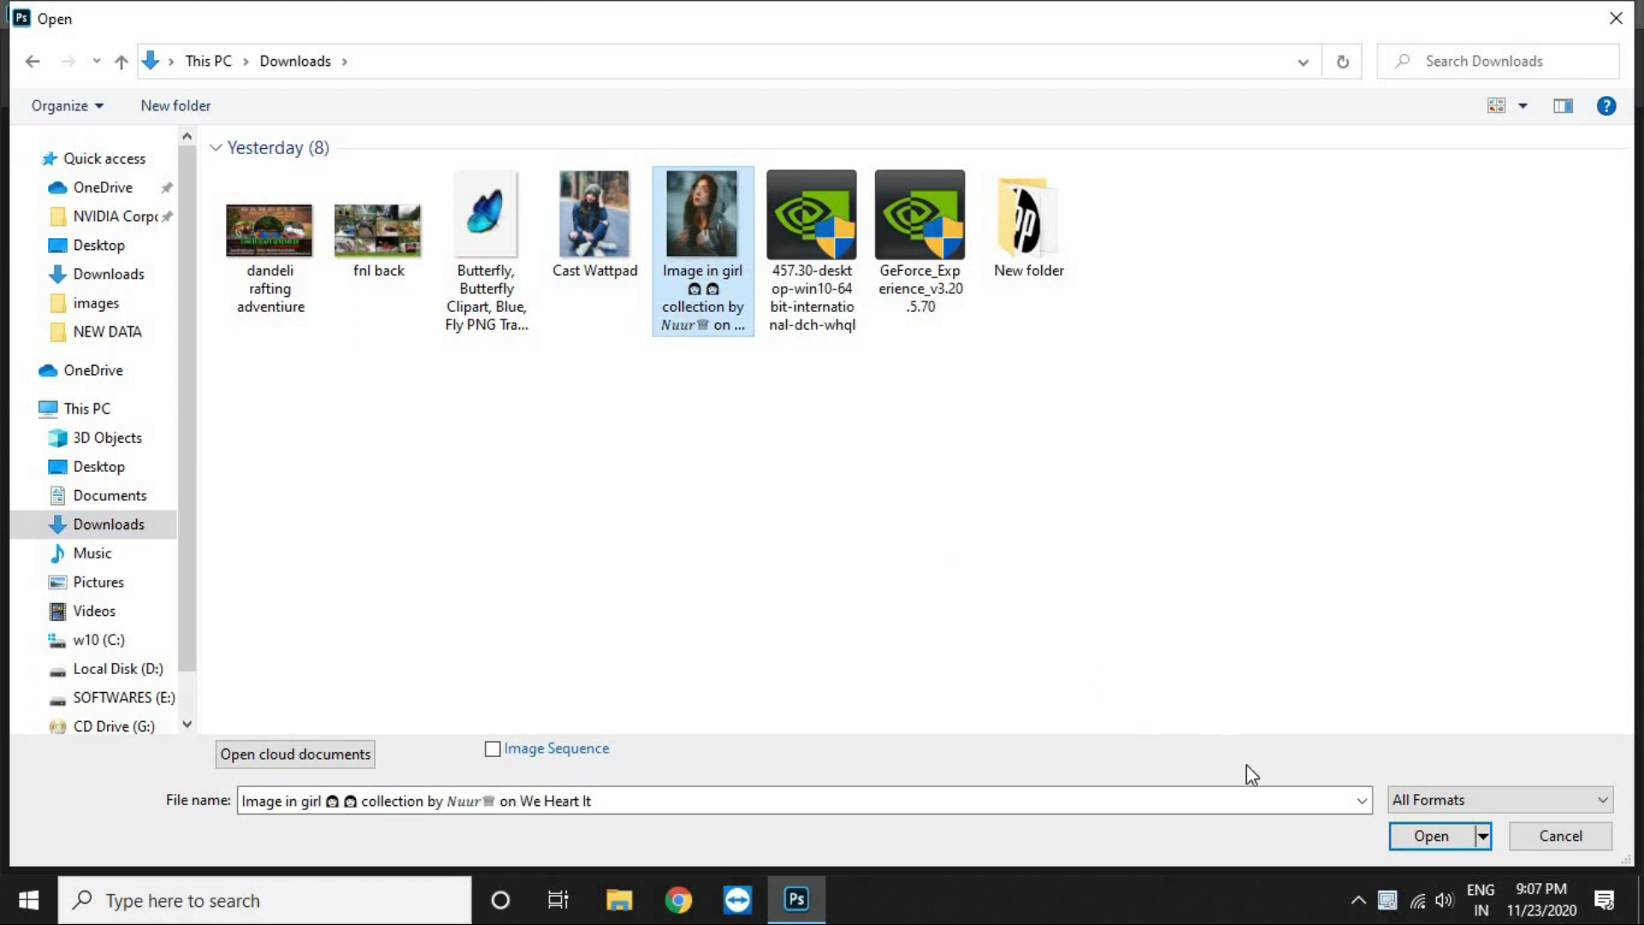
{"action": "left_click", "coordinate": [1417, 837]}
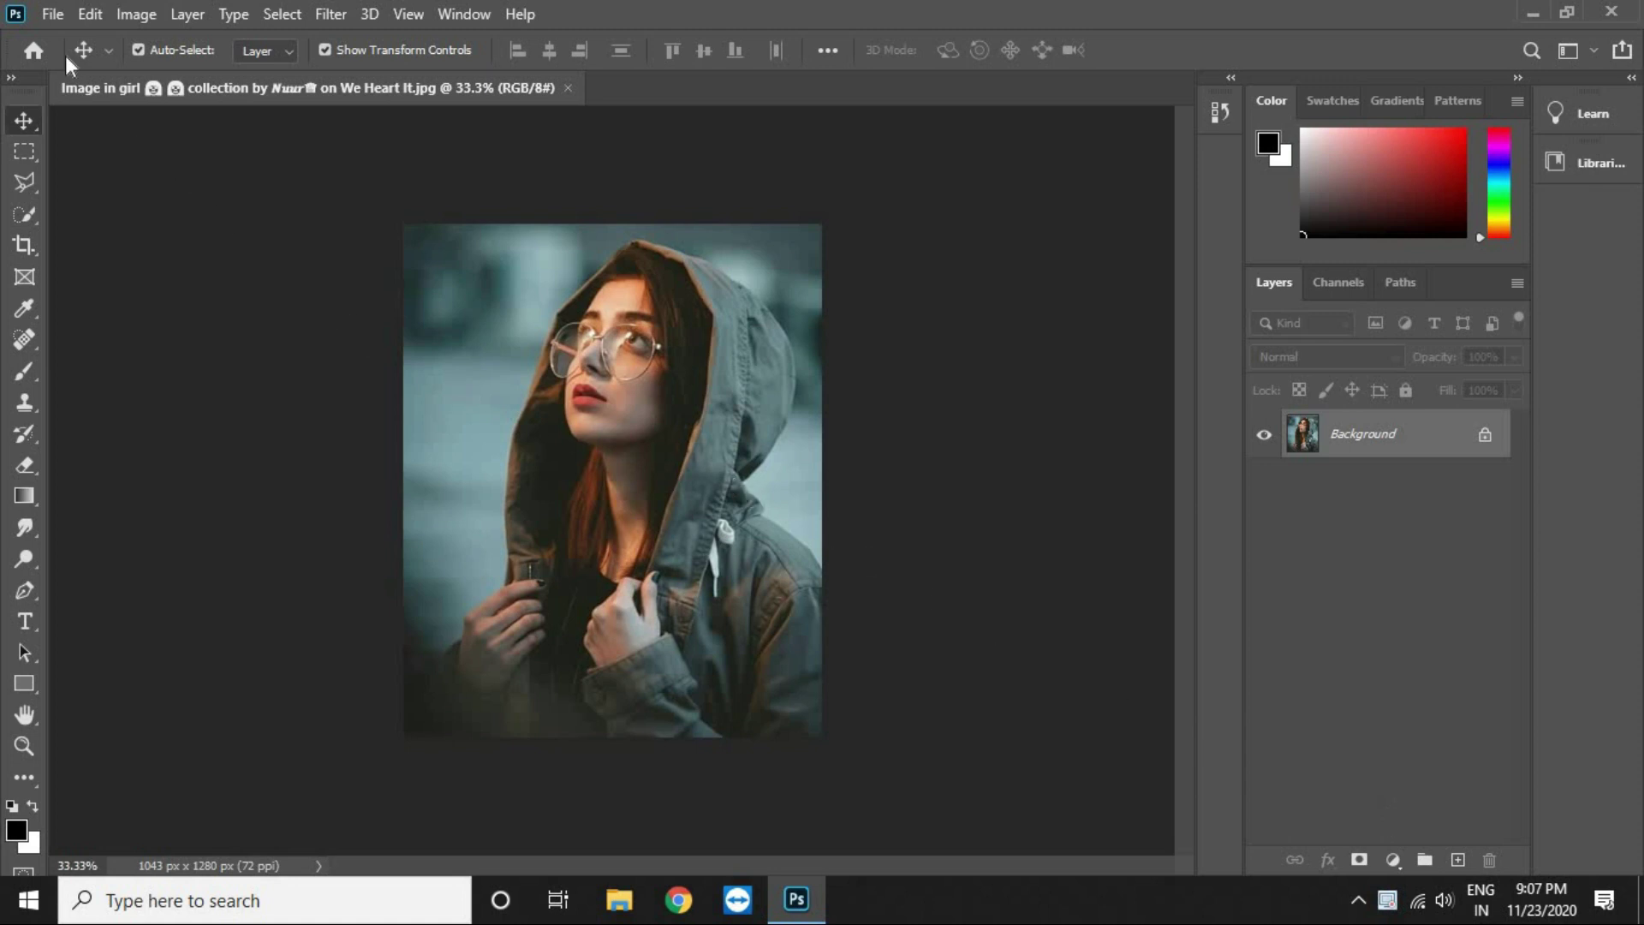
Step: Open the blue butterfly clipart image from Downloads and bring it into the portrait document, roughly centred on the photo
{"action": "left_click", "coordinate": [45, 16]}
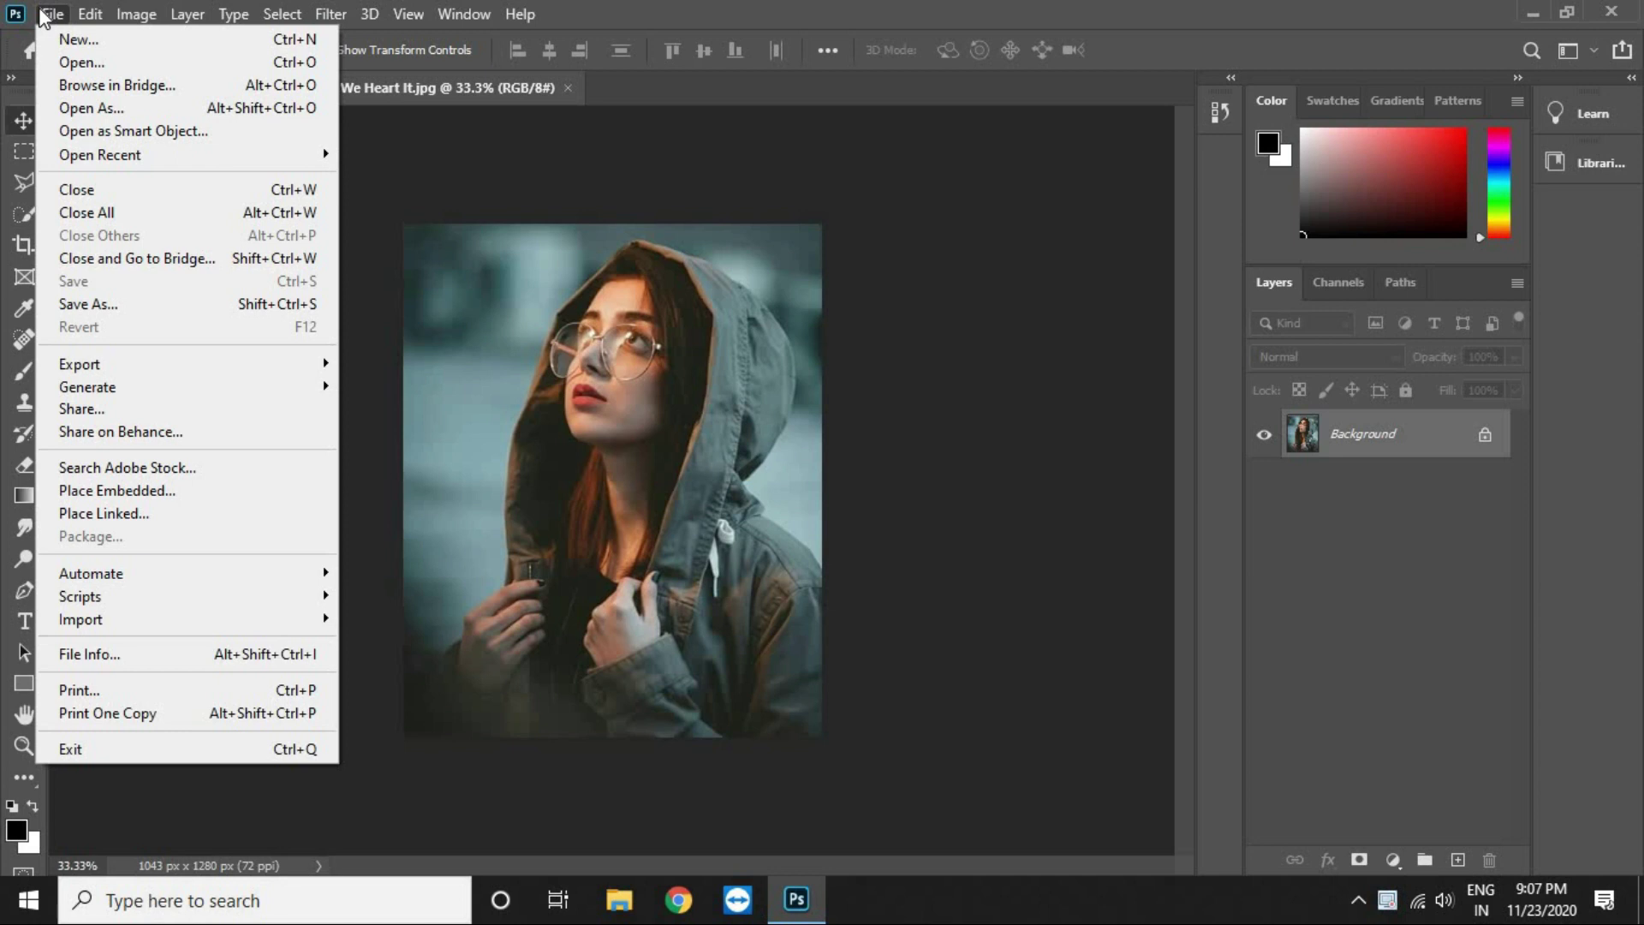
{"action": "left_click", "coordinate": [49, 63]}
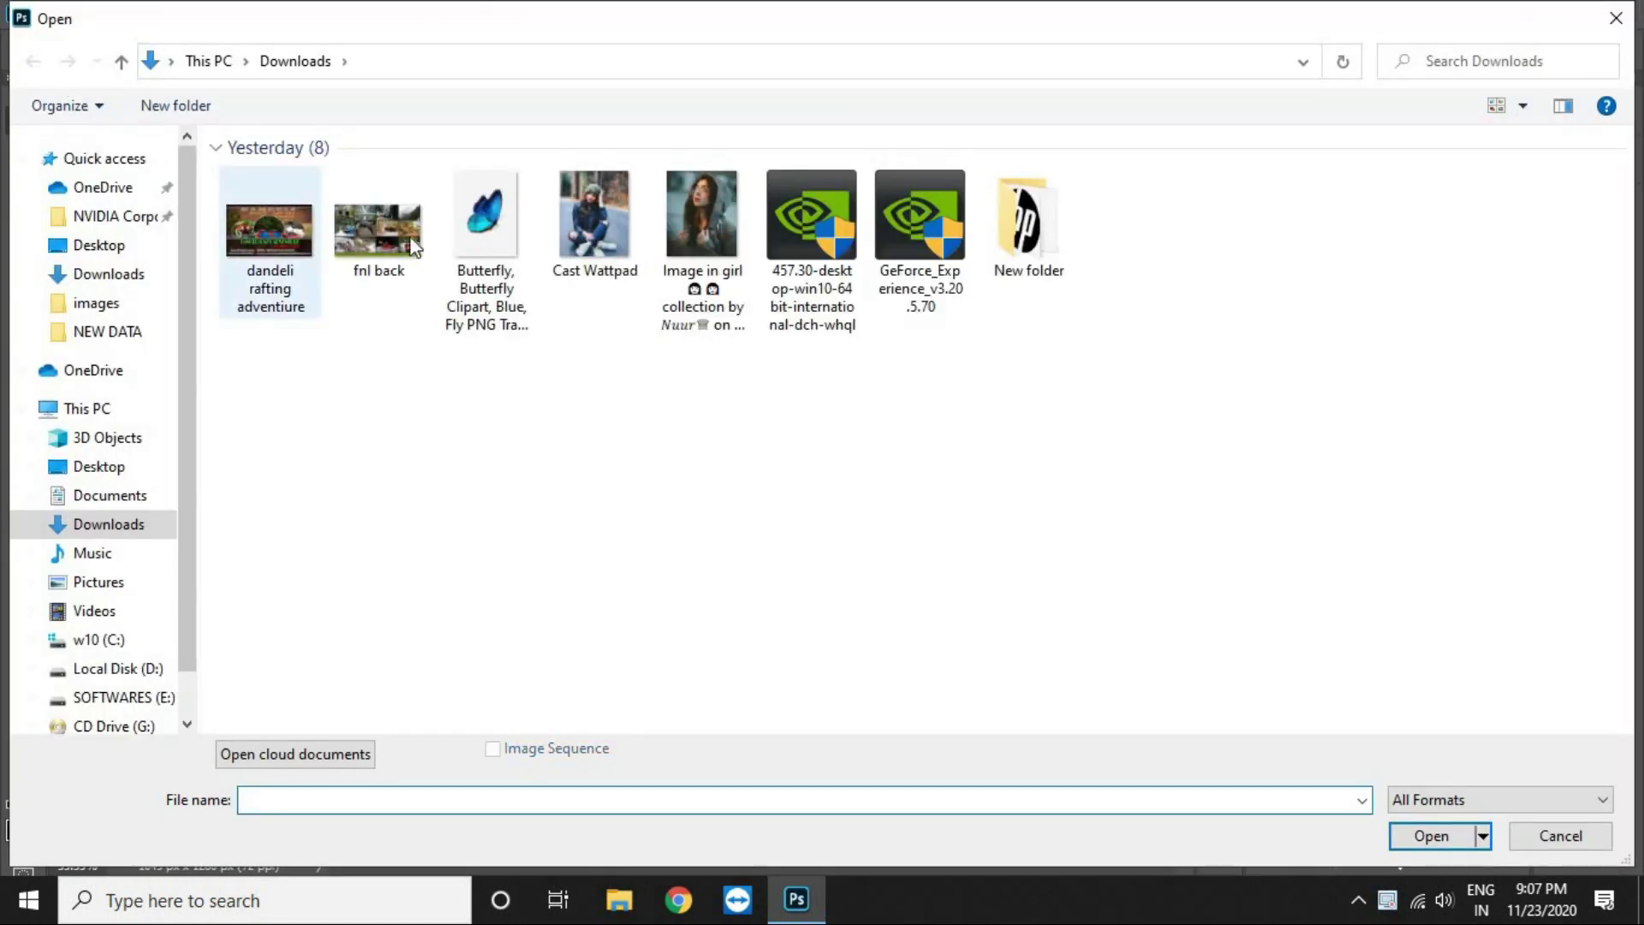
{"action": "left_click", "coordinate": [480, 245]}
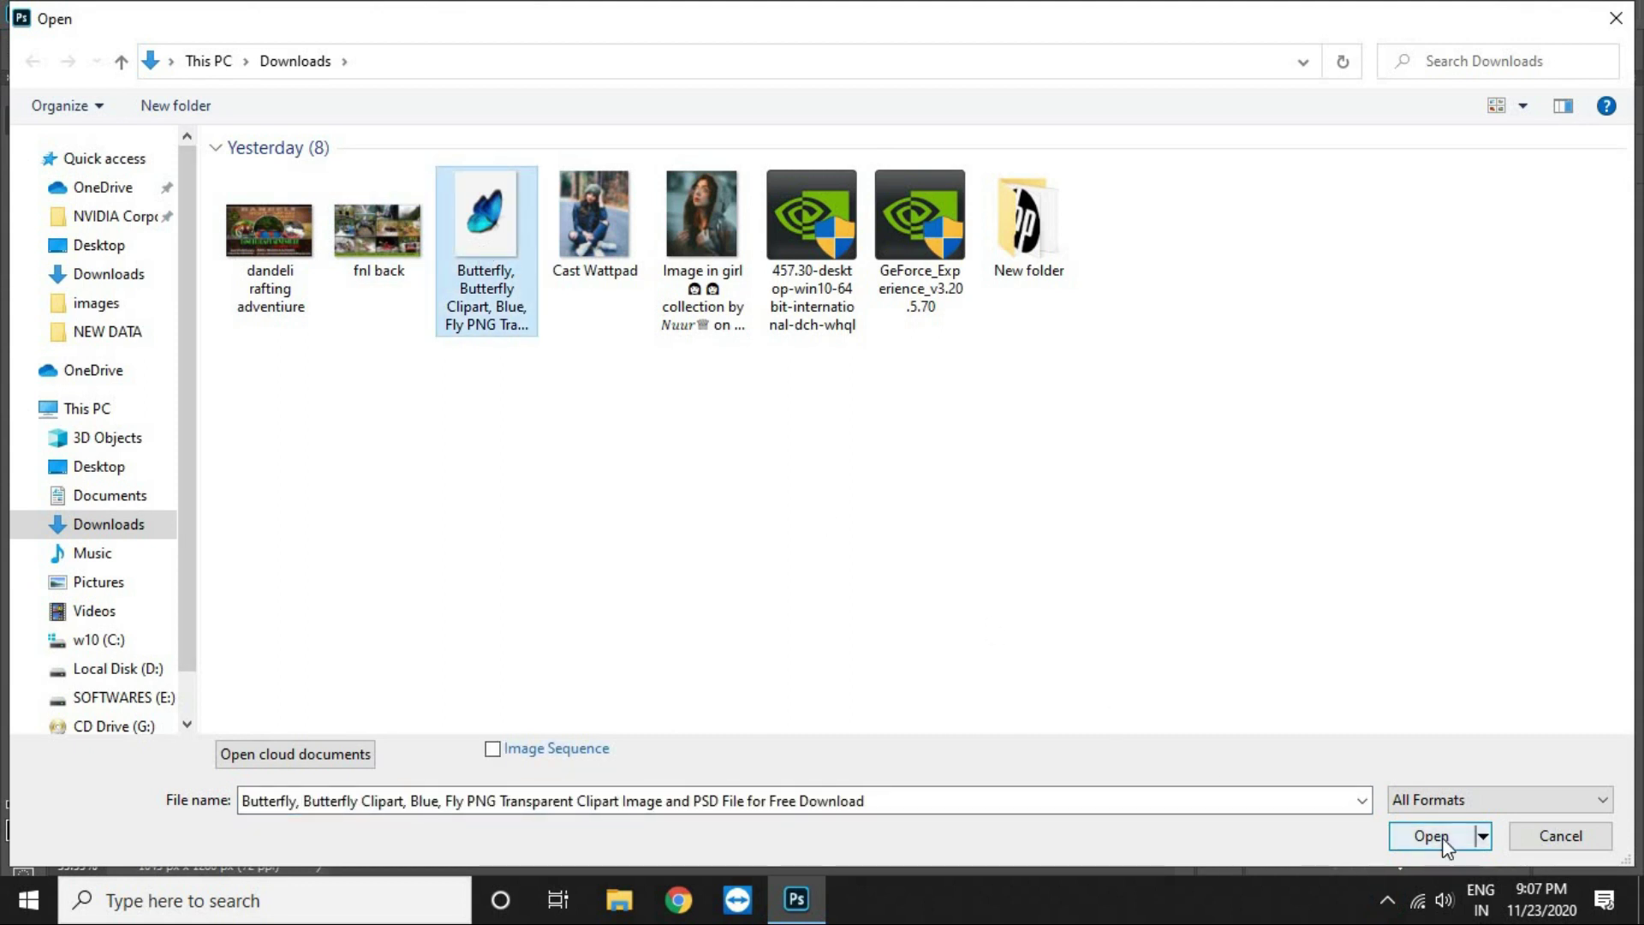
{"action": "left_click", "coordinate": [1444, 840]}
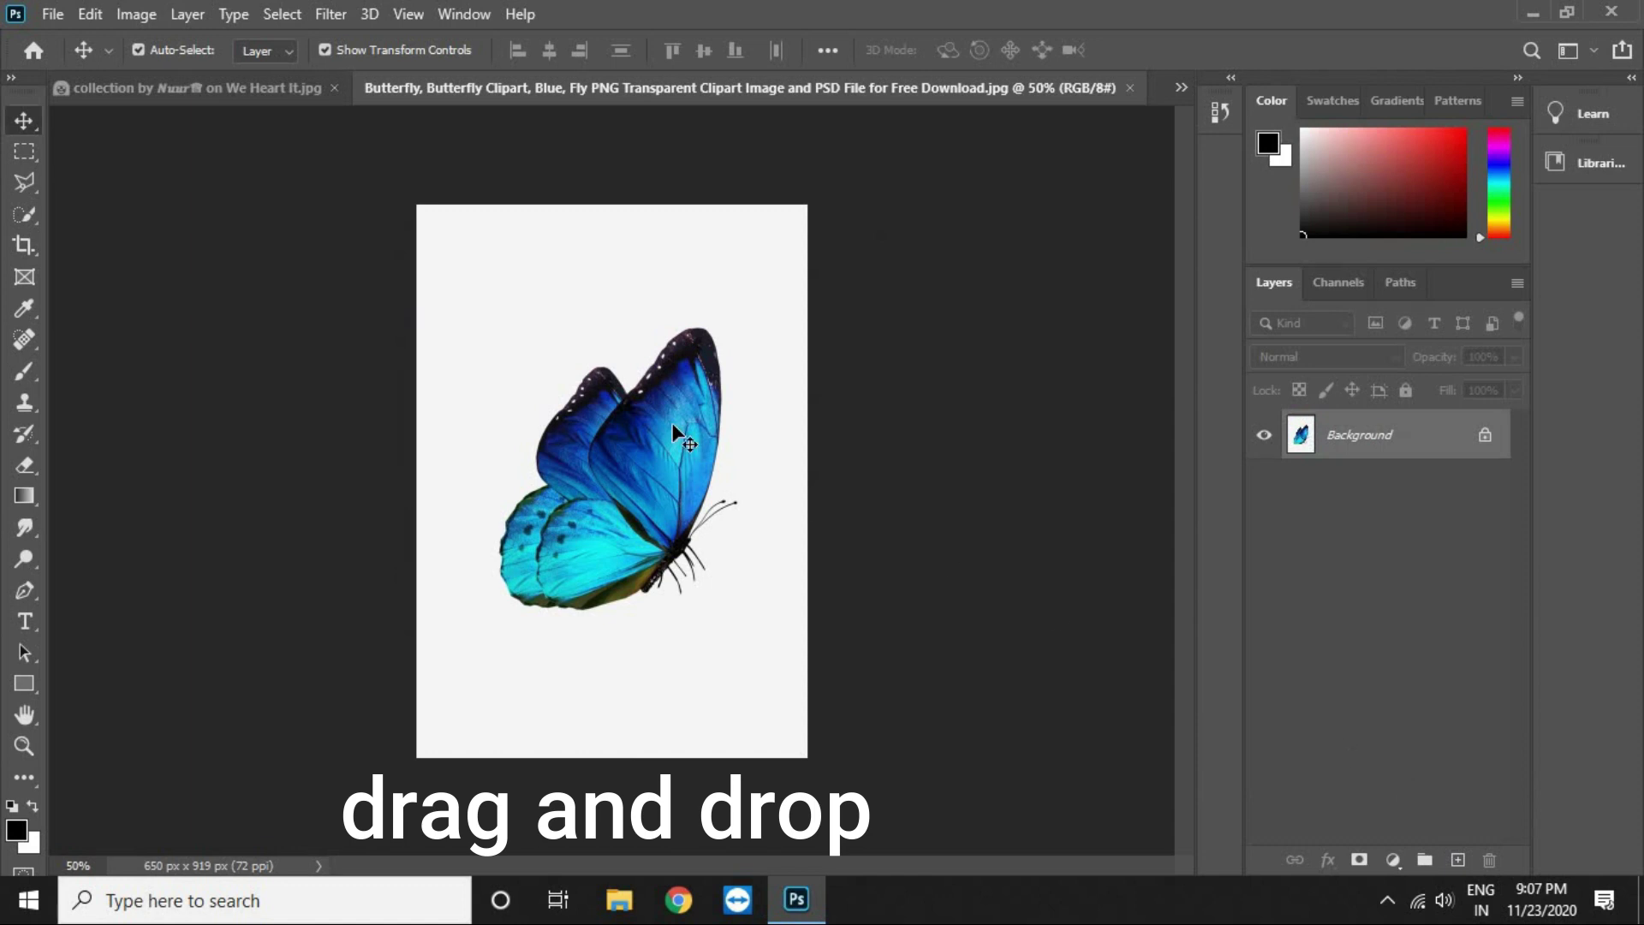
{"action": "left_click_drag", "start_coordinate": [673, 424], "coordinate": [510, 294]}
{"action": "left_click_drag", "start_coordinate": [685, 409], "coordinate": [617, 434]}
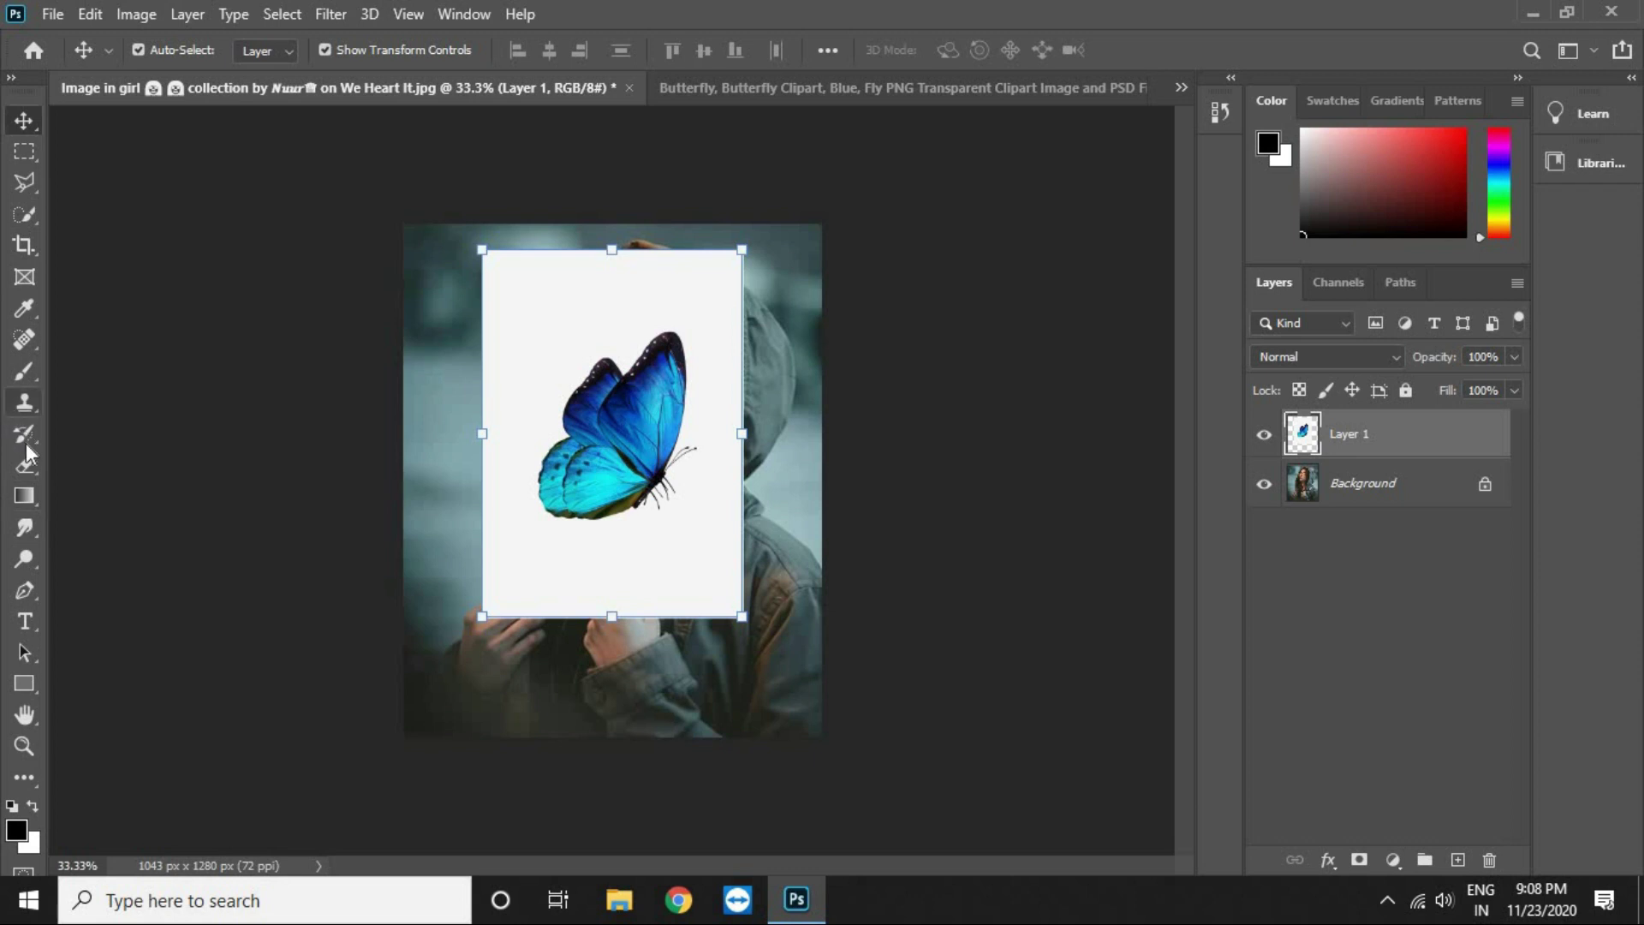
Step: Remove the white background around the butterfly with the Magic Eraser Tool at tolerance 32
{"action": "left_click", "coordinate": [26, 469]}
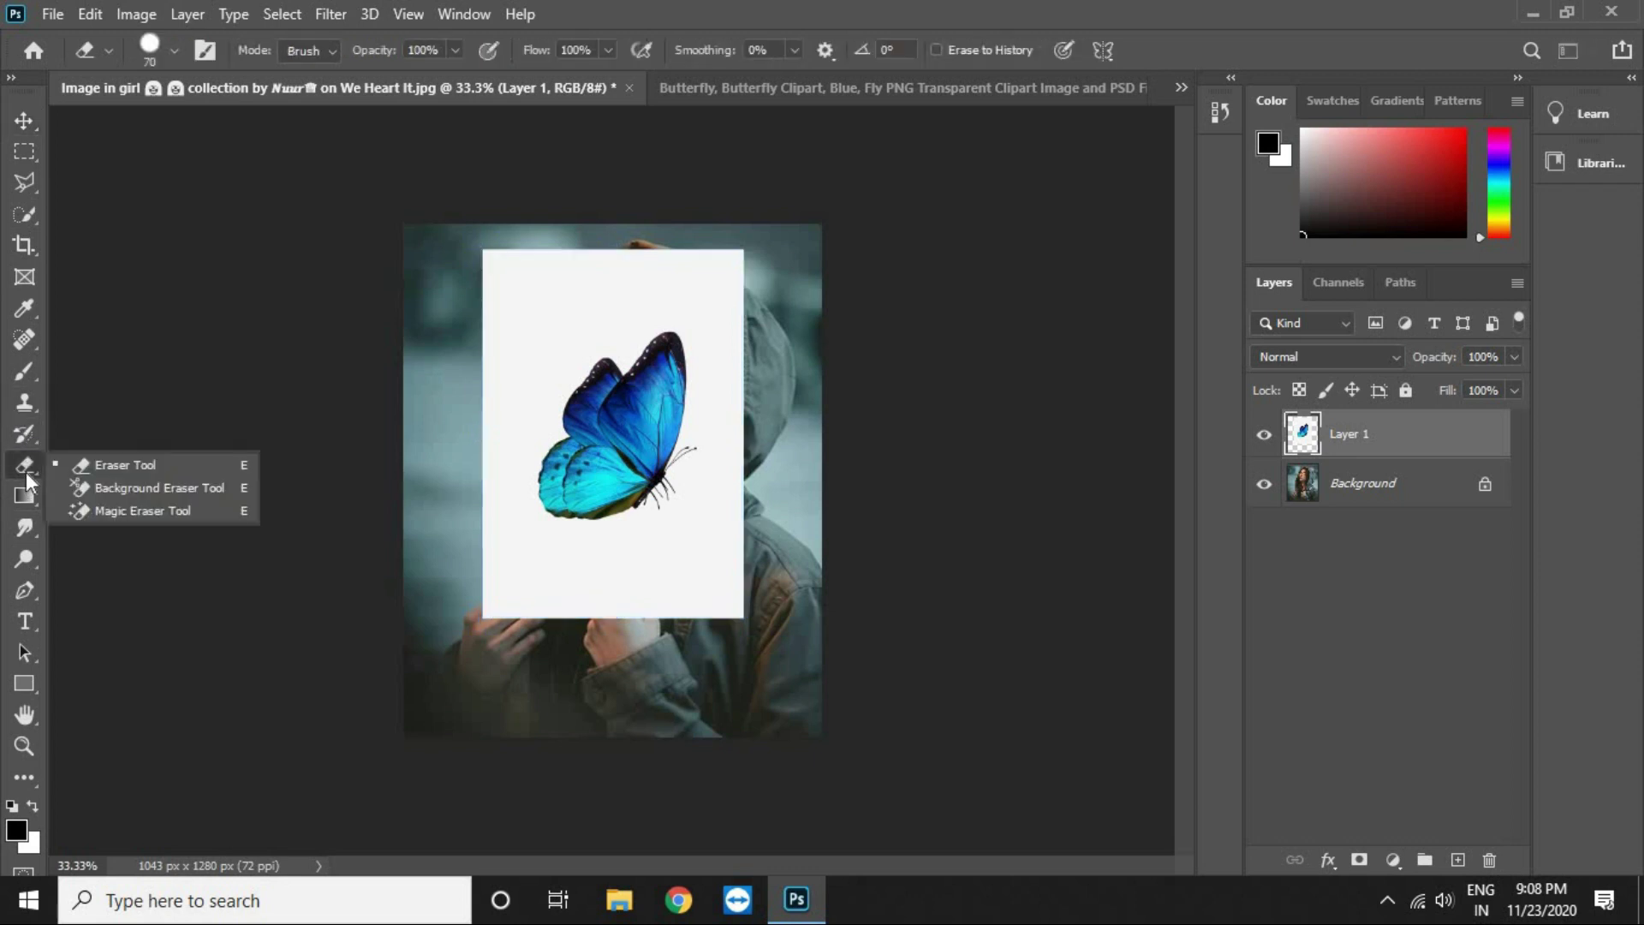
{"action": "left_click", "coordinate": [121, 507]}
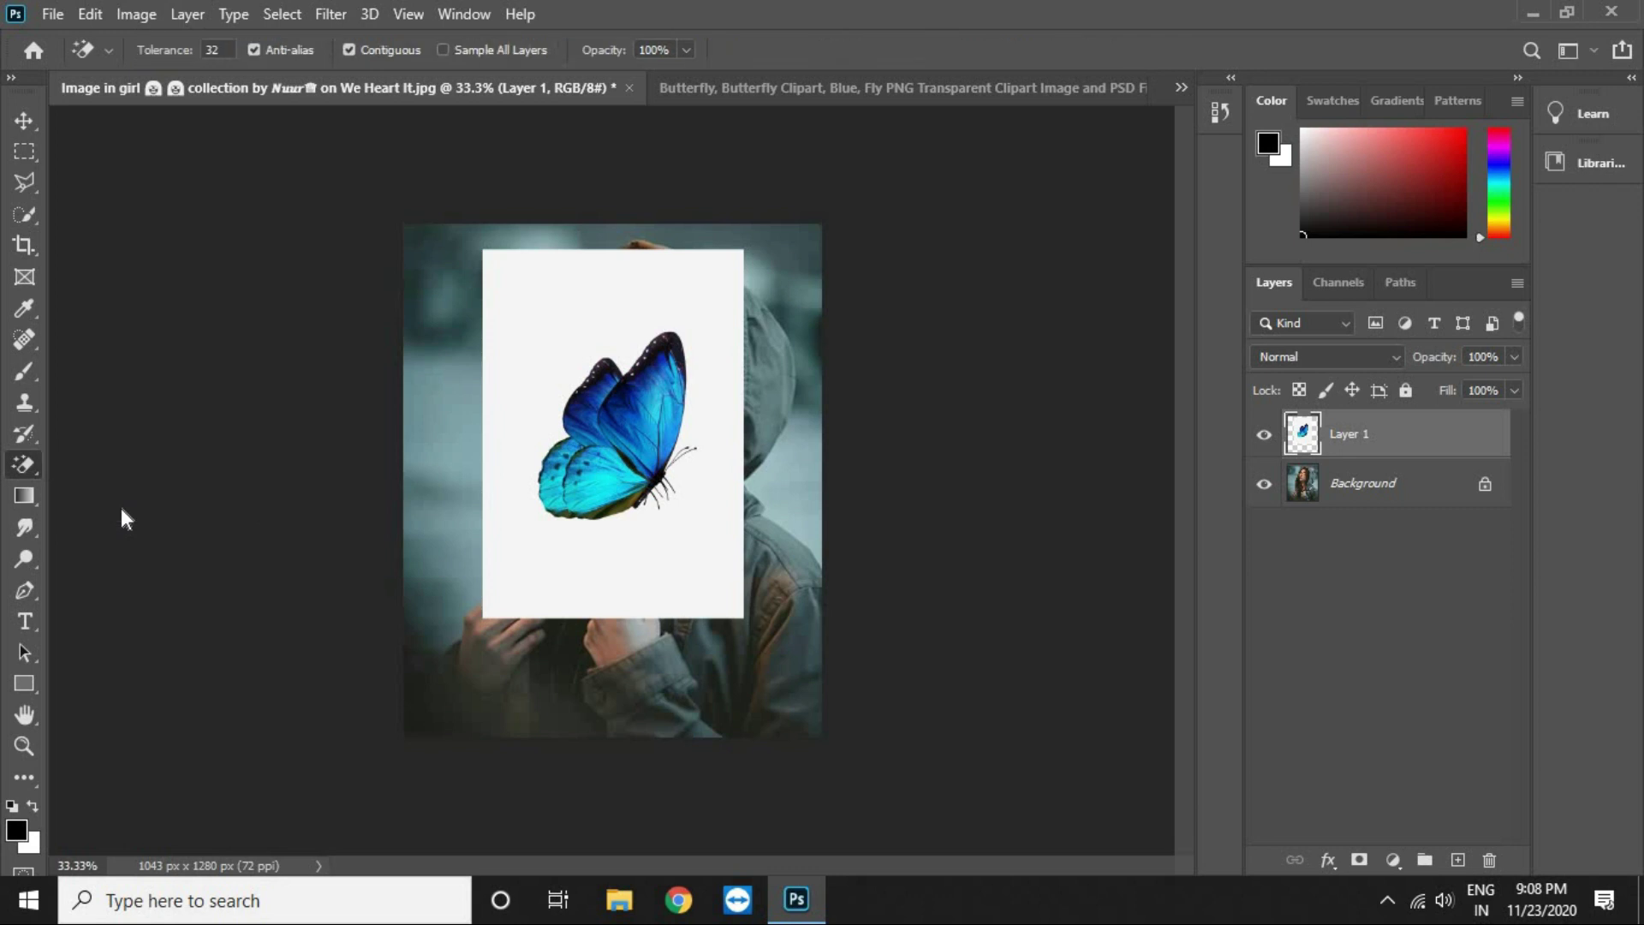
{"action": "left_click", "coordinate": [536, 341]}
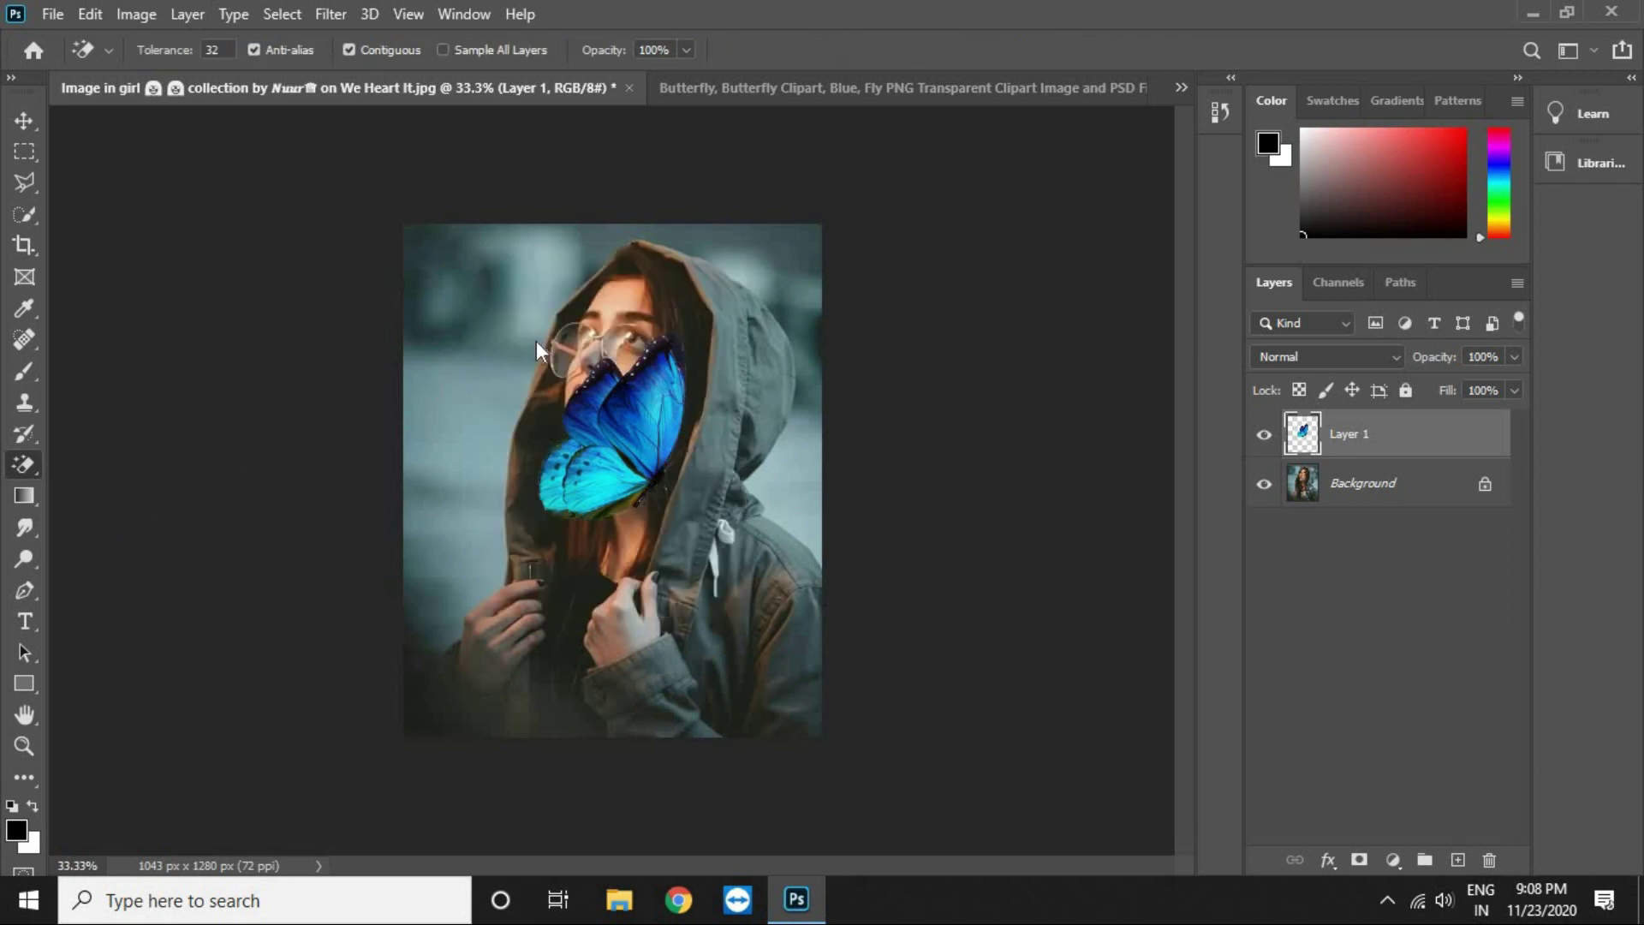
Step: Transform the butterfly to about 72% size, rotate it about 2.4°, and place it beside the girl's forehead in the photo's upper-left area
{"action": "left_click", "coordinate": [24, 121]}
{"action": "left_click_drag", "start_coordinate": [651, 430], "coordinate": [543, 344]}
{"action": "left_click_drag", "start_coordinate": [575, 239], "coordinate": [557, 270]}
{"action": "left_click_drag", "start_coordinate": [521, 334], "coordinate": [522, 296]}
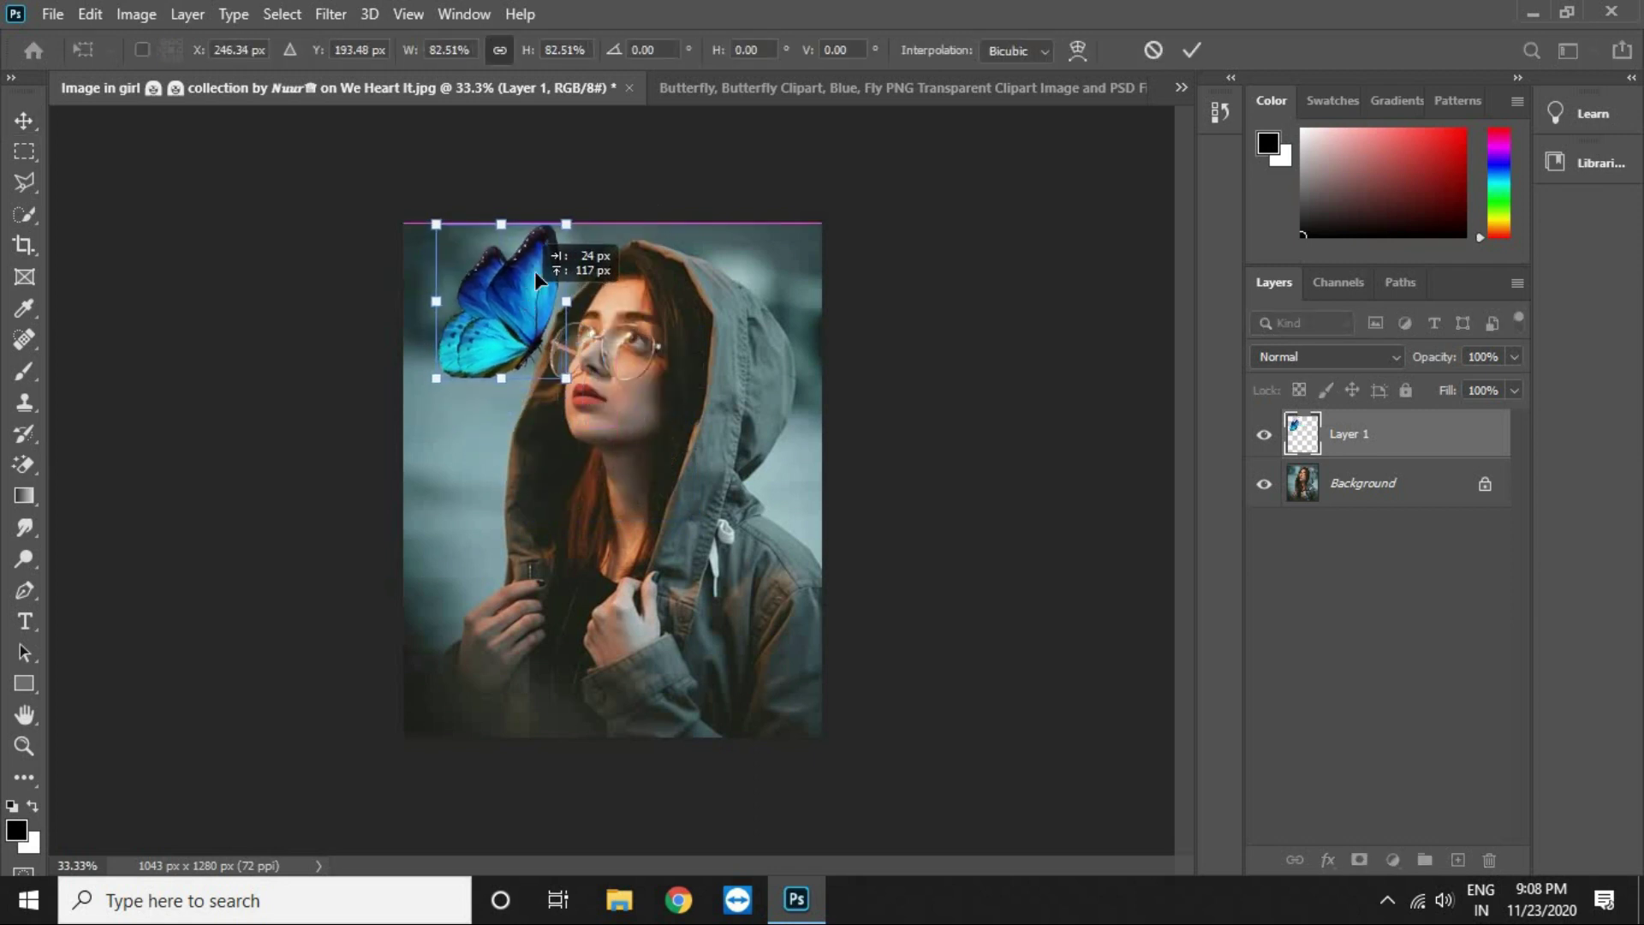
{"action": "left_click_drag", "start_coordinate": [562, 222], "coordinate": [585, 212]}
{"action": "left_click_drag", "start_coordinate": [548, 315], "coordinate": [548, 307]}
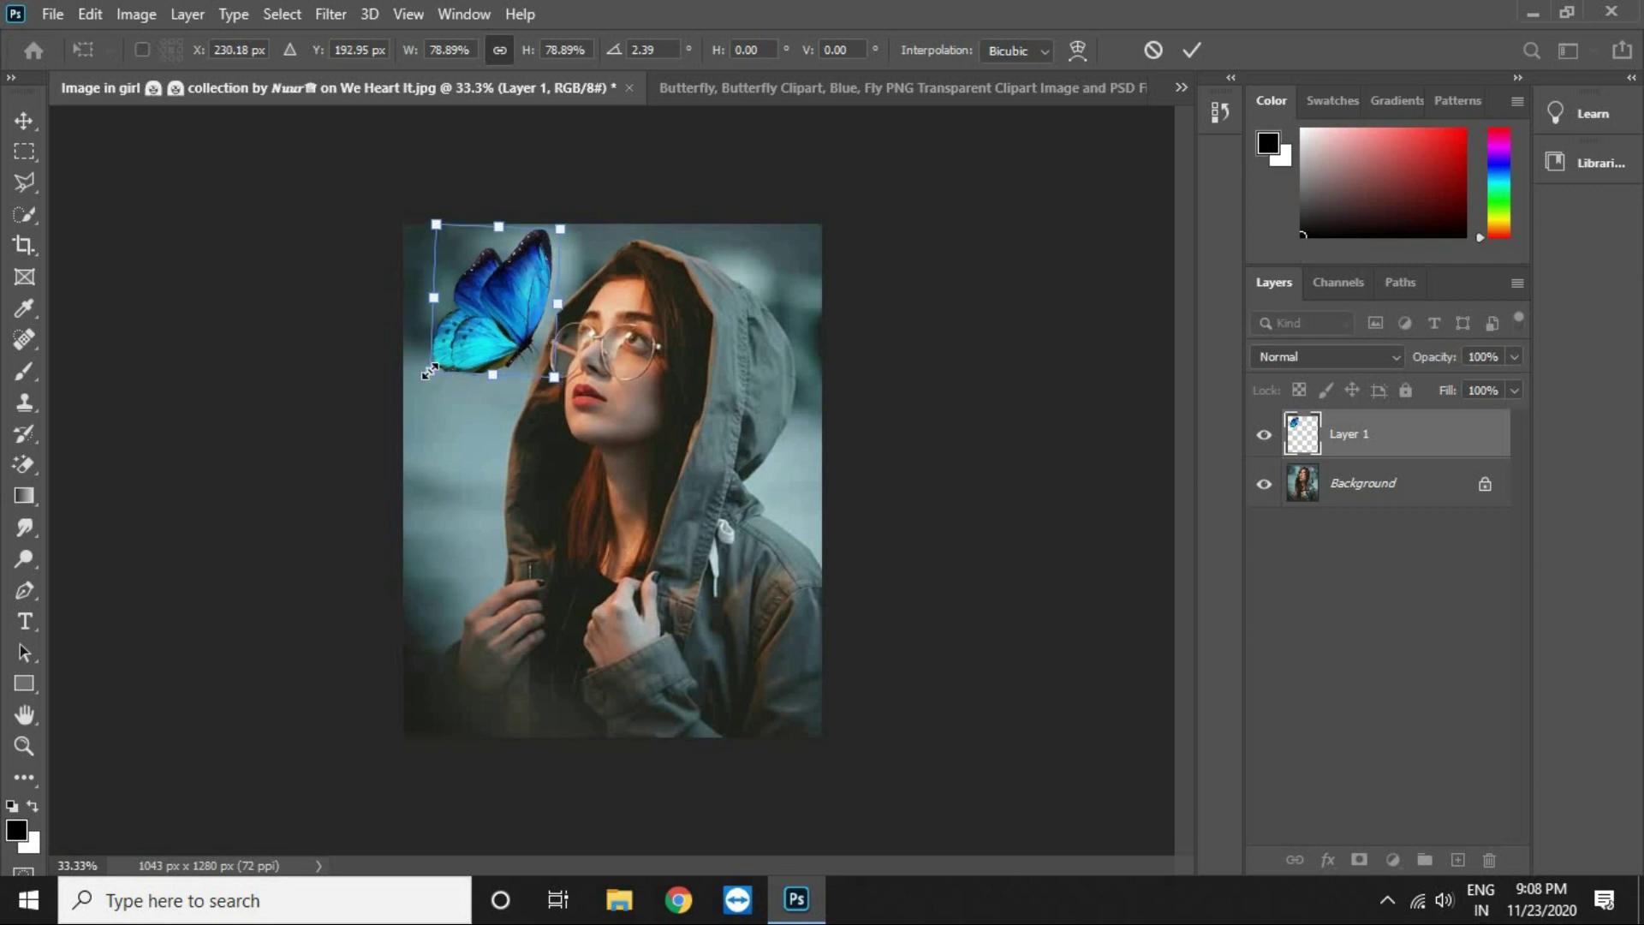
{"action": "left_click_drag", "start_coordinate": [430, 372], "coordinate": [441, 359]}
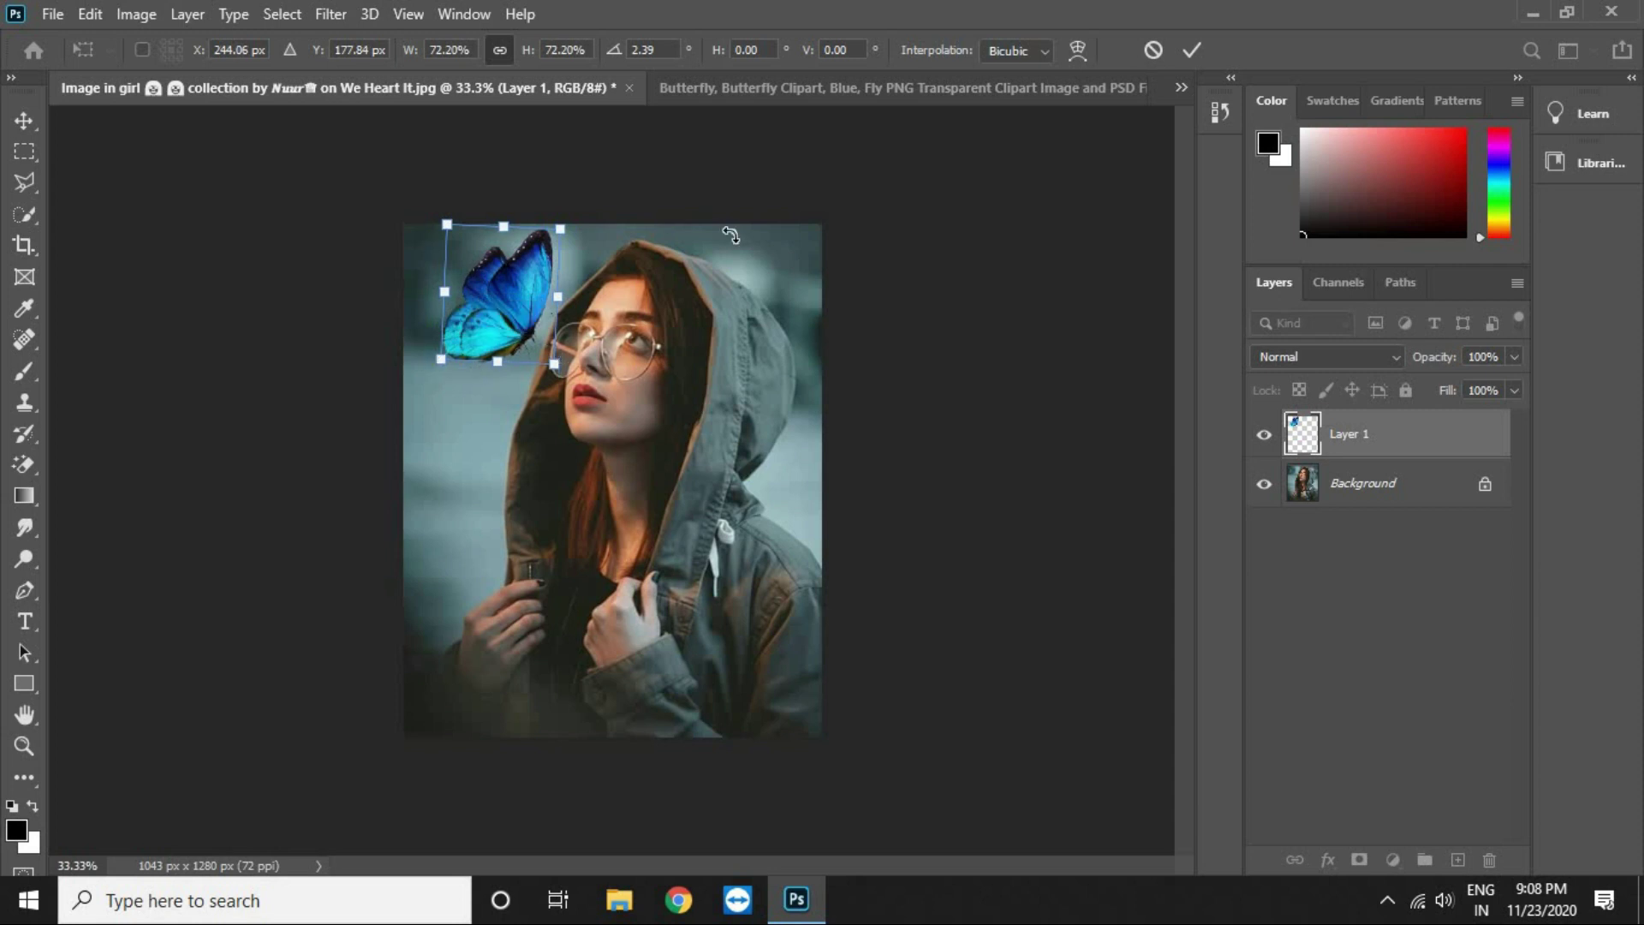
{"action": "left_click", "coordinate": [1192, 49]}
{"action": "key", "text": "shift+Right"}
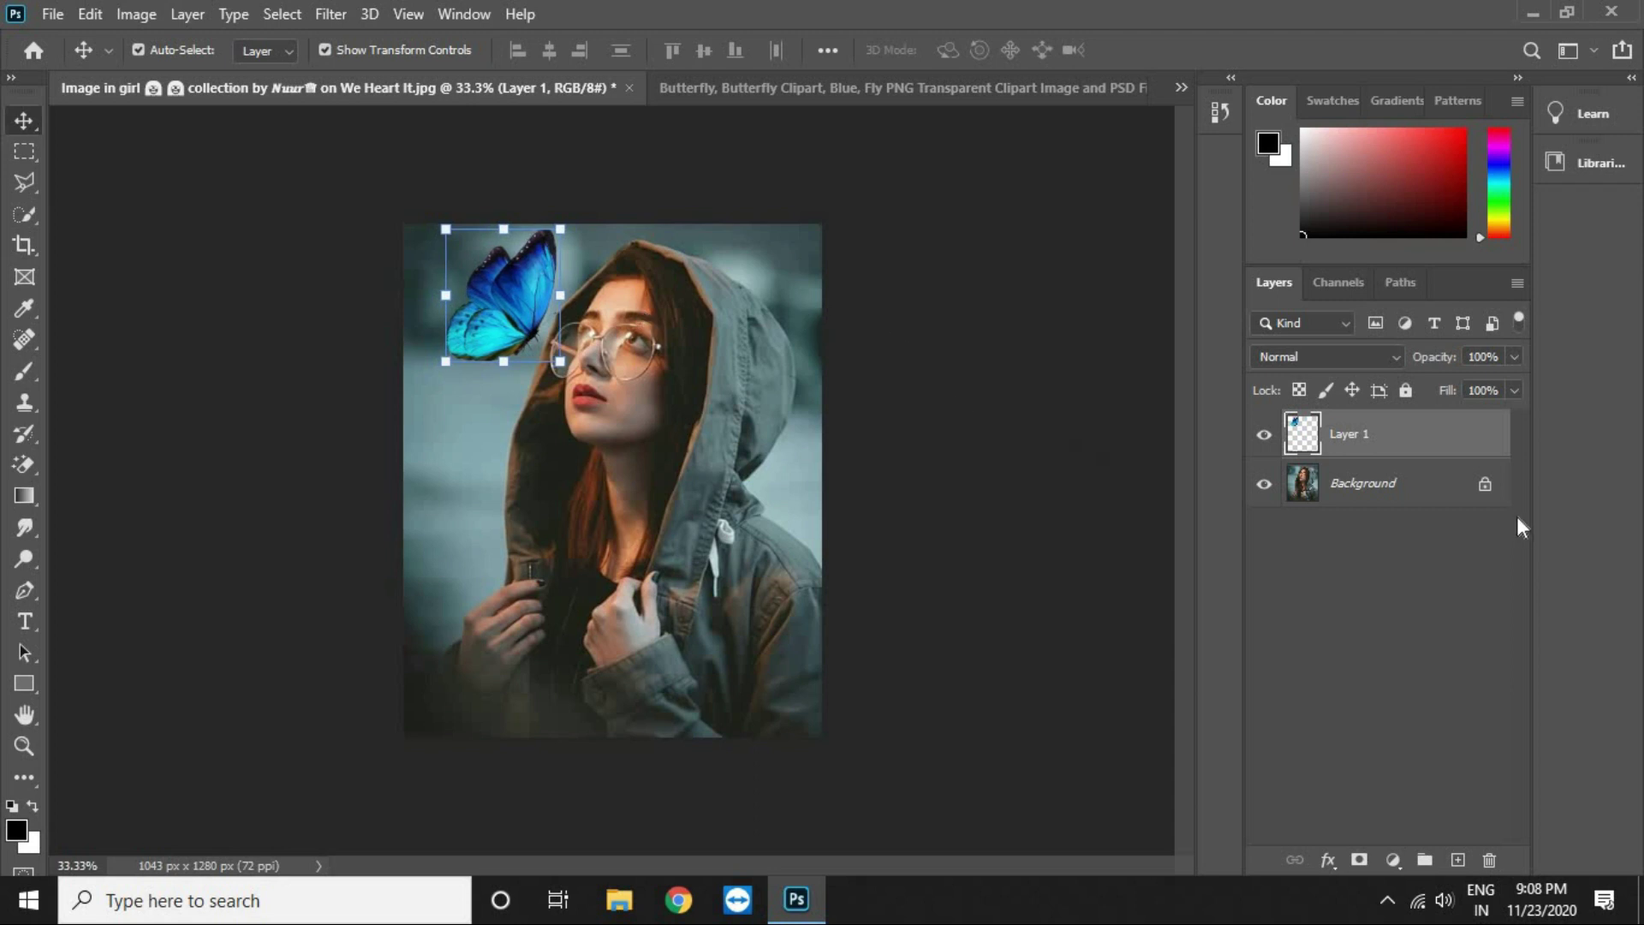
Step: Duplicate the butterfly layer as Layer 1 copy and set the copy's blending mode to Screen
{"action": "right_click", "coordinate": [1466, 446]}
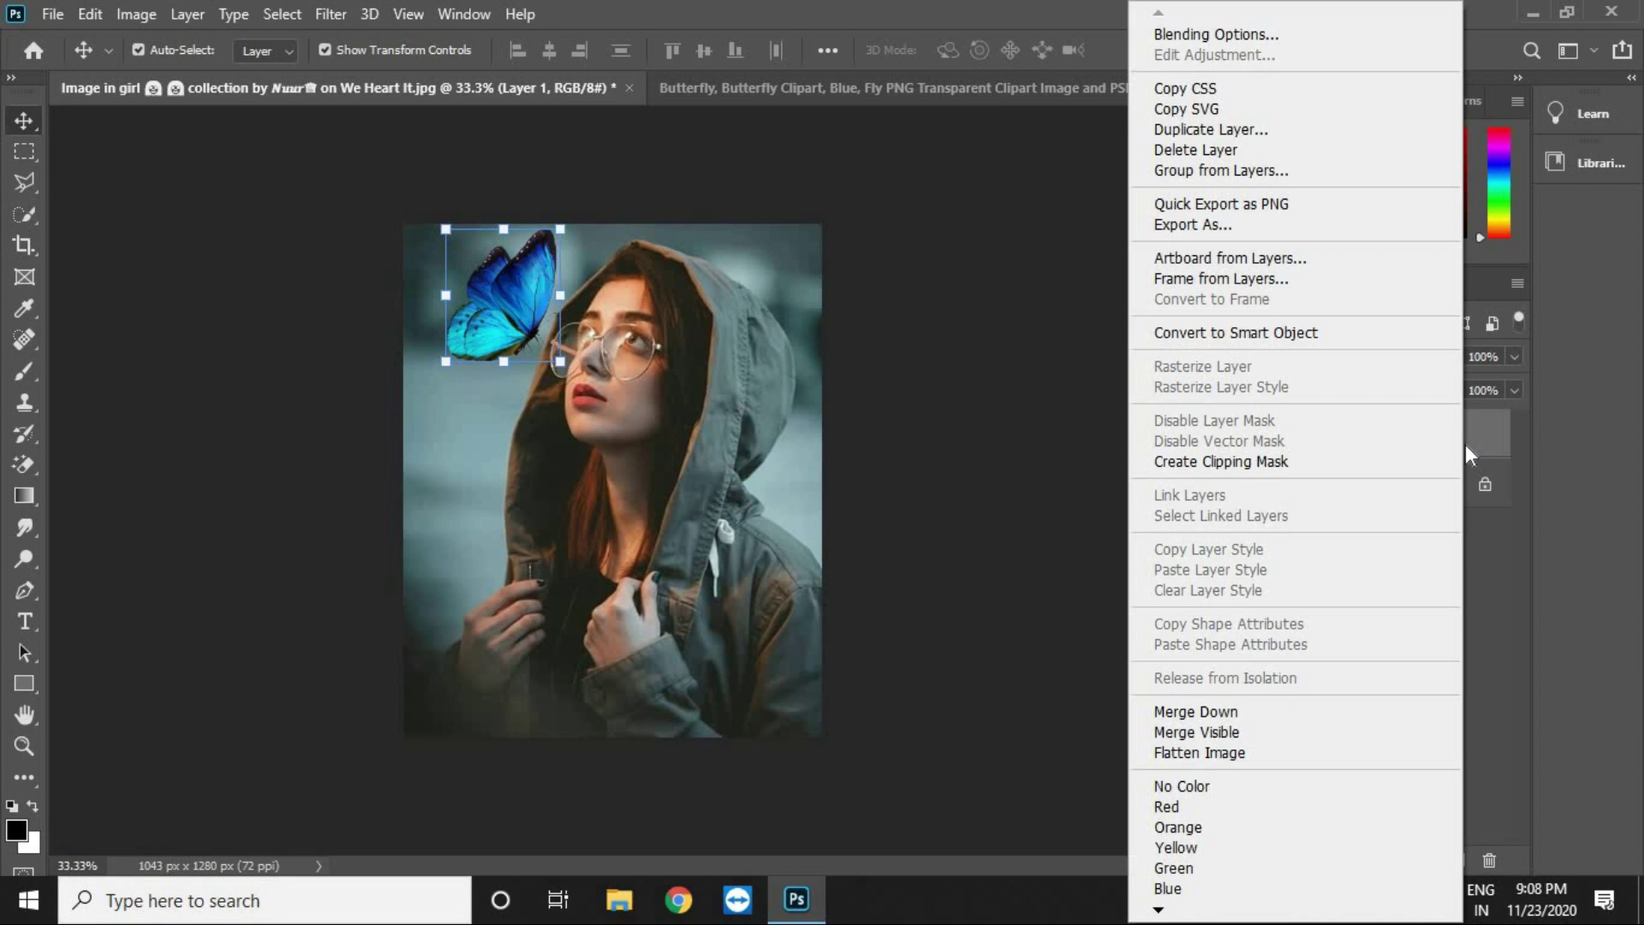
{"action": "left_click", "coordinate": [1246, 137]}
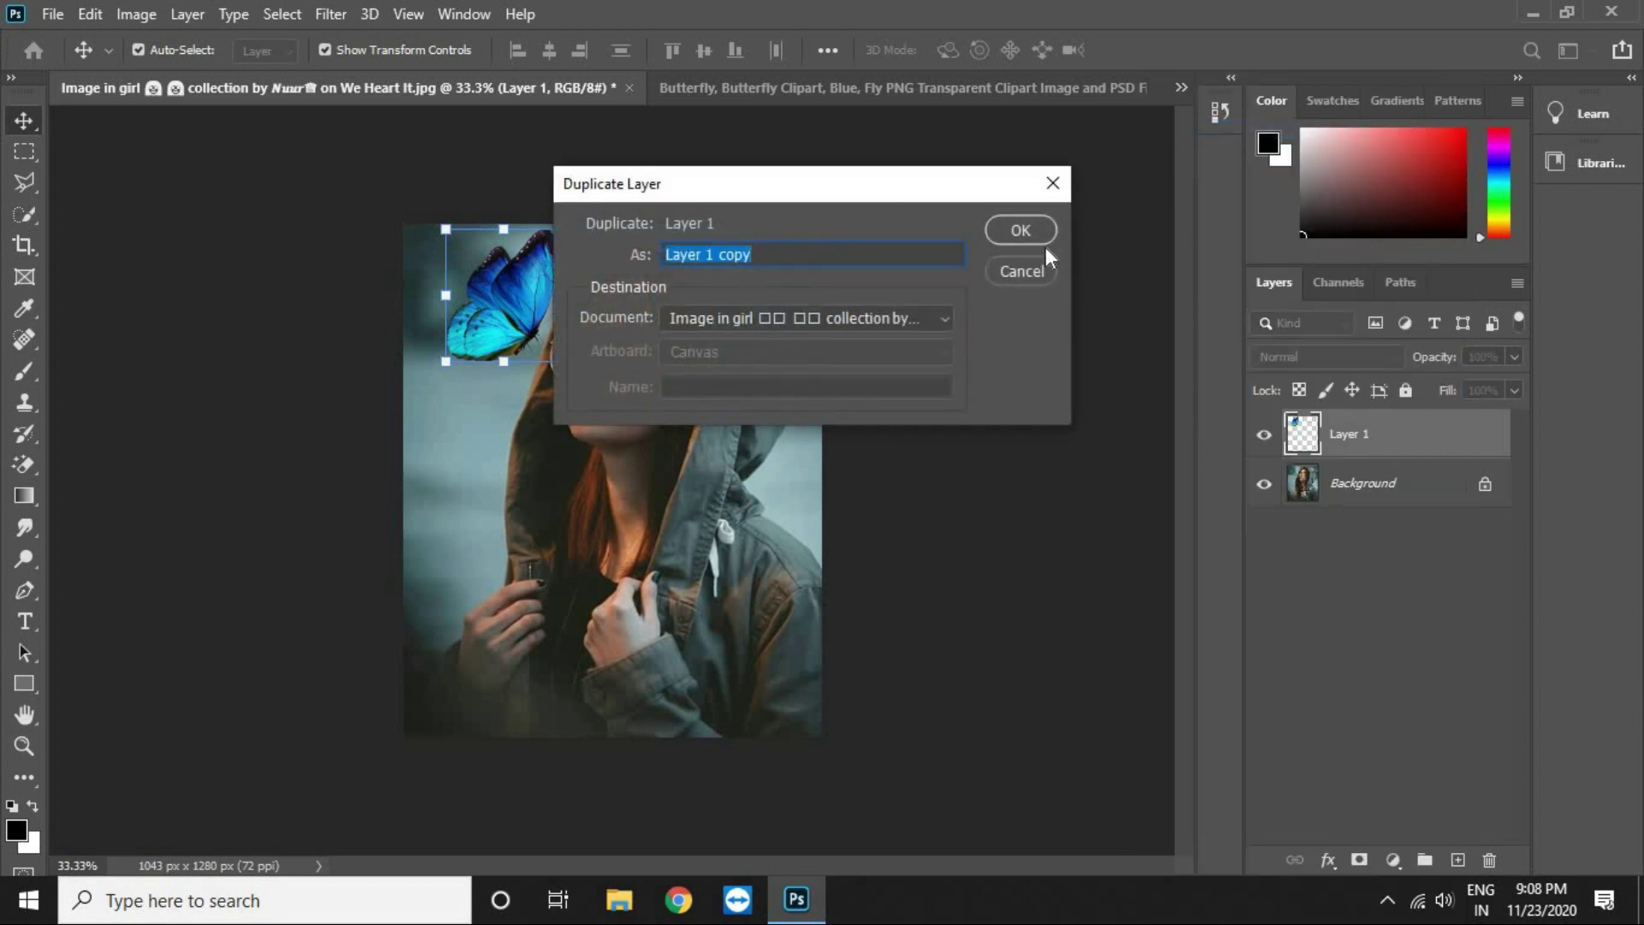
{"action": "left_click", "coordinate": [1021, 232]}
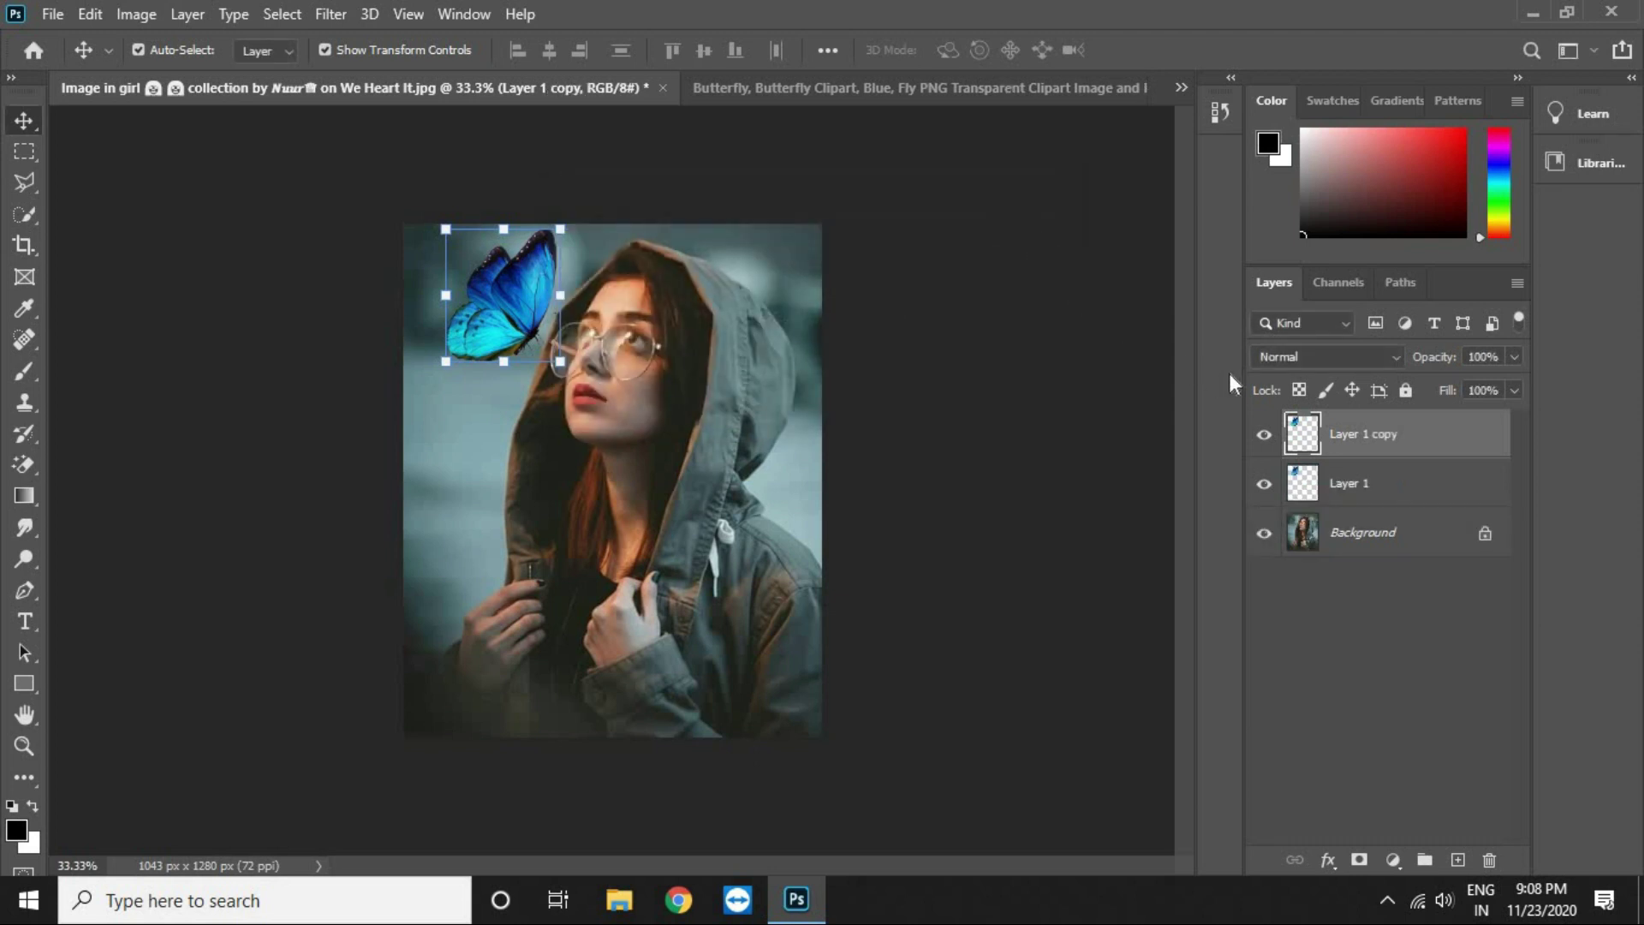
{"action": "left_click", "coordinate": [1308, 362]}
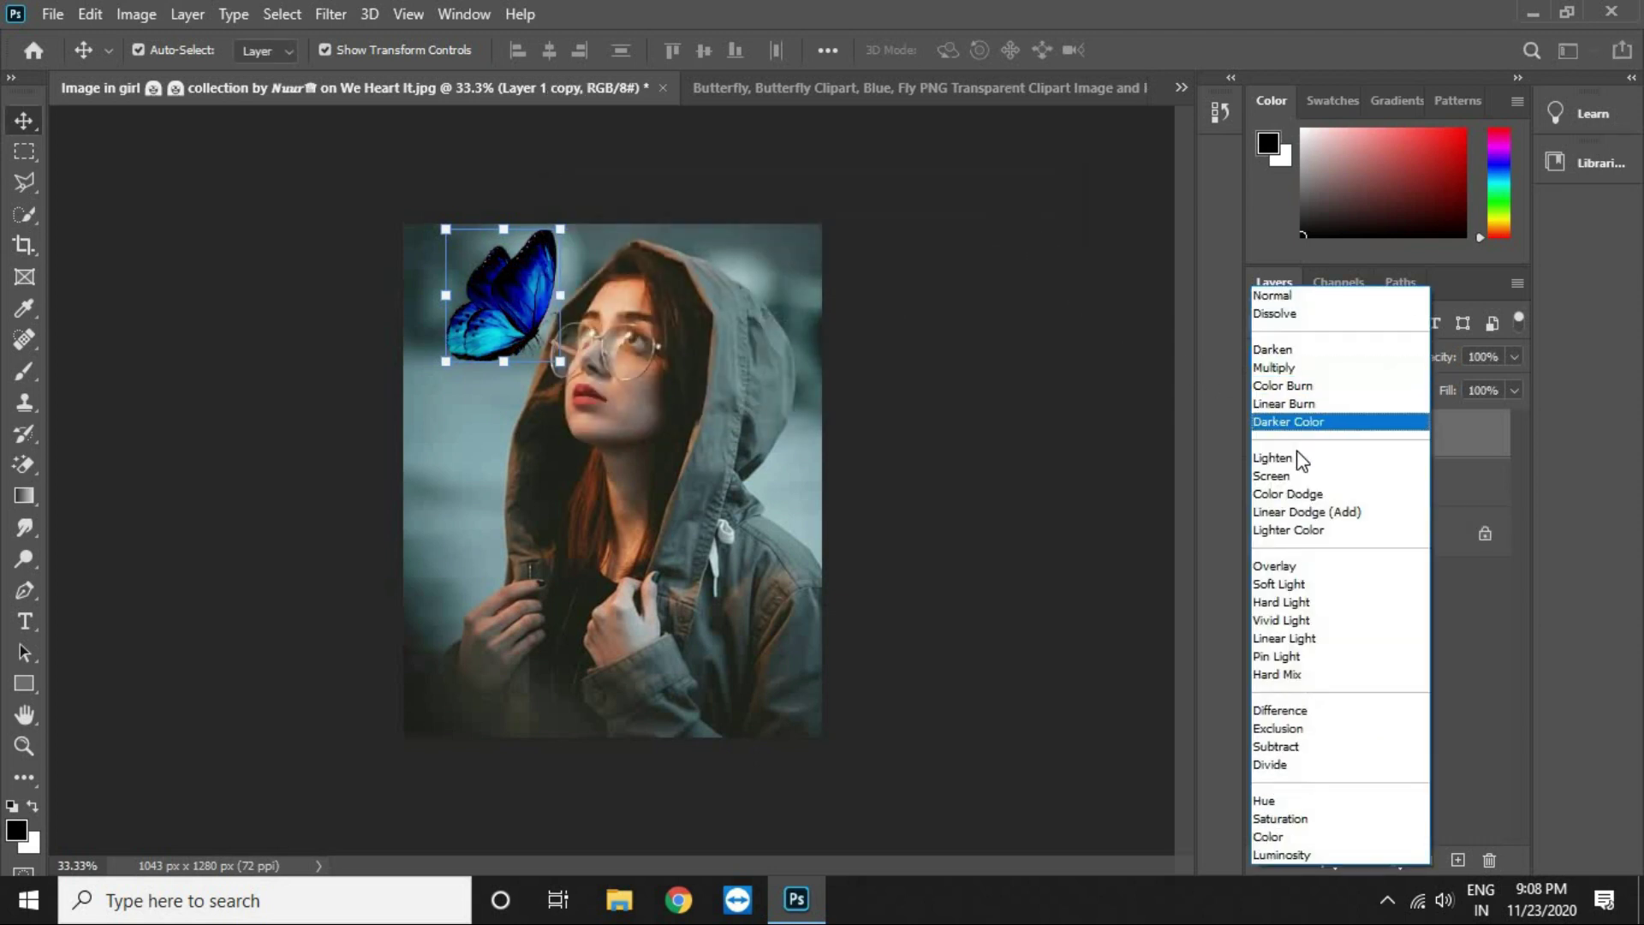
{"action": "left_click", "coordinate": [1296, 475]}
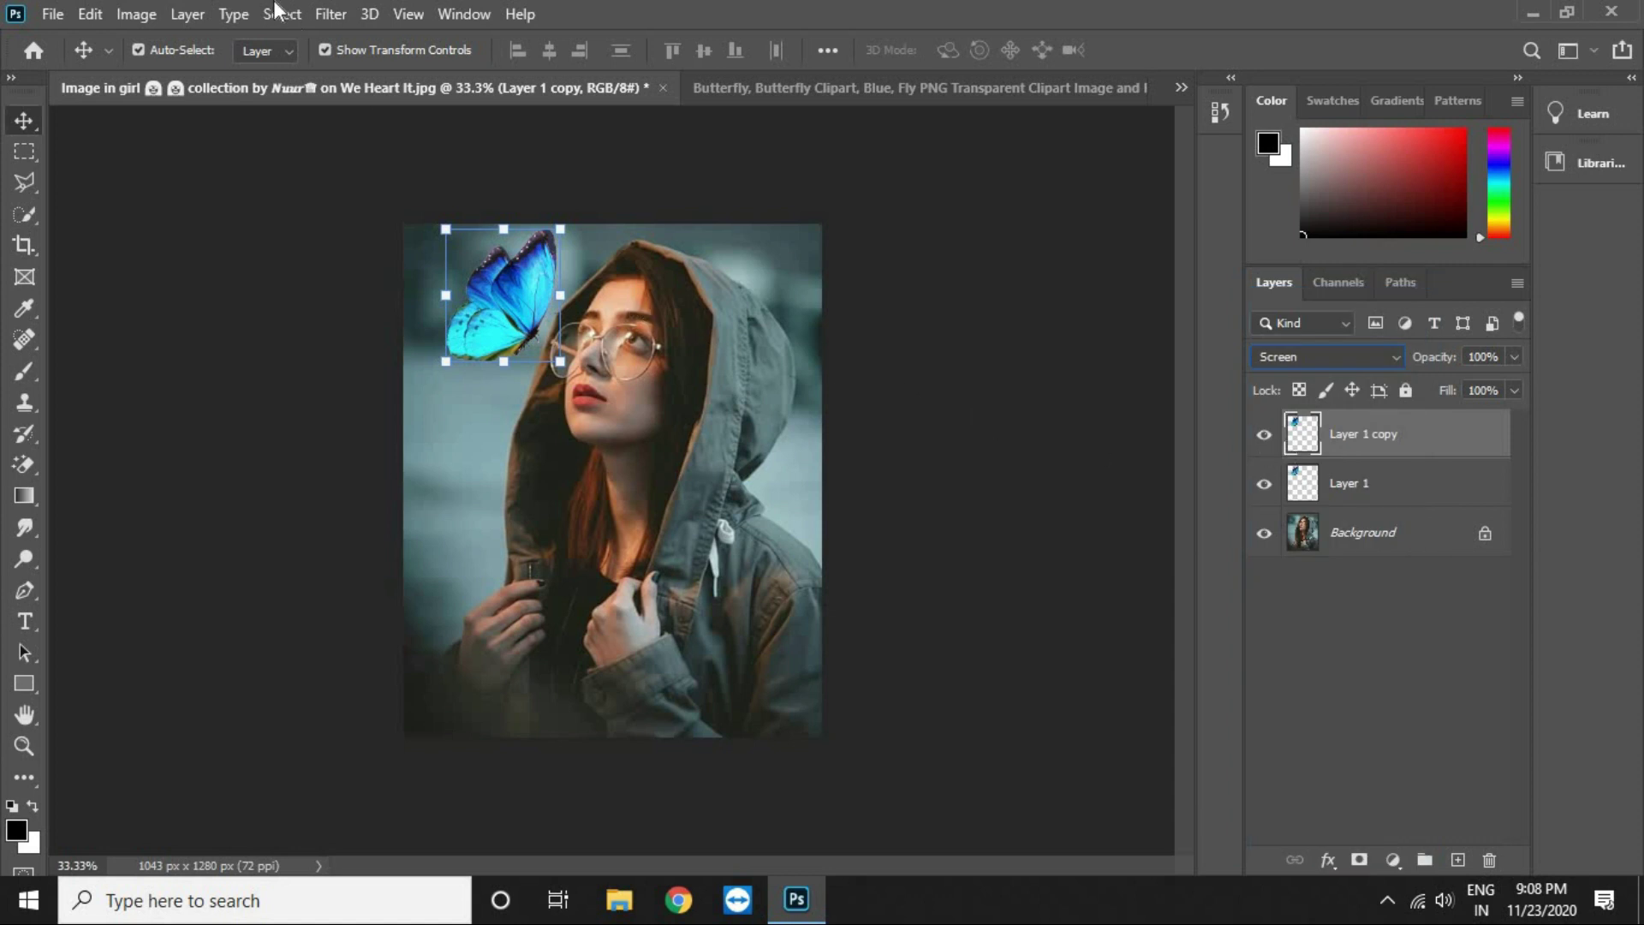
Step: Apply the Camera Raw Filter to the butterfly copy with Temperature -53 and Tint +16, using the before/after comparison view
{"action": "left_click", "coordinate": [342, 13]}
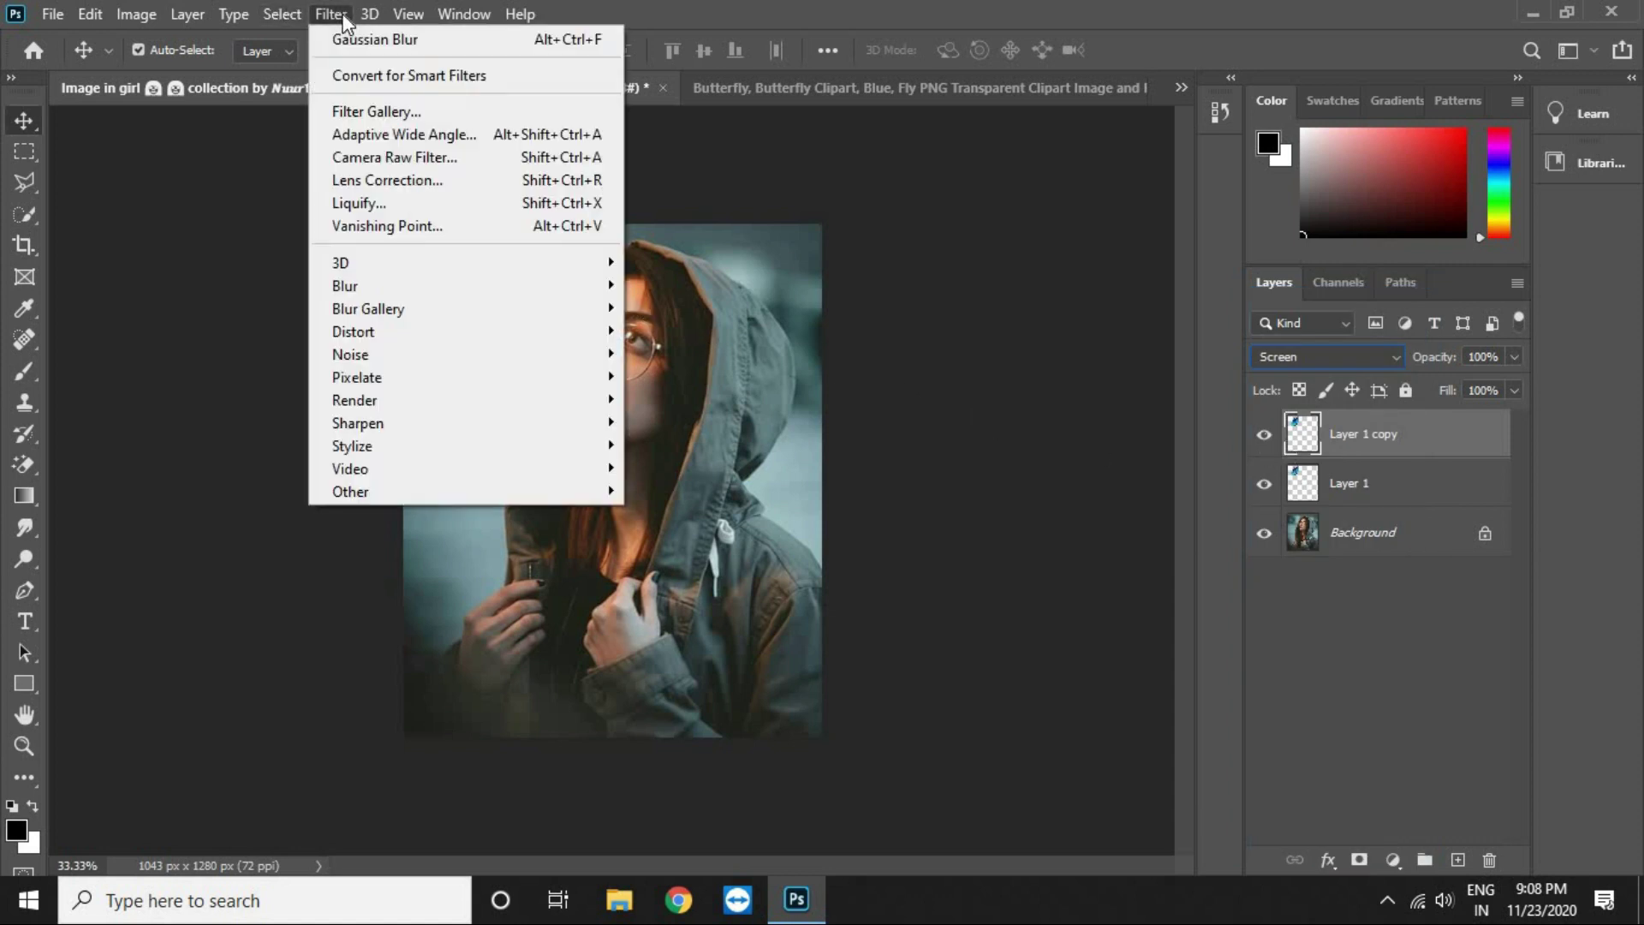
{"action": "left_click", "coordinate": [399, 165]}
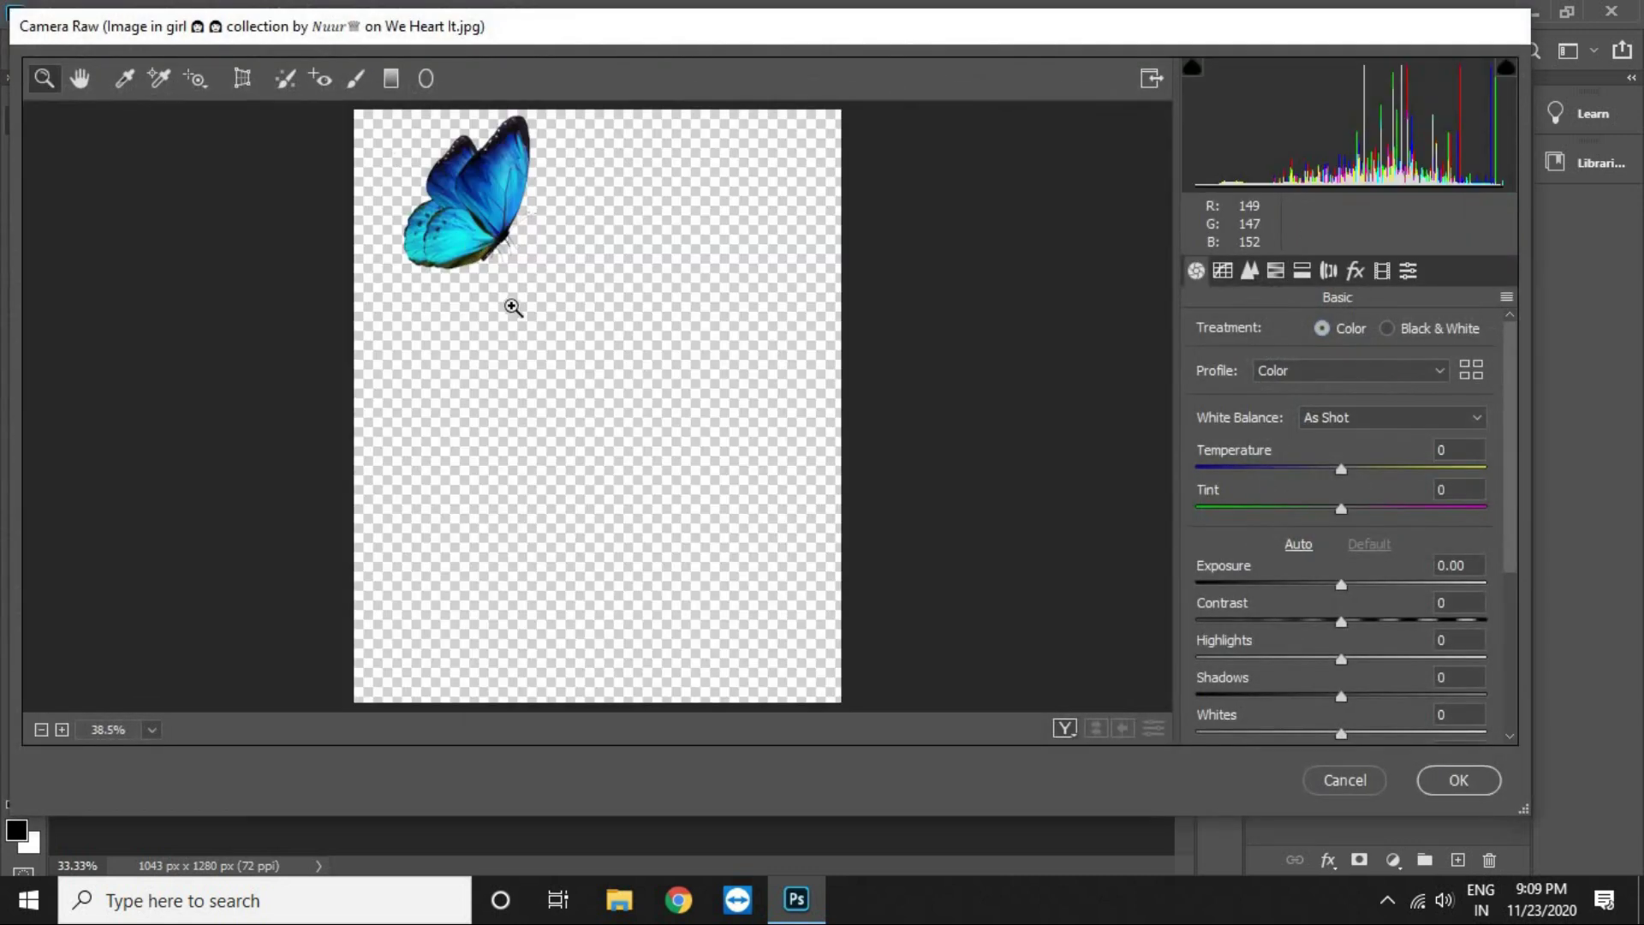
{"action": "left_click", "coordinate": [1065, 728]}
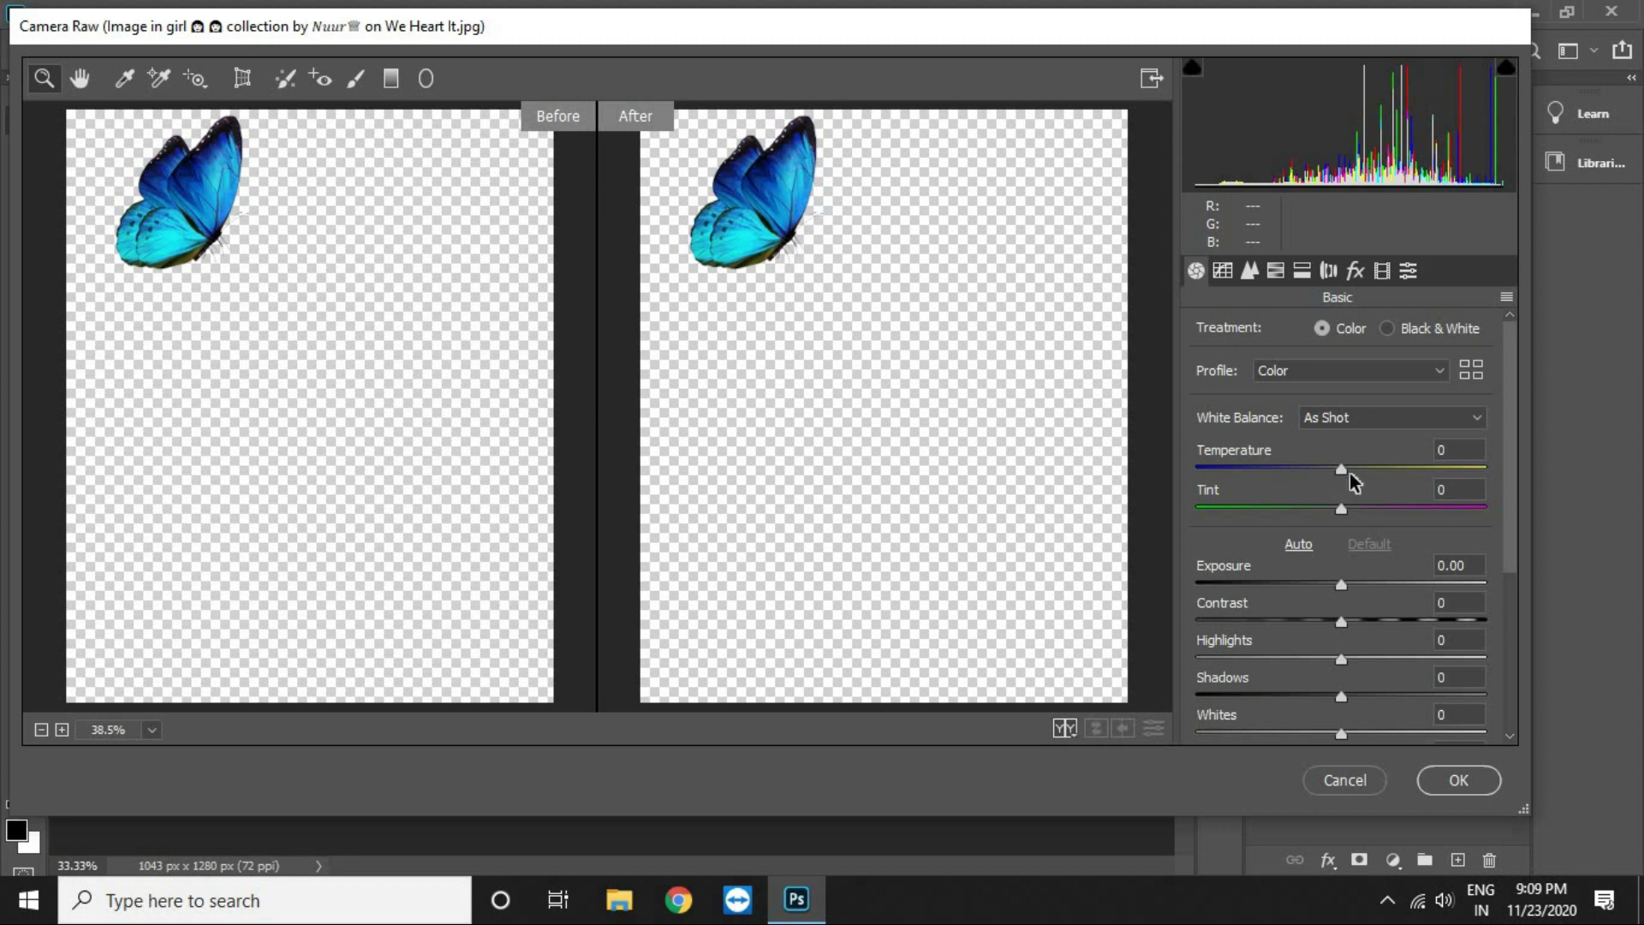
{"action": "left_click_drag", "start_coordinate": [1341, 469], "coordinate": [1262, 492]}
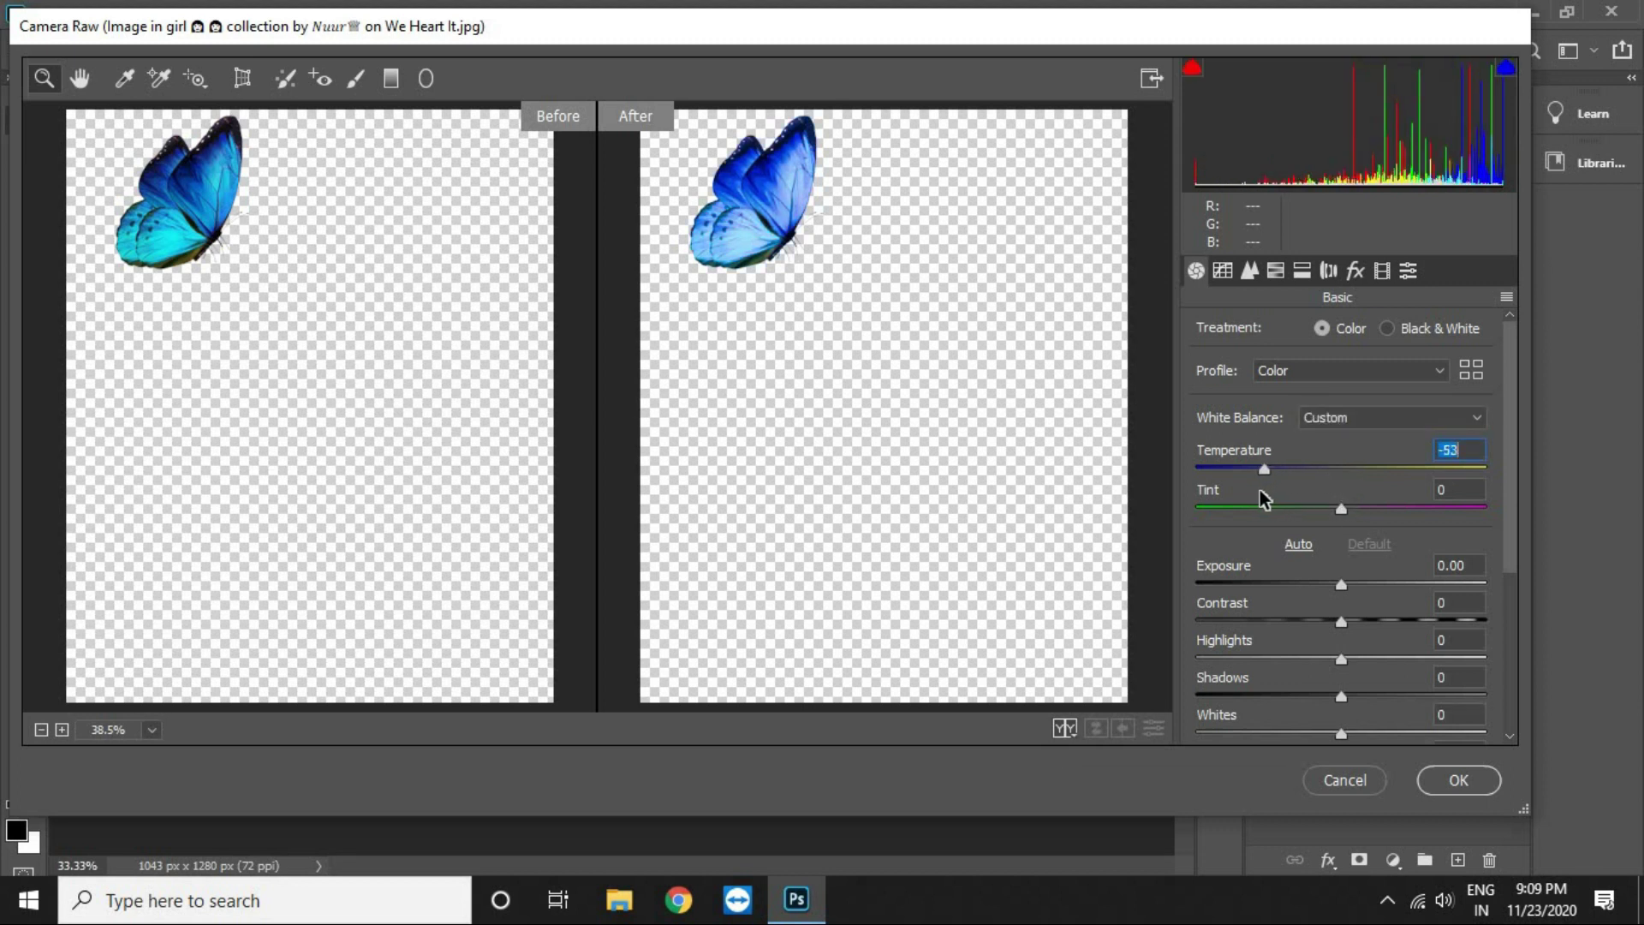
{"action": "mouse_move", "coordinate": [1339, 511]}
{"action": "left_mouse_down"}
{"action": "mouse_move", "coordinate": [1420, 504]}
{"action": "mouse_move", "coordinate": [1359, 511]}
{"action": "left_mouse_up"}
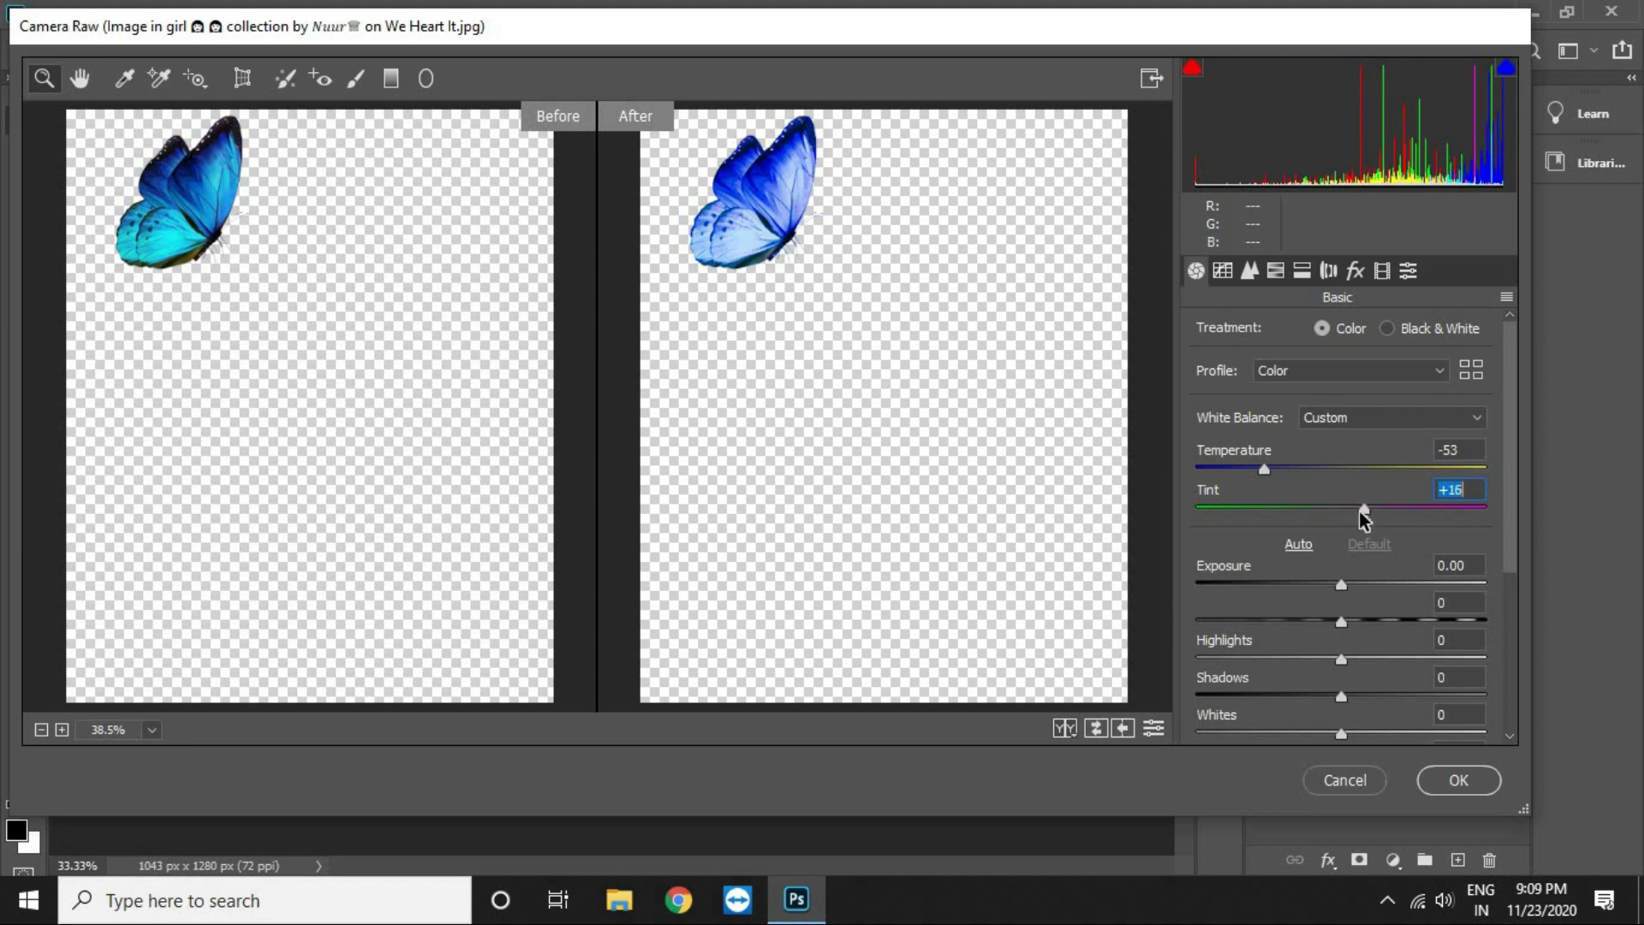
{"action": "left_click", "coordinate": [1458, 782]}
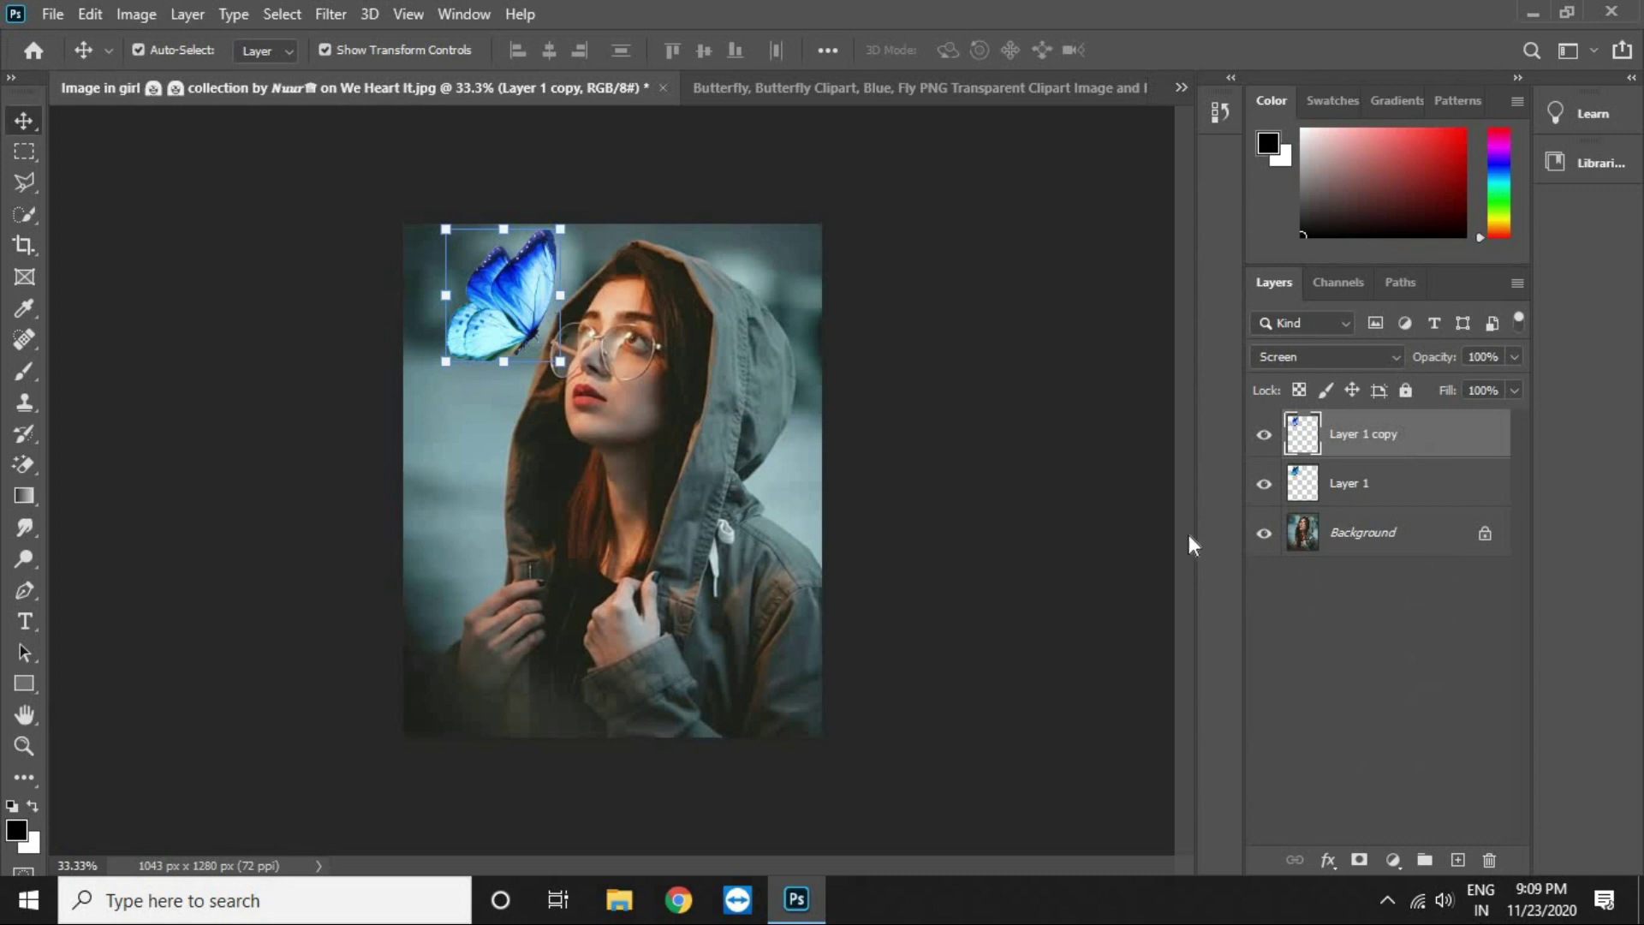
Step: Apply a Gaussian Blur with a 7.8-pixel radius to the Layer 1 copy butterfly
{"action": "left_click", "coordinate": [334, 14]}
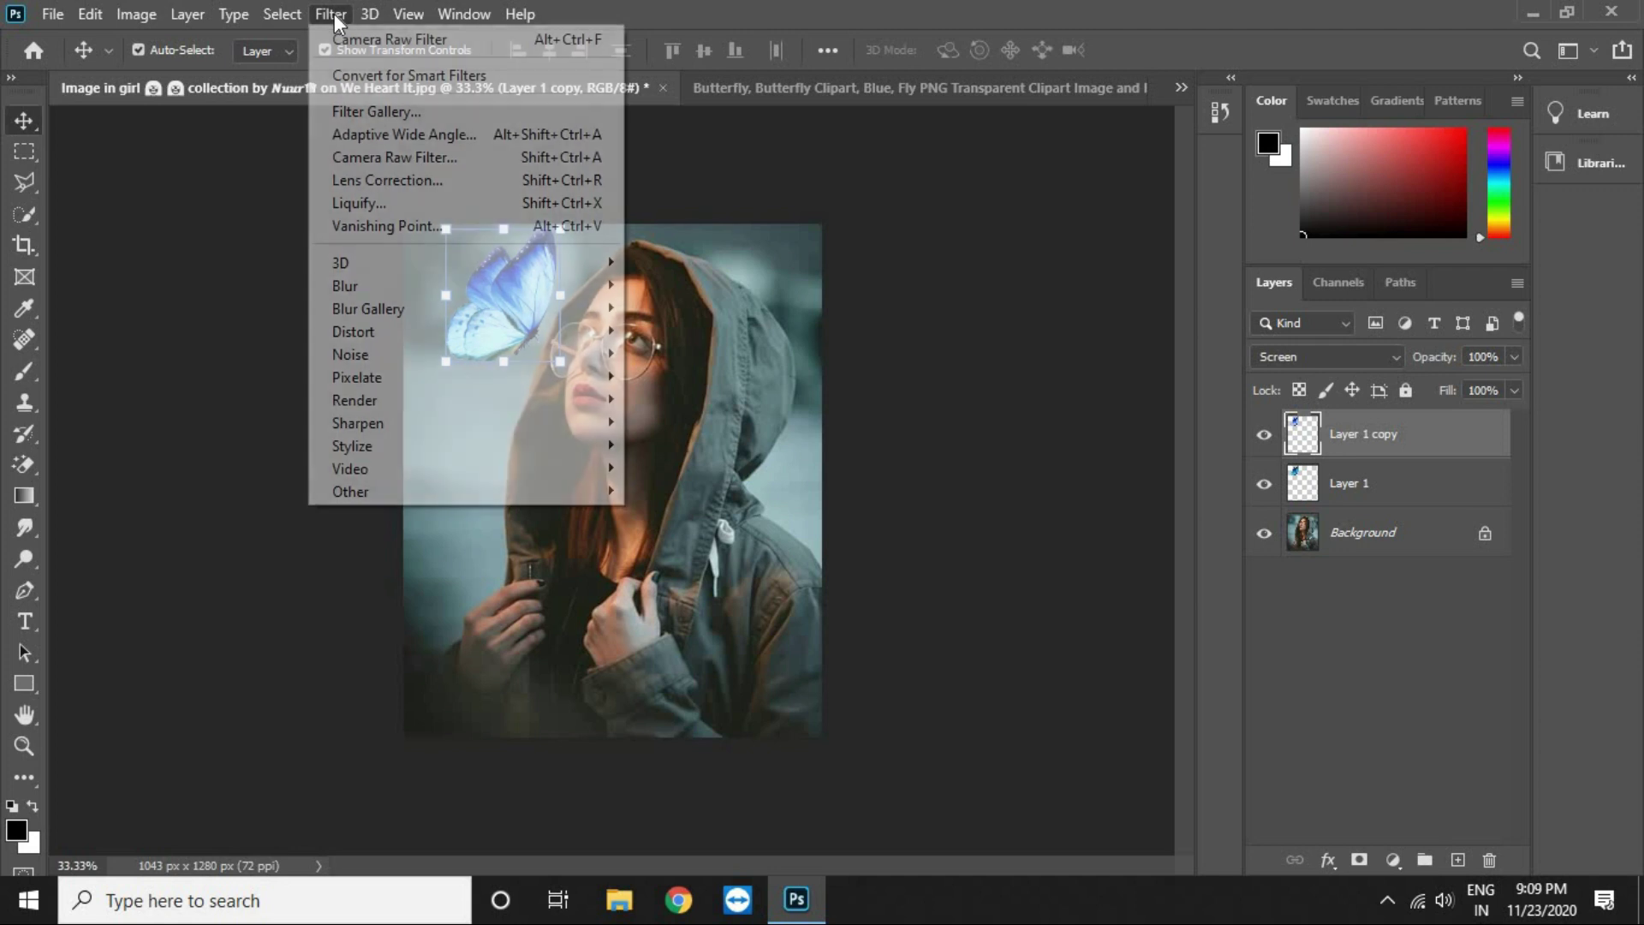
{"action": "mouse_move", "coordinate": [353, 291]}
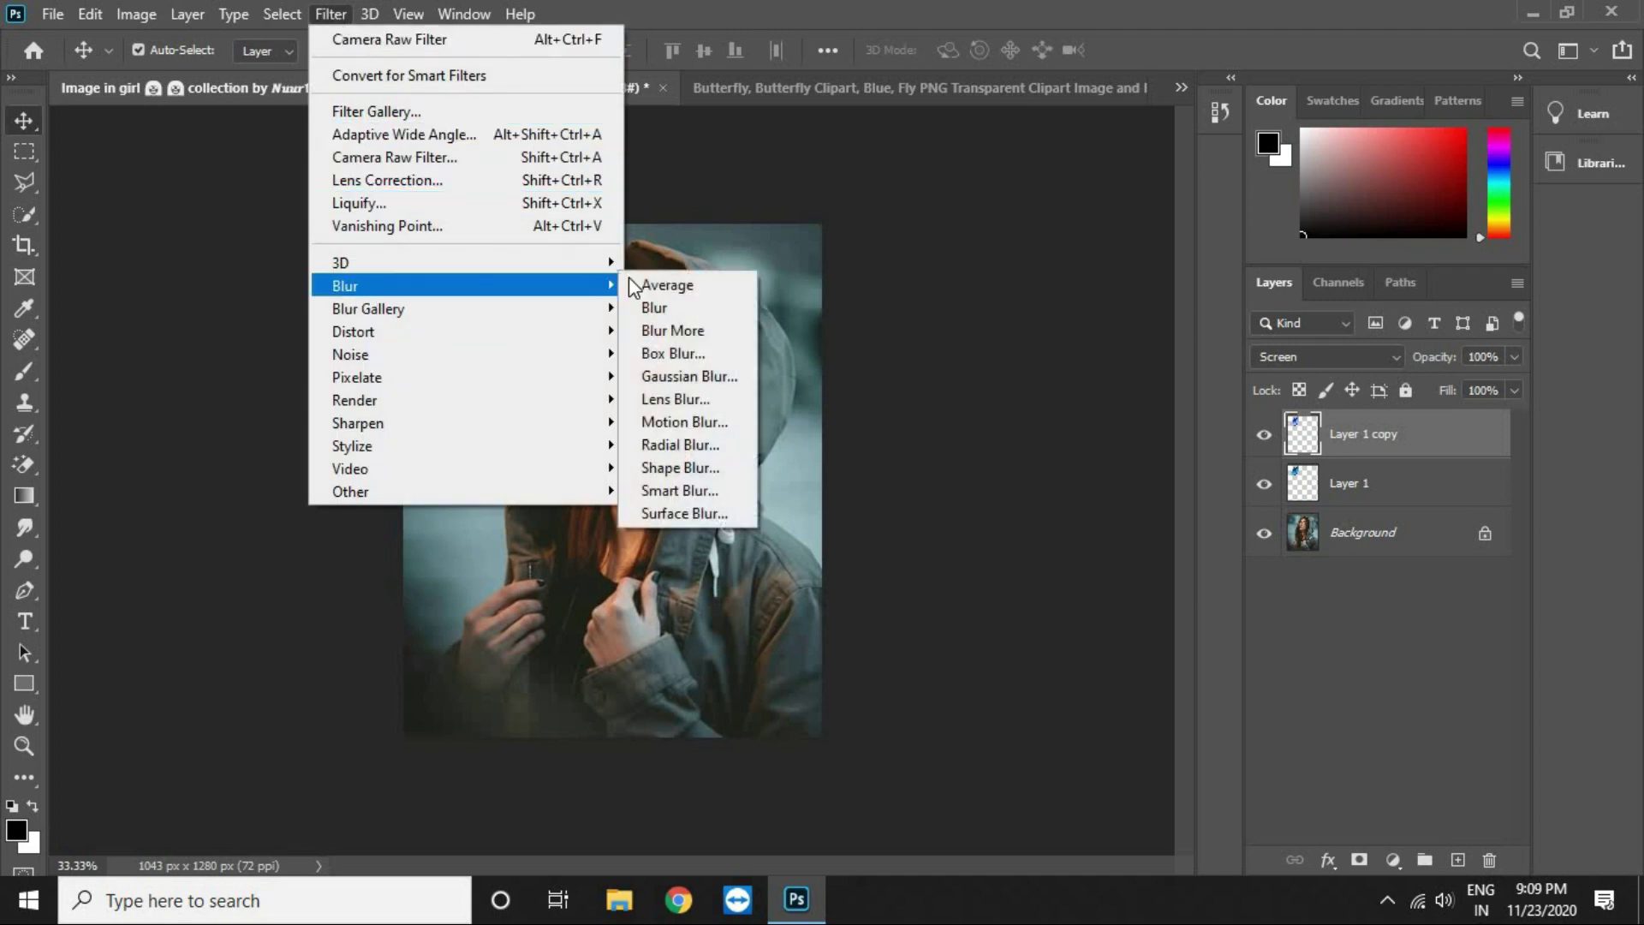
{"action": "left_click", "coordinate": [664, 377]}
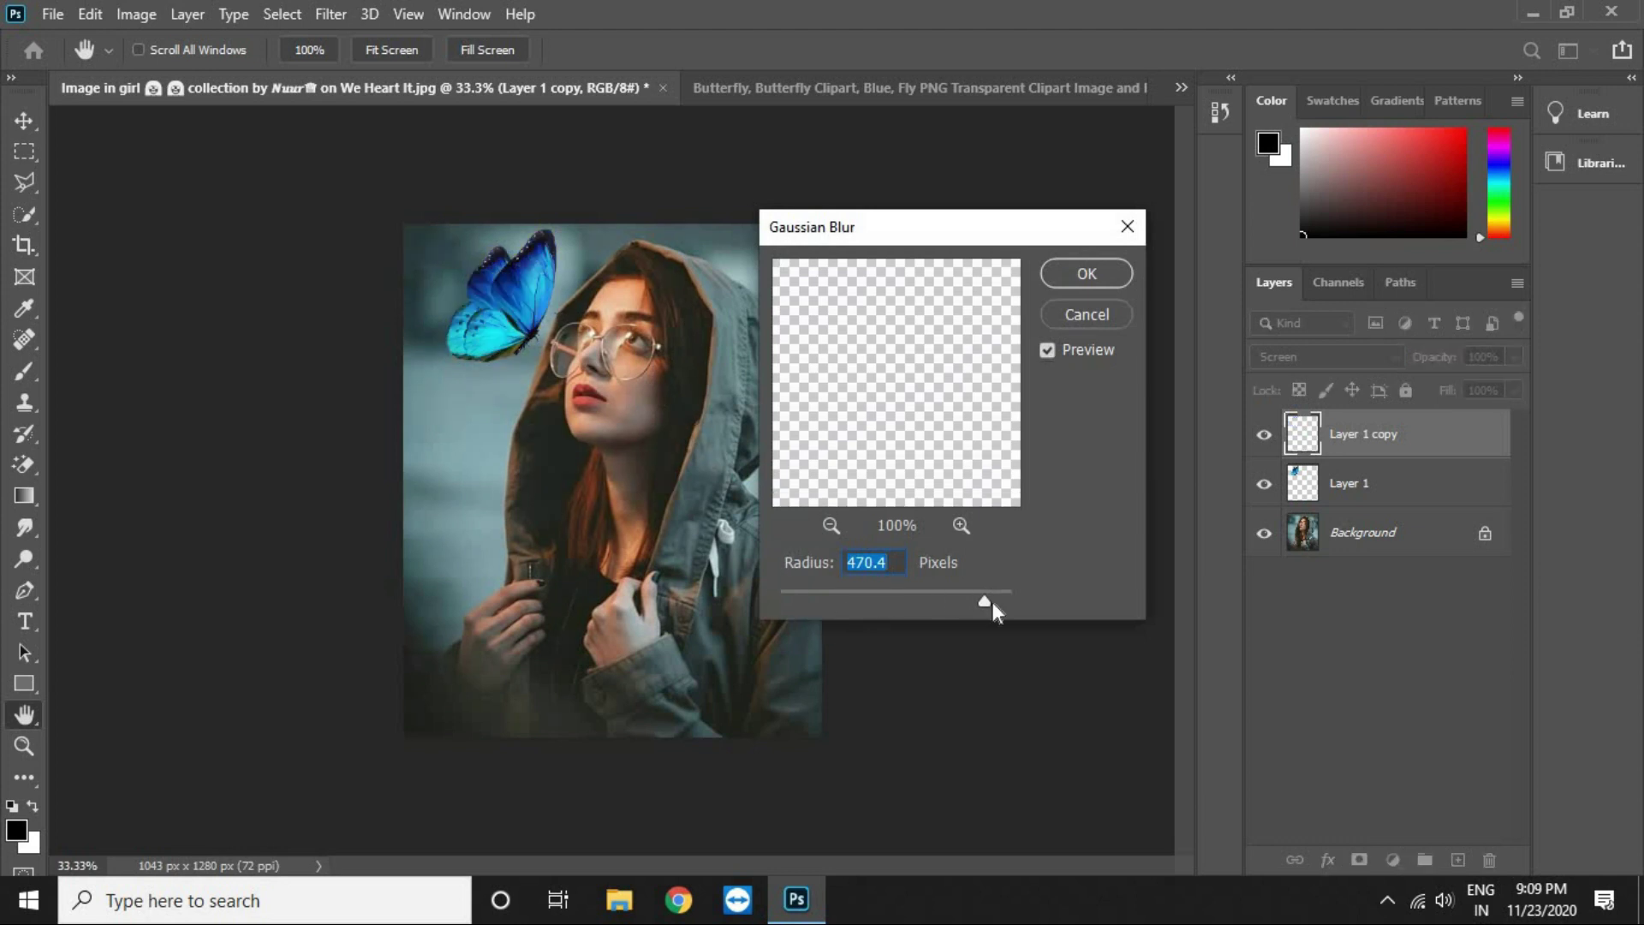
{"action": "left_click_drag", "start_coordinate": [977, 605], "coordinate": [881, 613]}
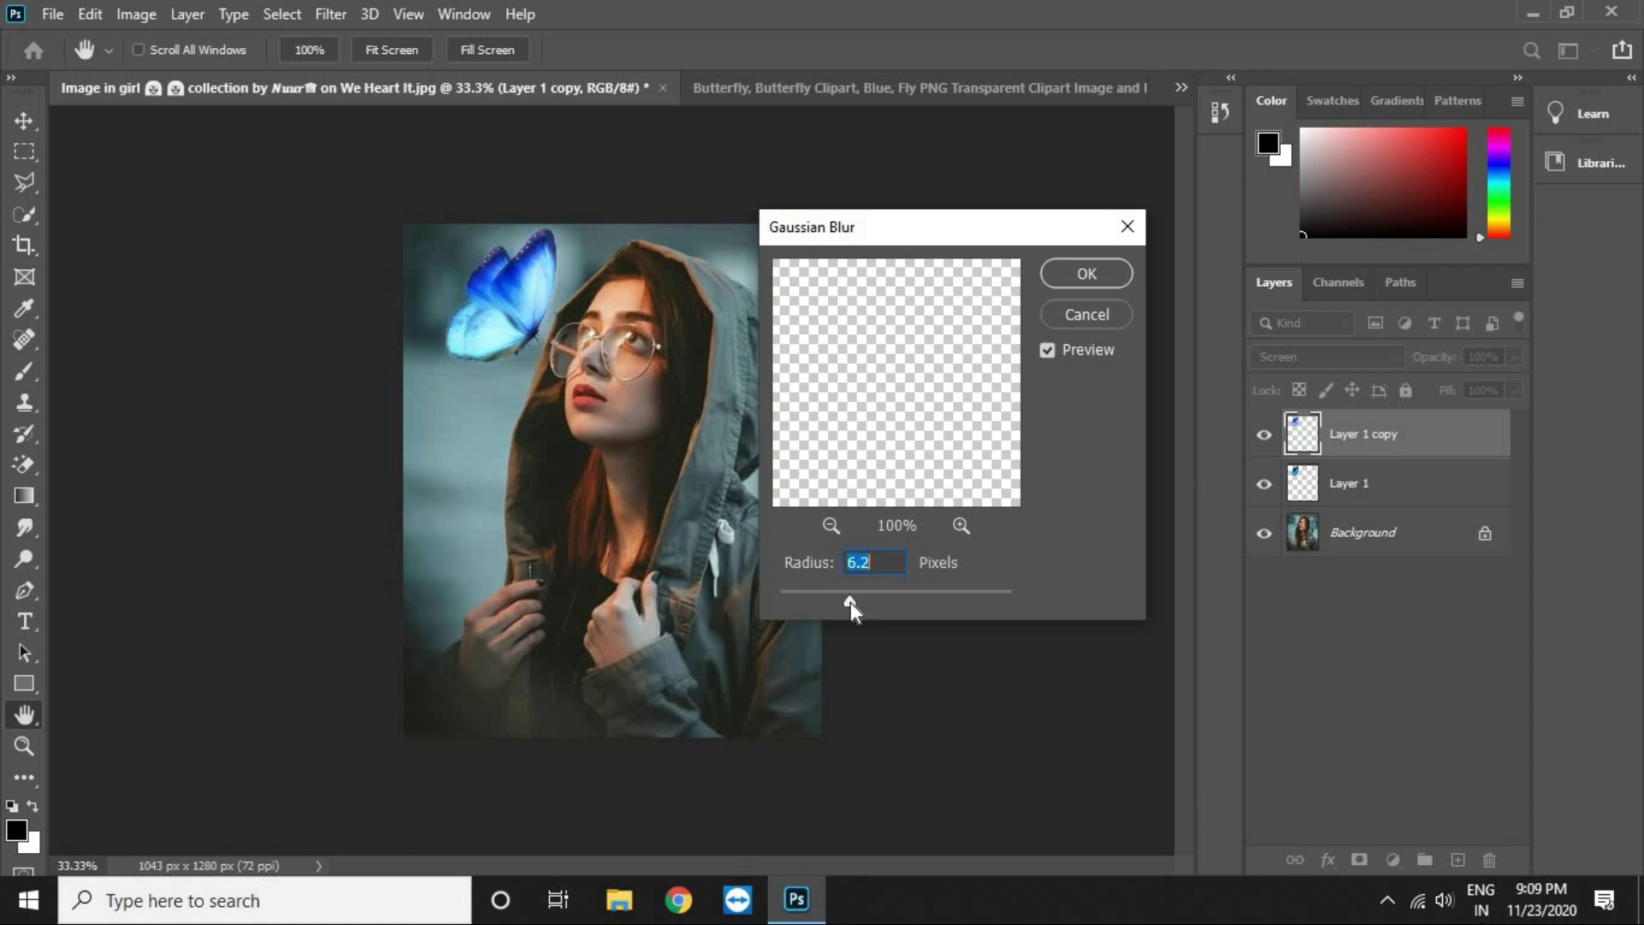
{"action": "left_click", "coordinate": [860, 596]}
{"action": "left_click", "coordinate": [1071, 276]}
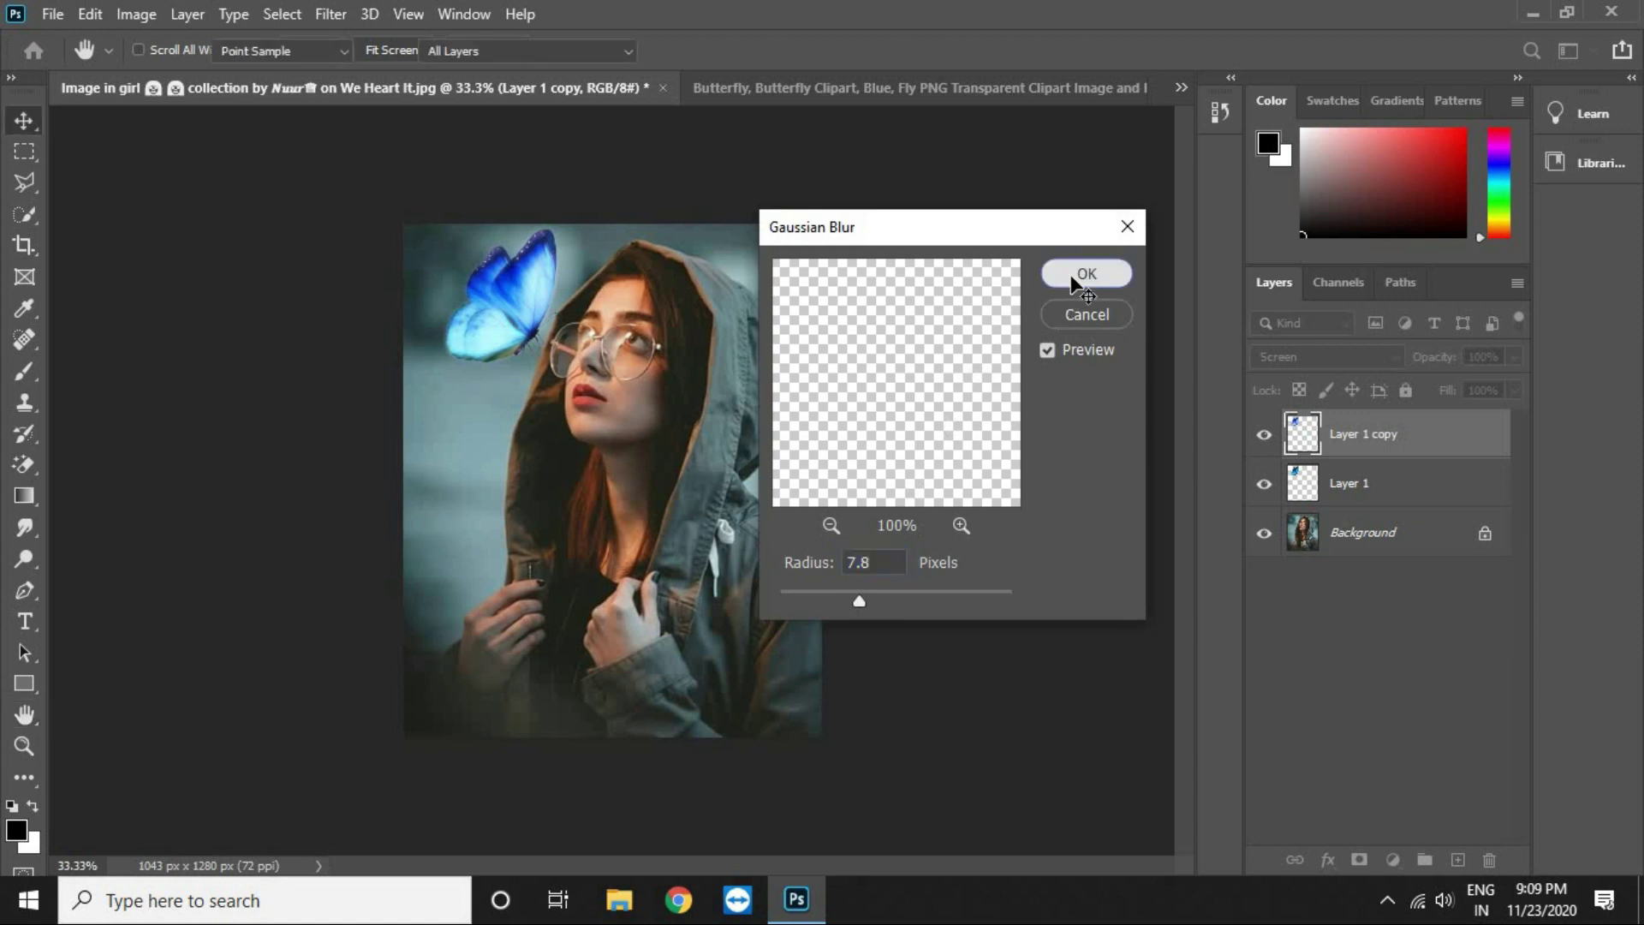
Step: Duplicate Layer 1 copy as Layer 1 copy 2 and apply a Gaussian Blur with a 101.4-pixel radius to the duplicate
{"action": "right_click", "coordinate": [1432, 434]}
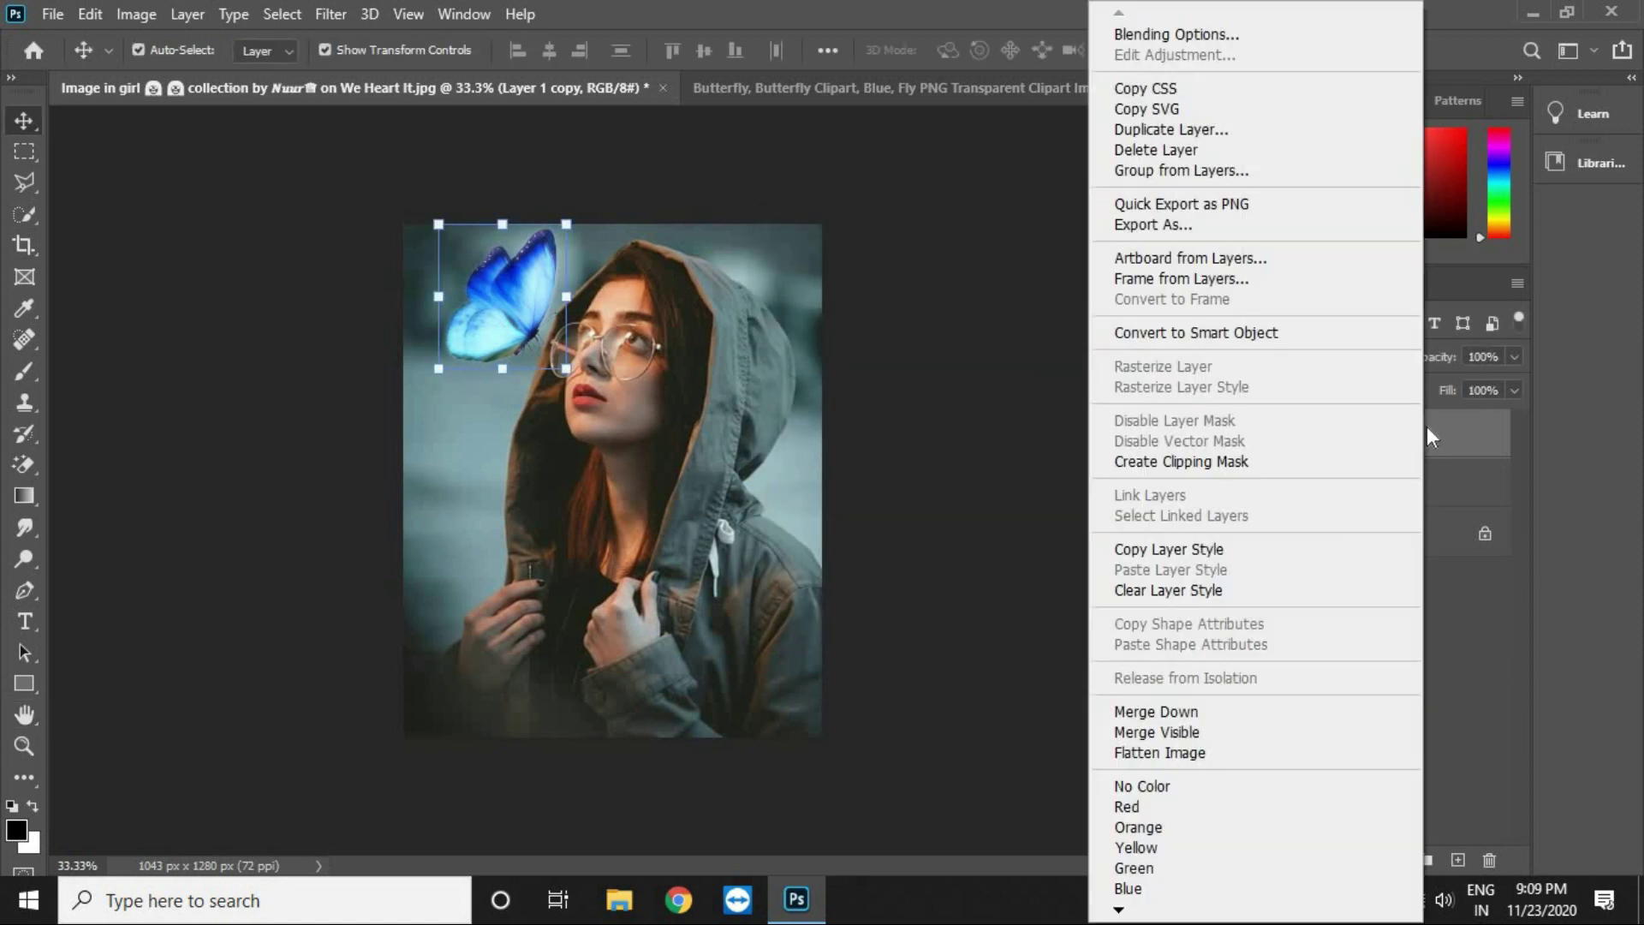
{"action": "left_click", "coordinate": [1163, 128]}
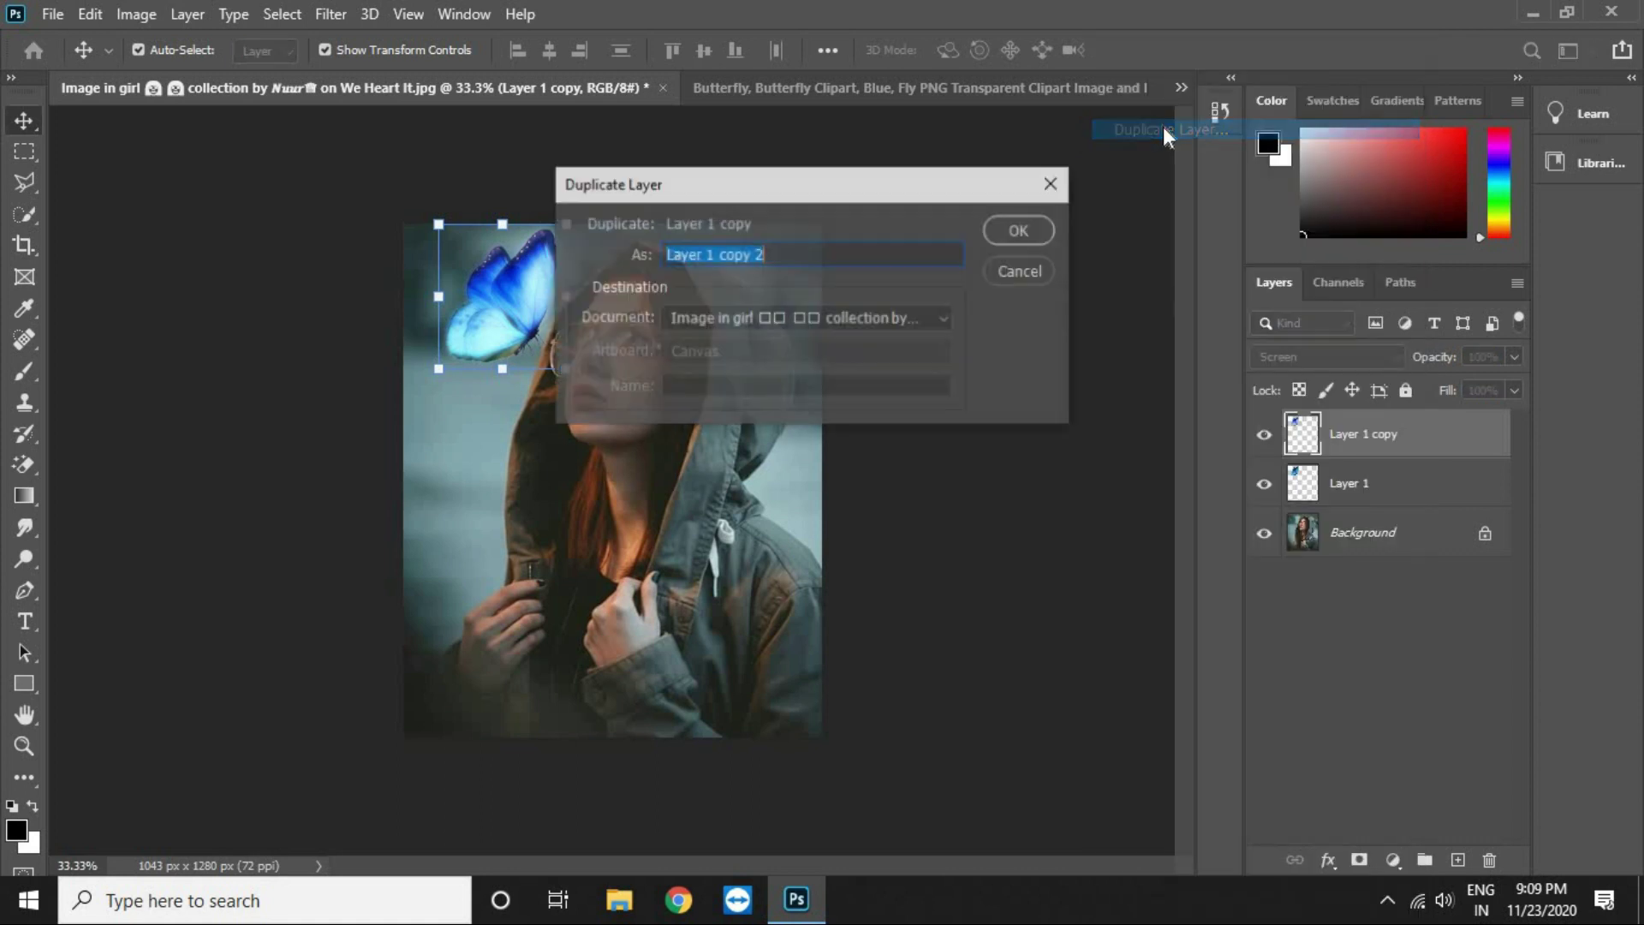
{"action": "left_click", "coordinate": [1010, 239]}
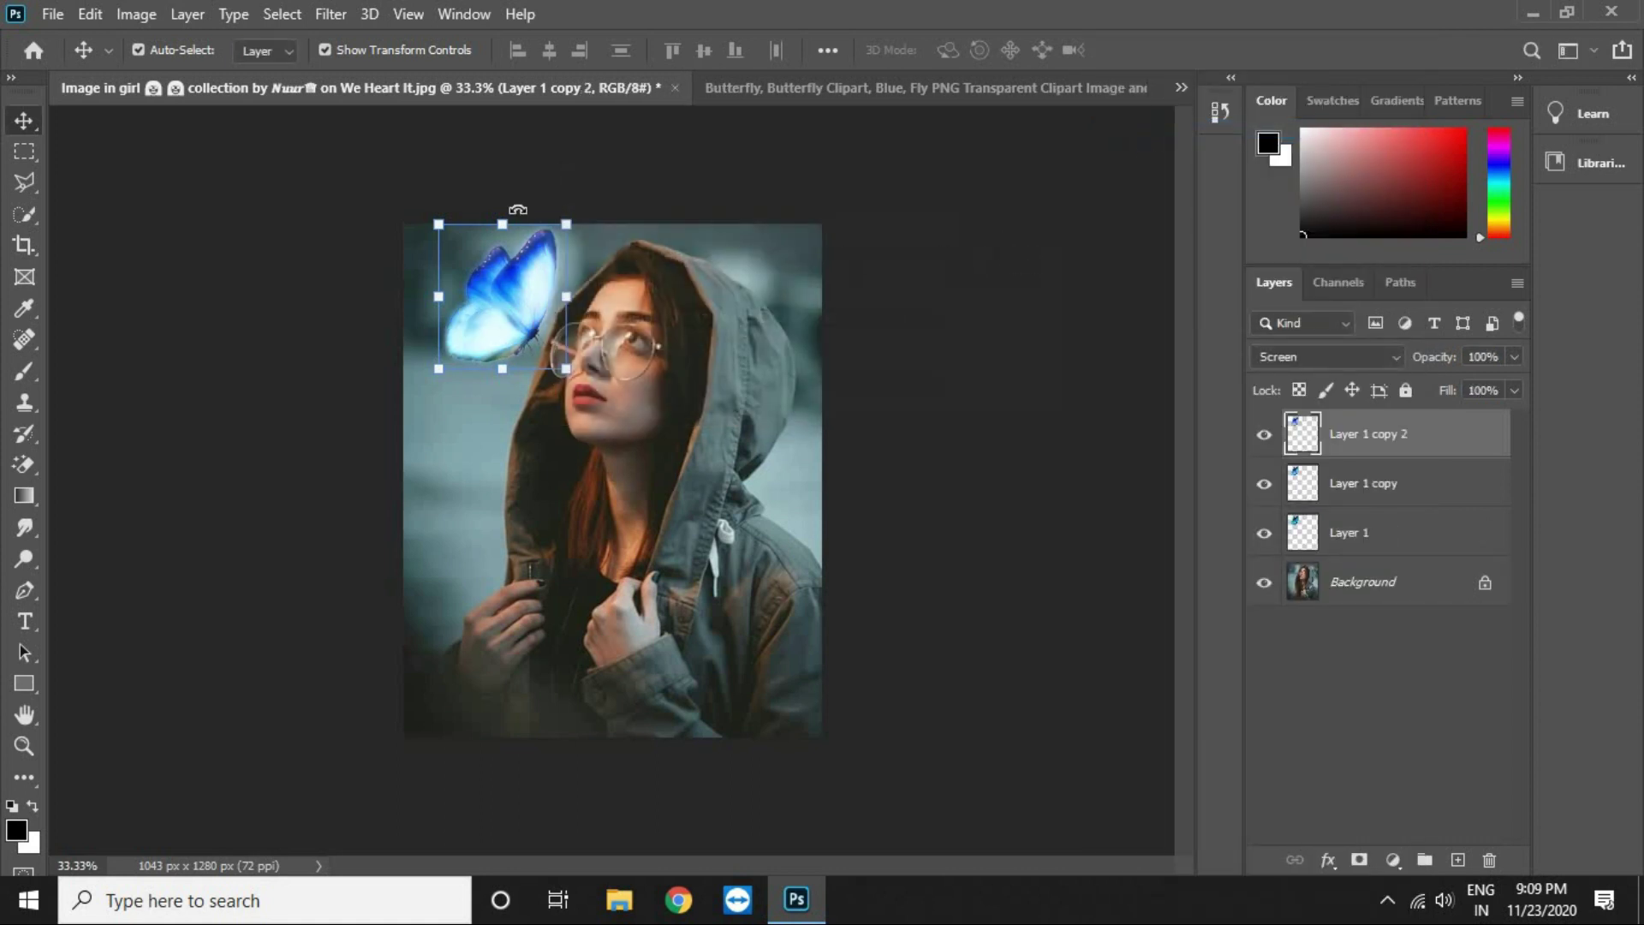
{"action": "left_click", "coordinate": [330, 9]}
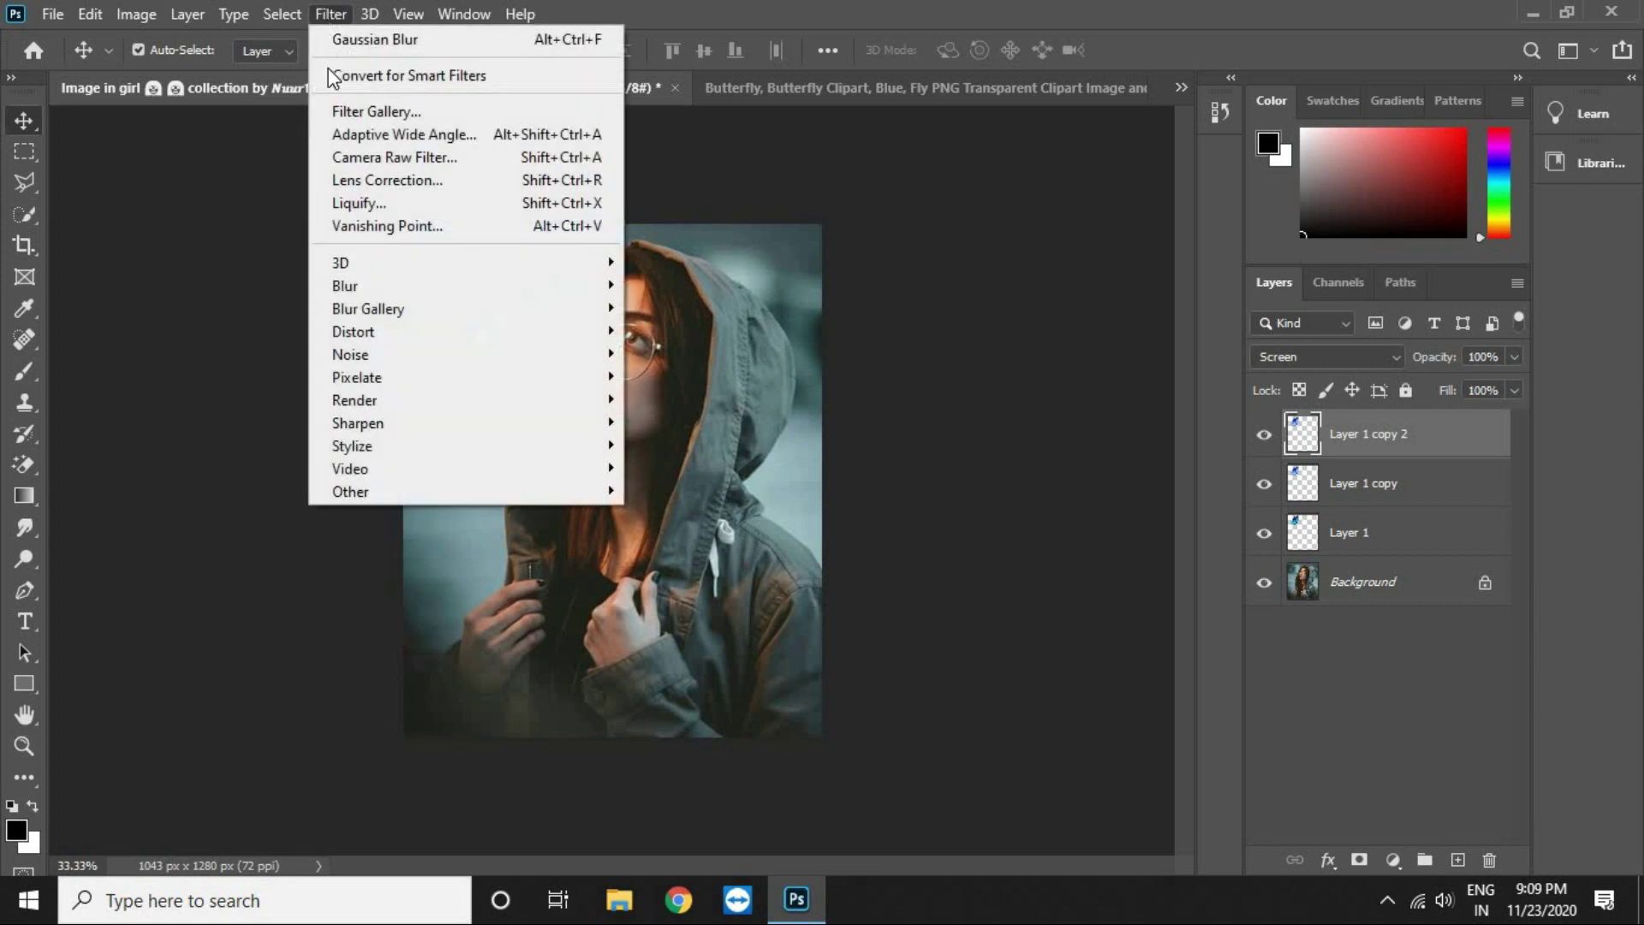
{"action": "mouse_move", "coordinate": [328, 292]}
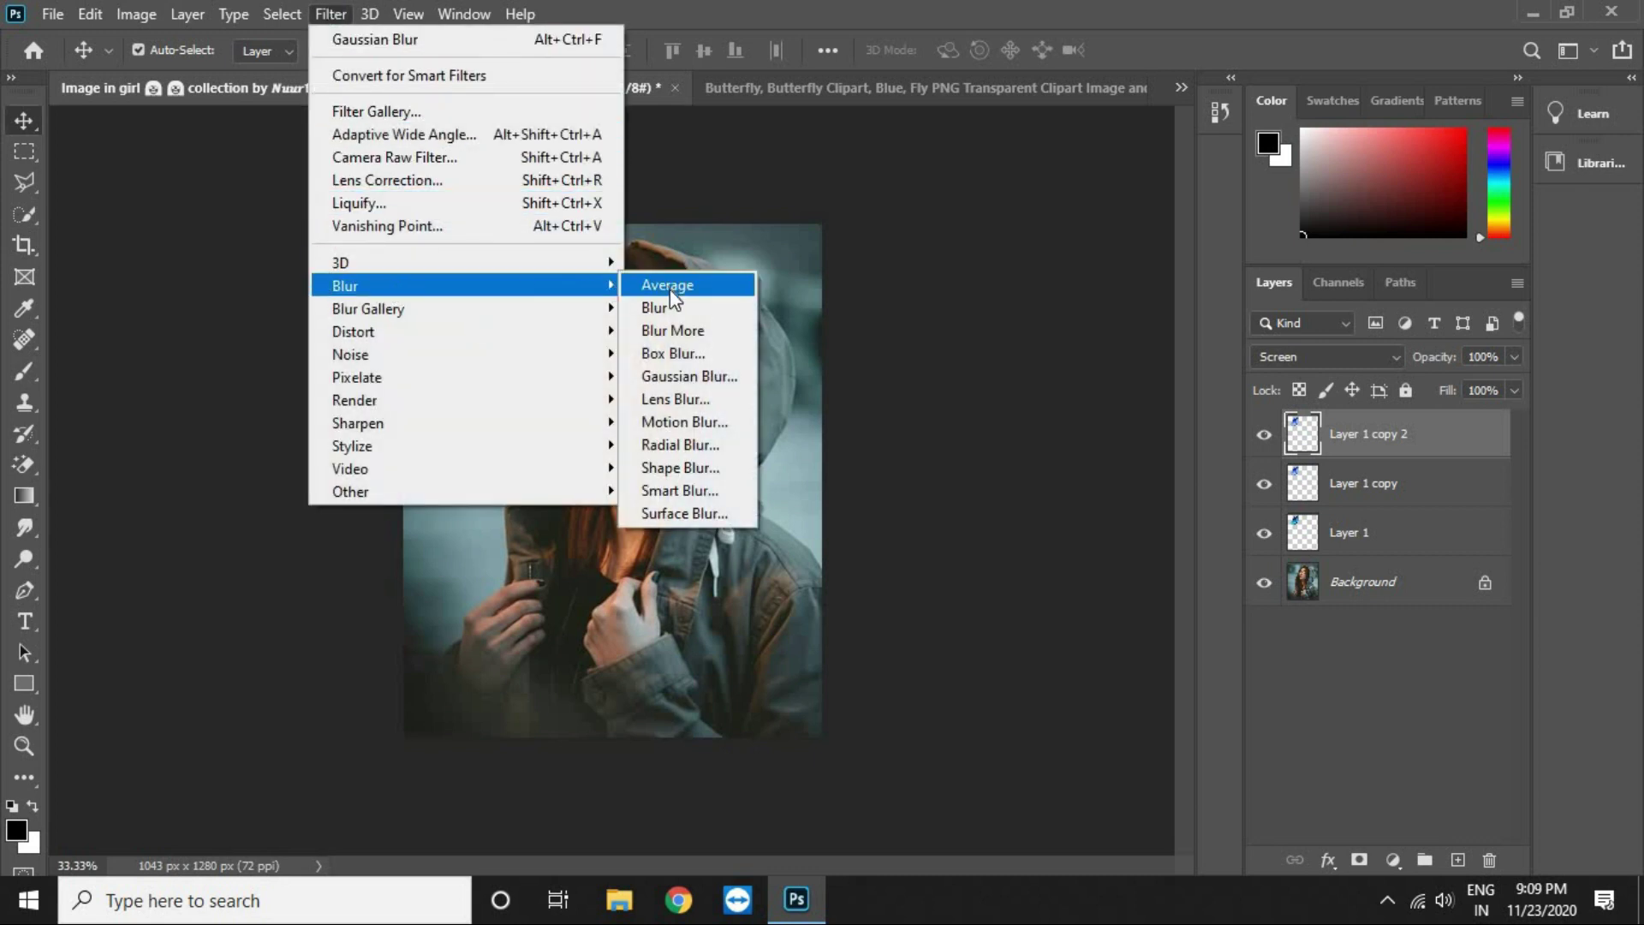
{"action": "left_click", "coordinate": [670, 378]}
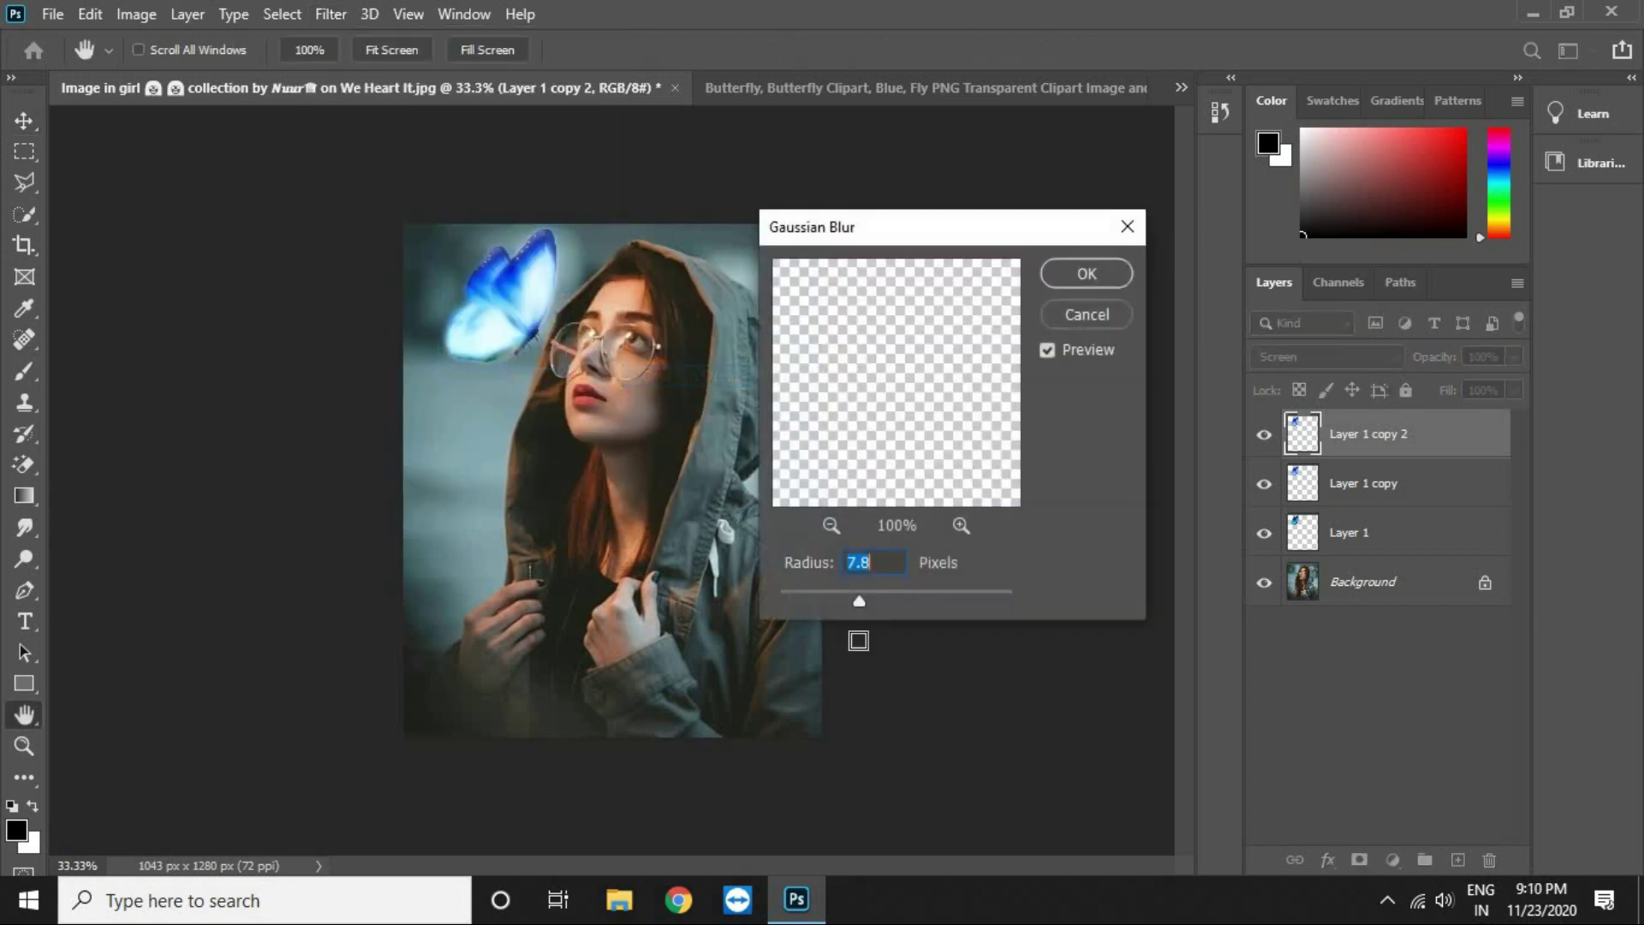
{"action": "left_click_drag", "start_coordinate": [862, 599], "coordinate": [930, 596]}
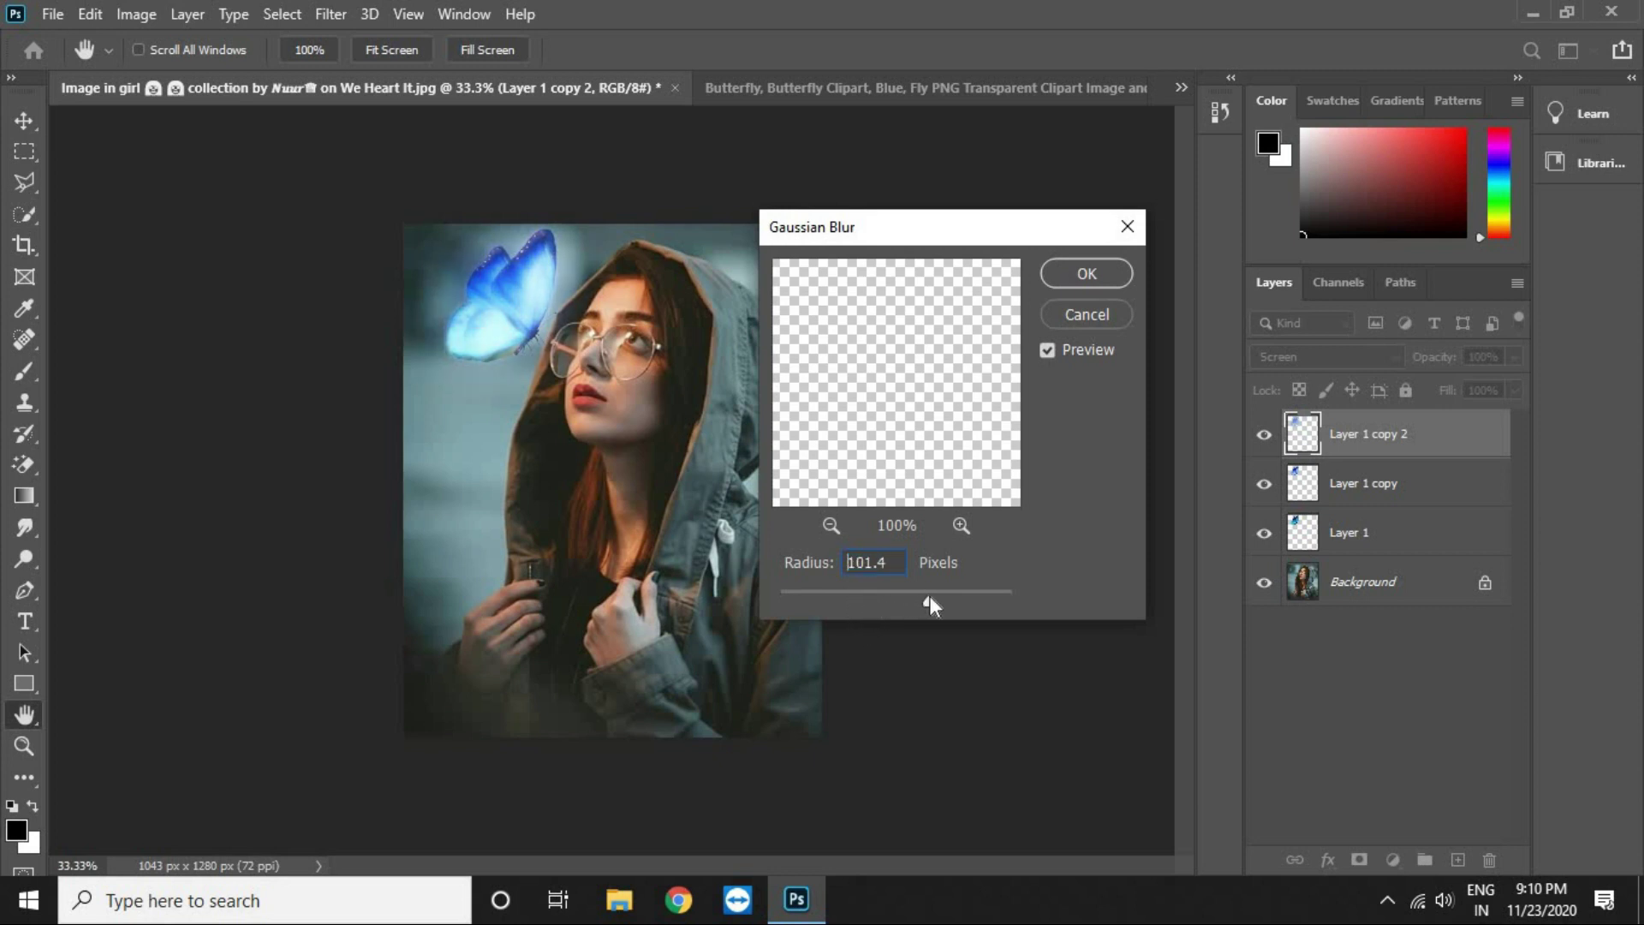
{"action": "left_click", "coordinate": [1079, 273]}
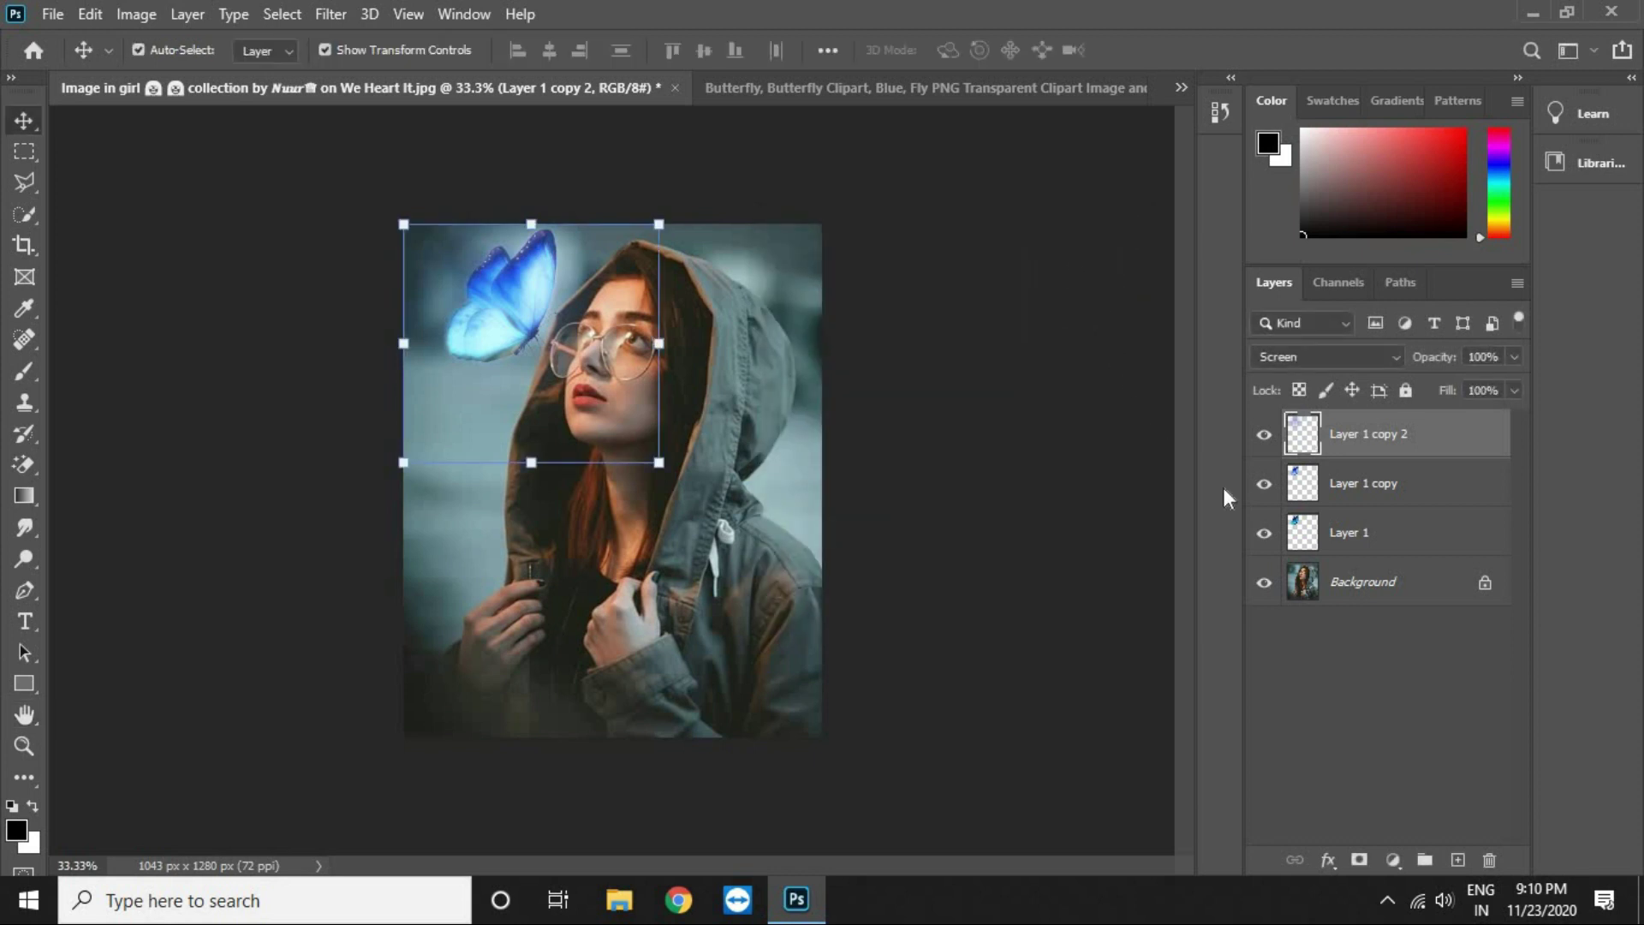
Step: Duplicate Layer 1 copy again as Layer 1 copy 3 and apply a Gaussian Blur with a 378.2-pixel radius to it
{"action": "left_click", "coordinate": [1362, 488]}
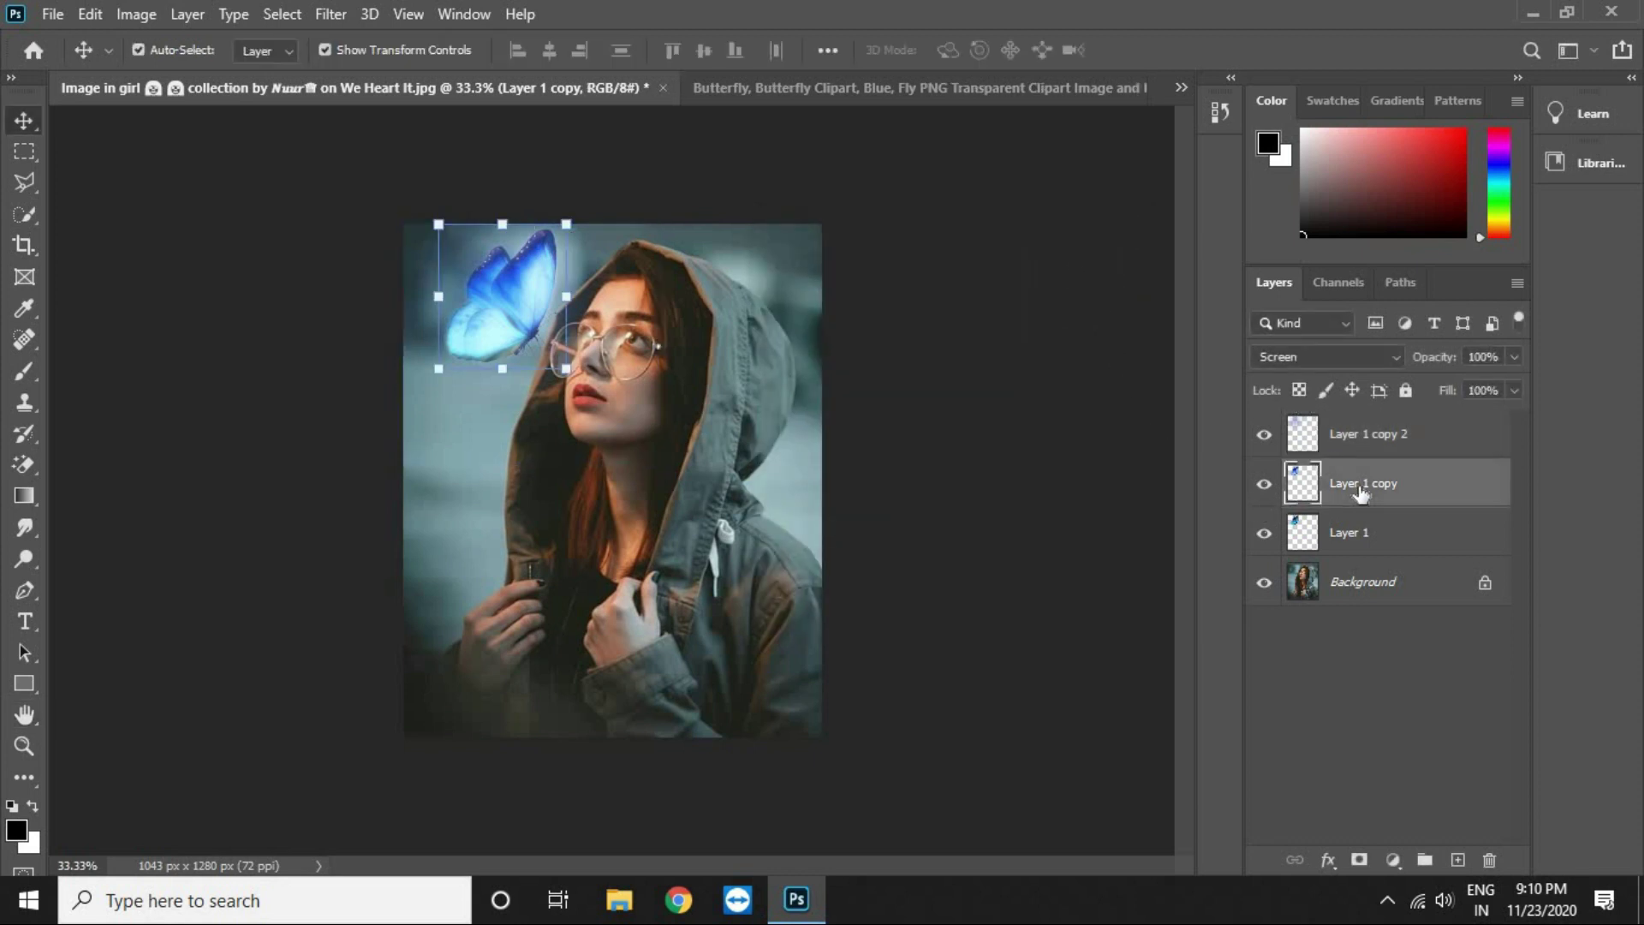
{"action": "right_click", "coordinate": [1362, 490]}
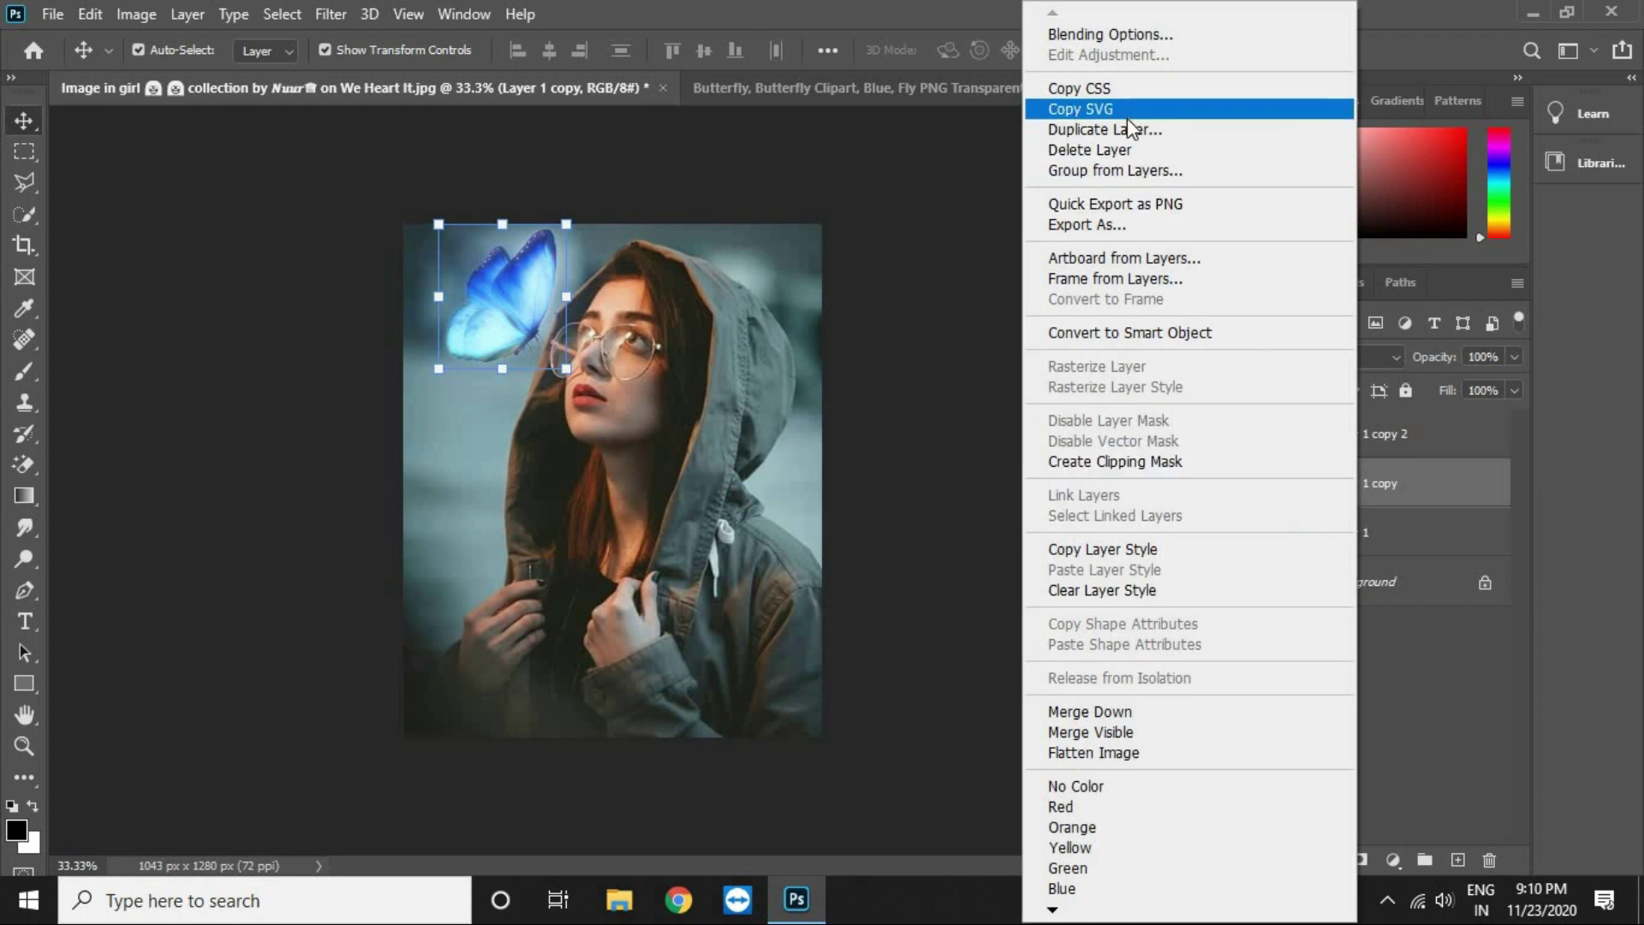
{"action": "left_click", "coordinate": [1123, 129]}
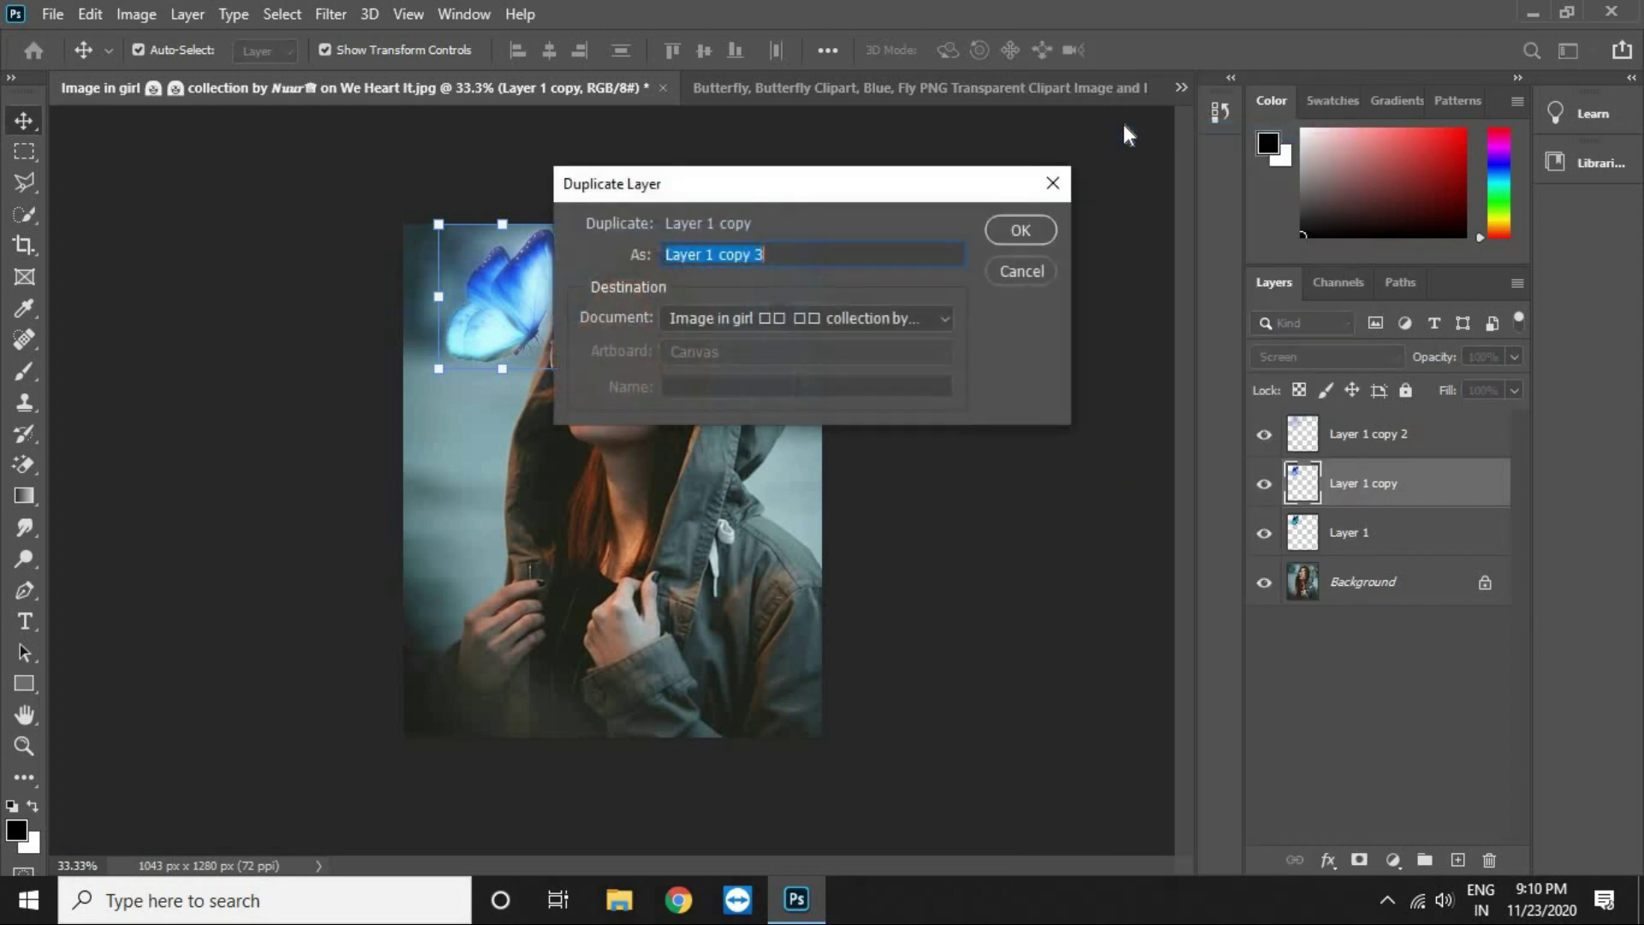
{"action": "left_click", "coordinate": [1010, 232]}
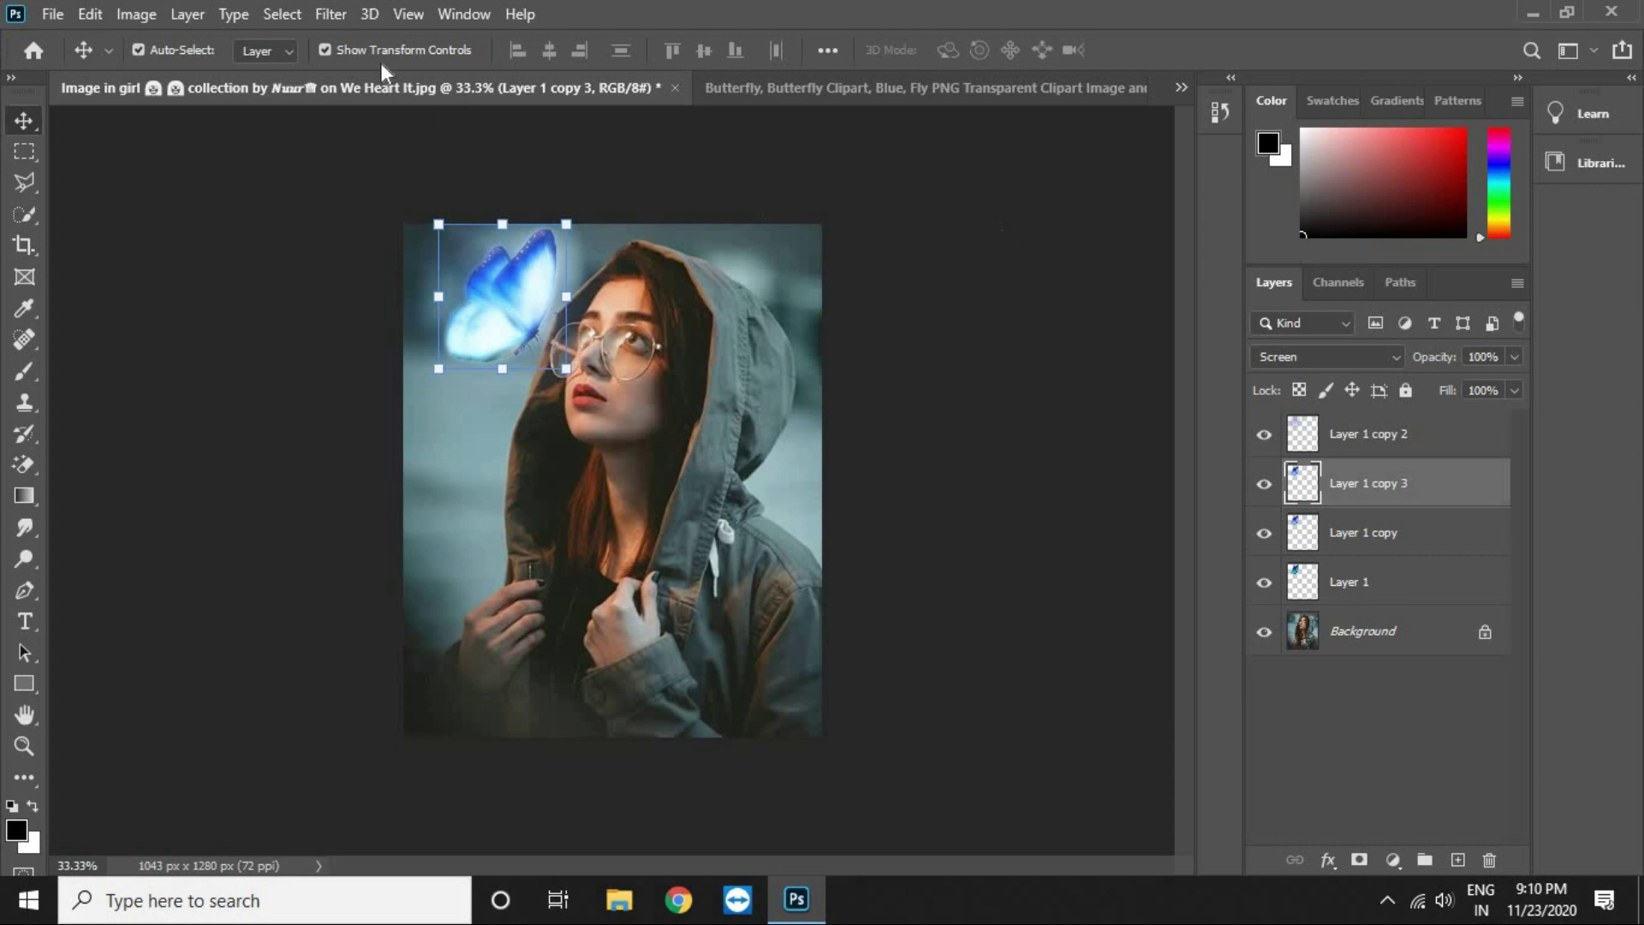
{"action": "left_click", "coordinate": [341, 17]}
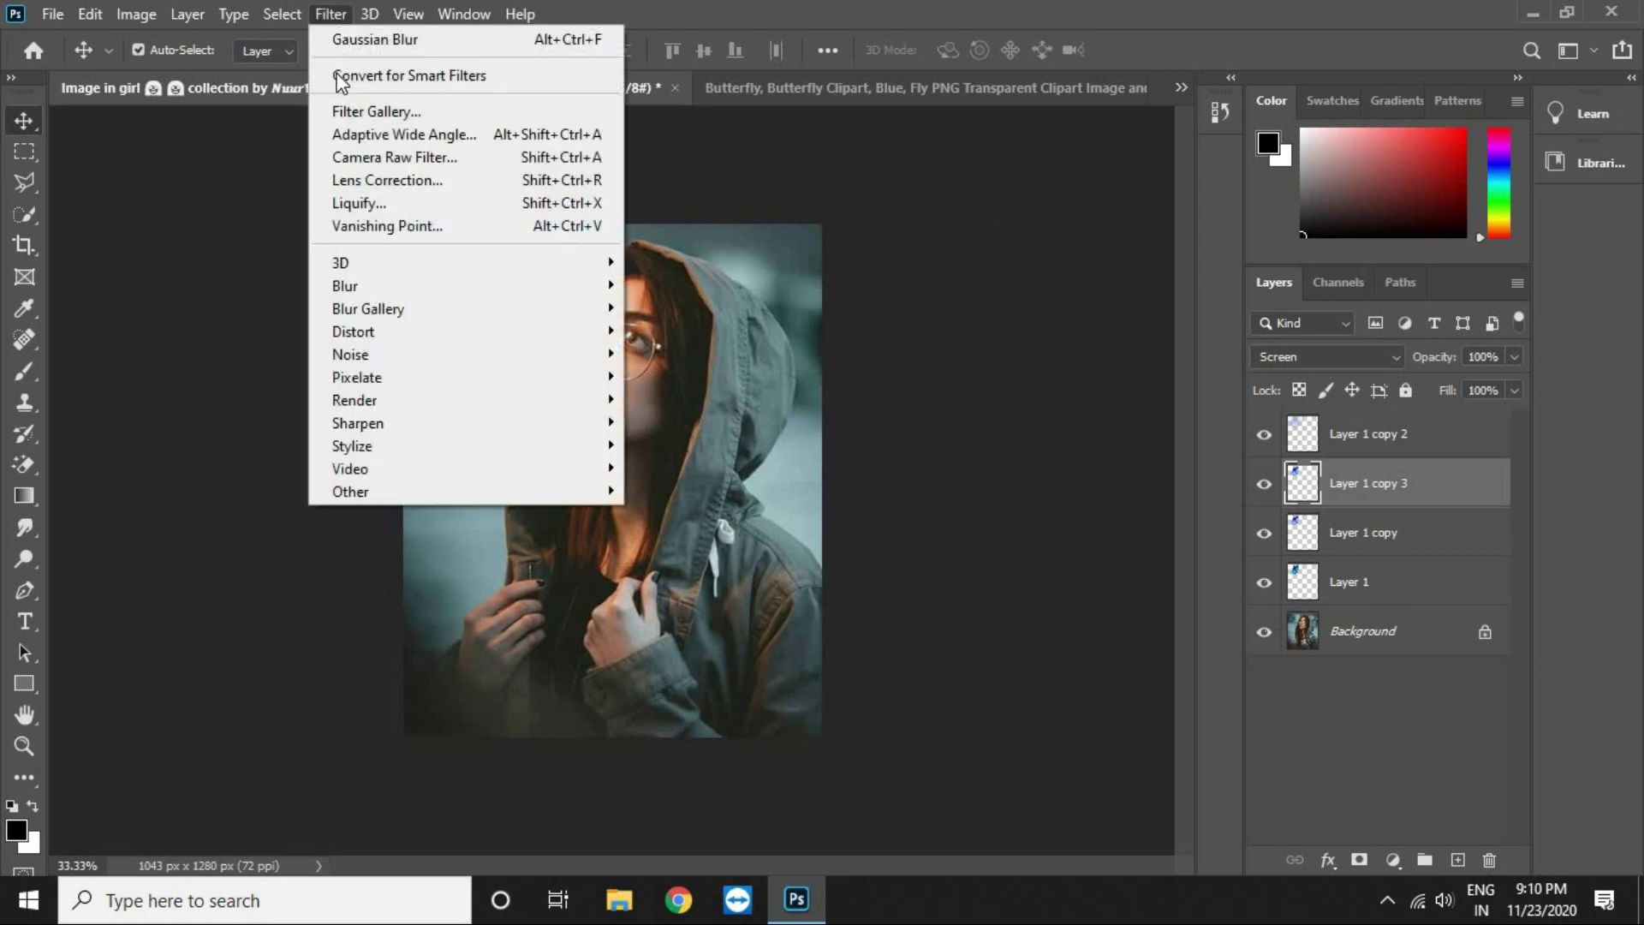
{"action": "mouse_move", "coordinate": [351, 286]}
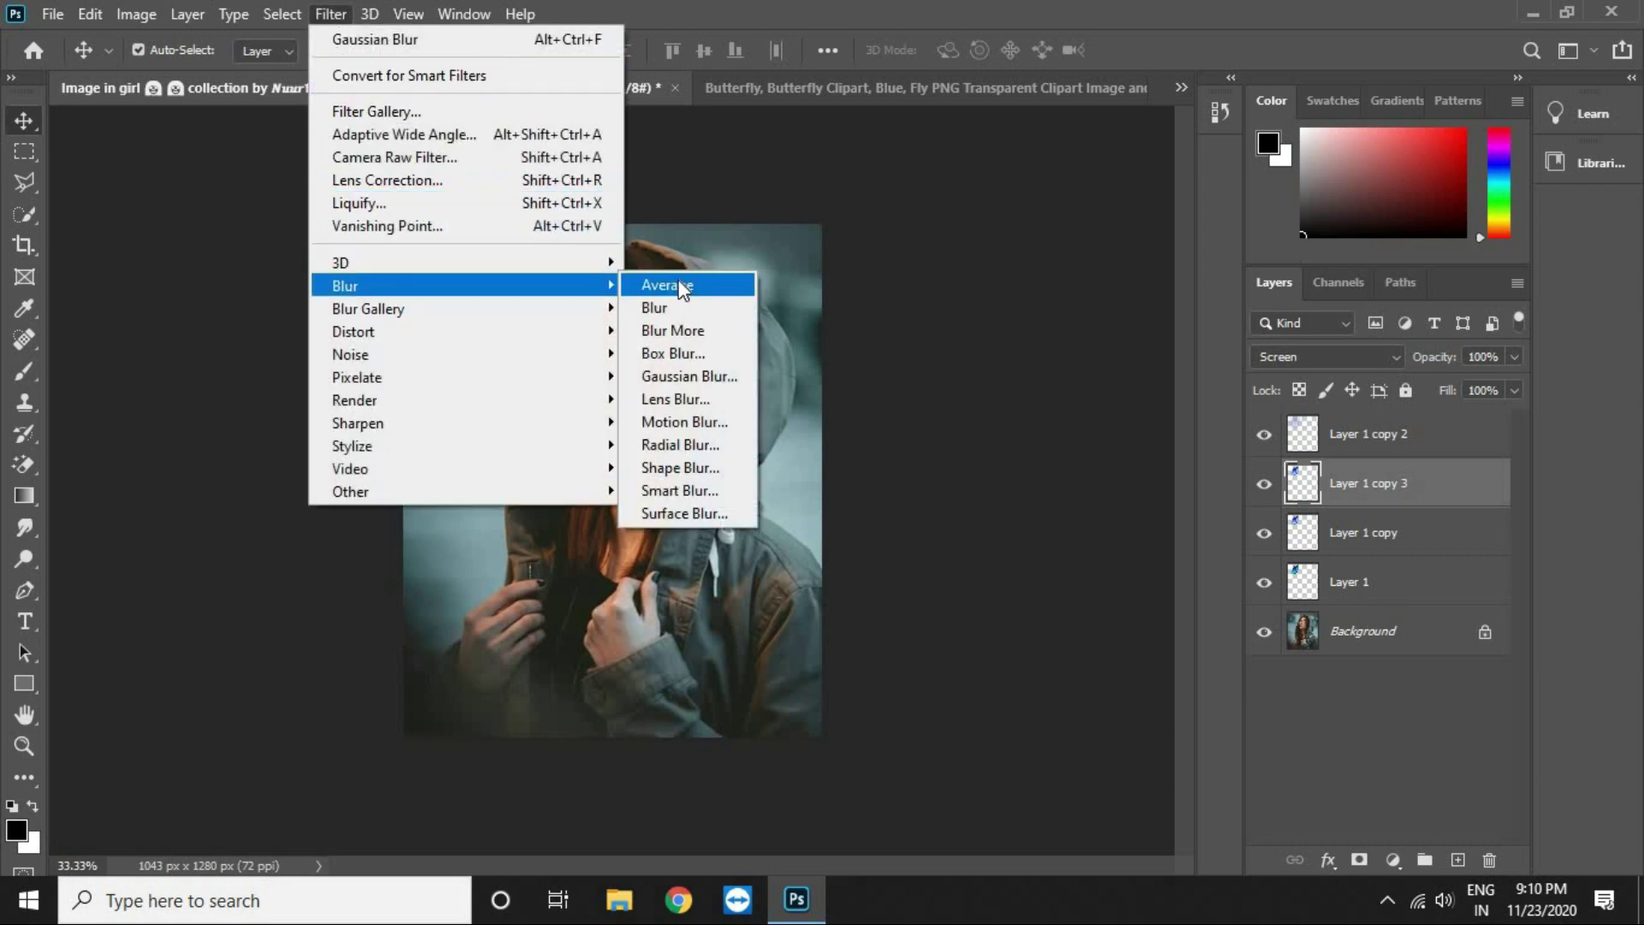
{"action": "left_click", "coordinate": [690, 377]}
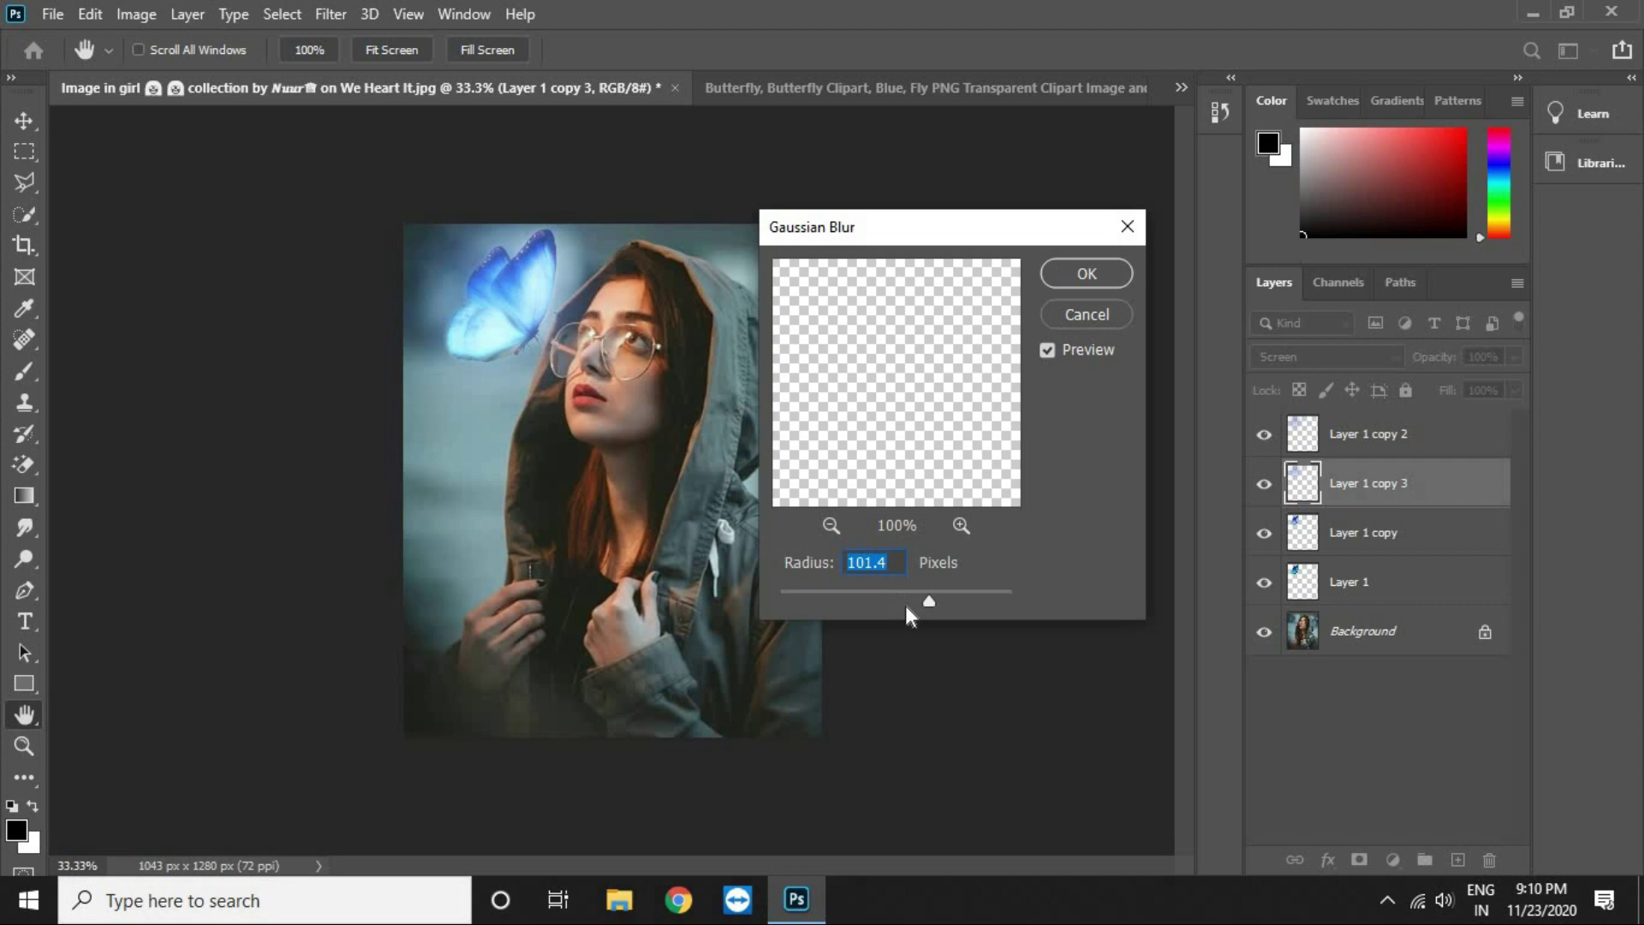
{"action": "left_click_drag", "start_coordinate": [933, 598], "coordinate": [980, 600]}
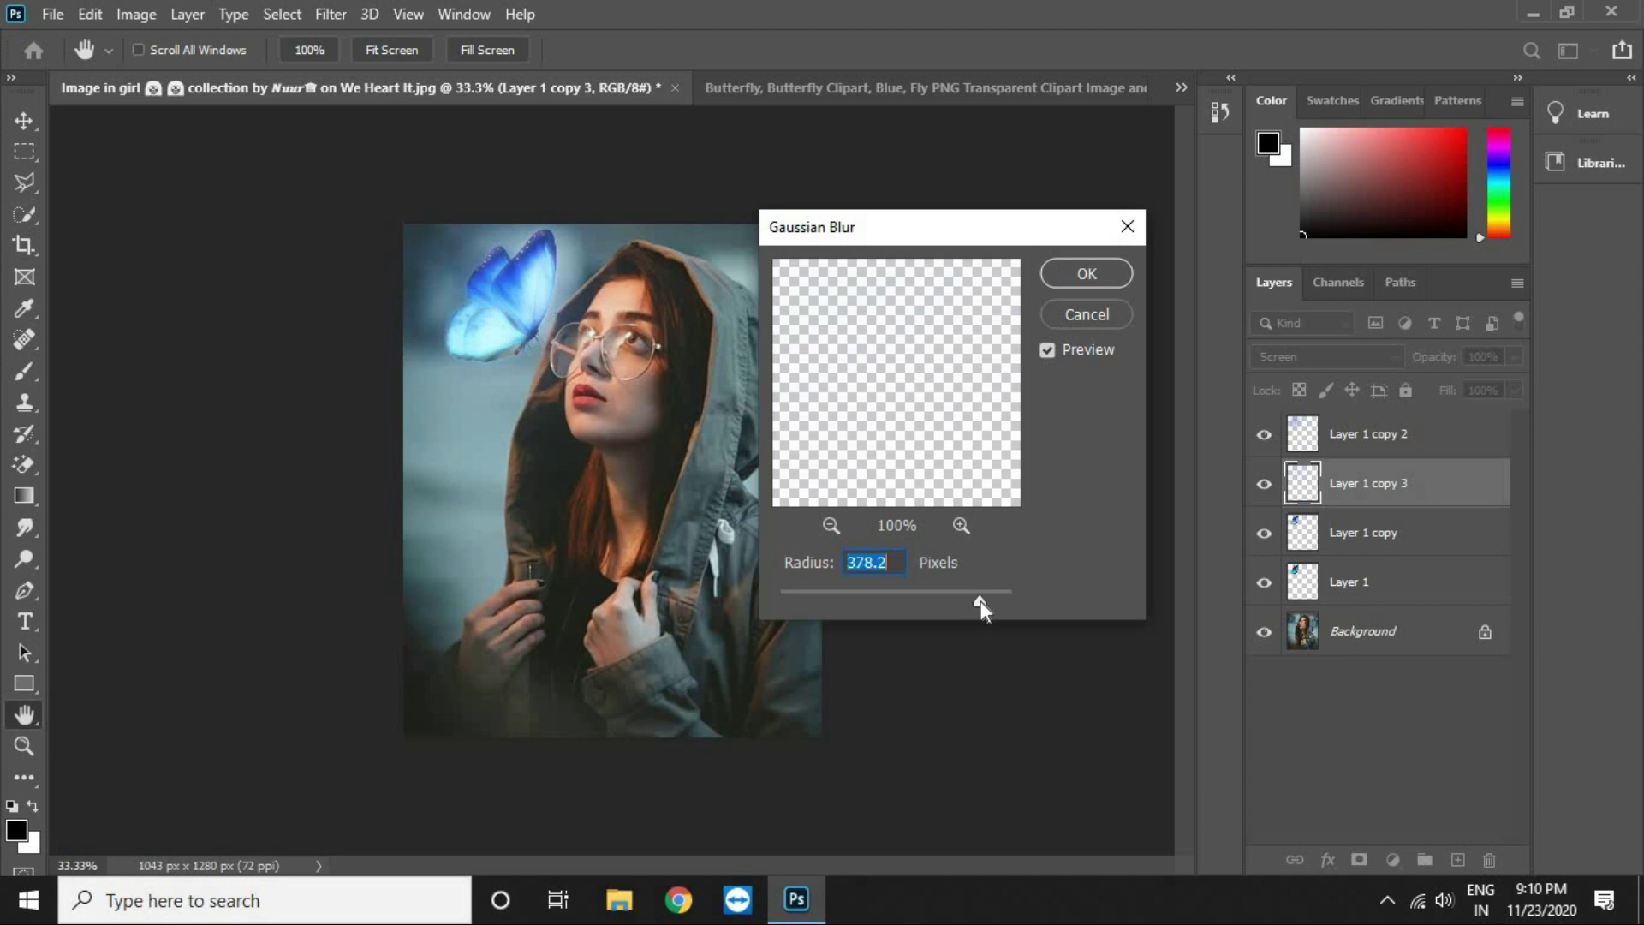
{"action": "left_click", "coordinate": [1084, 274]}
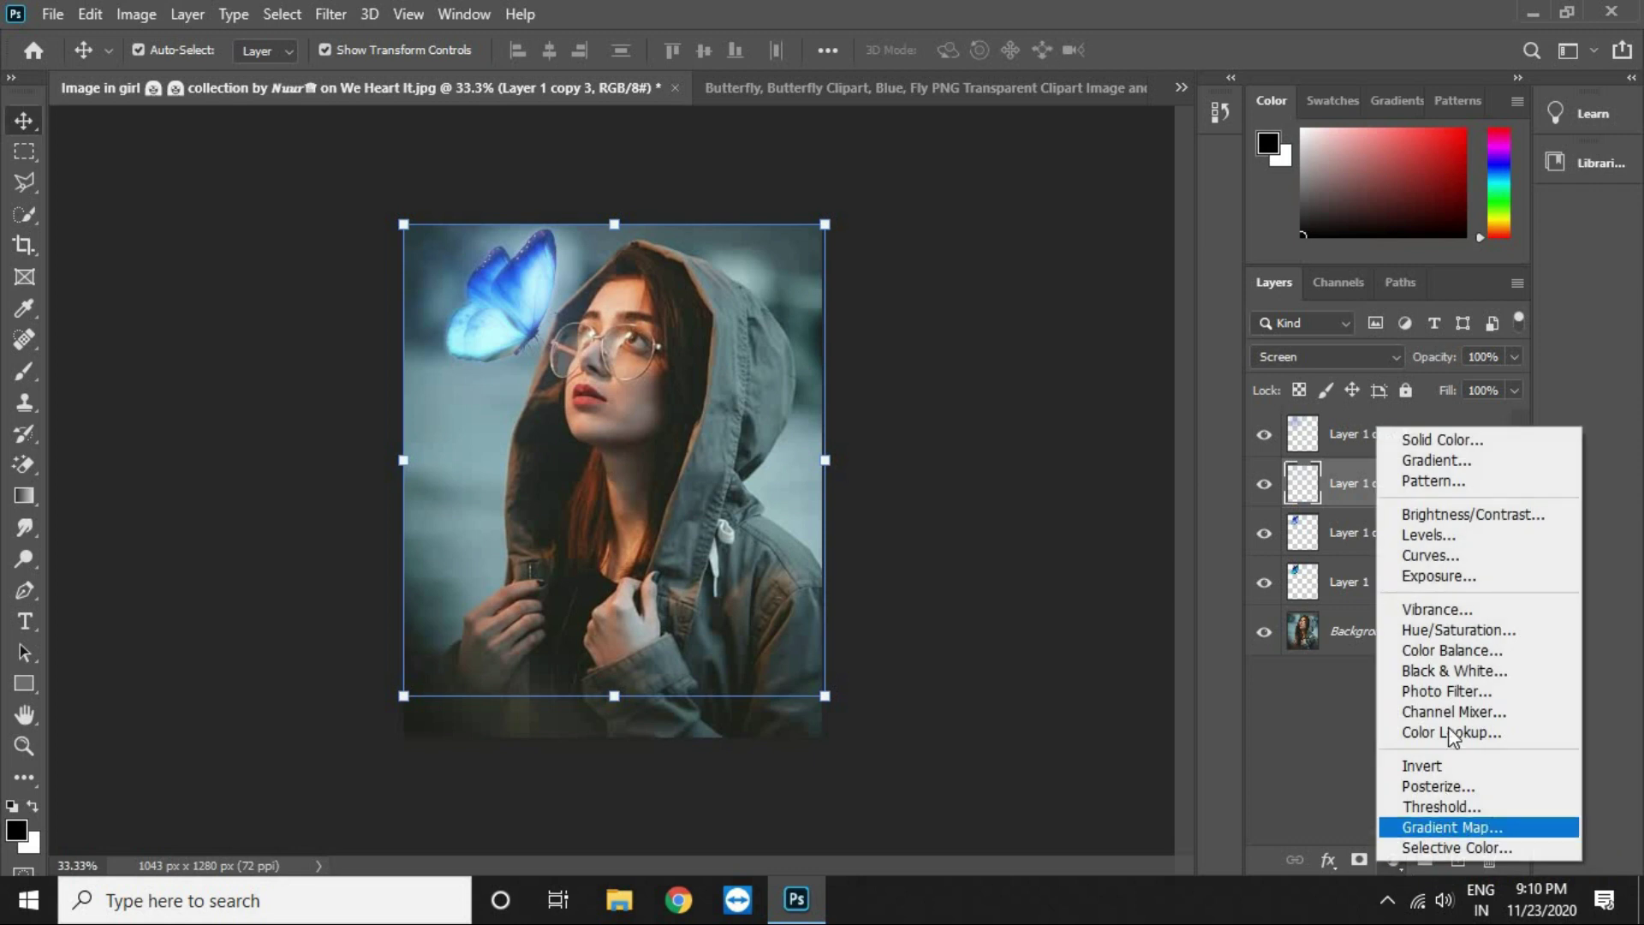
Step: Add a Hue/Saturation adjustment clipped to Layer 1 copy 3, with Colorize on, Hue about 240 and Saturation 86
{"action": "left_click", "coordinate": [1462, 630]}
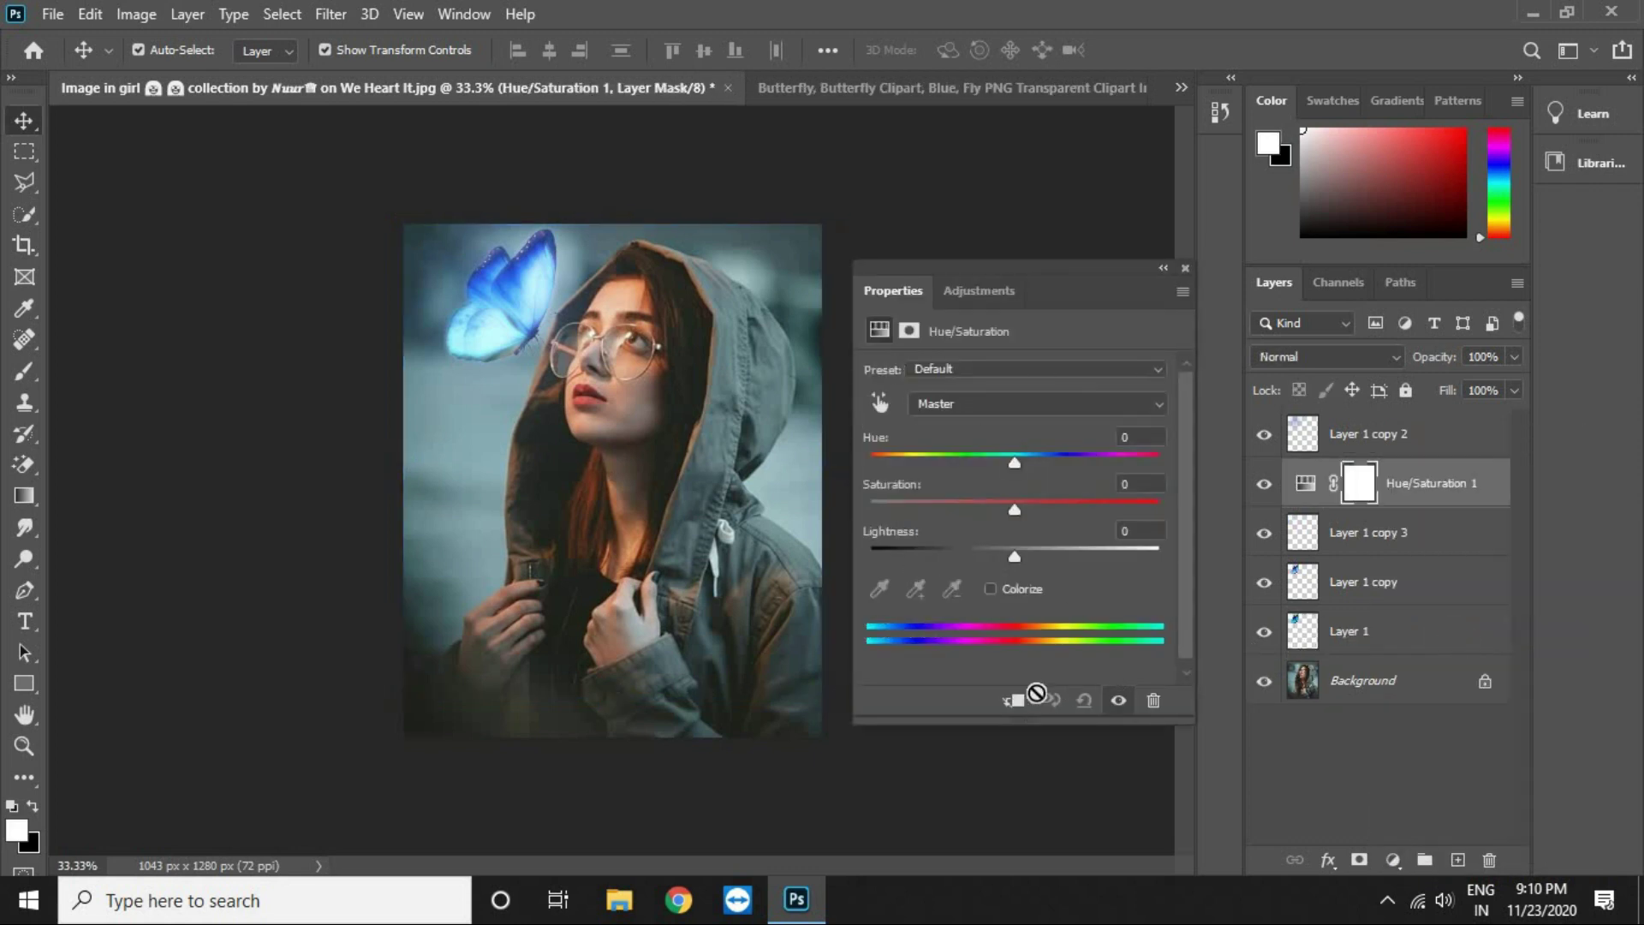
{"action": "left_click", "coordinate": [1015, 701]}
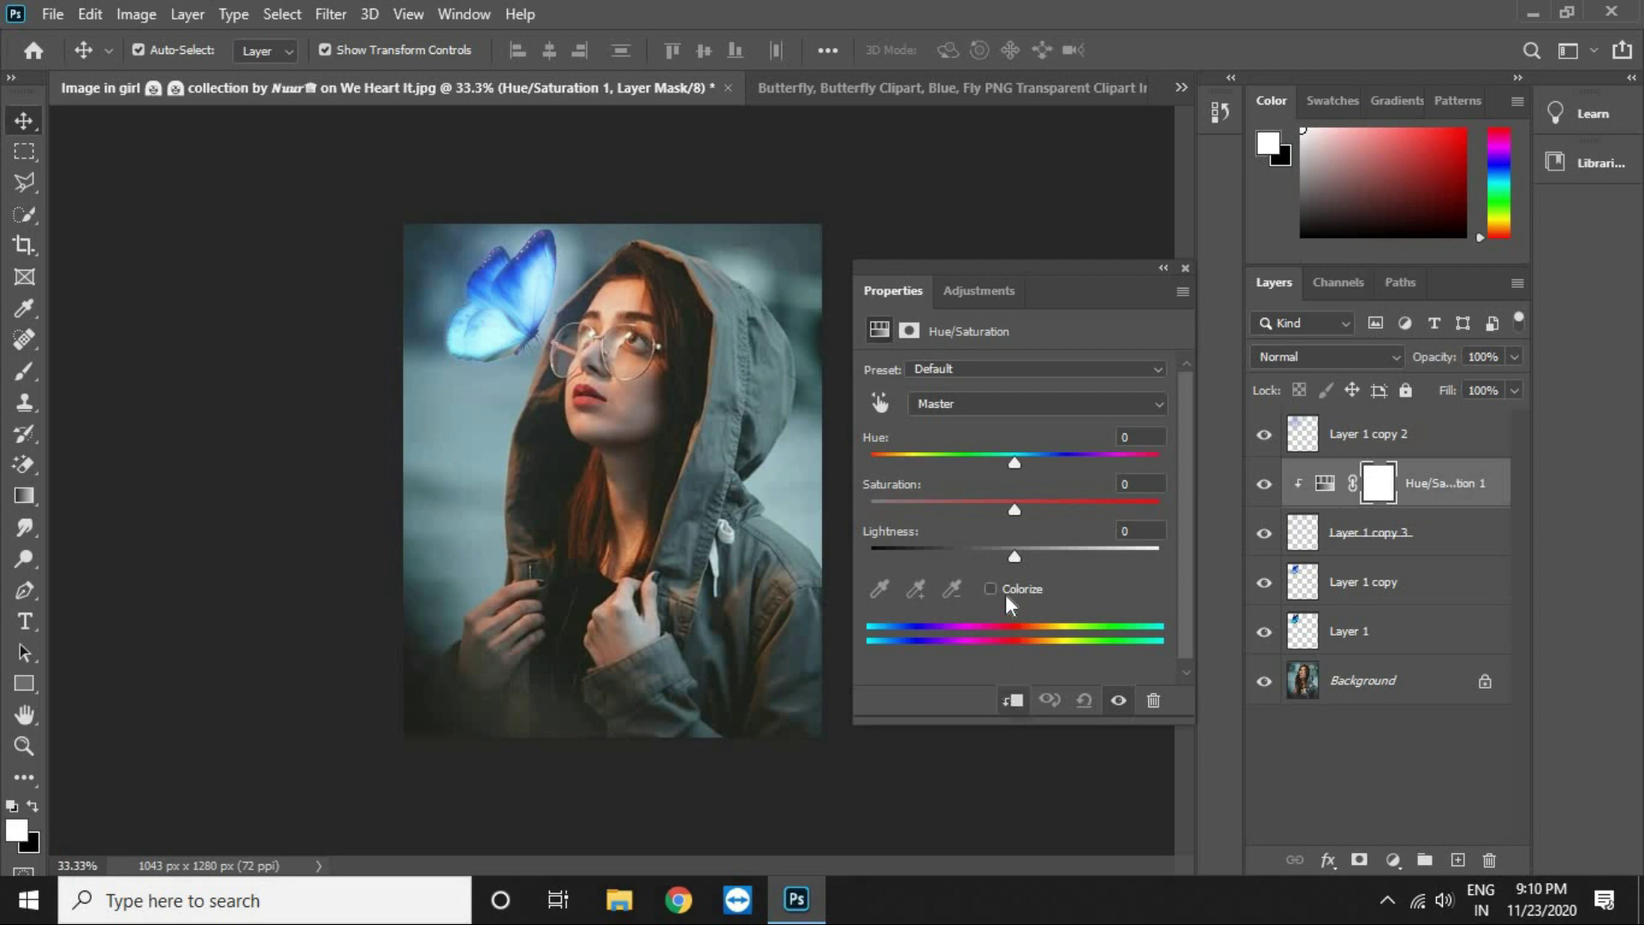
{"action": "left_click", "coordinate": [1006, 589]}
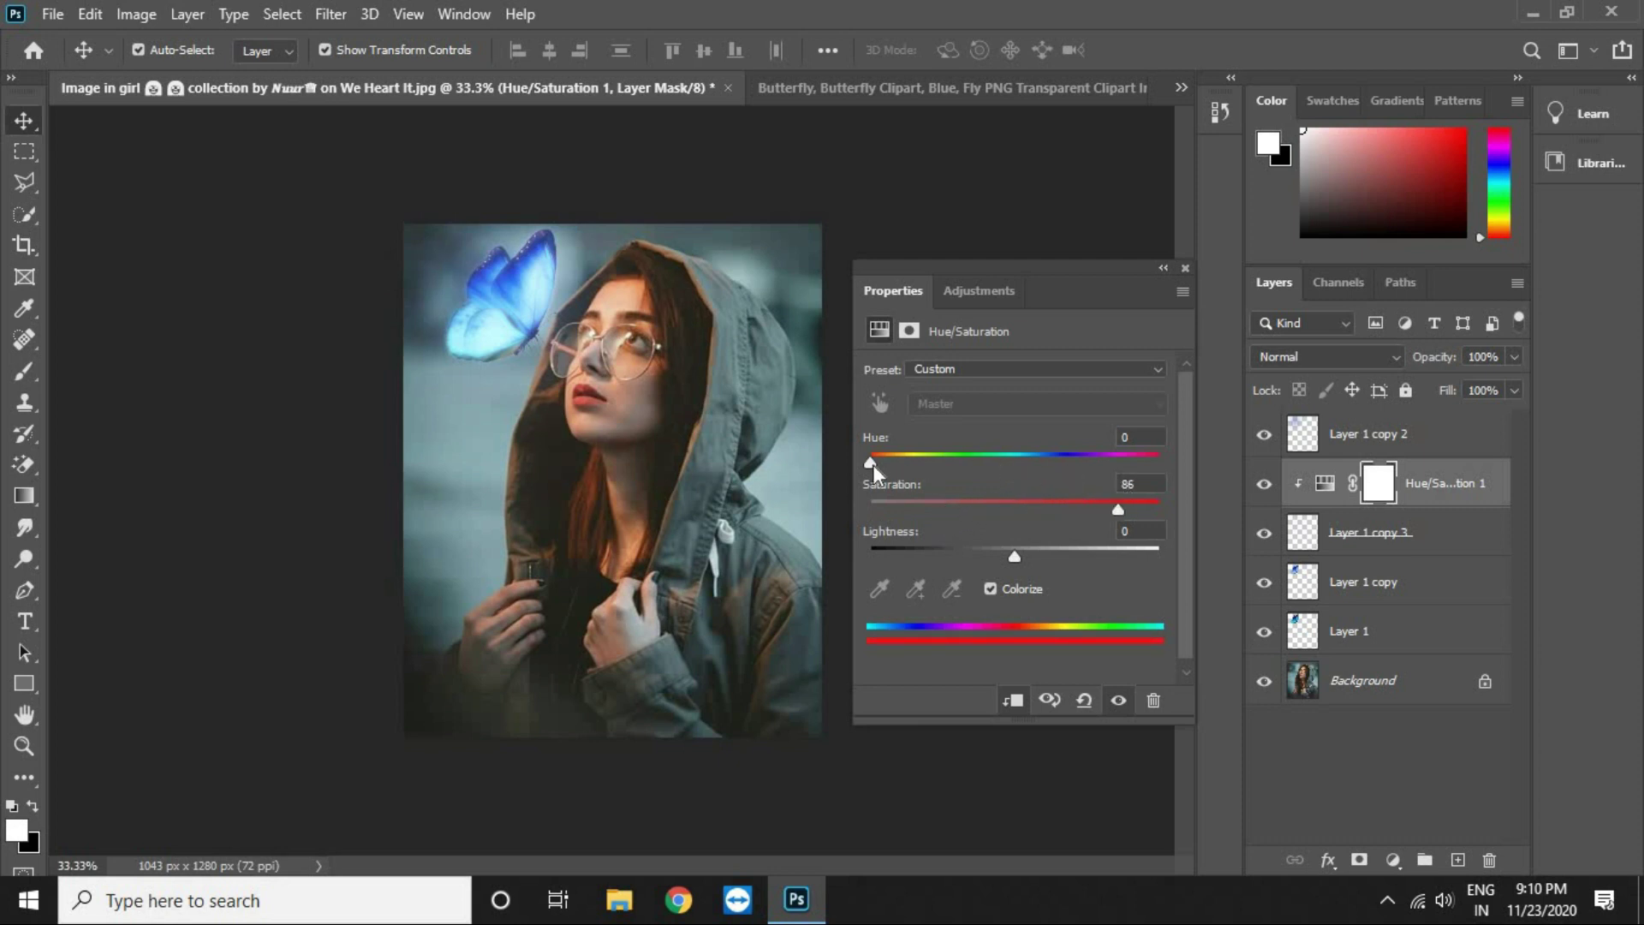
{"action": "left_click_drag", "start_coordinate": [870, 465], "coordinate": [1065, 427]}
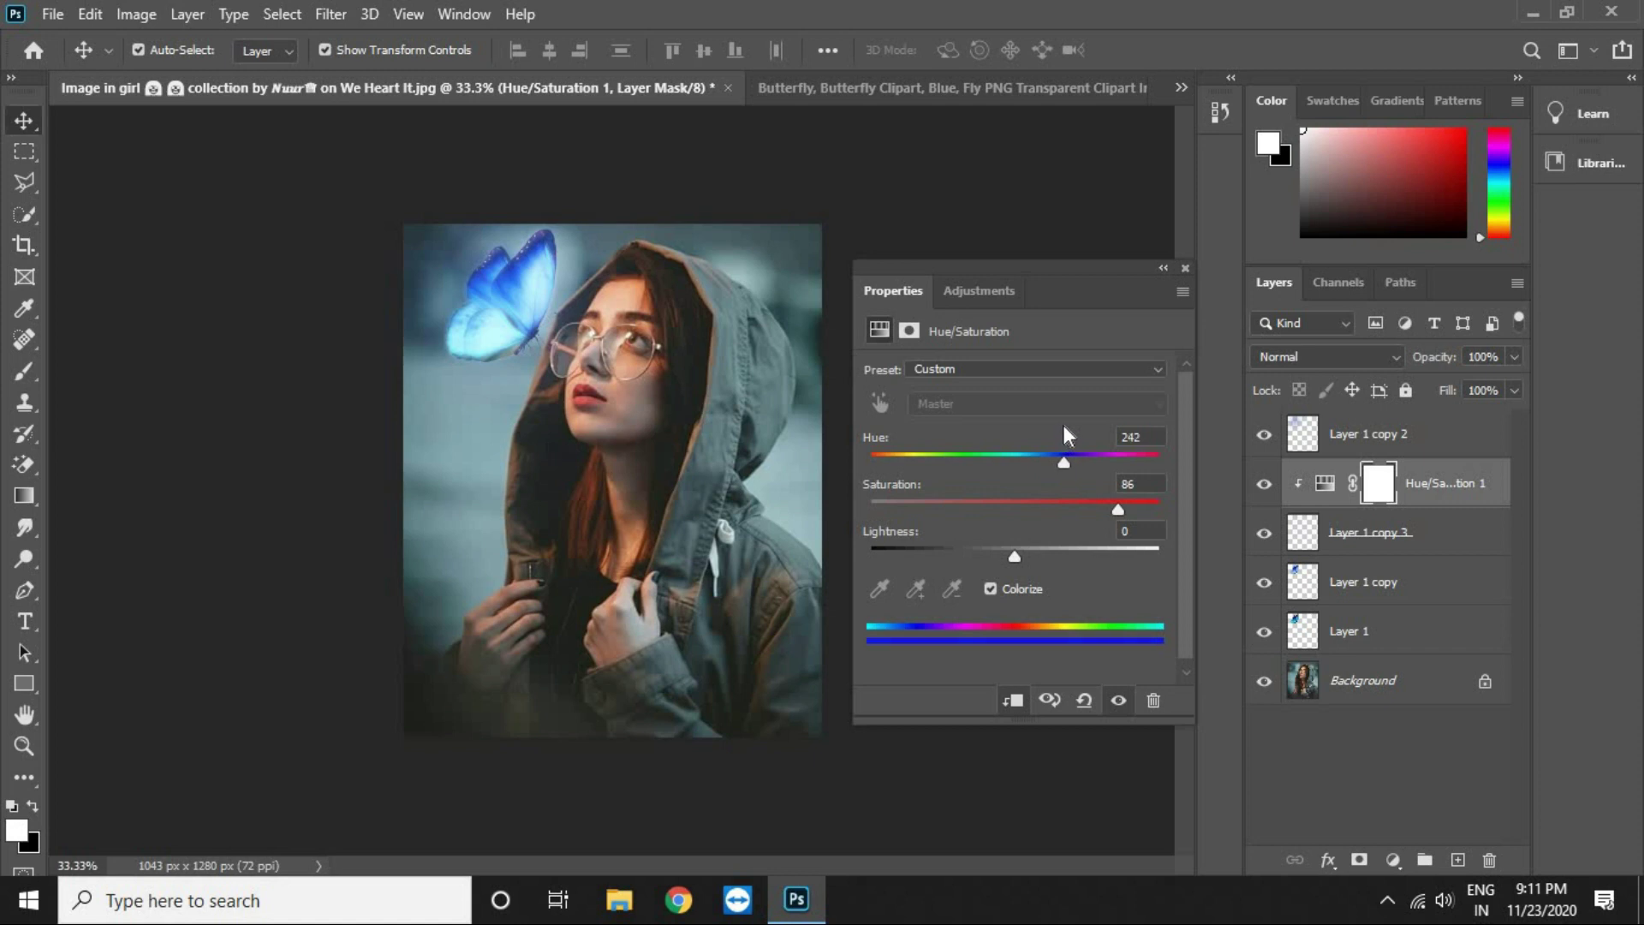
{"action": "left_click", "coordinate": [1185, 269]}
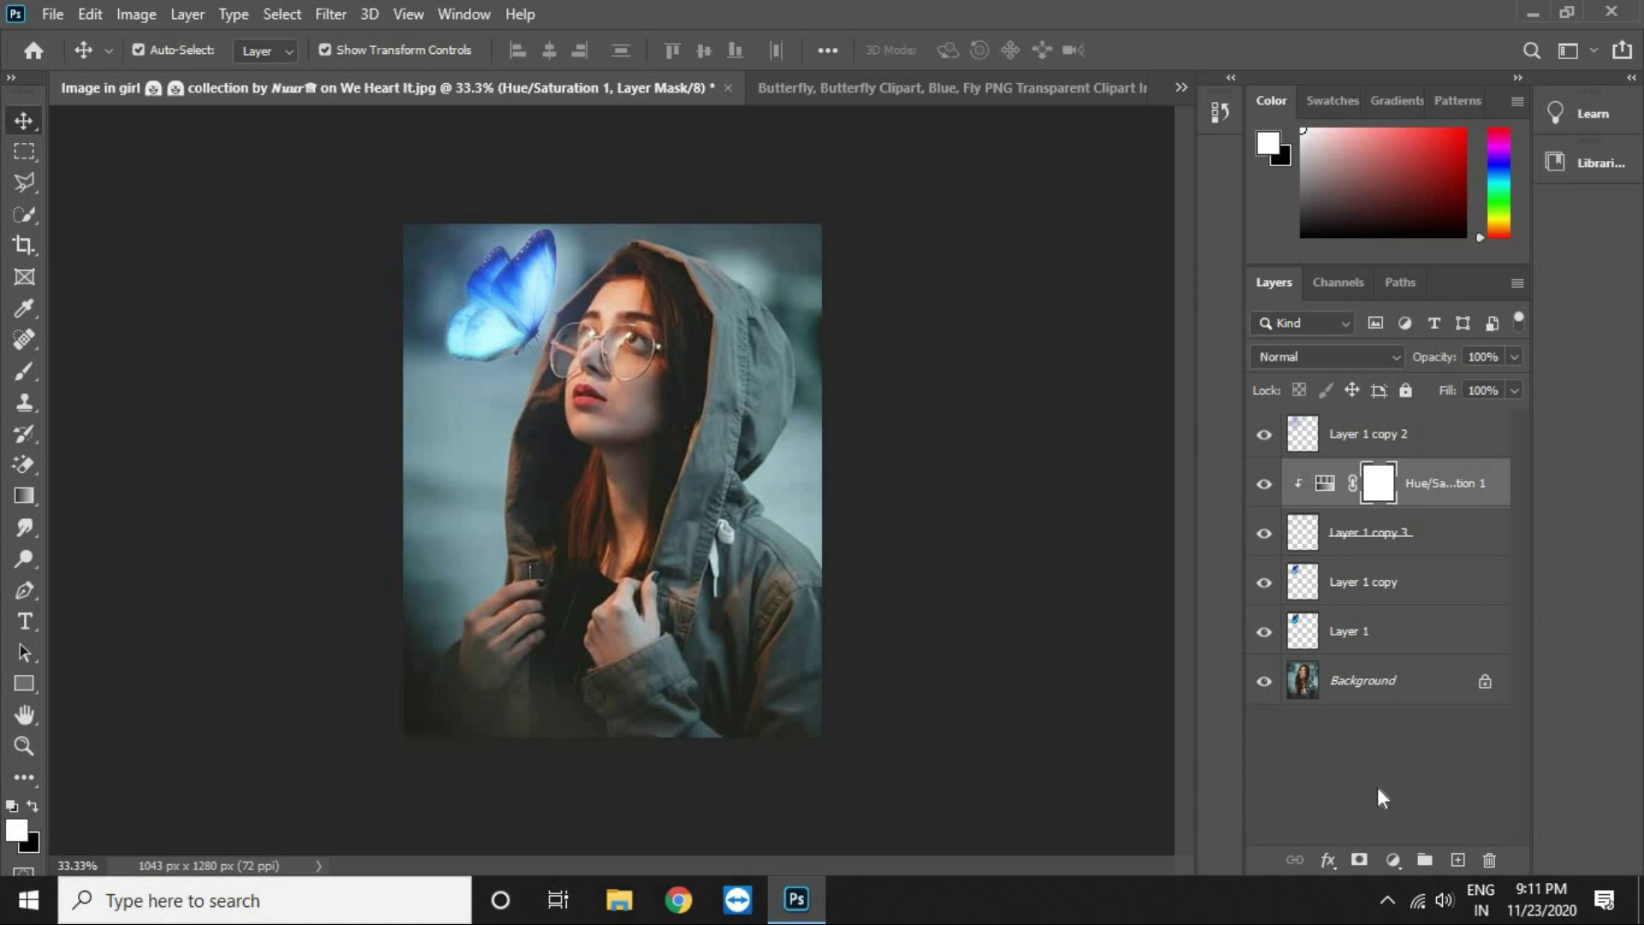
Step: Unlock the Background layer and add an Exposure adjustment layer clipped to it
{"action": "left_click", "coordinate": [1484, 682]}
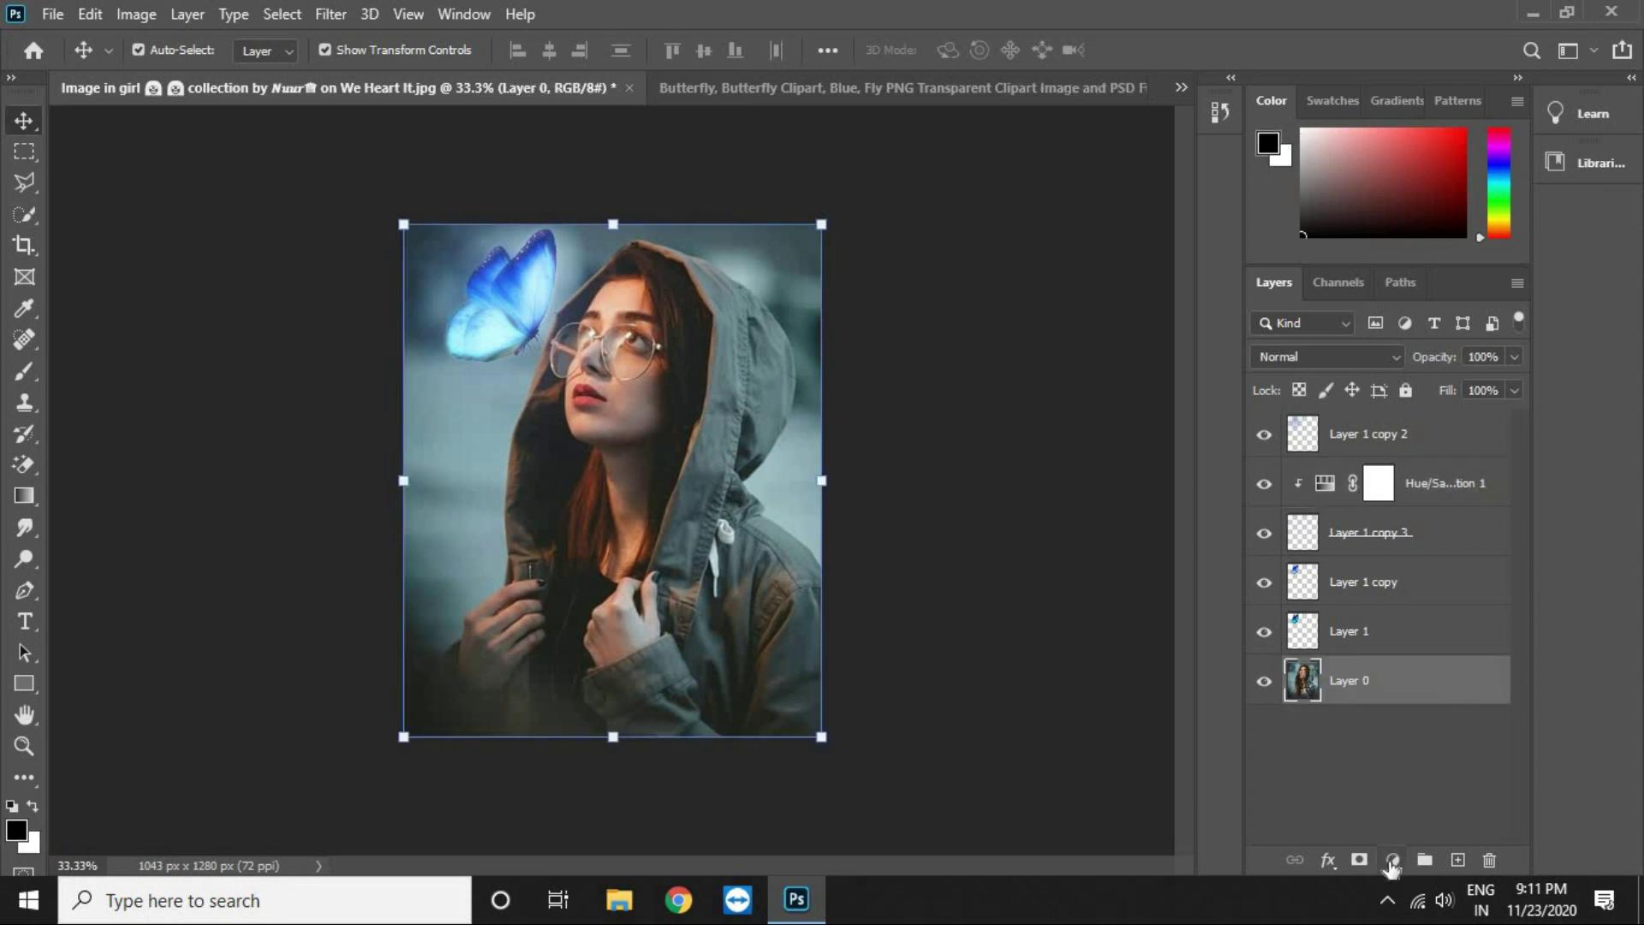
{"action": "left_click", "coordinate": [1389, 861]}
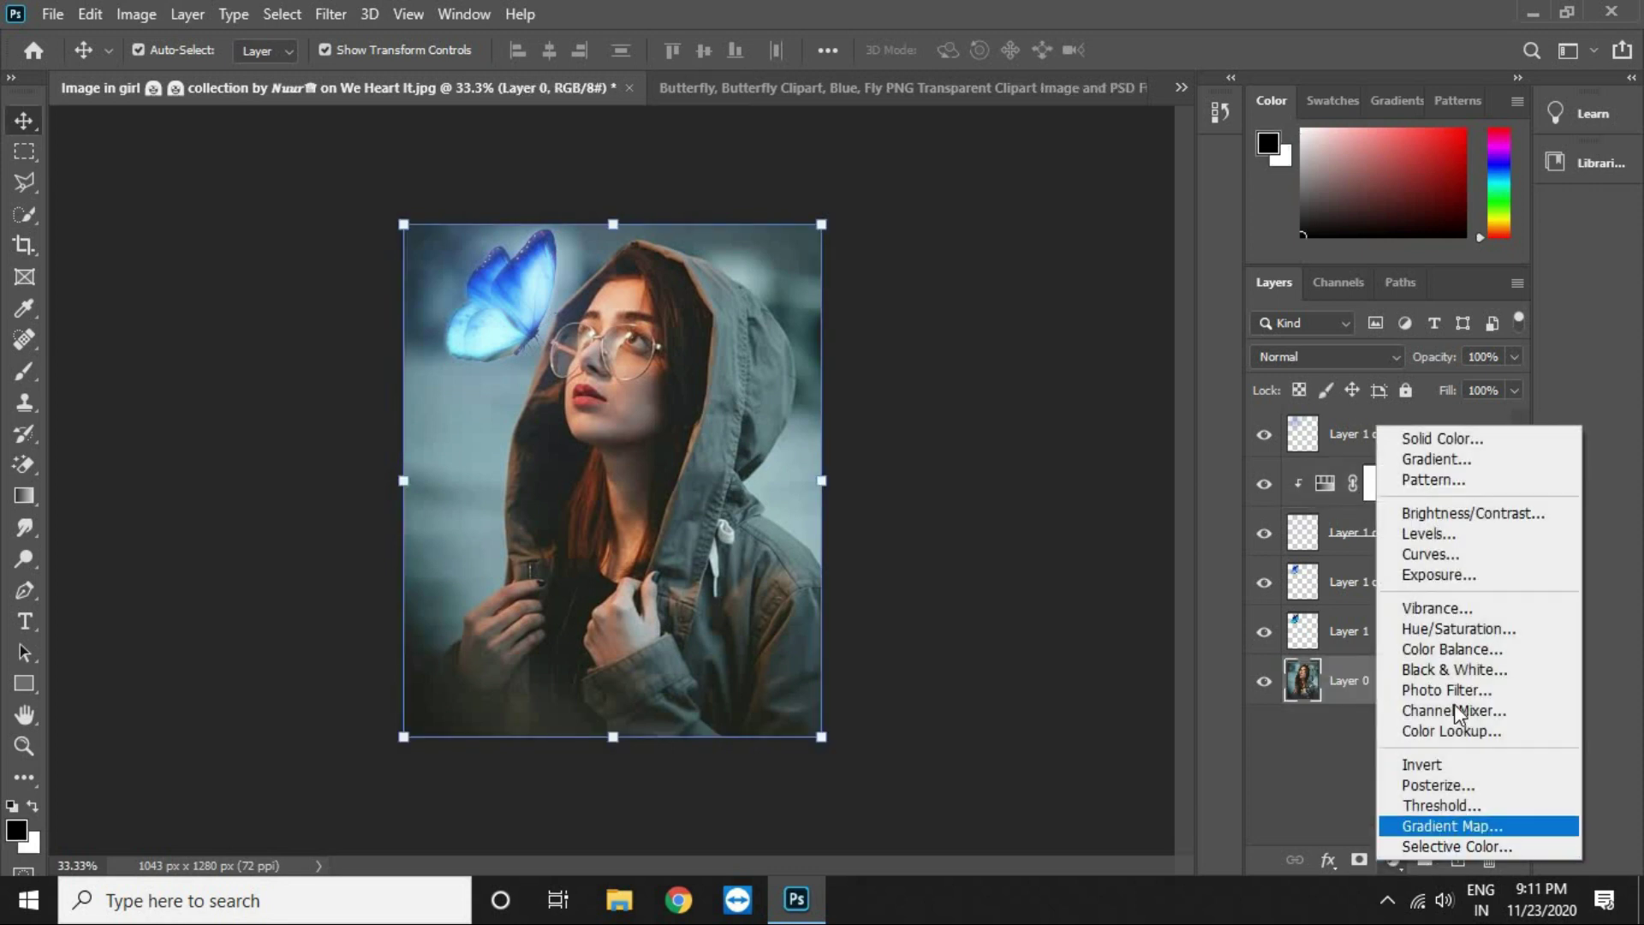
{"action": "left_click", "coordinate": [1423, 574]}
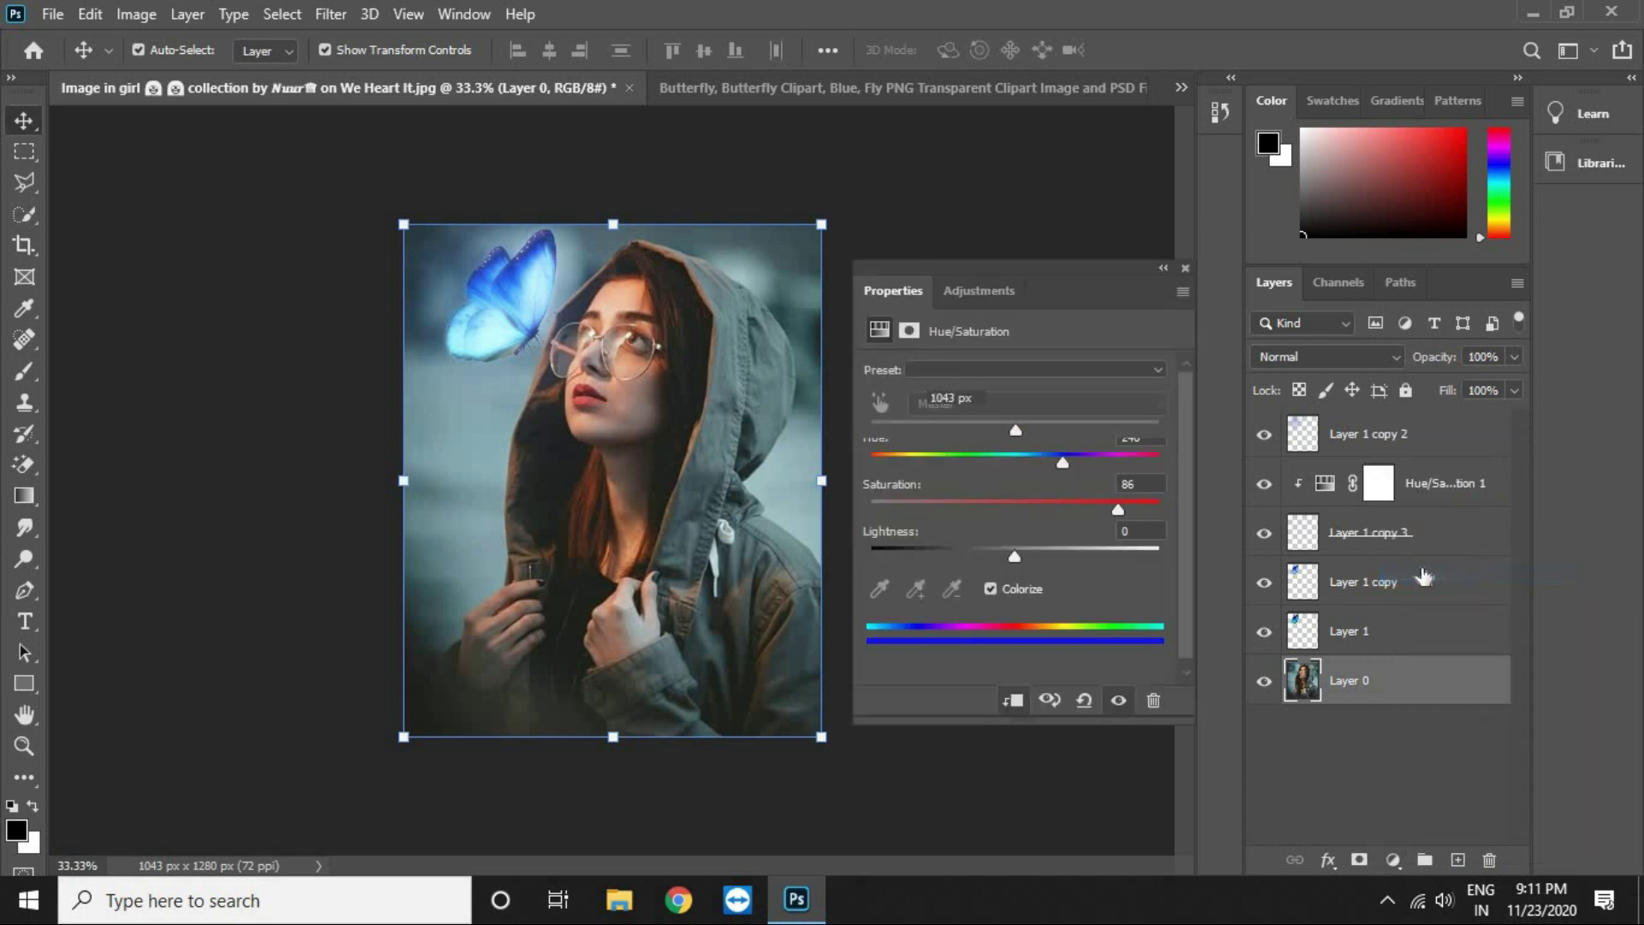
{"action": "left_click", "coordinate": [1014, 702]}
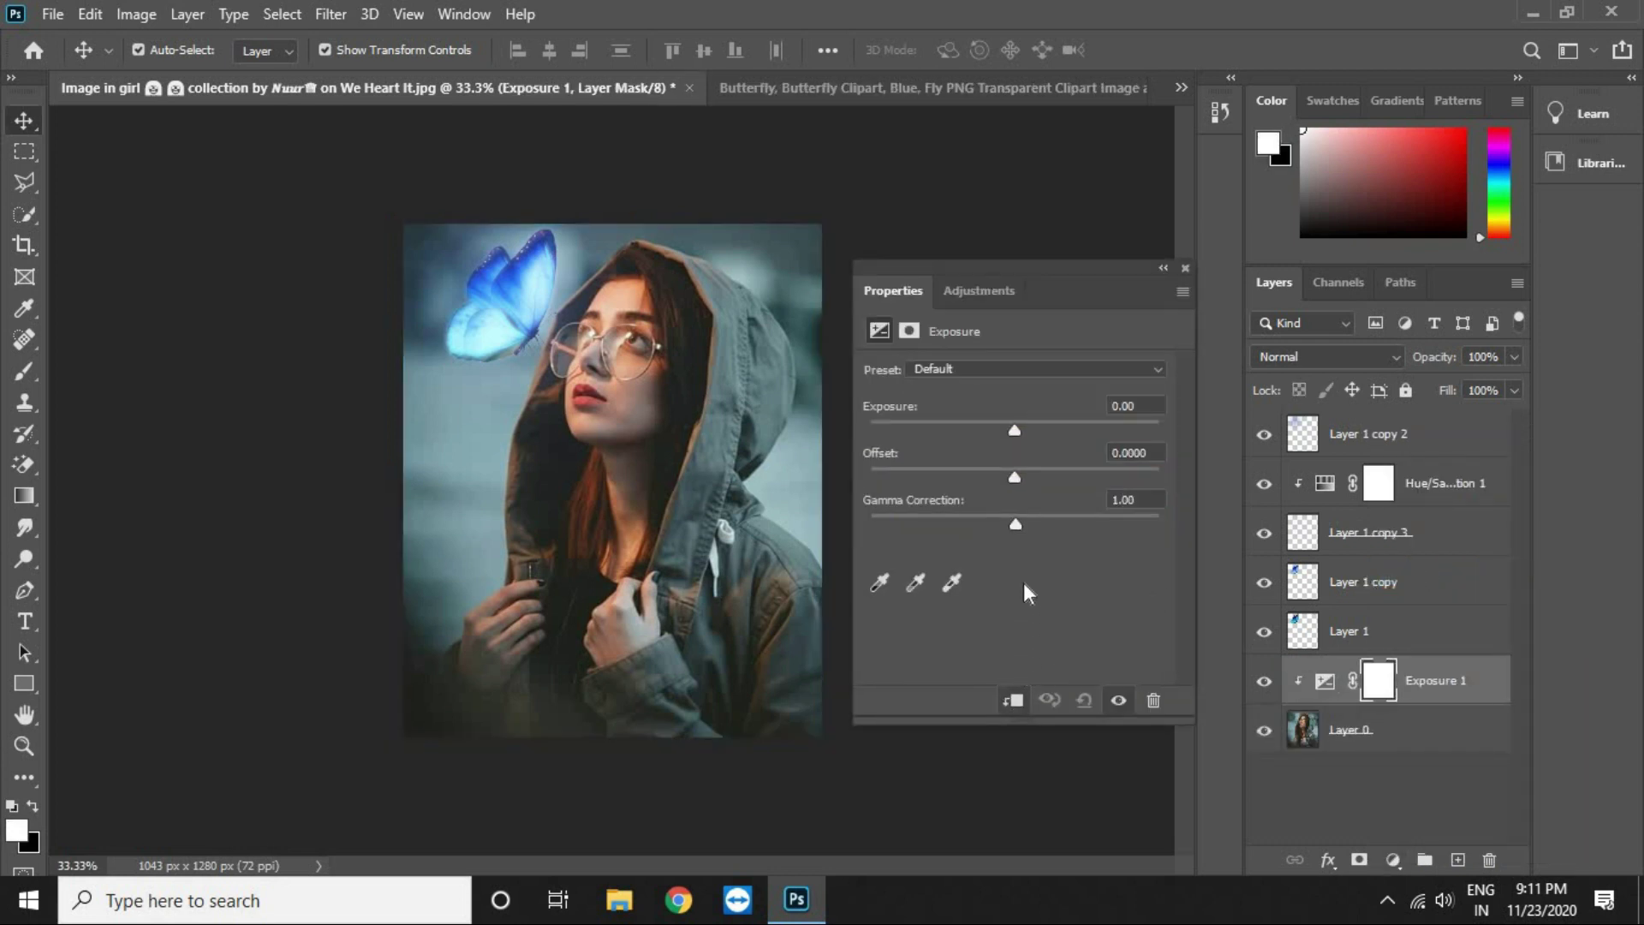
Step: Darken the portrait by setting the Exposure adjustment's Gamma Correction to 0.40 and Offset to +0.0417
{"action": "left_click", "coordinate": [1024, 526]}
{"action": "left_click_drag", "start_coordinate": [1028, 525], "coordinate": [1104, 505]}
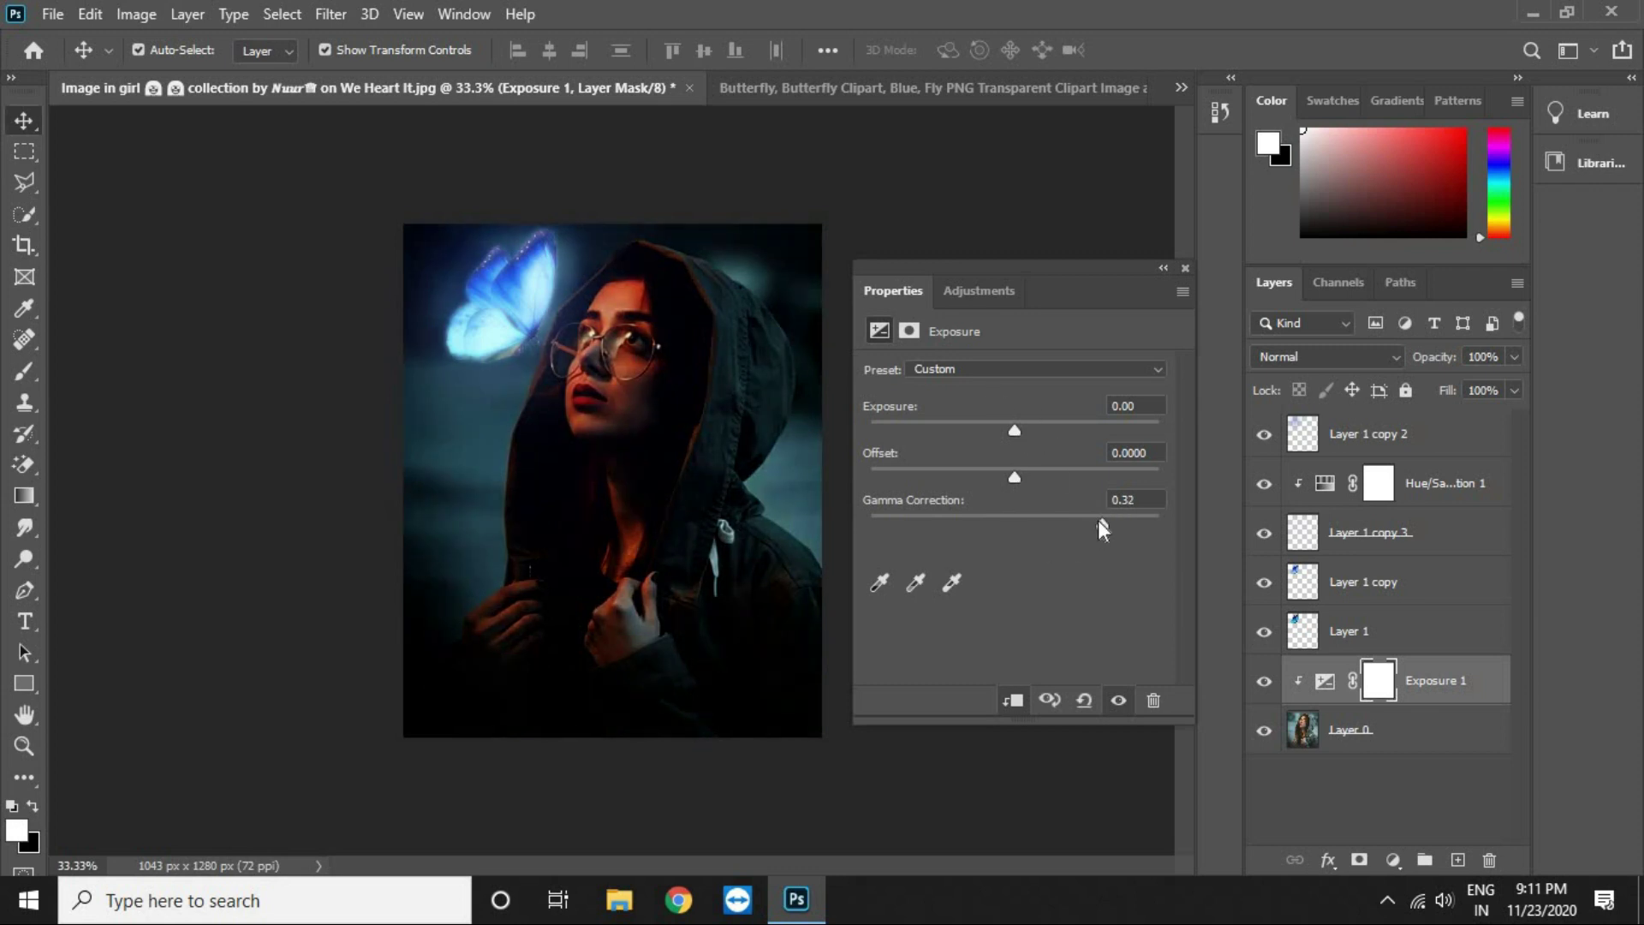
{"action": "left_click_drag", "start_coordinate": [1098, 514], "coordinate": [1095, 518]}
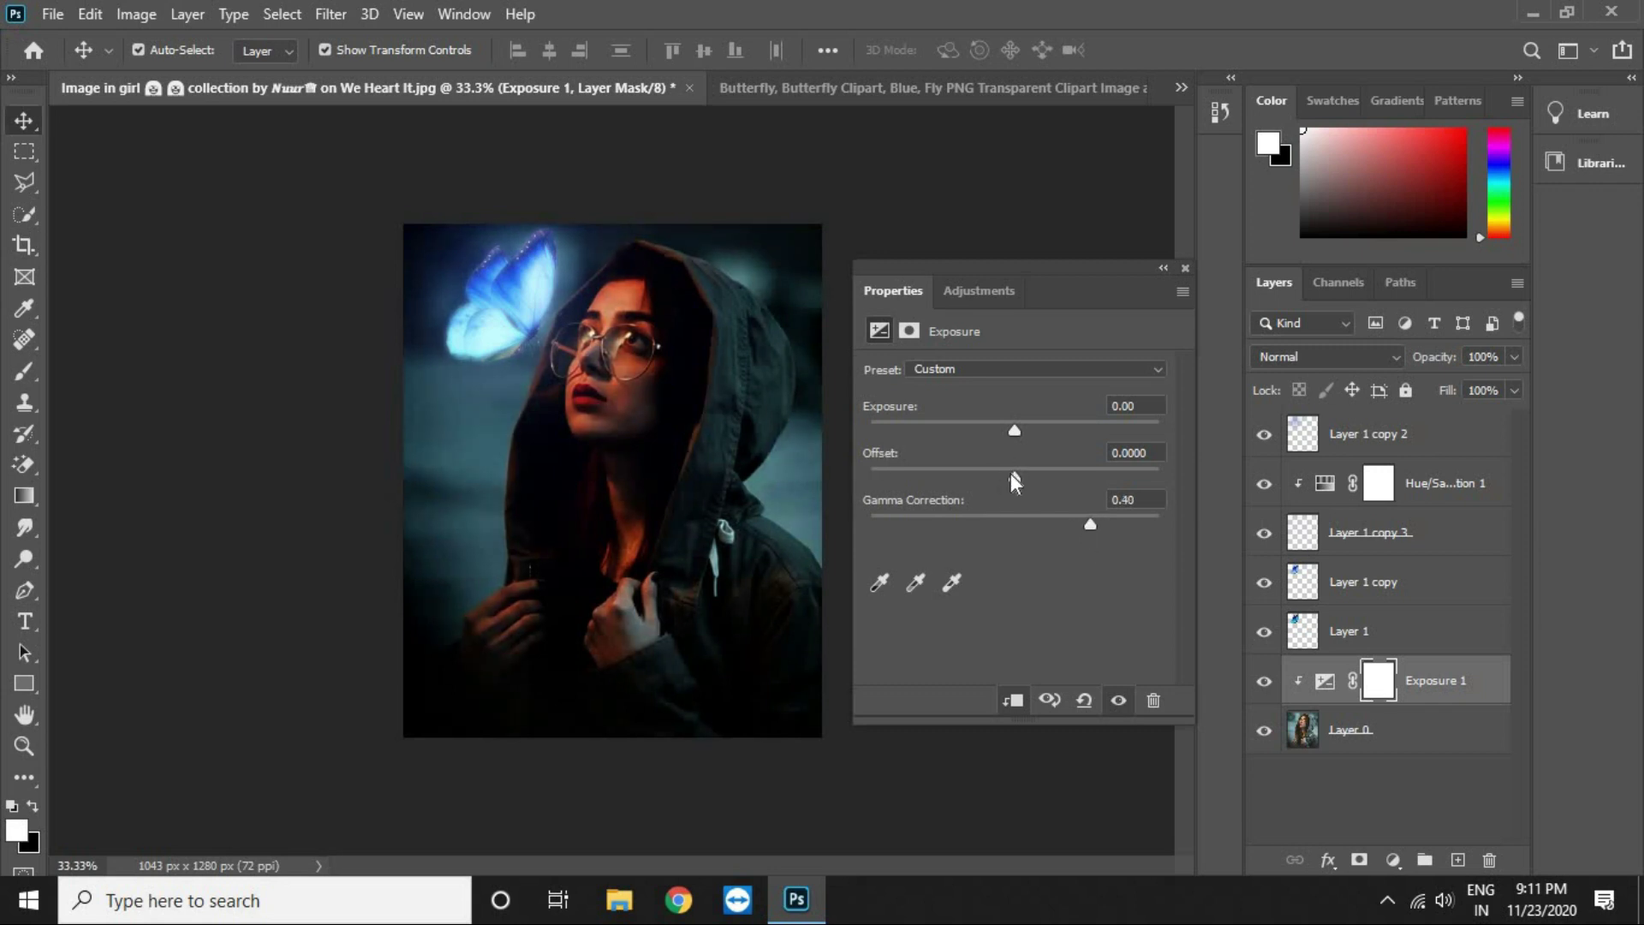
{"action": "left_click_drag", "start_coordinate": [1014, 473], "coordinate": [1015, 428]}
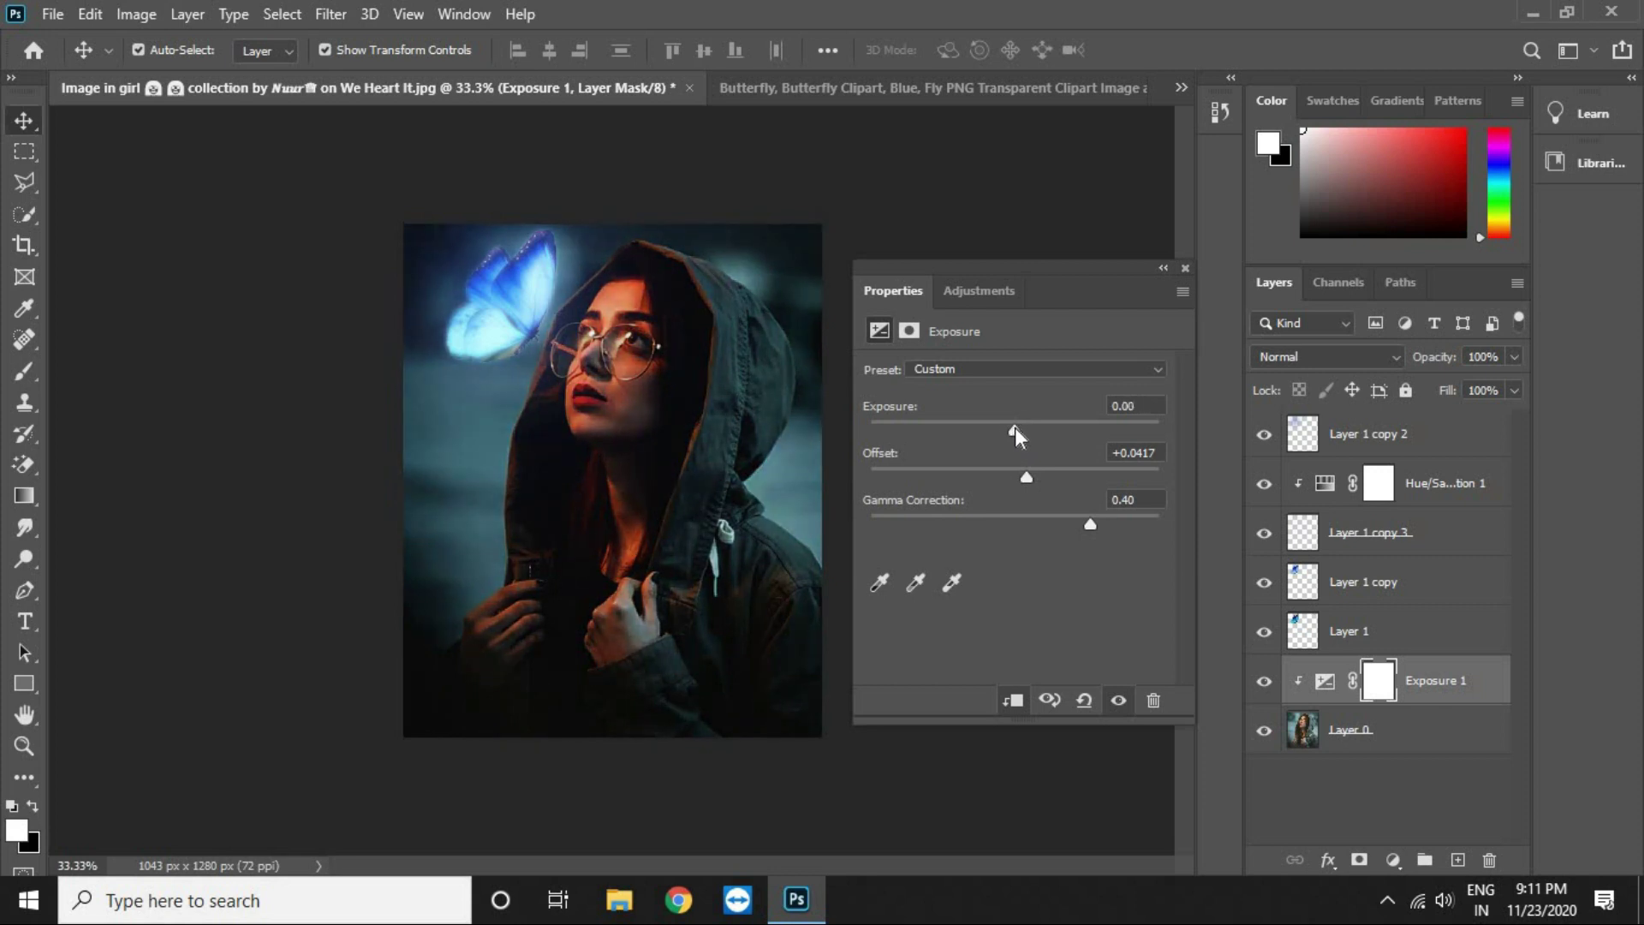
{"action": "left_click", "coordinate": [1185, 268]}
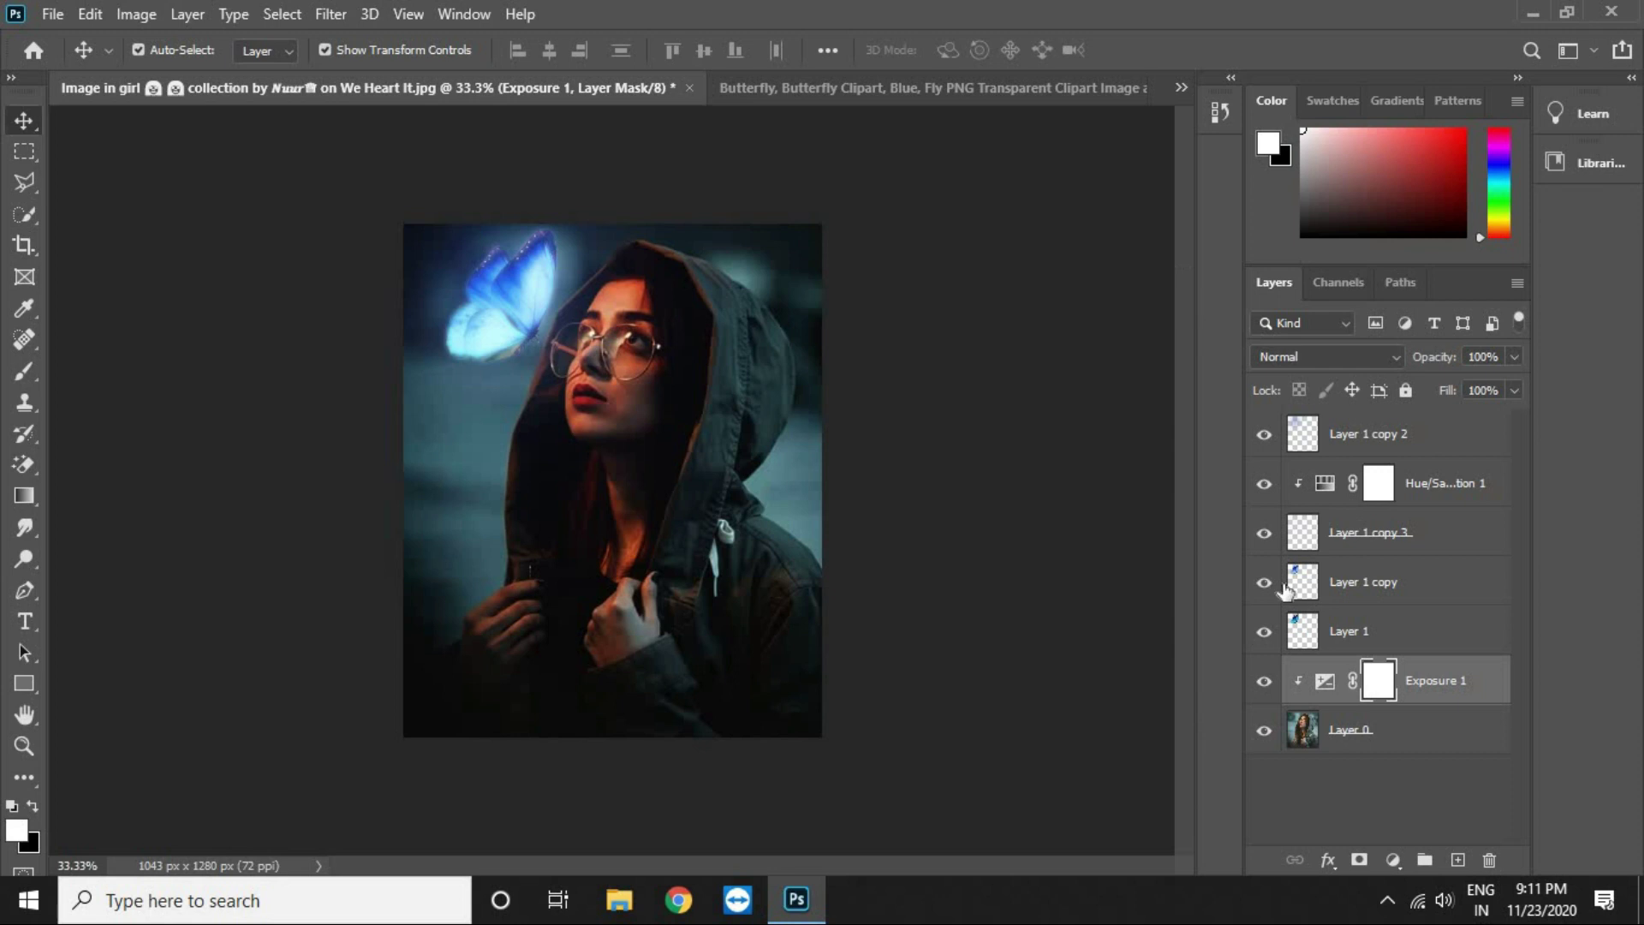
Step: Add a second mask to the Exposure 1 layer and brush black over the hair at 250 px and 17% opacity
{"action": "left_click", "coordinate": [1358, 861]}
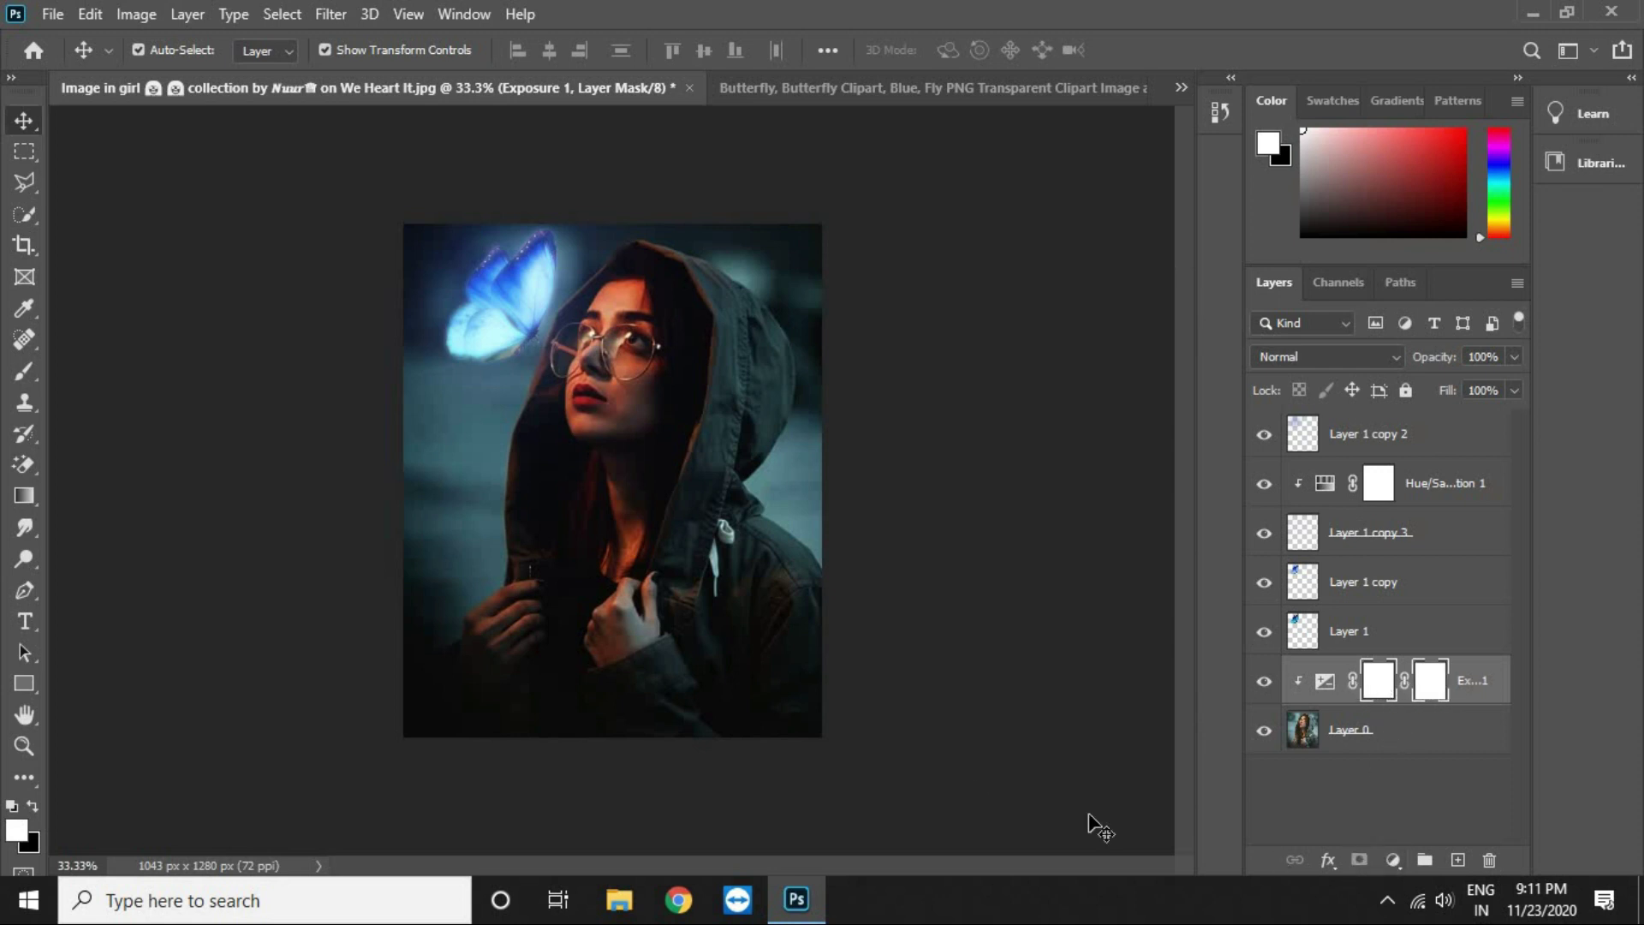
{"action": "left_click", "coordinate": [29, 366]}
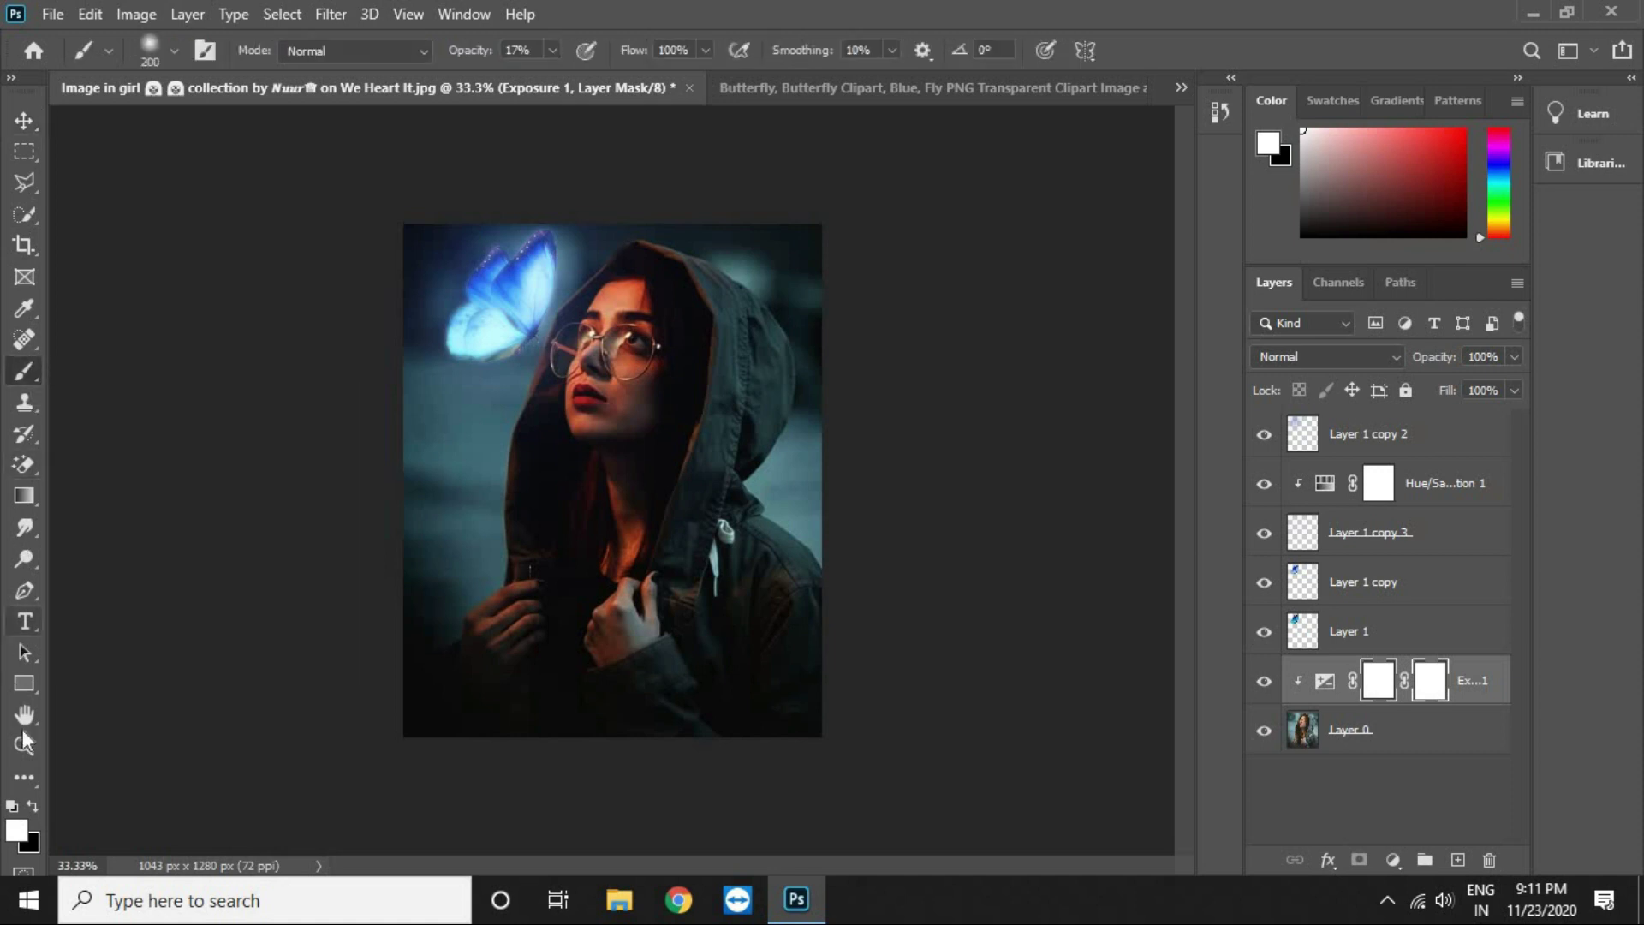
{"action": "left_click", "coordinate": [33, 806]}
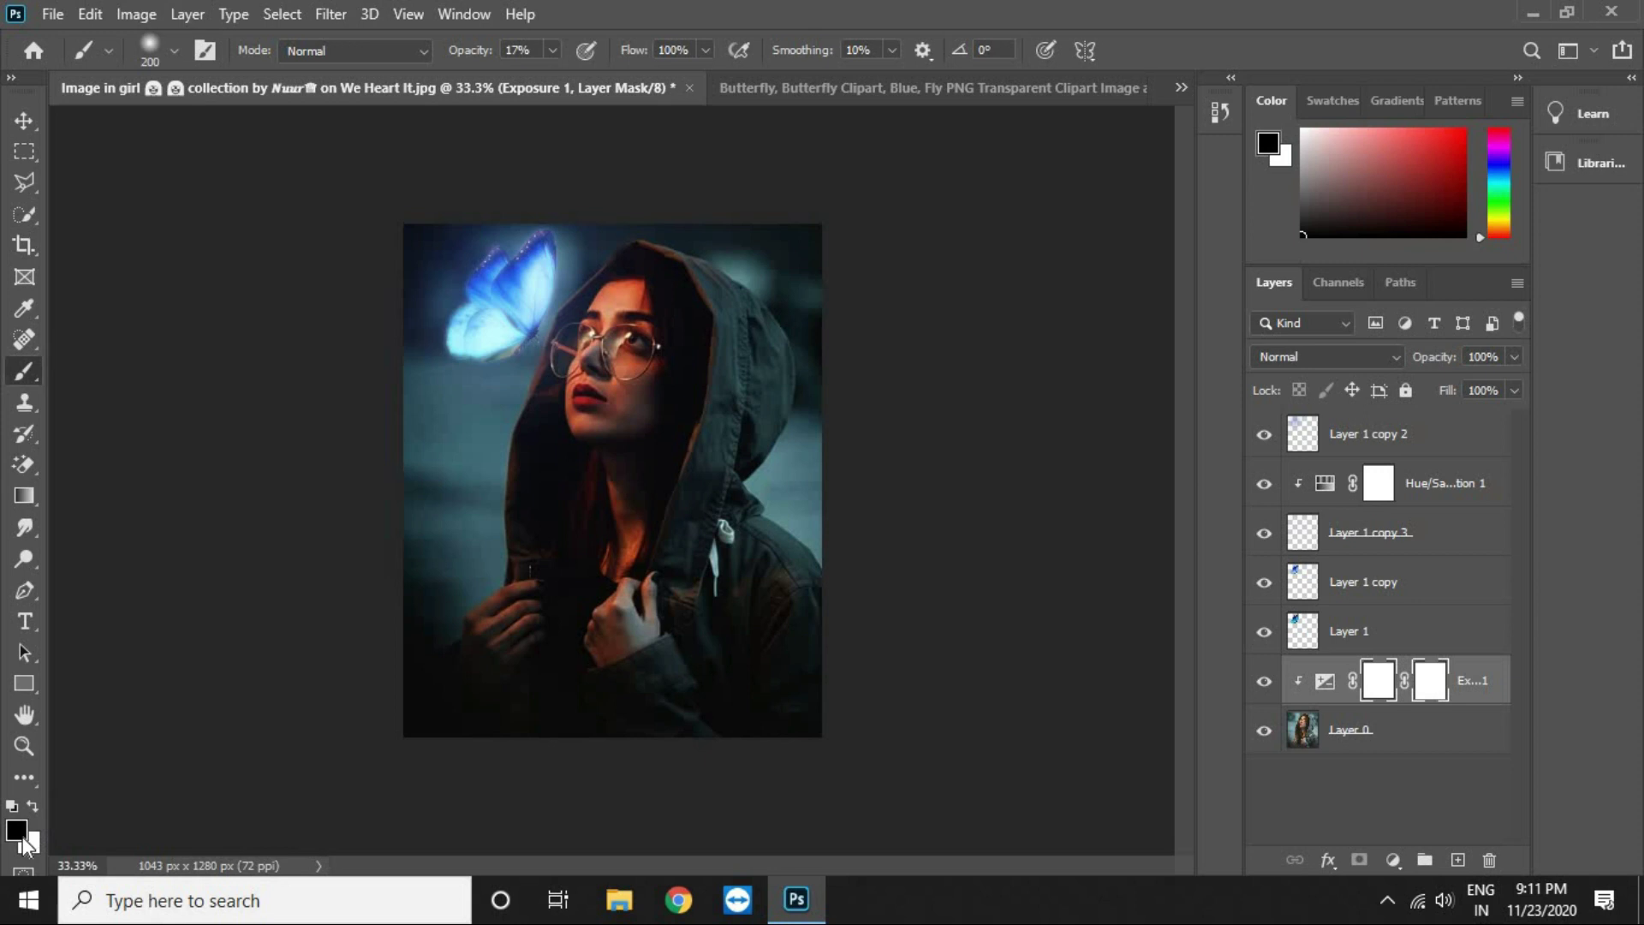
{"action": "left_click", "coordinate": [17, 828]}
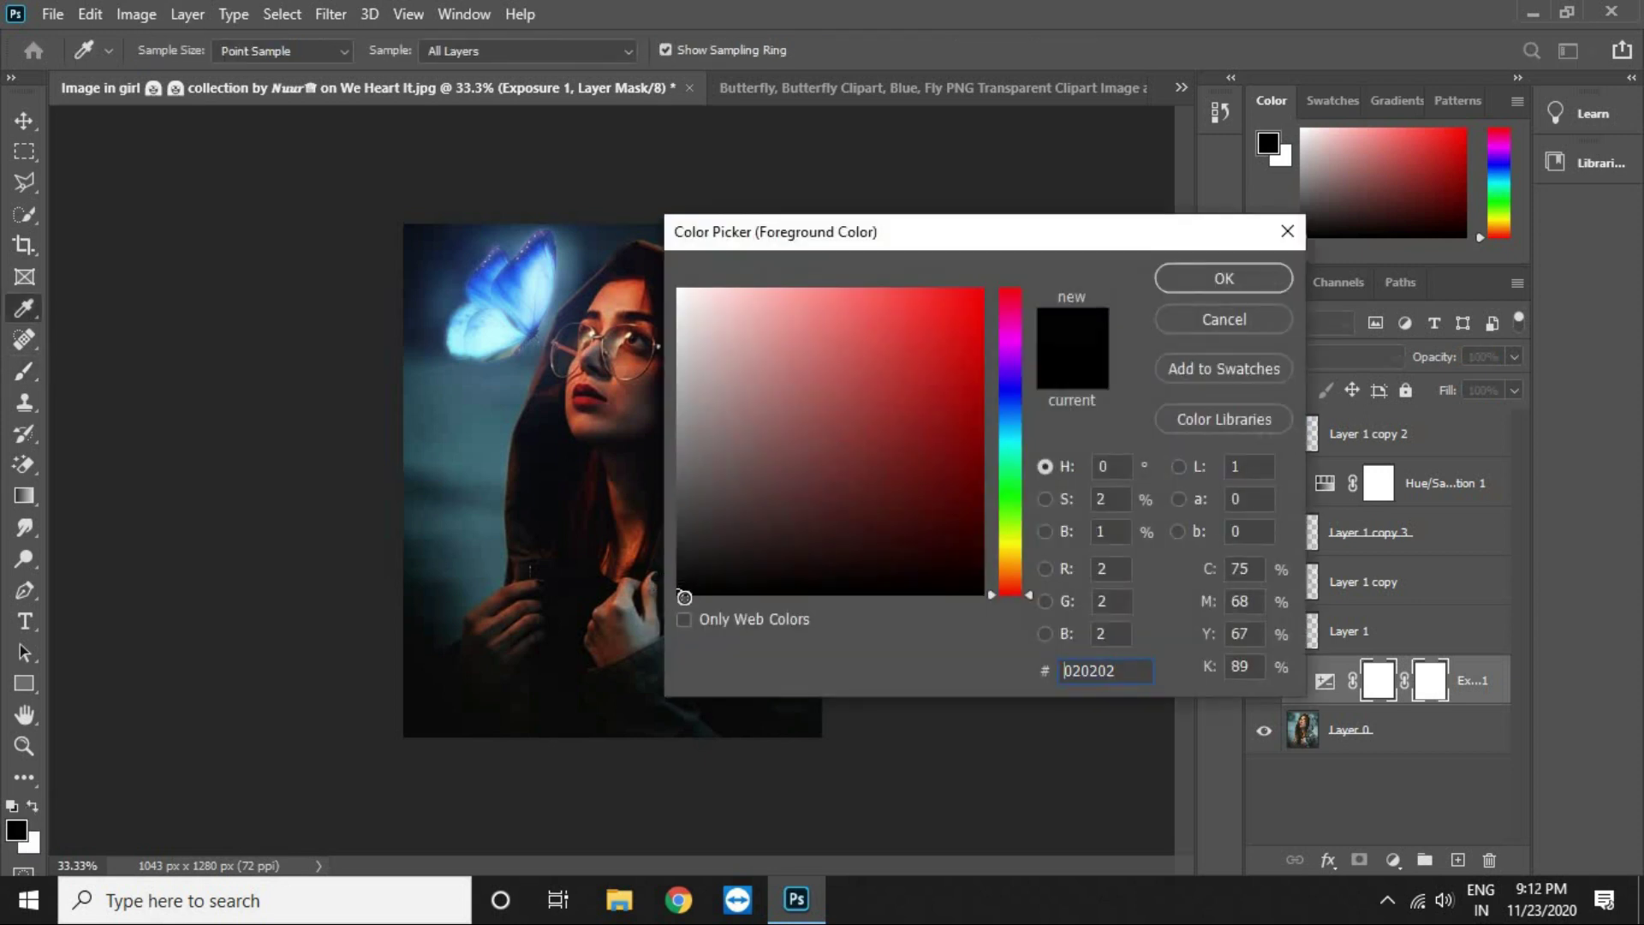
{"action": "left_click", "coordinate": [1268, 284]}
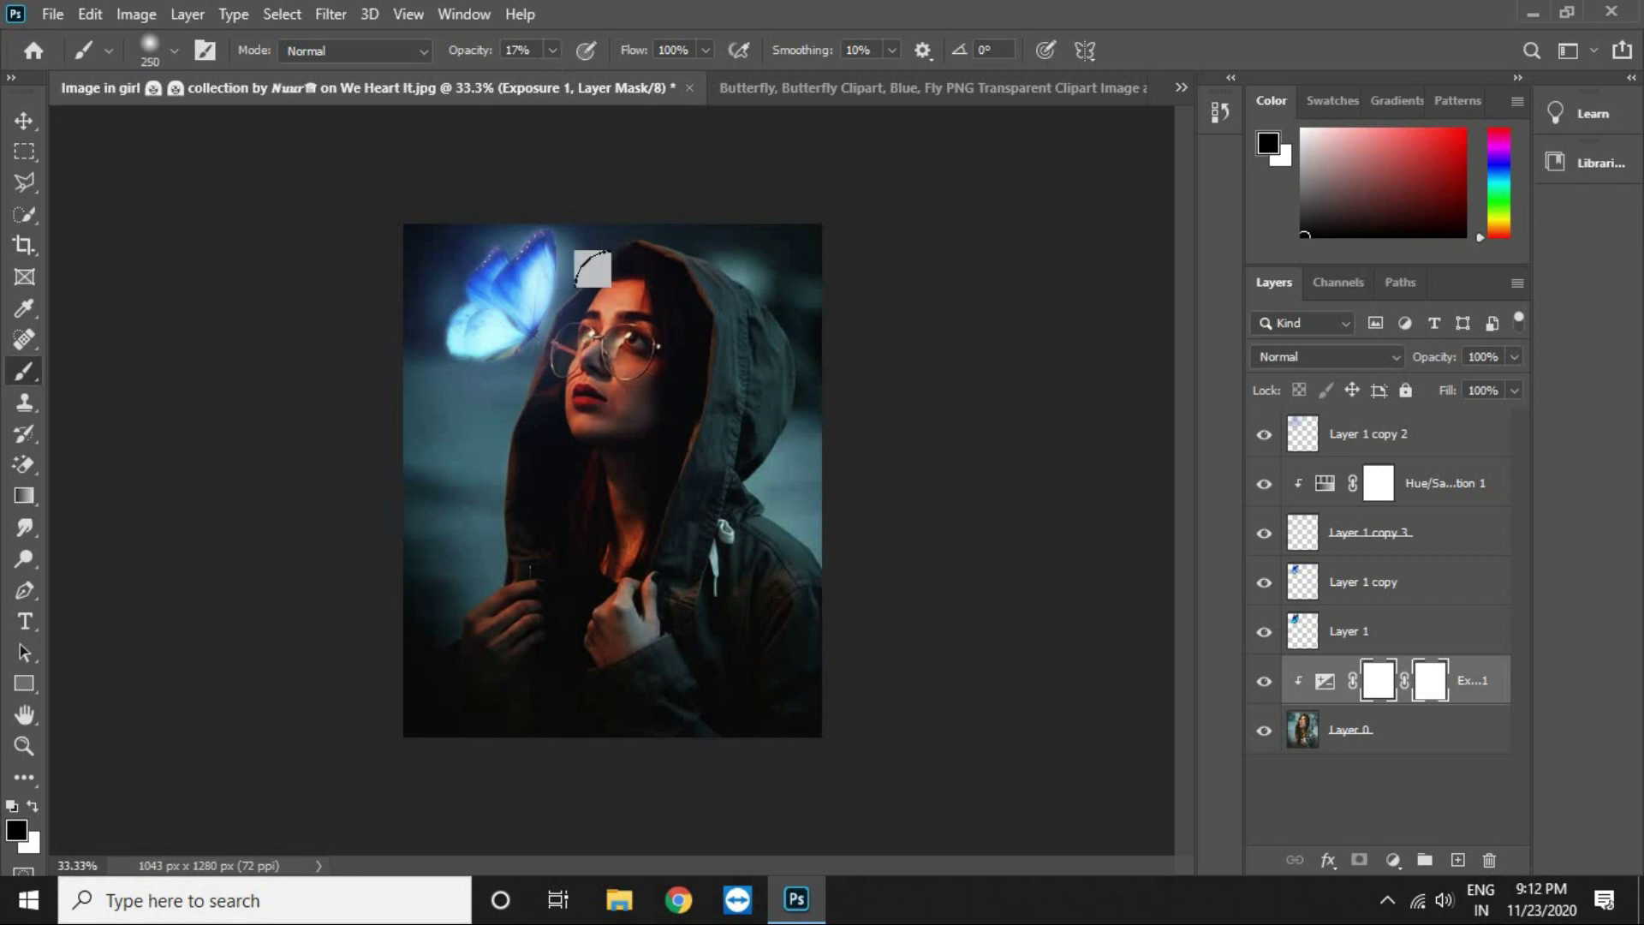
{"action": "key", "text": "bracketright"}
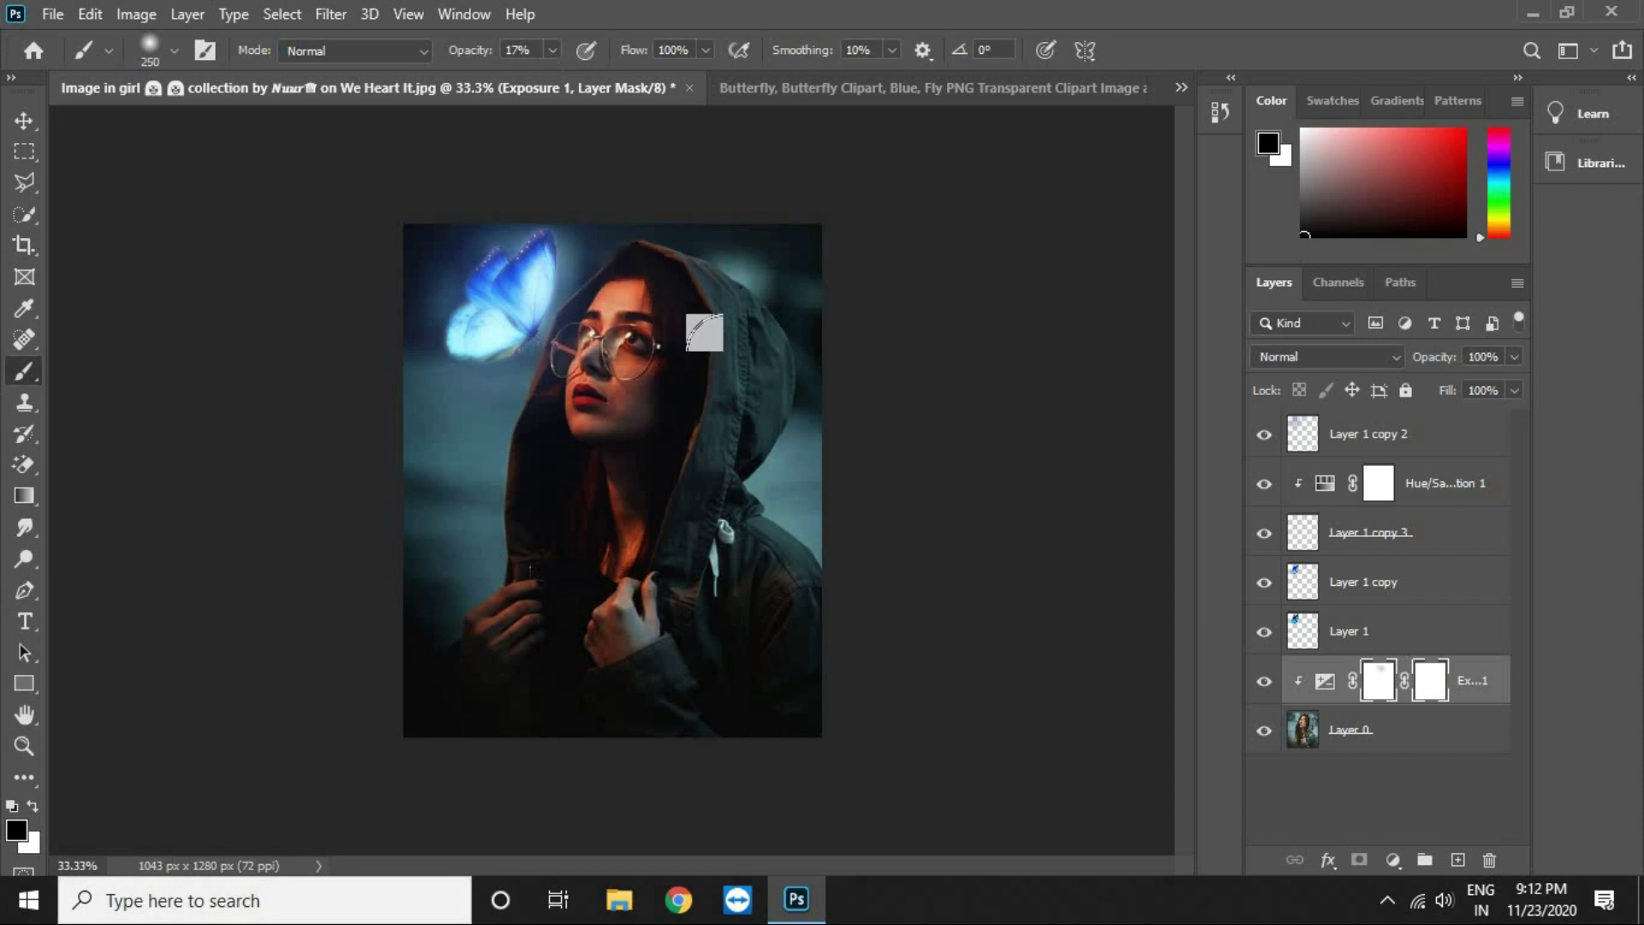
Step: Brighten the face, hair and hood by painting black on the Exposure 1 mask at 28% brush opacity
{"action": "left_click", "coordinate": [552, 50]}
{"action": "left_click", "coordinate": [563, 76]}
{"action": "left_click", "coordinate": [665, 283]}
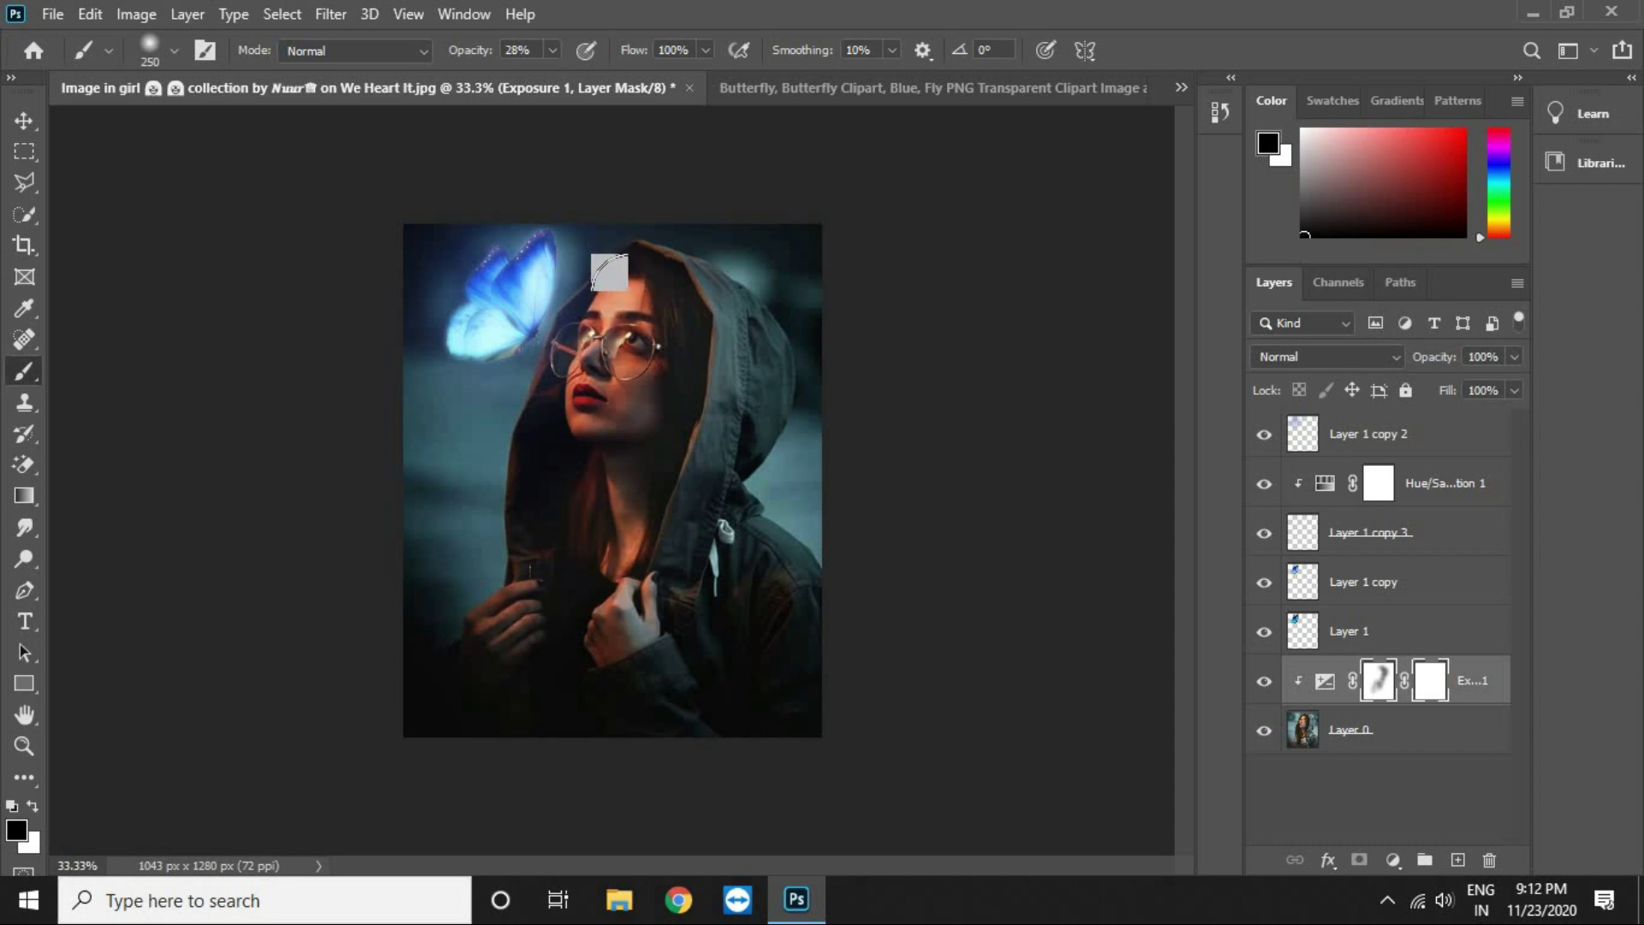
{"action": "left_click", "coordinate": [584, 346]}
{"action": "mouse_move", "coordinate": [536, 478]}
{"action": "left_mouse_down"}
{"action": "mouse_move", "coordinate": [553, 449]}
{"action": "mouse_move", "coordinate": [541, 536]}
{"action": "left_mouse_up"}
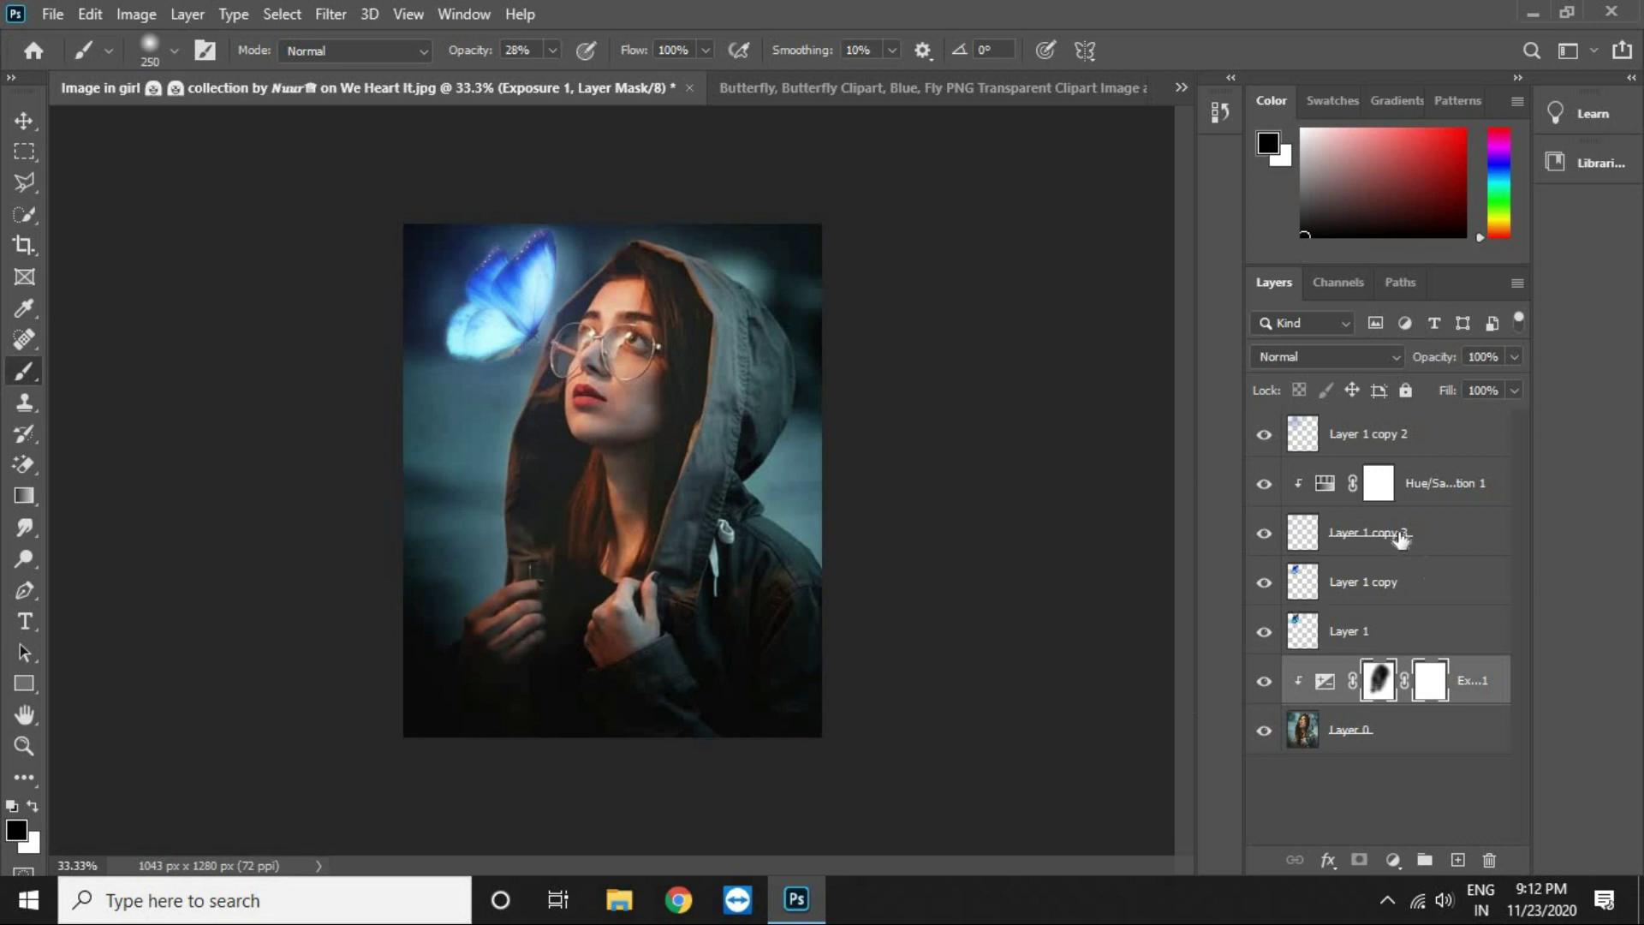
Step: Duplicate the Hue/Saturation 1 adjustment, place the copy directly above Exposure 1 and invert its mask to black
{"action": "left_click", "coordinate": [1444, 505]}
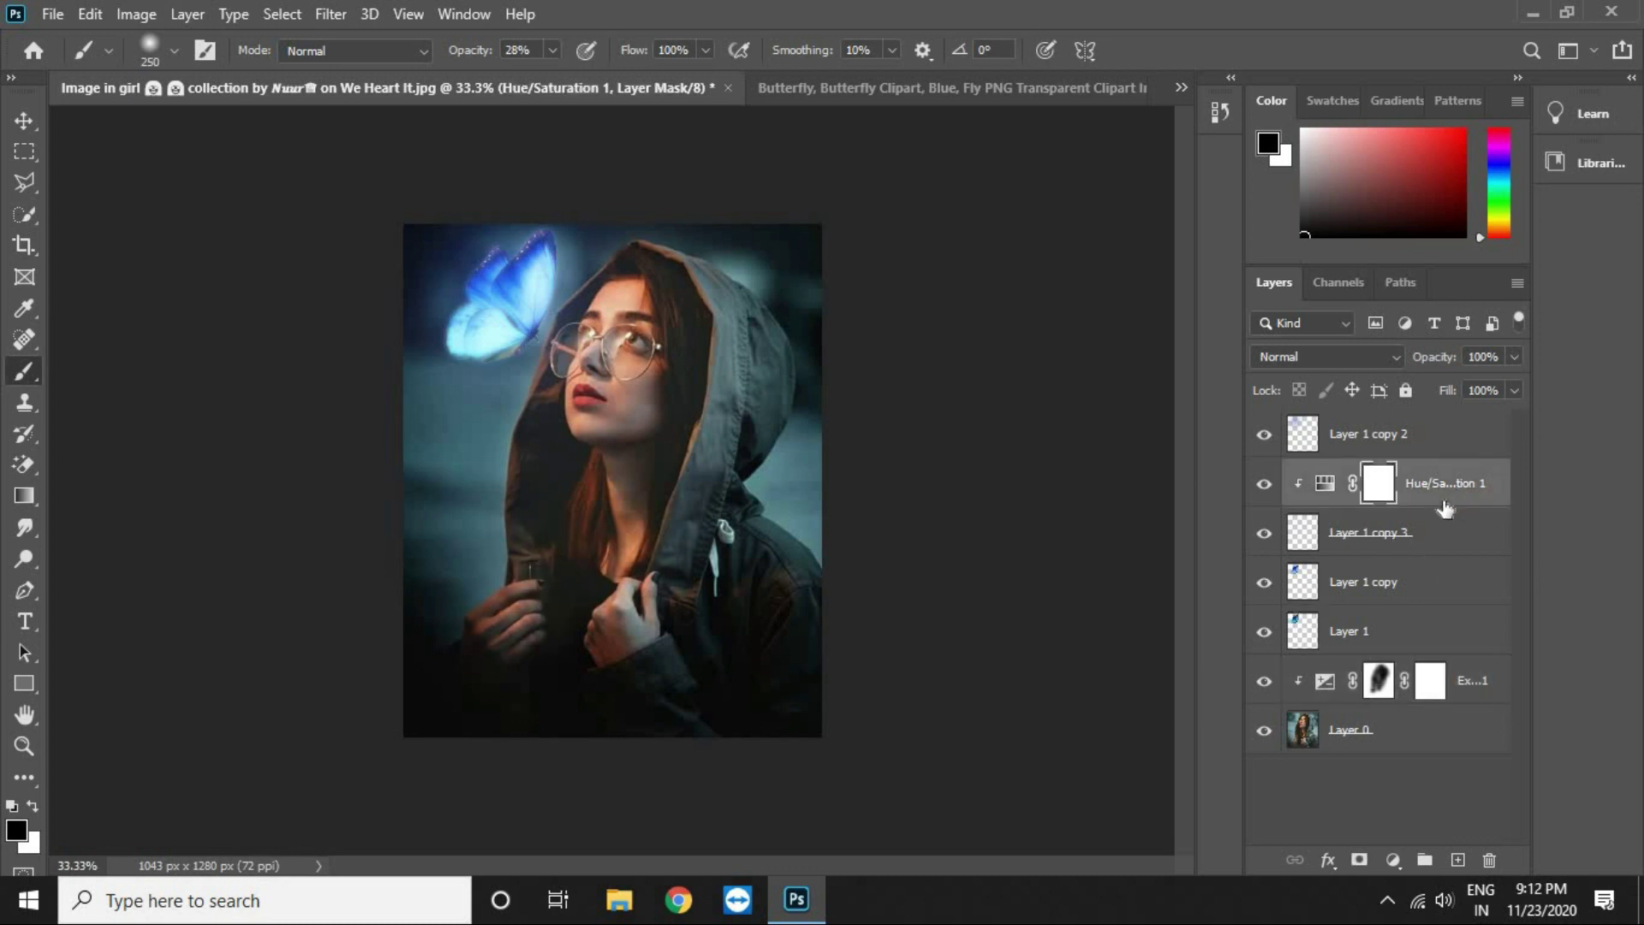
{"action": "key", "text": "ctrl+j"}
{"action": "left_click_drag", "start_coordinate": [1446, 511], "coordinate": [1435, 728]}
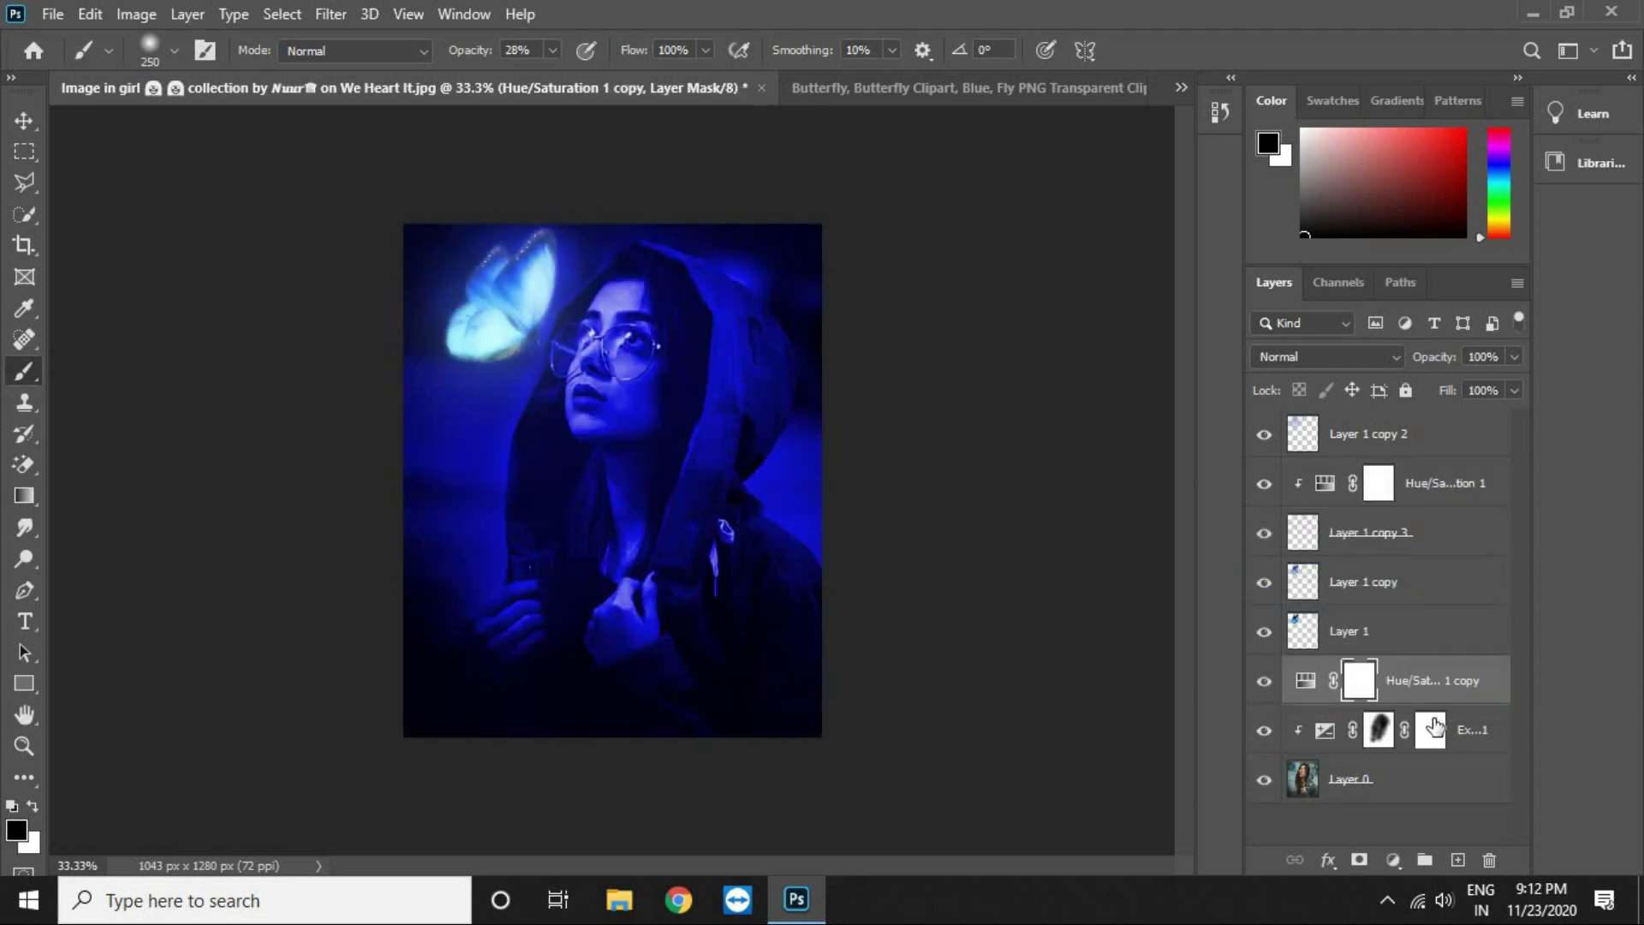
{"action": "key", "text": "ctrl+i"}
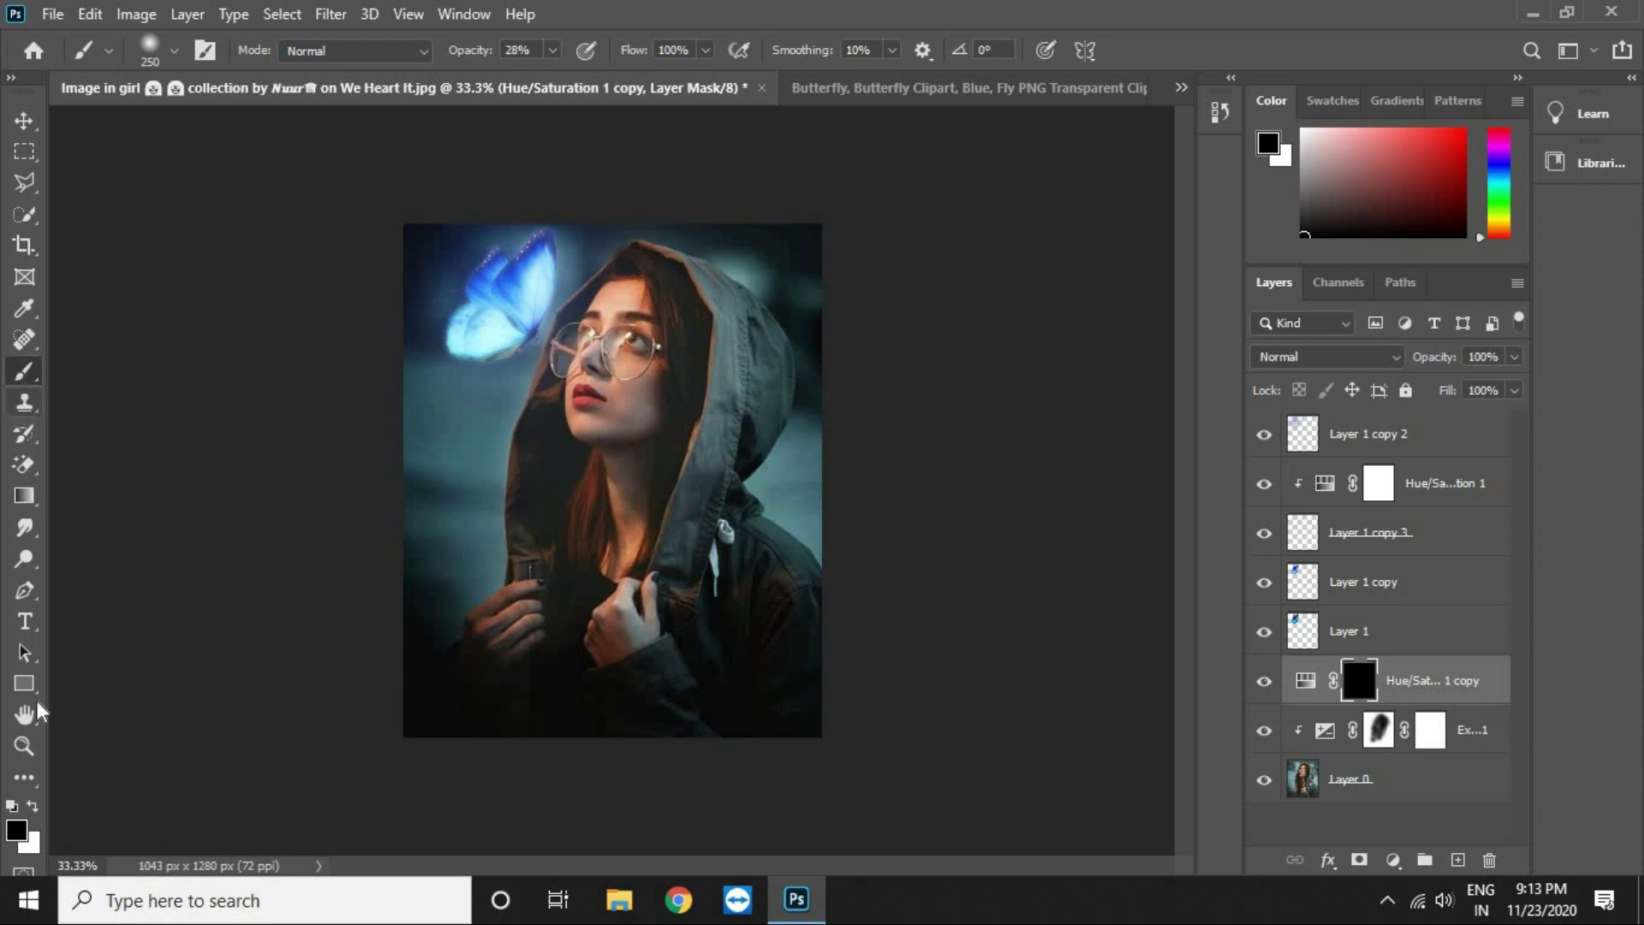
Step: Reveal the blue tint on the hair and neck by painting white on the copied adjustment's mask at 18% brush opacity
{"action": "left_click", "coordinate": [31, 813]}
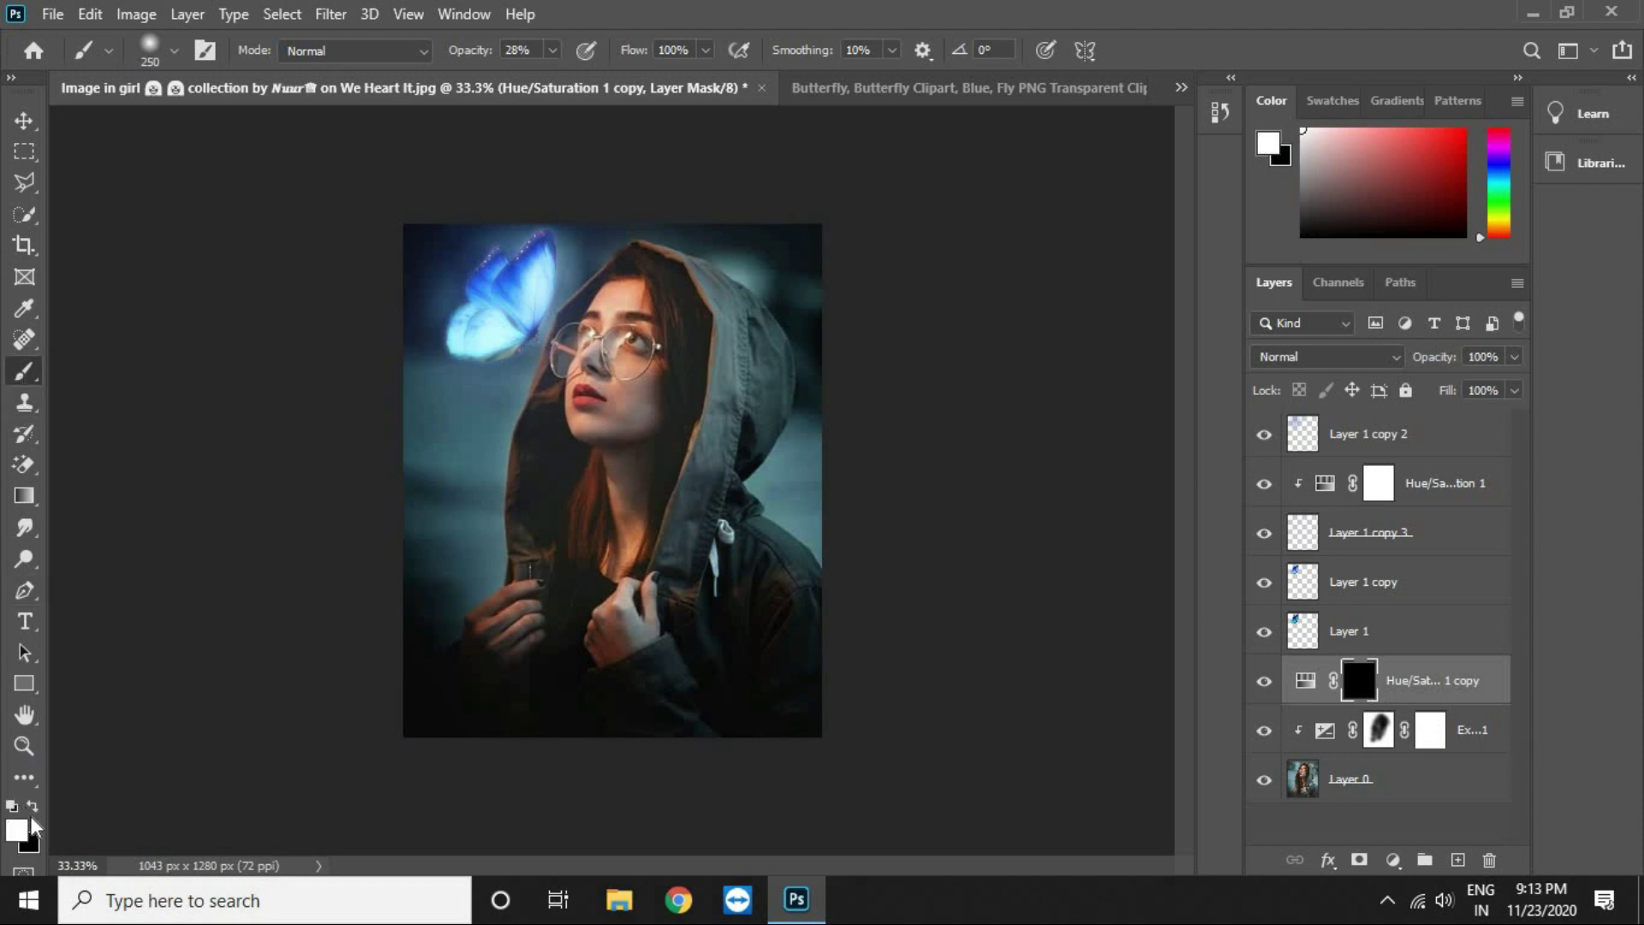
{"action": "left_click", "coordinate": [17, 829]}
{"action": "left_click_drag", "start_coordinate": [707, 295], "coordinate": [676, 288]}
{"action": "left_click", "coordinate": [1252, 282]}
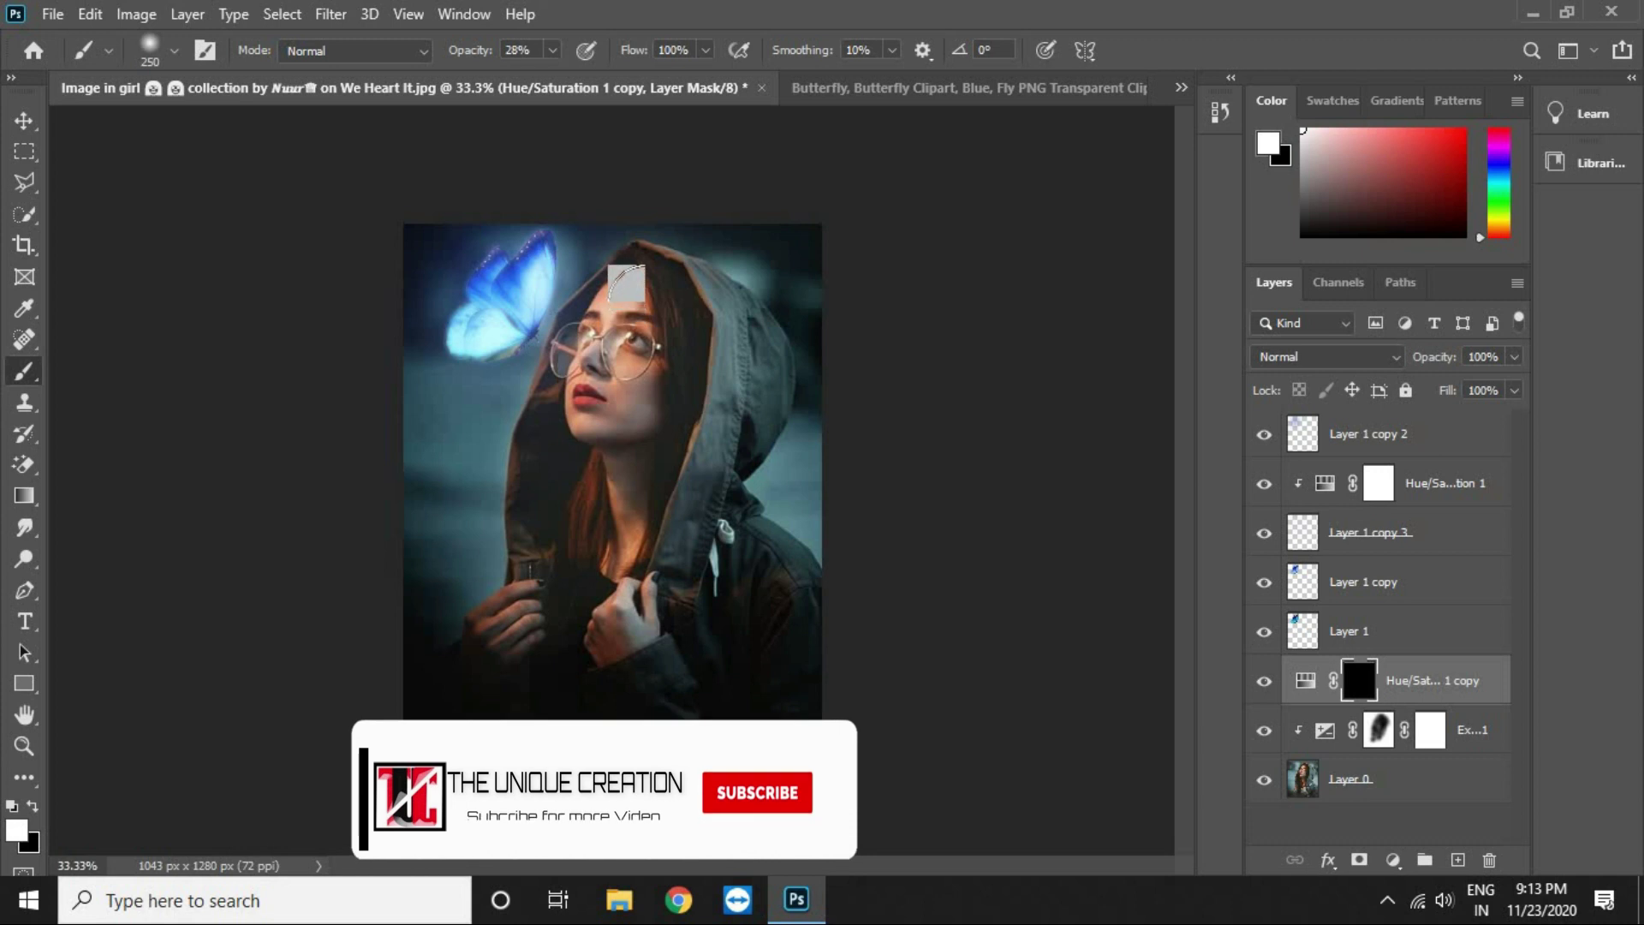
{"action": "mouse_move", "coordinate": [675, 267]}
{"action": "left_mouse_down"}
{"action": "mouse_move", "coordinate": [632, 269]}
{"action": "mouse_move", "coordinate": [661, 311]}
{"action": "left_mouse_up"}
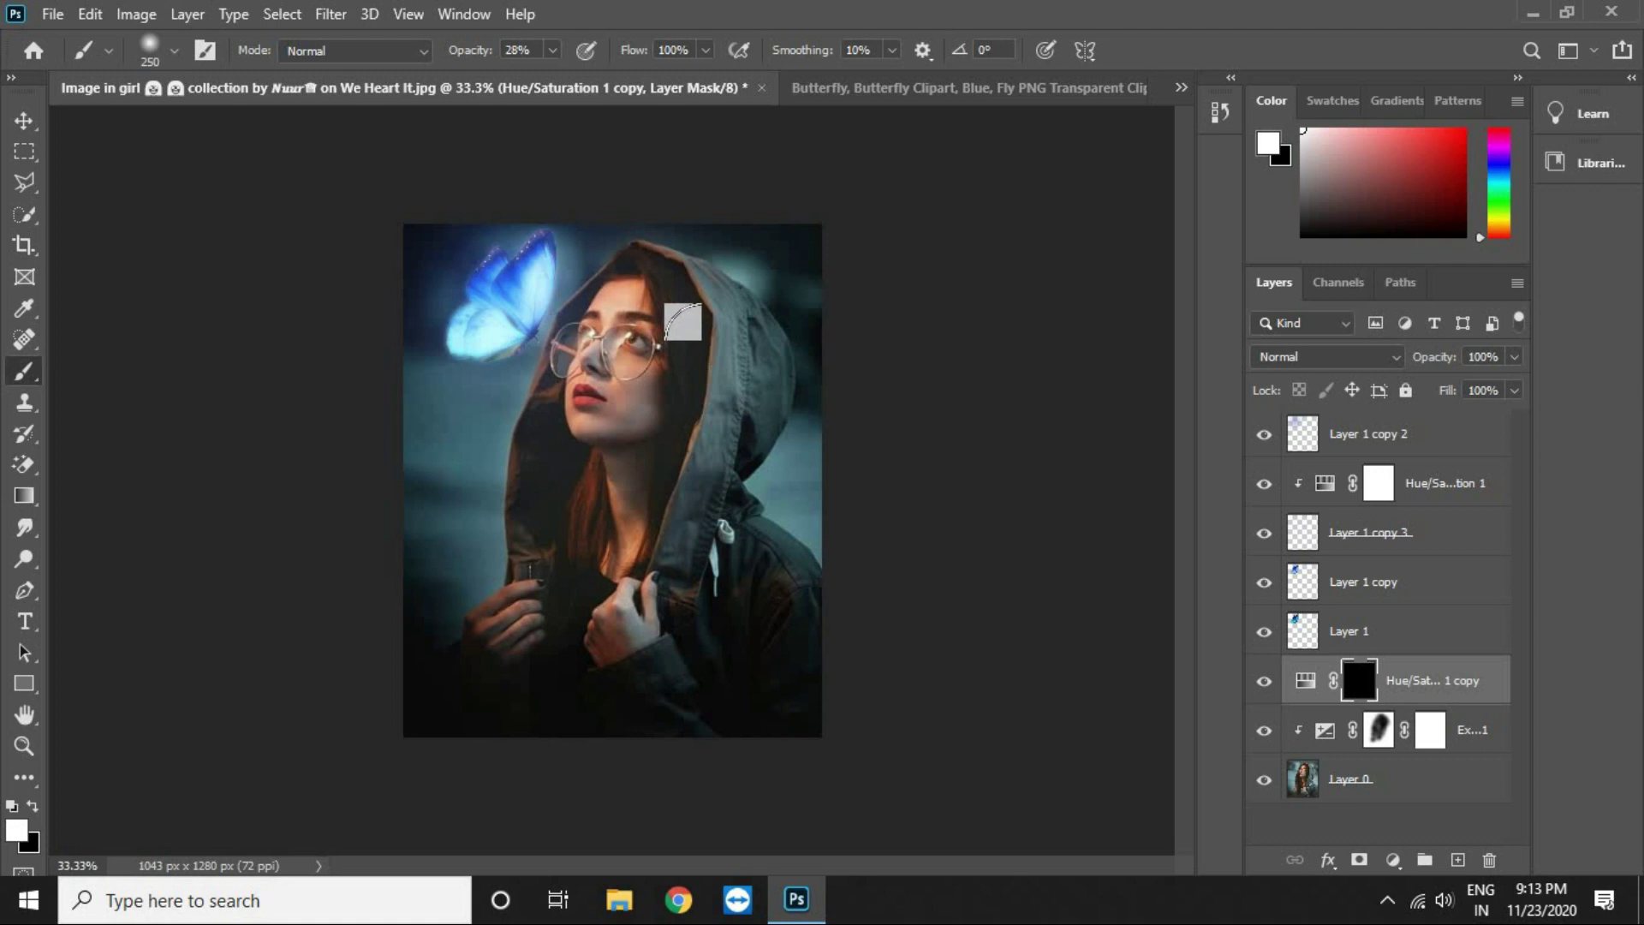
{"action": "left_click", "coordinate": [553, 50]}
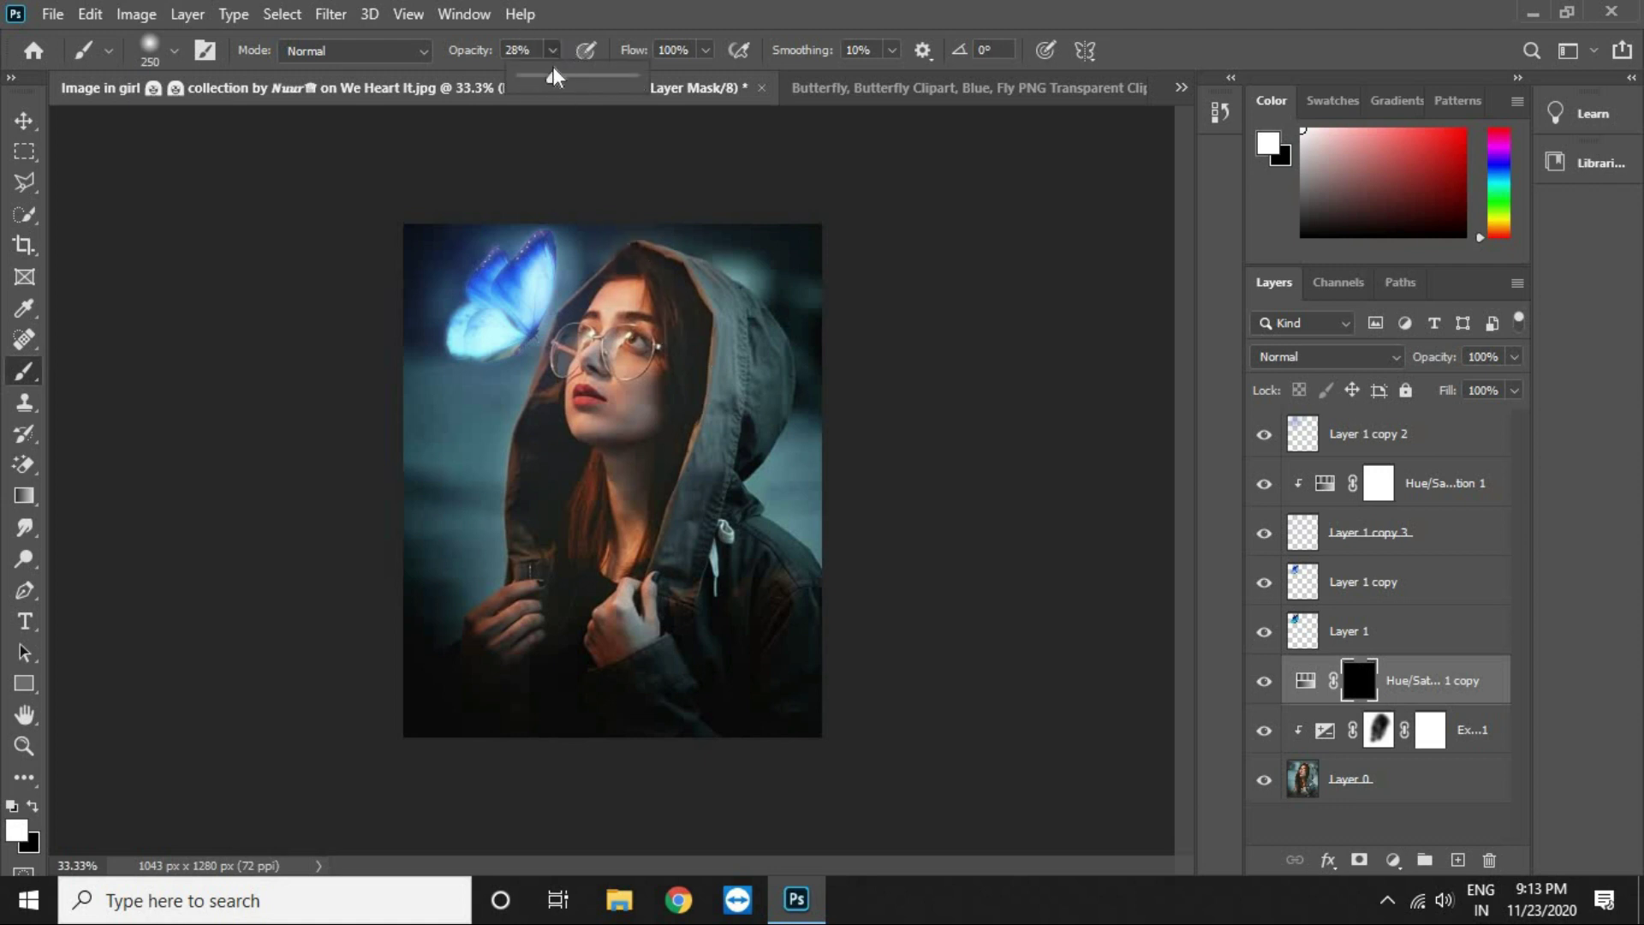
{"action": "left_click_drag", "start_coordinate": [542, 77], "coordinate": [529, 78]}
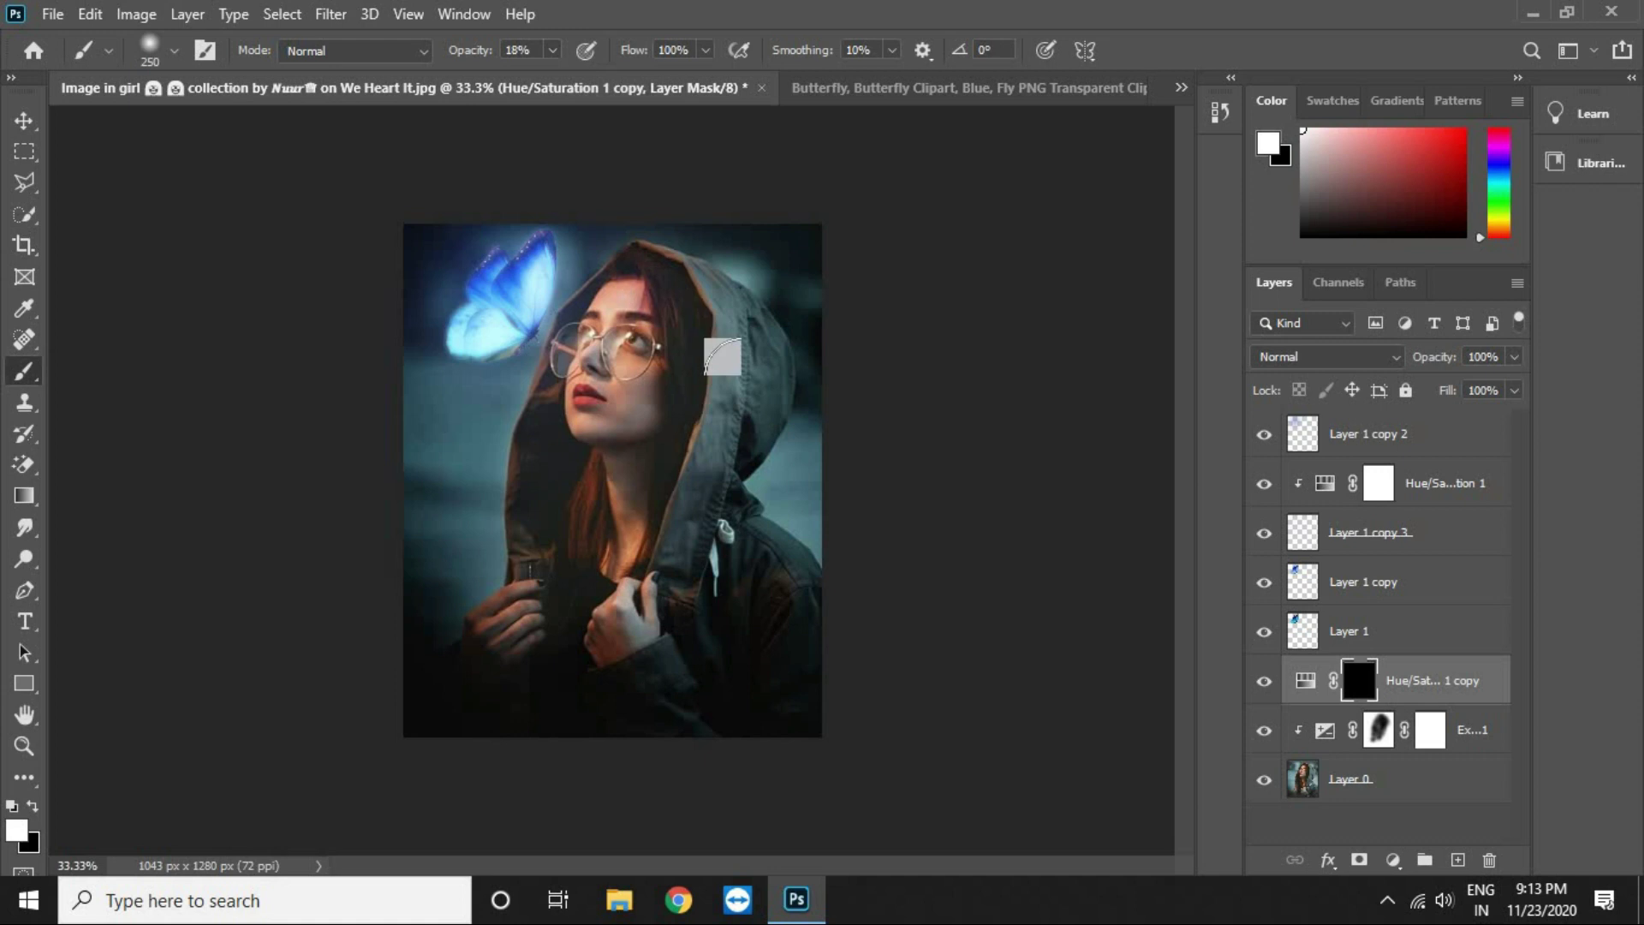
{"action": "mouse_move", "coordinate": [682, 323]}
{"action": "left_mouse_down"}
{"action": "mouse_move", "coordinate": [661, 429]}
{"action": "mouse_move", "coordinate": [632, 454]}
{"action": "mouse_move", "coordinate": [658, 403]}
{"action": "mouse_move", "coordinate": [580, 529]}
{"action": "mouse_move", "coordinate": [609, 479]}
{"action": "mouse_move", "coordinate": [606, 594]}
{"action": "mouse_move", "coordinate": [590, 595]}
{"action": "mouse_move", "coordinate": [542, 487]}
{"action": "mouse_move", "coordinate": [534, 690]}
{"action": "mouse_move", "coordinate": [601, 580]}
{"action": "mouse_move", "coordinate": [604, 534]}
{"action": "mouse_move", "coordinate": [567, 639]}
{"action": "left_mouse_up"}
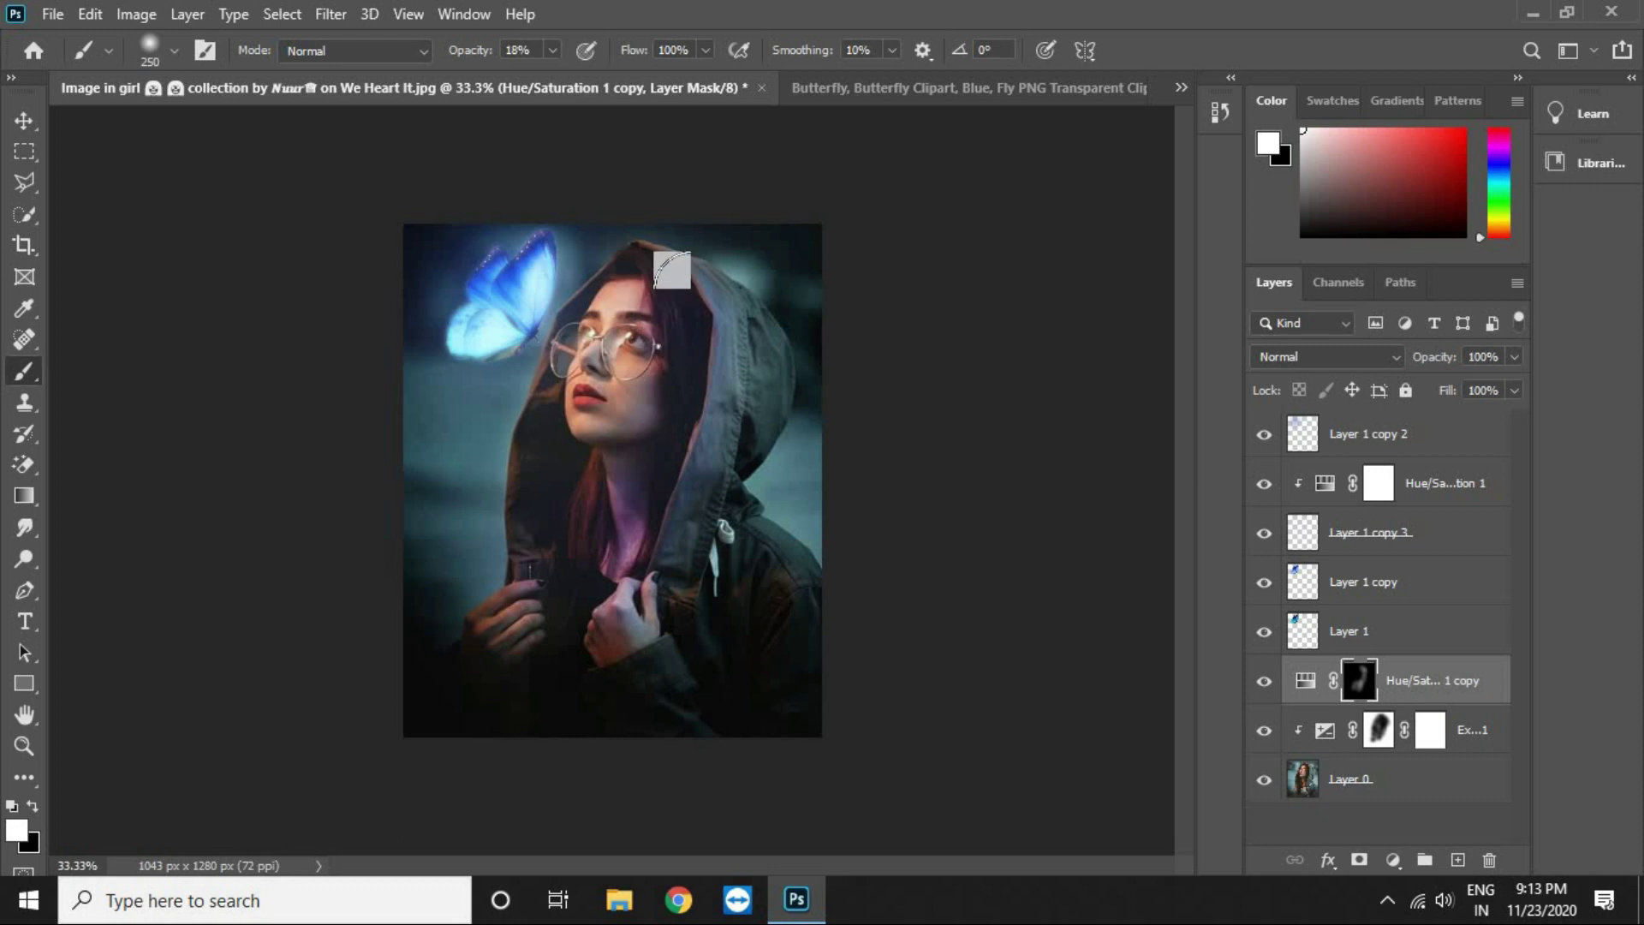
Step: Extend the blue tint around the face and hair on the mask with a smaller brush of up to 150 px
{"action": "key", "text": "bracketleft"}
{"action": "key", "text": "bracketleft"}
{"action": "key", "text": "bracketleft"}
{"action": "key", "text": "bracketleft"}
{"action": "key", "text": "bracketleft"}
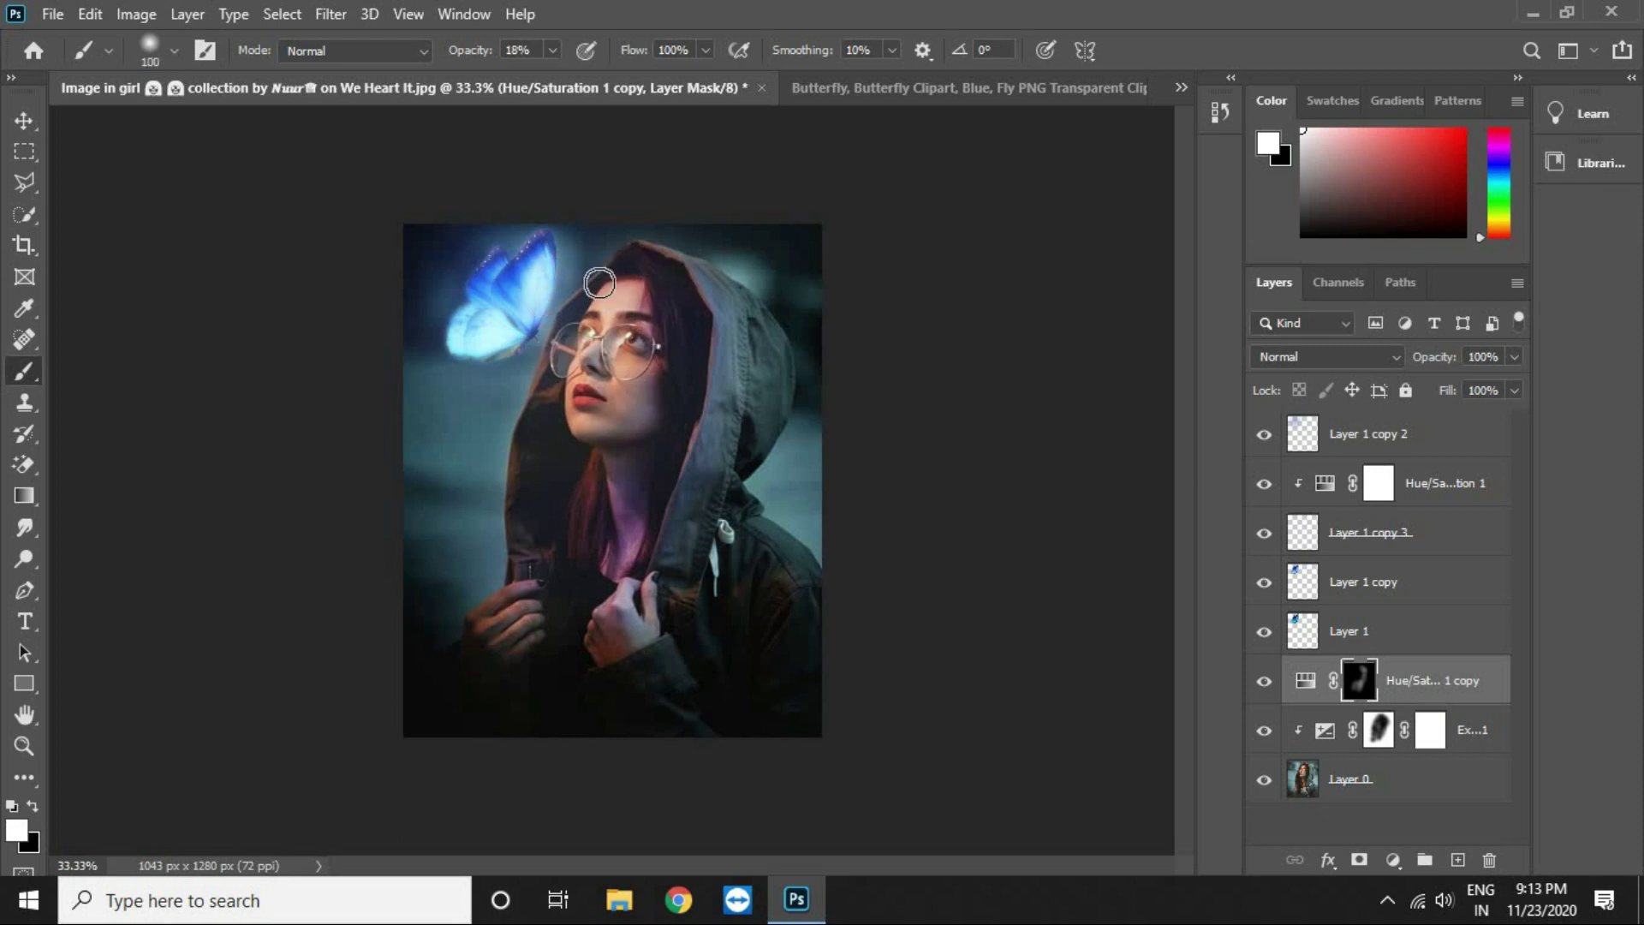
{"action": "key", "text": "bracketright"}
{"action": "key", "text": "bracketright"}
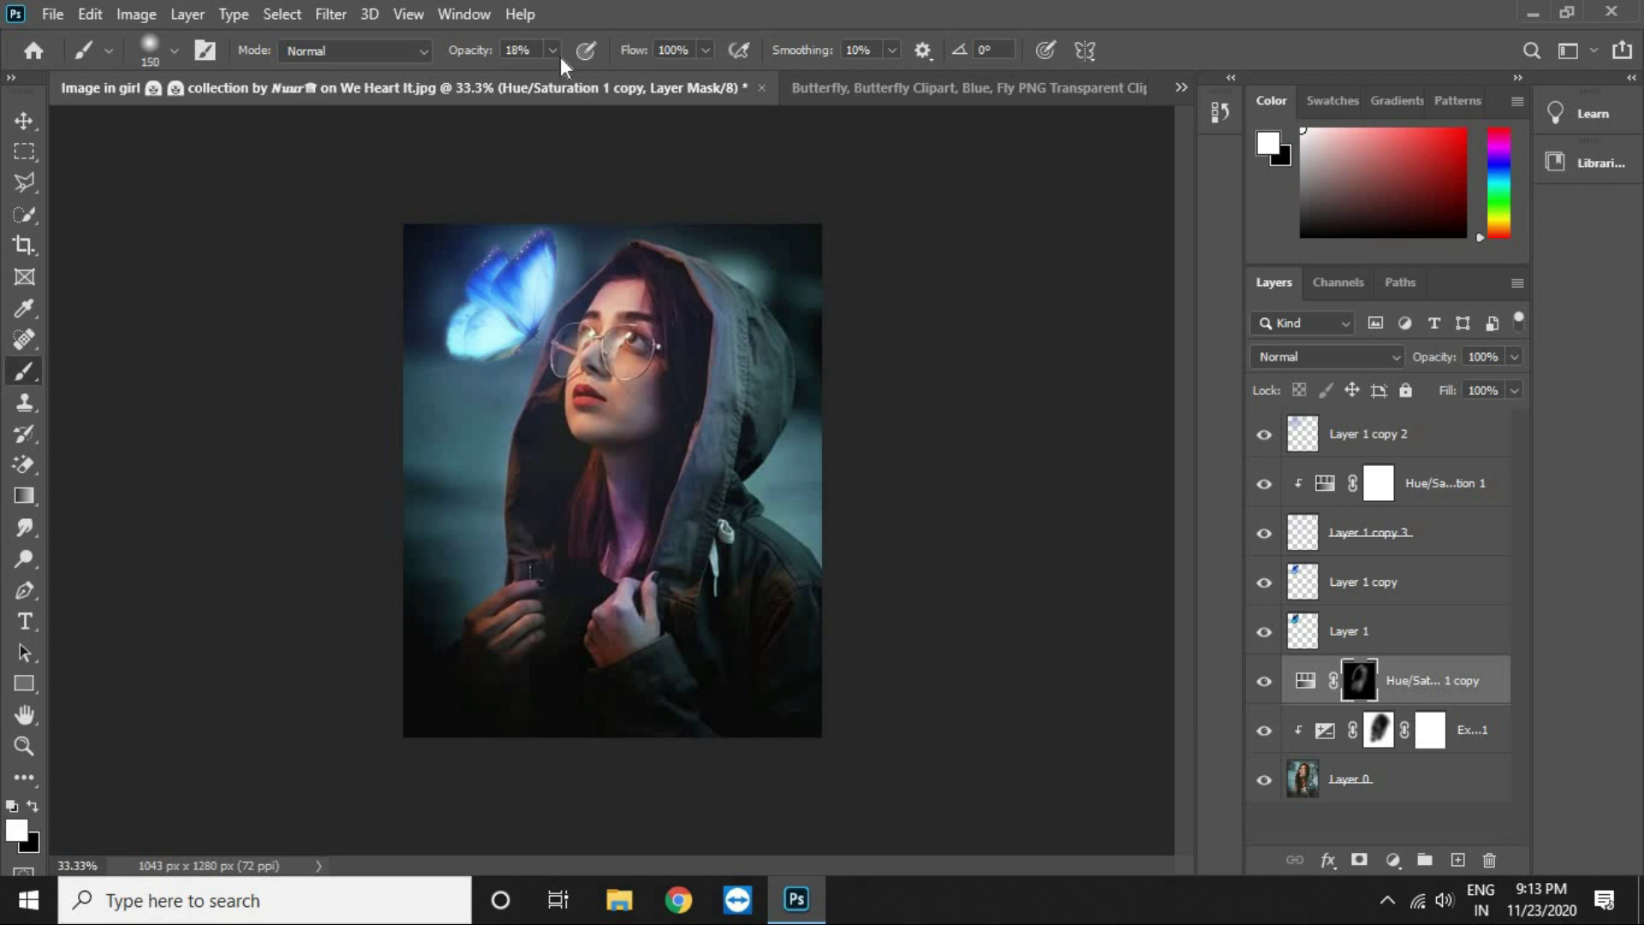
Step: Build up the tint on the face and hair softly with a 200 px brush at 13% opacity
{"action": "left_click", "coordinate": [554, 52]}
{"action": "left_click_drag", "start_coordinate": [552, 79], "coordinate": [545, 80]}
{"action": "left_click", "coordinate": [700, 290]}
{"action": "key", "text": "bracketright"}
{"action": "key", "text": "bracketright"}
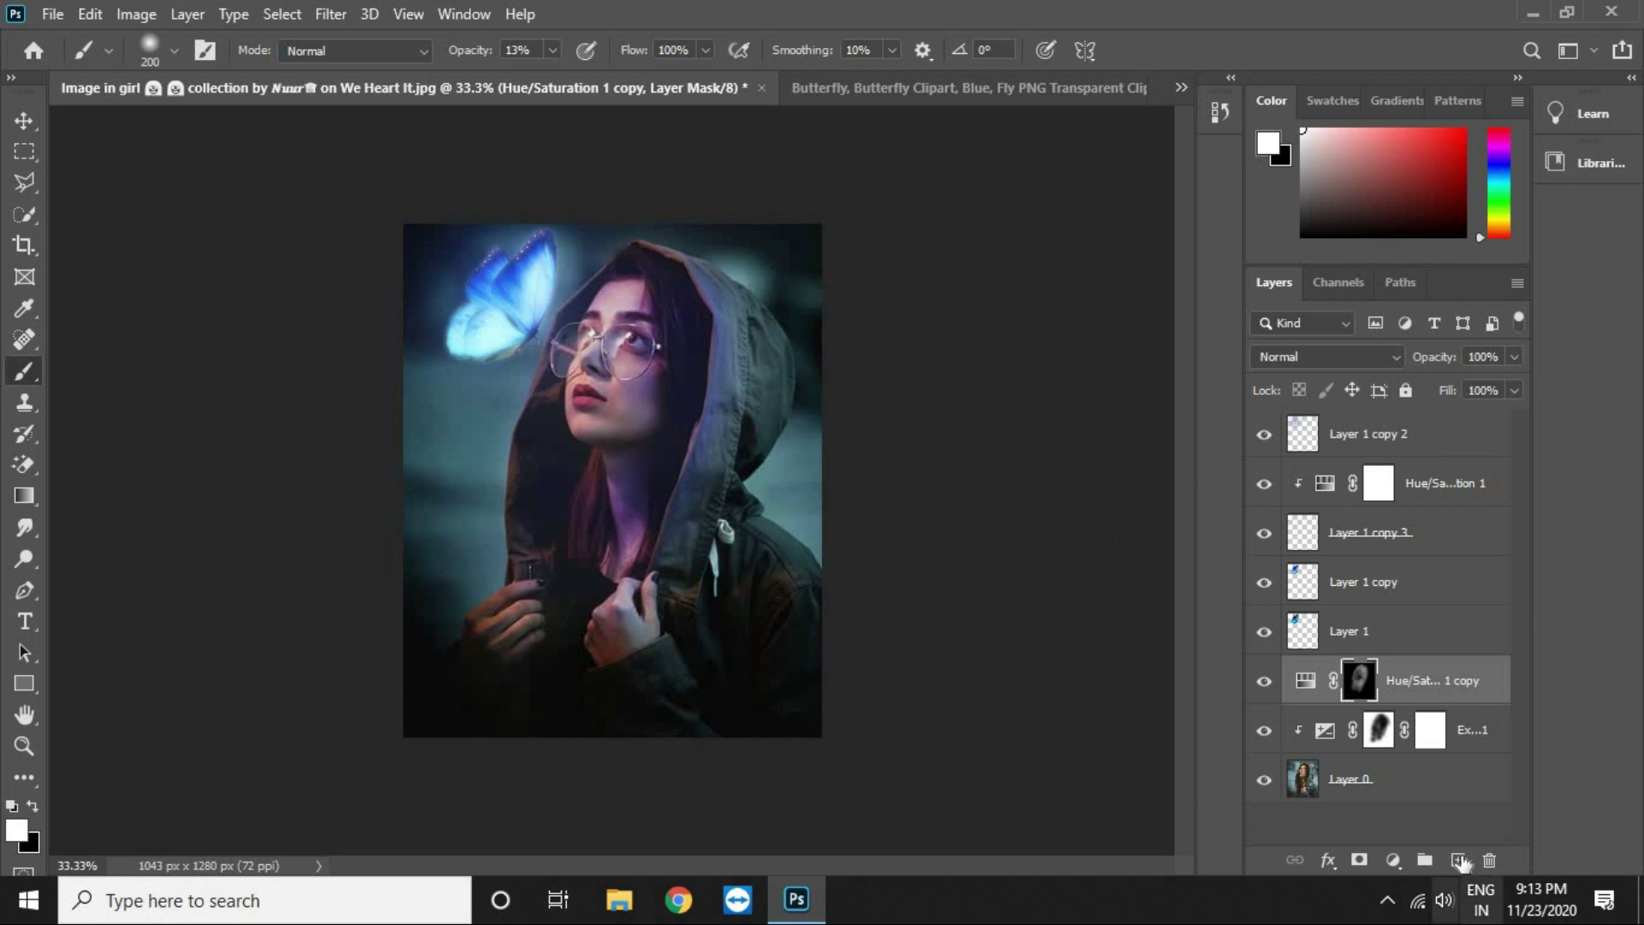
Step: Strengthen the blue tint on the hair and neck with a 250 px brush at 22% opacity
{"action": "left_click", "coordinate": [1514, 357]}
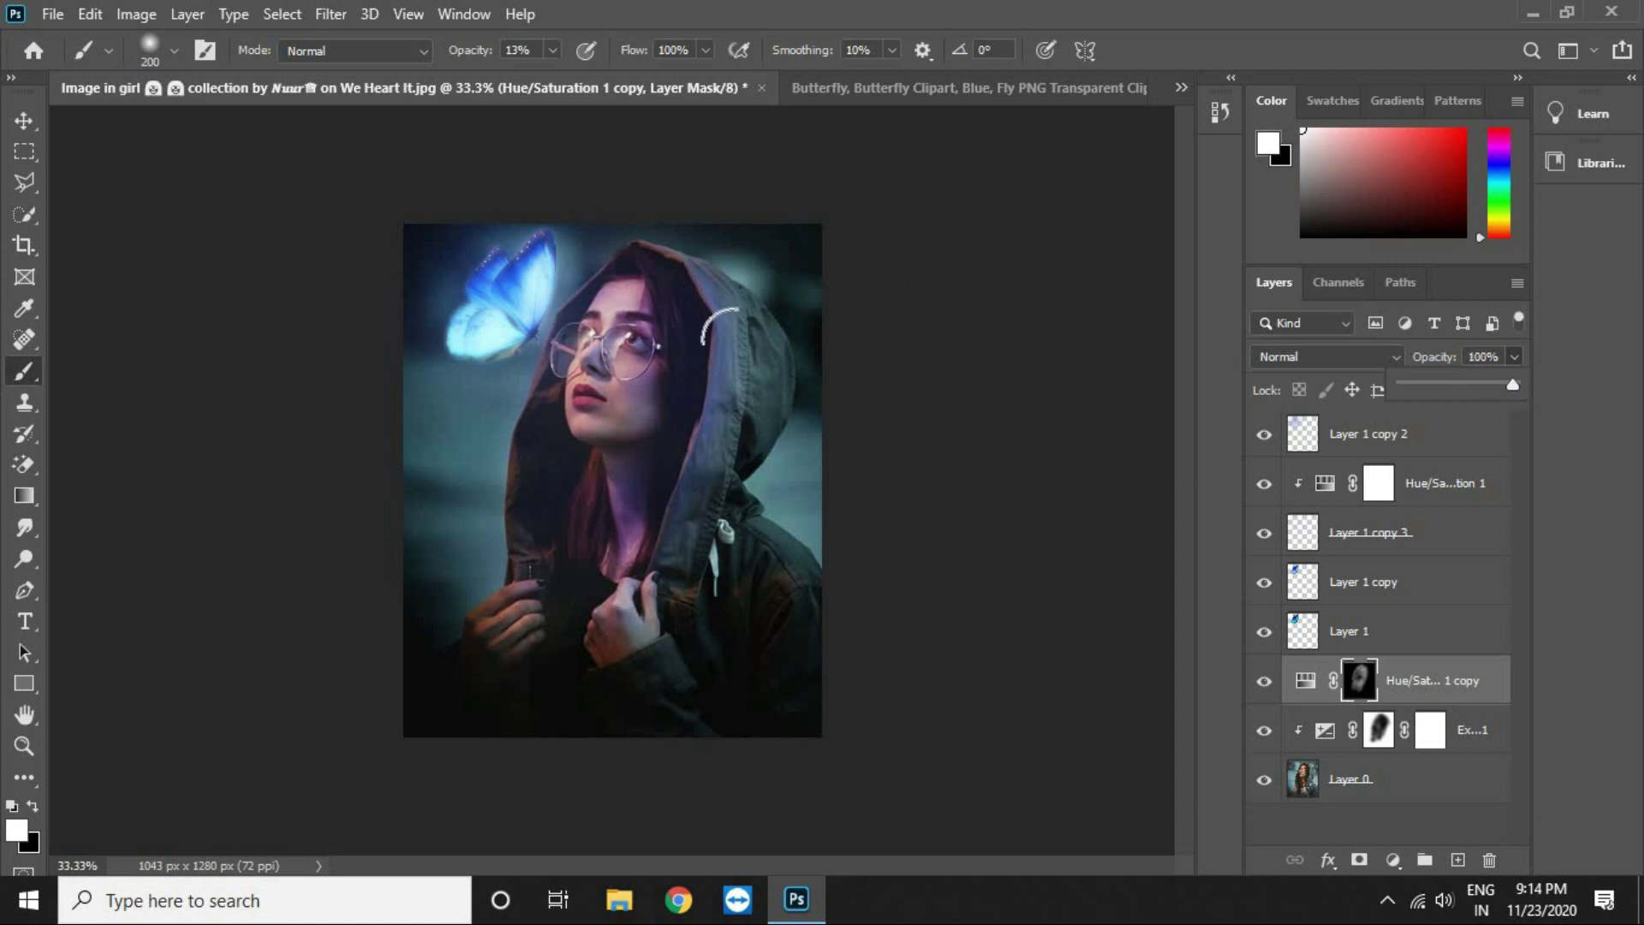
{"action": "left_click_drag", "start_coordinate": [557, 50], "coordinate": [562, 73]}
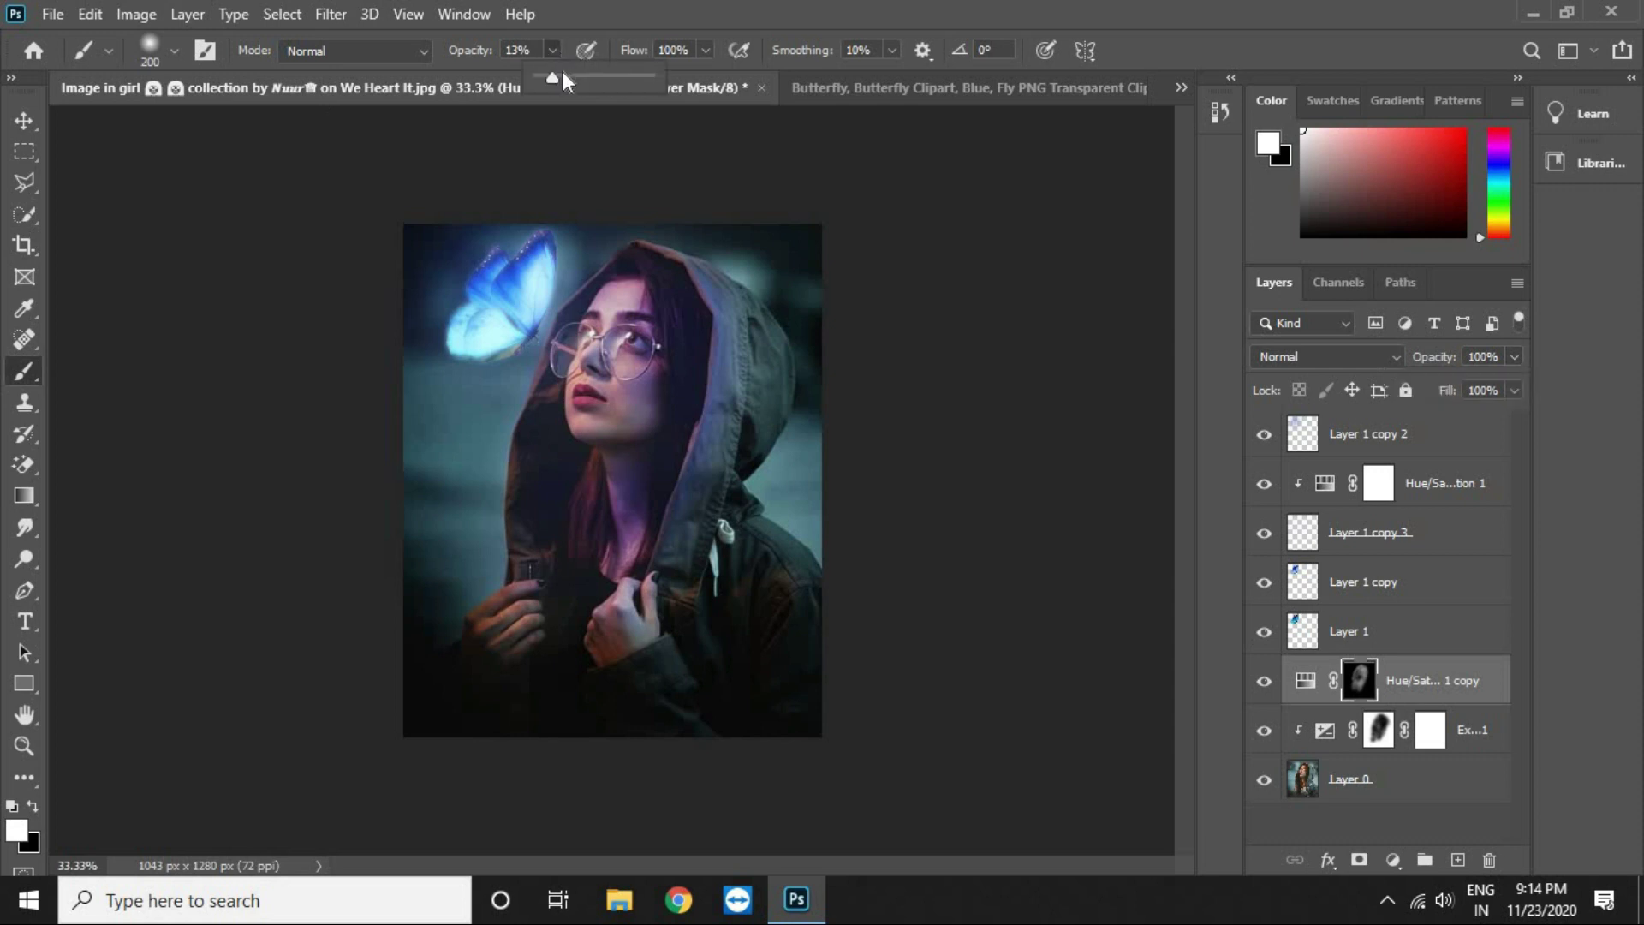
{"action": "key", "text": "bracketright"}
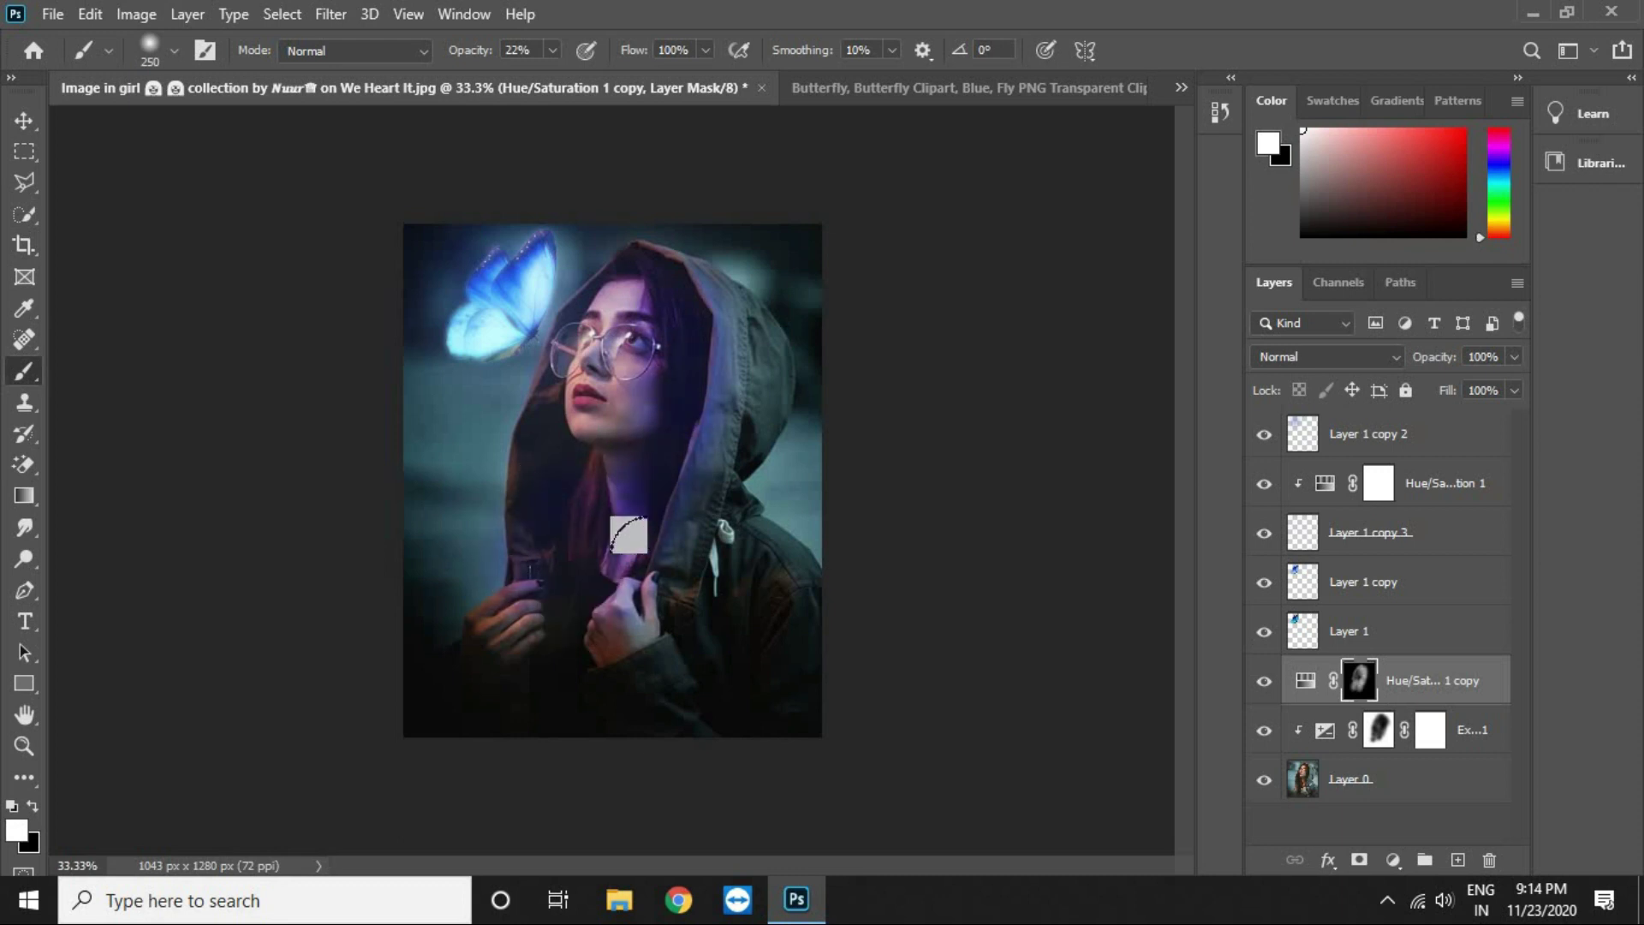
Step: Refine the tint mask around the face with an 80 px brush and lower the copied Hue/Saturation layer's opacity to 74%
{"action": "key", "text": "bracketleft"}
{"action": "key", "text": "bracketleft"}
{"action": "key", "text": "bracketleft"}
{"action": "key", "text": "bracketleft"}
{"action": "key", "text": "bracketleft"}
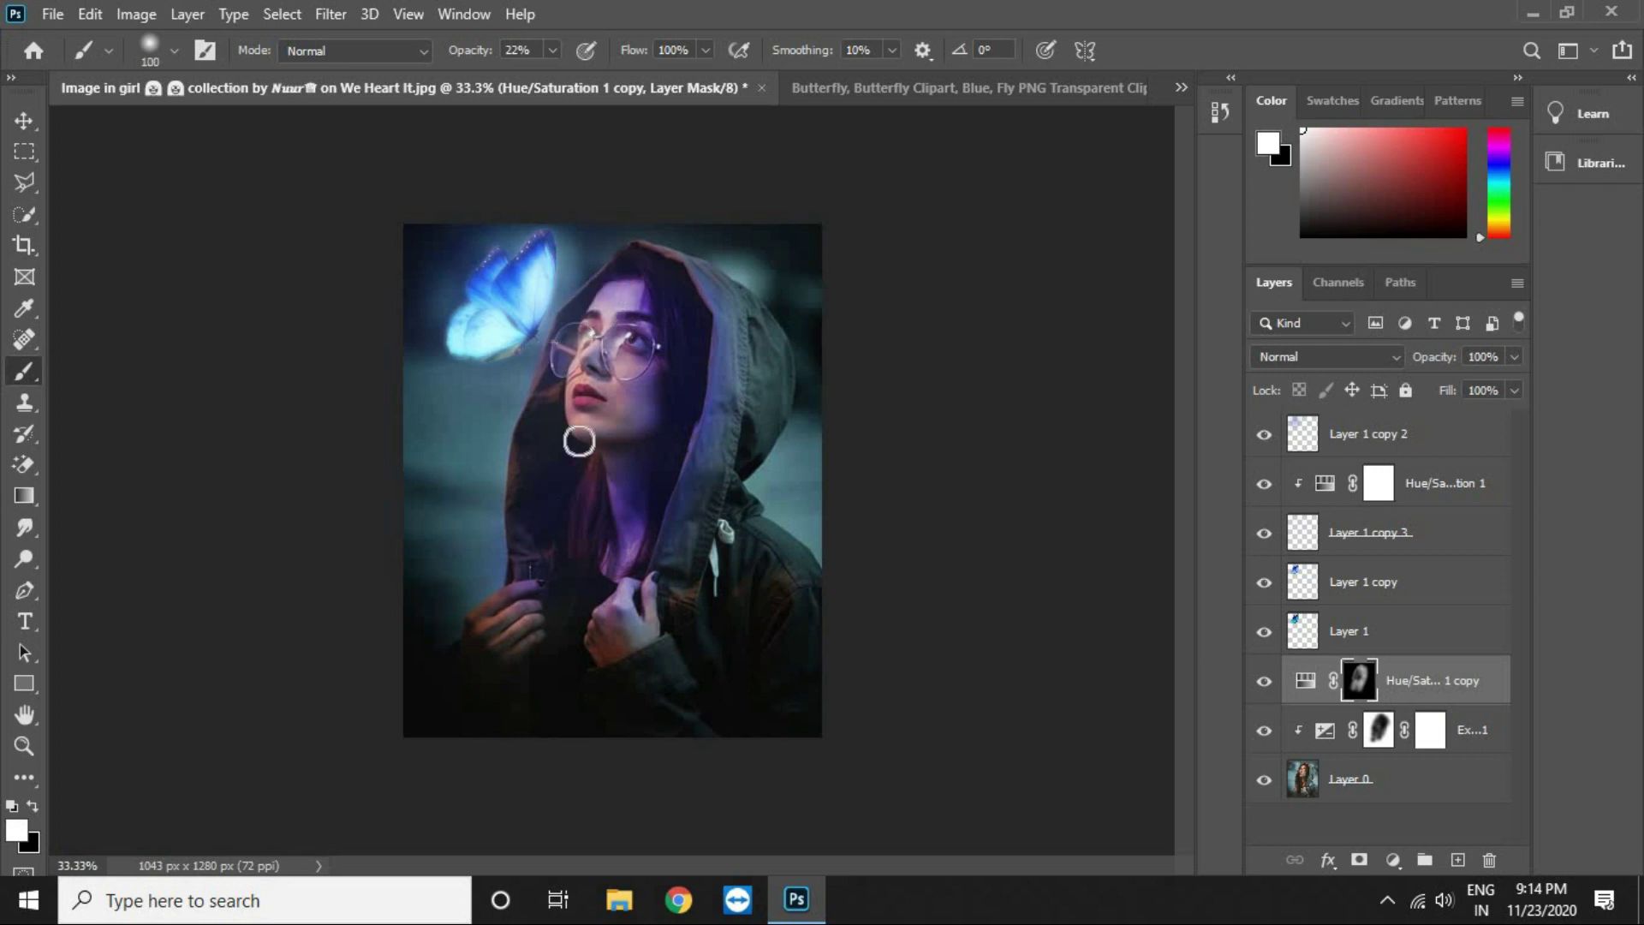
{"action": "key", "text": "bracketleft"}
{"action": "key", "text": "bracketleft"}
{"action": "left_click", "coordinate": [1513, 358]}
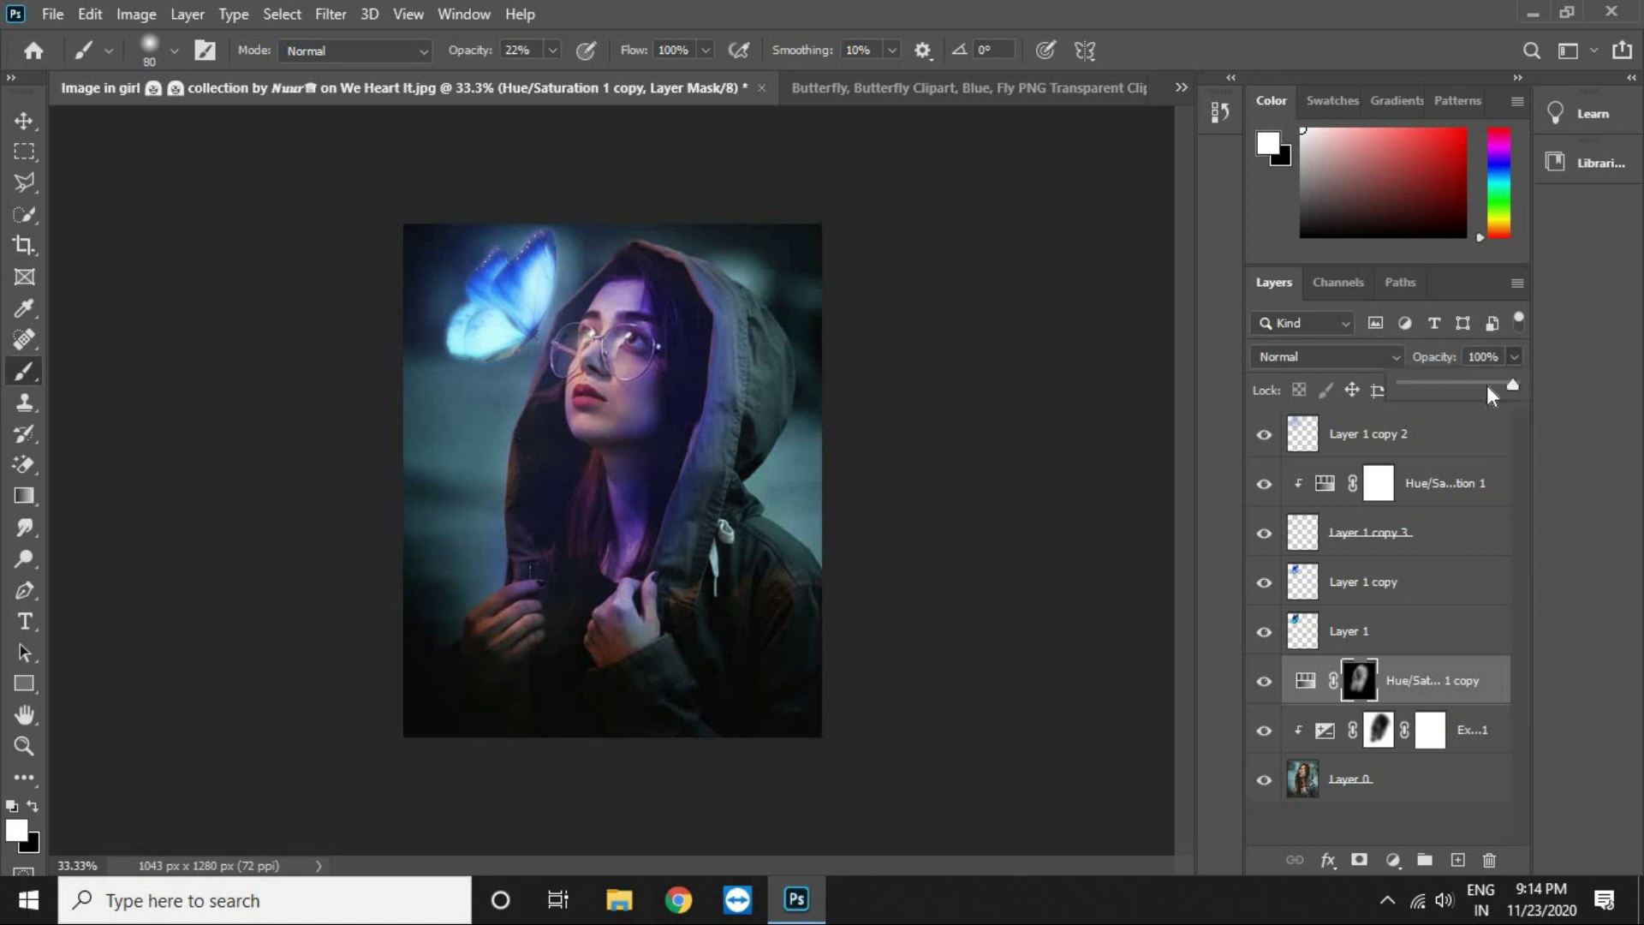
{"action": "left_click_drag", "start_coordinate": [1484, 383], "coordinate": [1452, 390]}
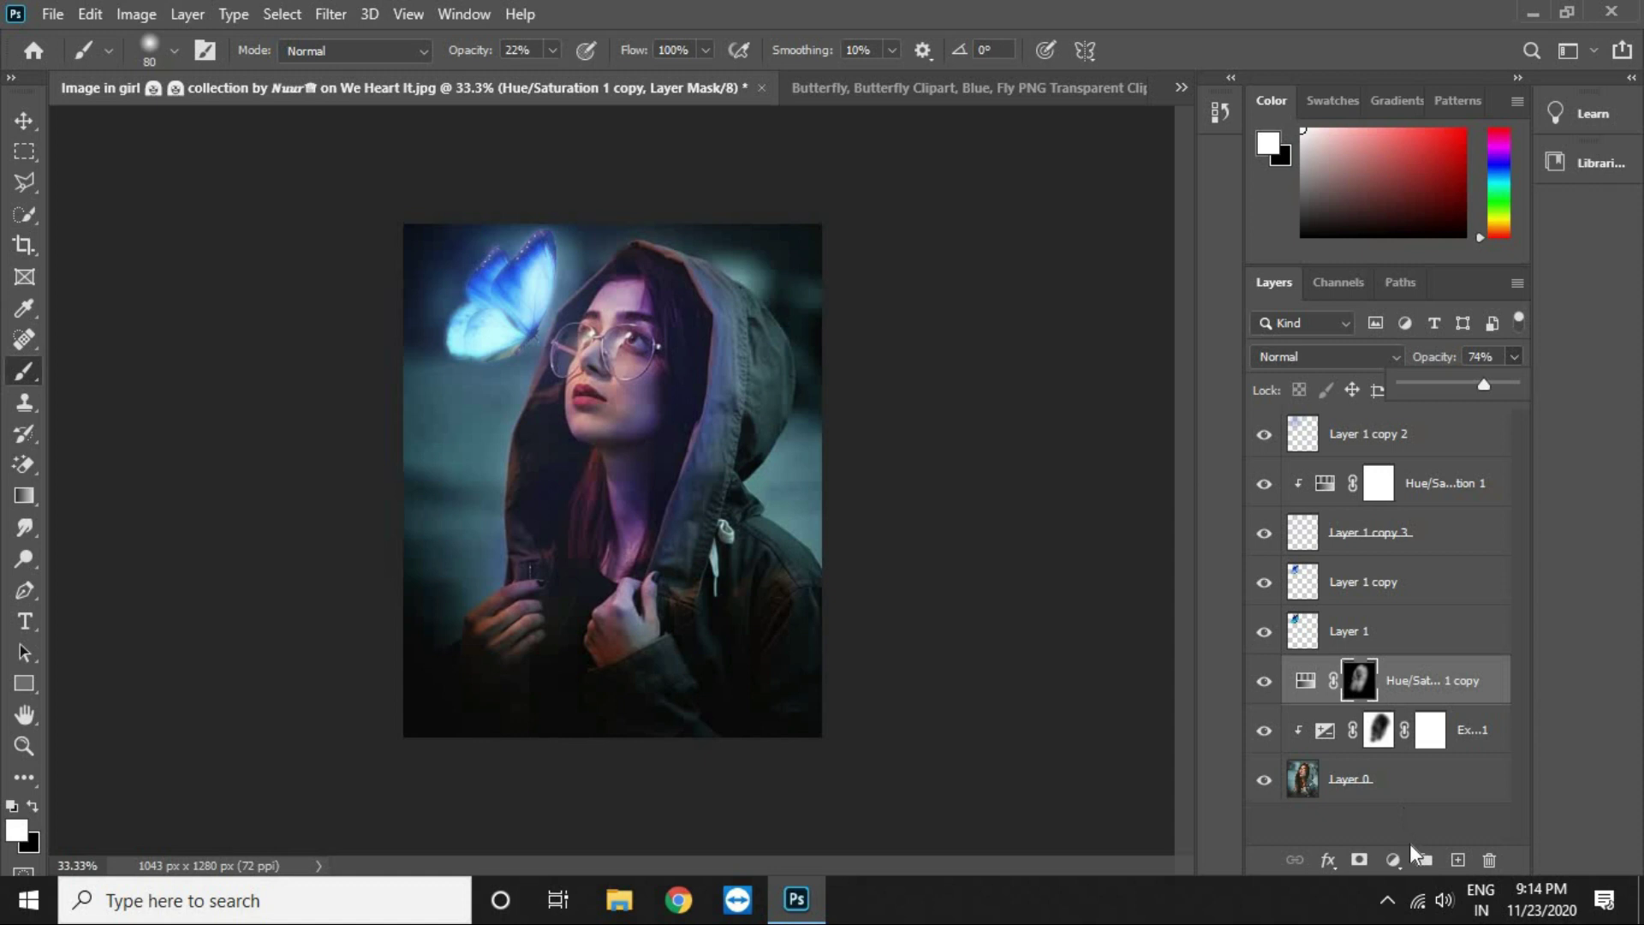
Step: Add a new layer above the copied Hue/Saturation adjustment and sample light blue #4492fd from the butterfly's wing as foreground colour
{"action": "left_click", "coordinate": [1458, 860]}
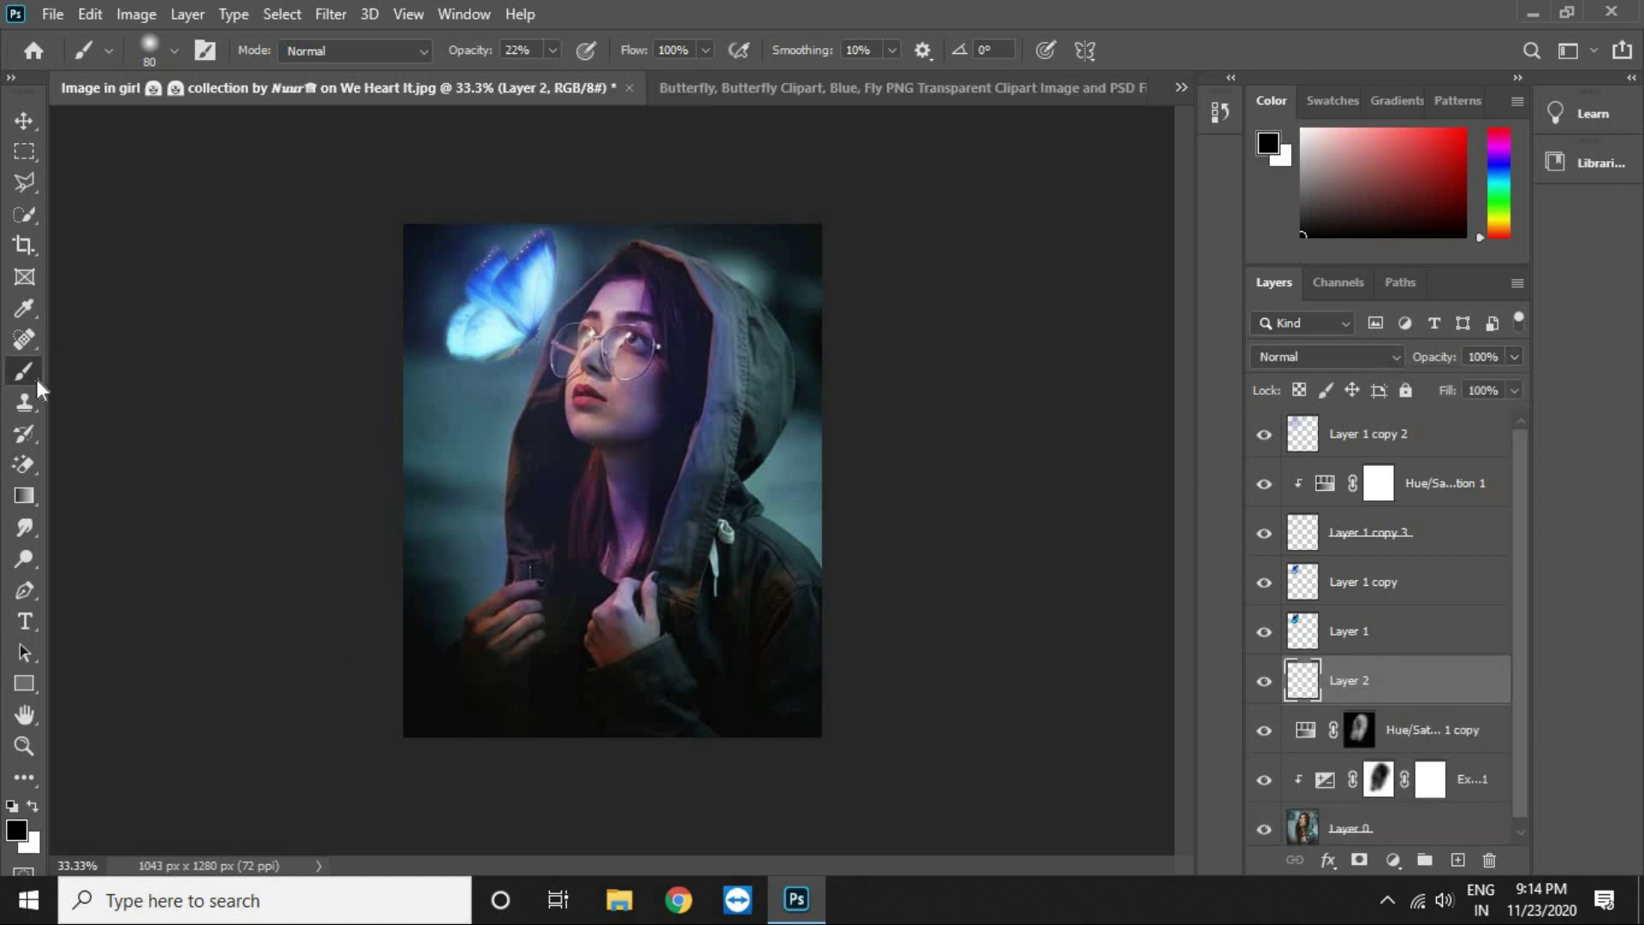
{"action": "left_click", "coordinate": [34, 805]}
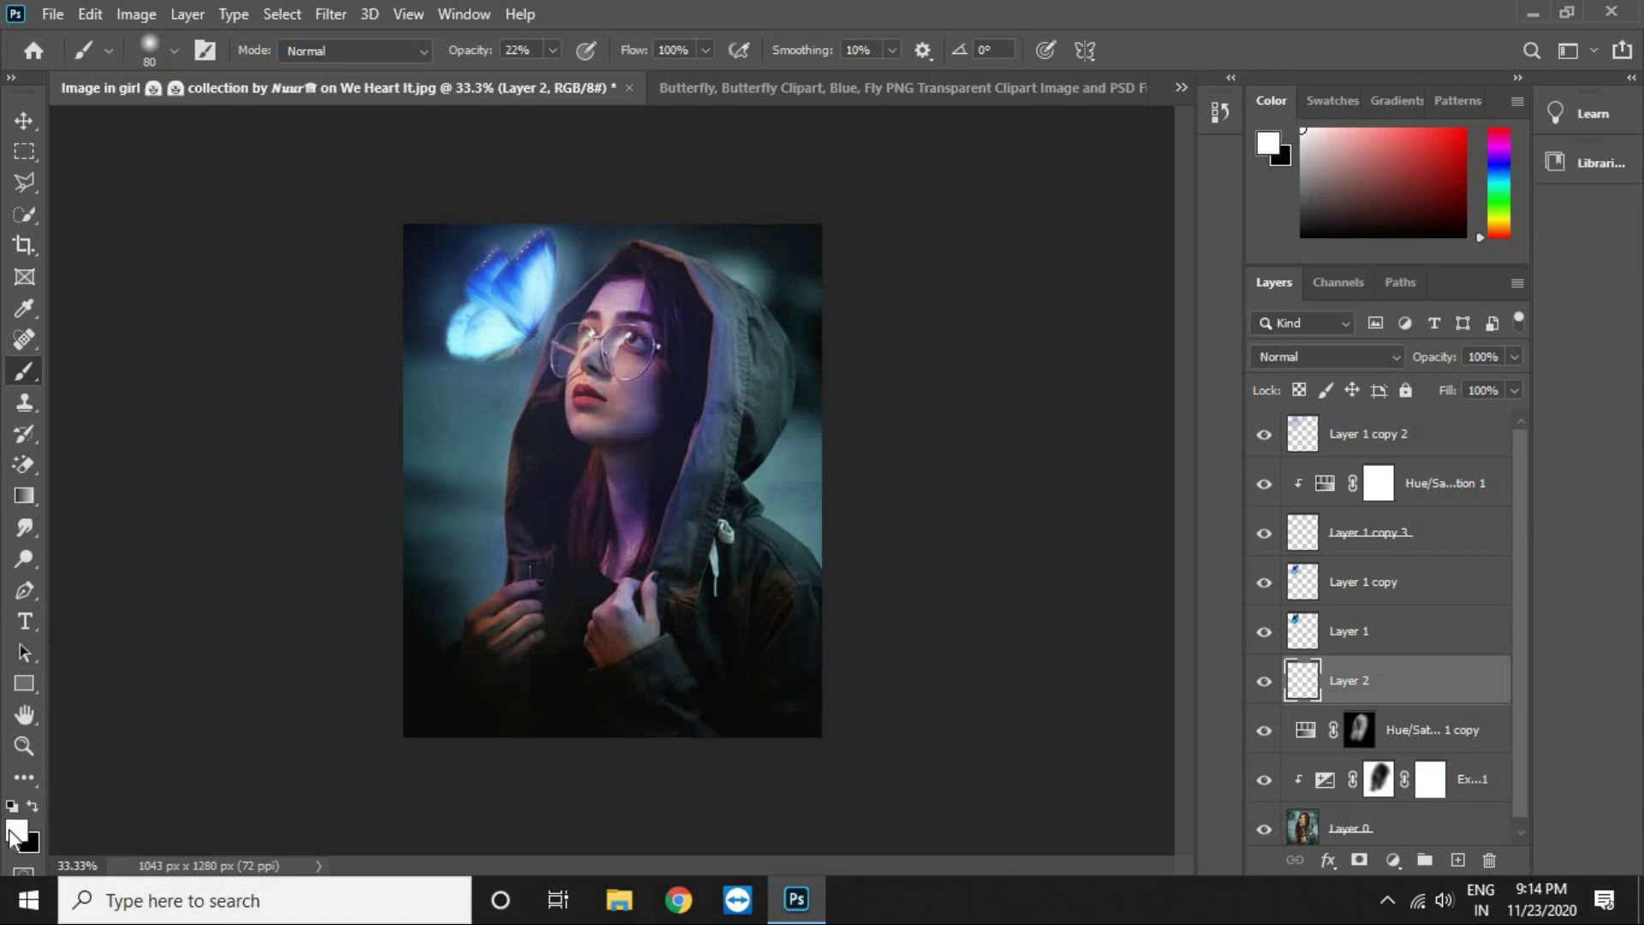
{"action": "left_click", "coordinate": [16, 828]}
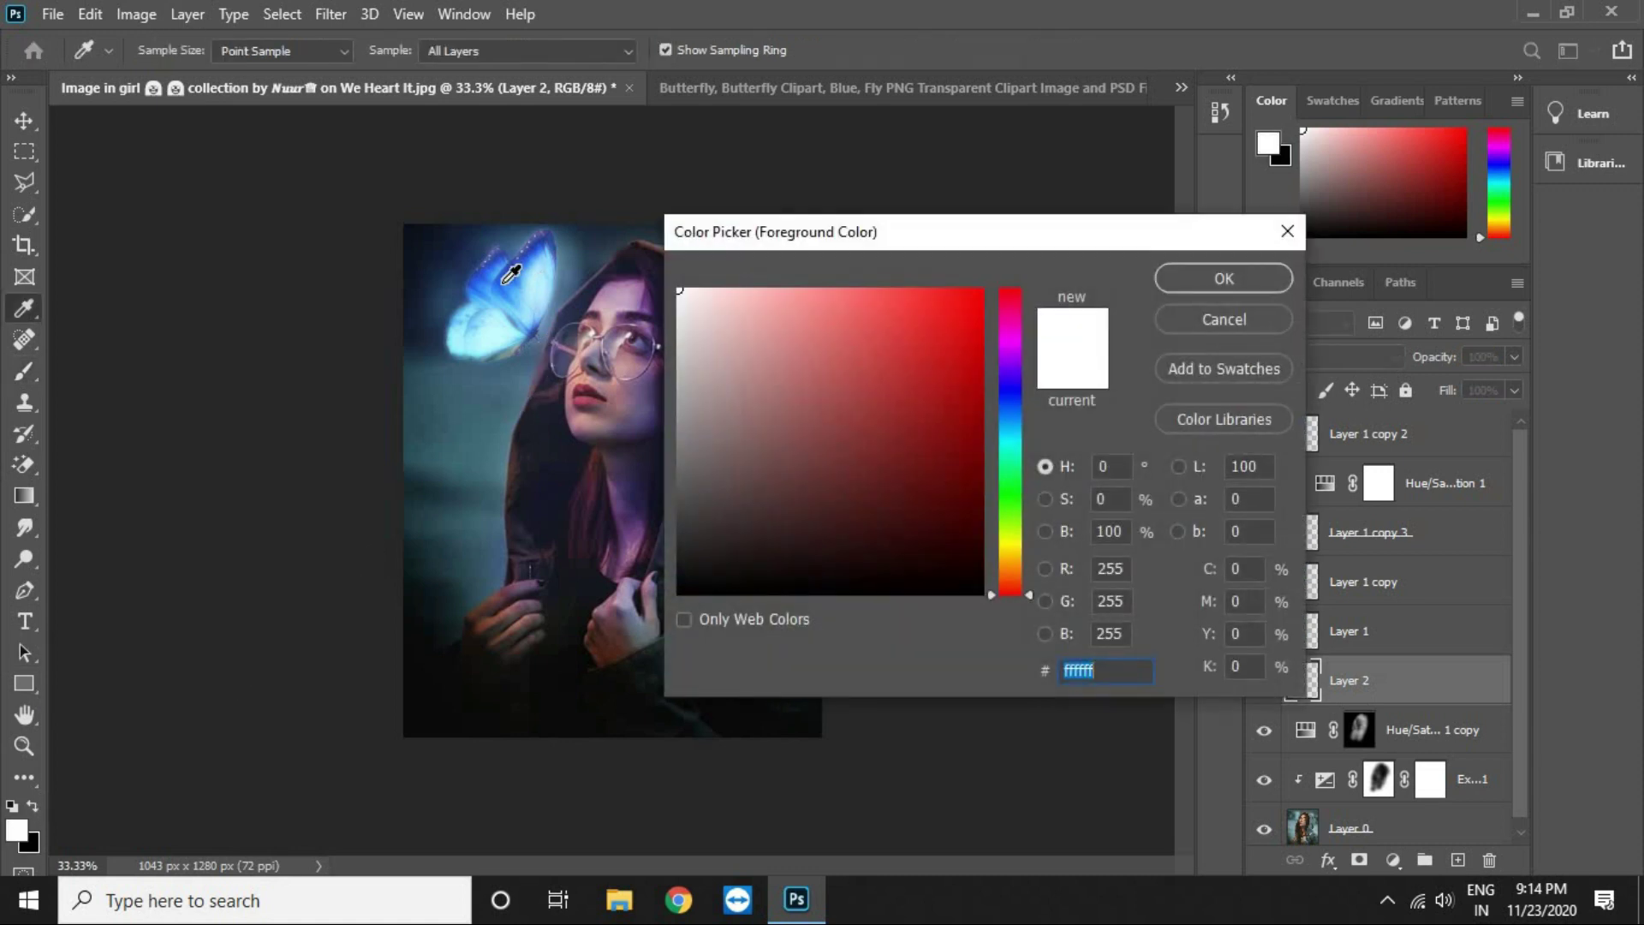
{"action": "left_click", "coordinate": [535, 283]}
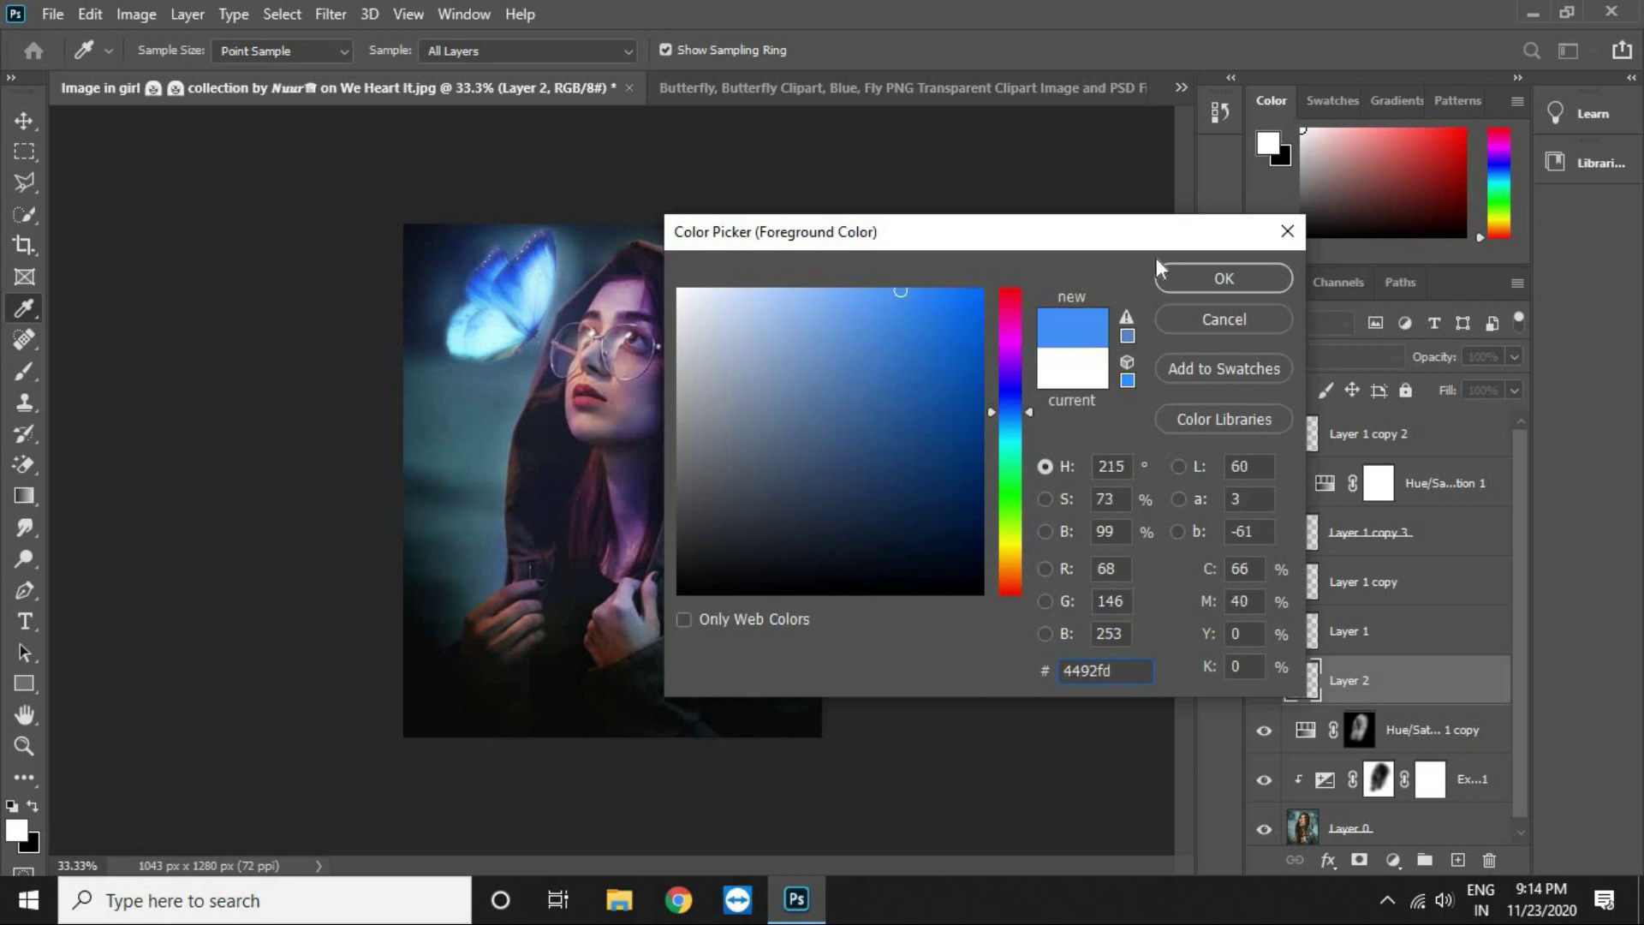
{"action": "left_click", "coordinate": [1180, 273]}
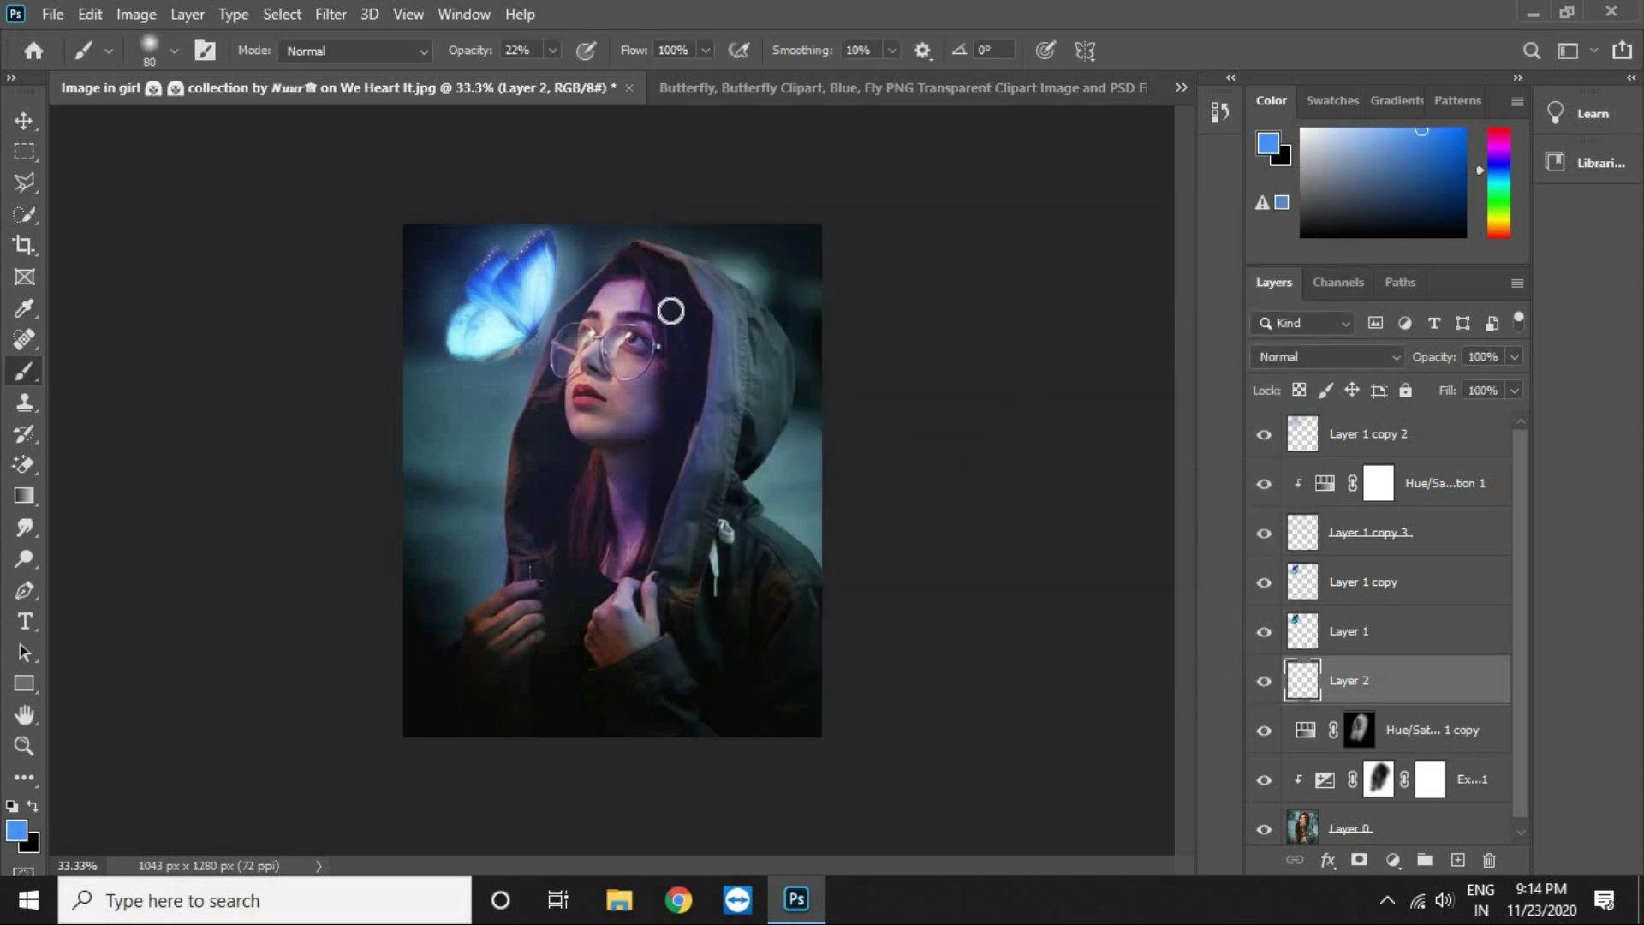
Step: Paint a deeper blue sampled from the butterfly's wing over the hair and neck on the new layer, using a 200 px brush at 9% opacity
{"action": "key", "text": "bracketright"}
{"action": "key", "text": "bracketright"}
{"action": "key", "text": "bracketright"}
{"action": "key", "text": "bracketright"}
{"action": "key", "text": "bracketright"}
{"action": "key", "text": "bracketright"}
{"action": "left_click", "coordinate": [16, 829]}
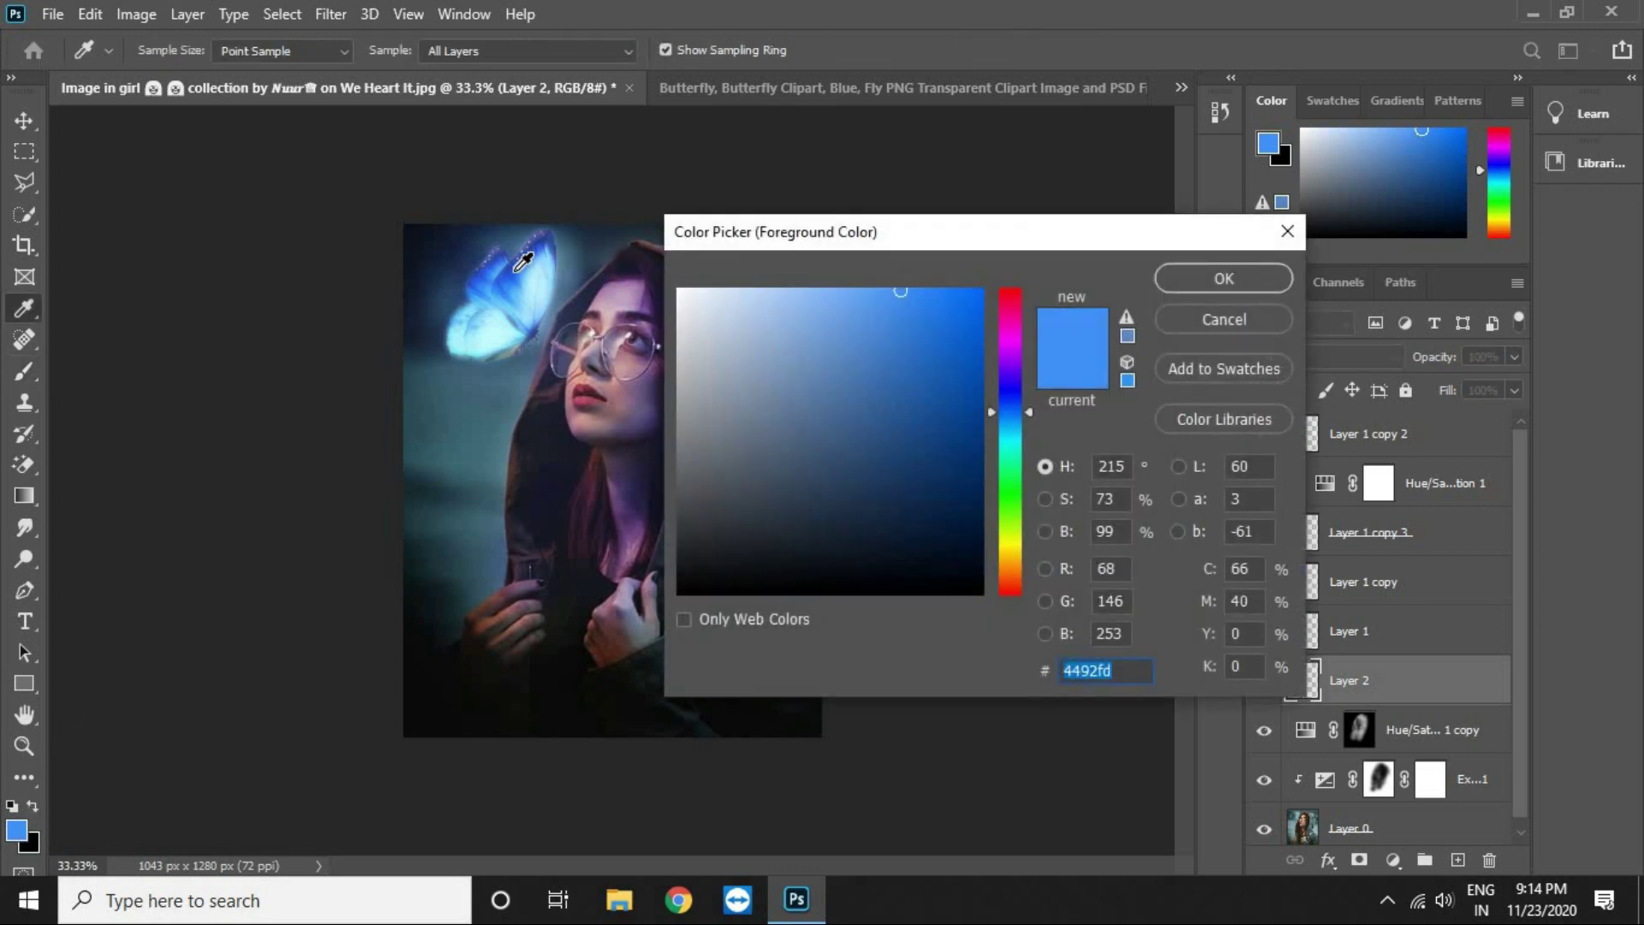
{"action": "left_click", "coordinate": [523, 261]}
{"action": "left_click", "coordinate": [1225, 278]}
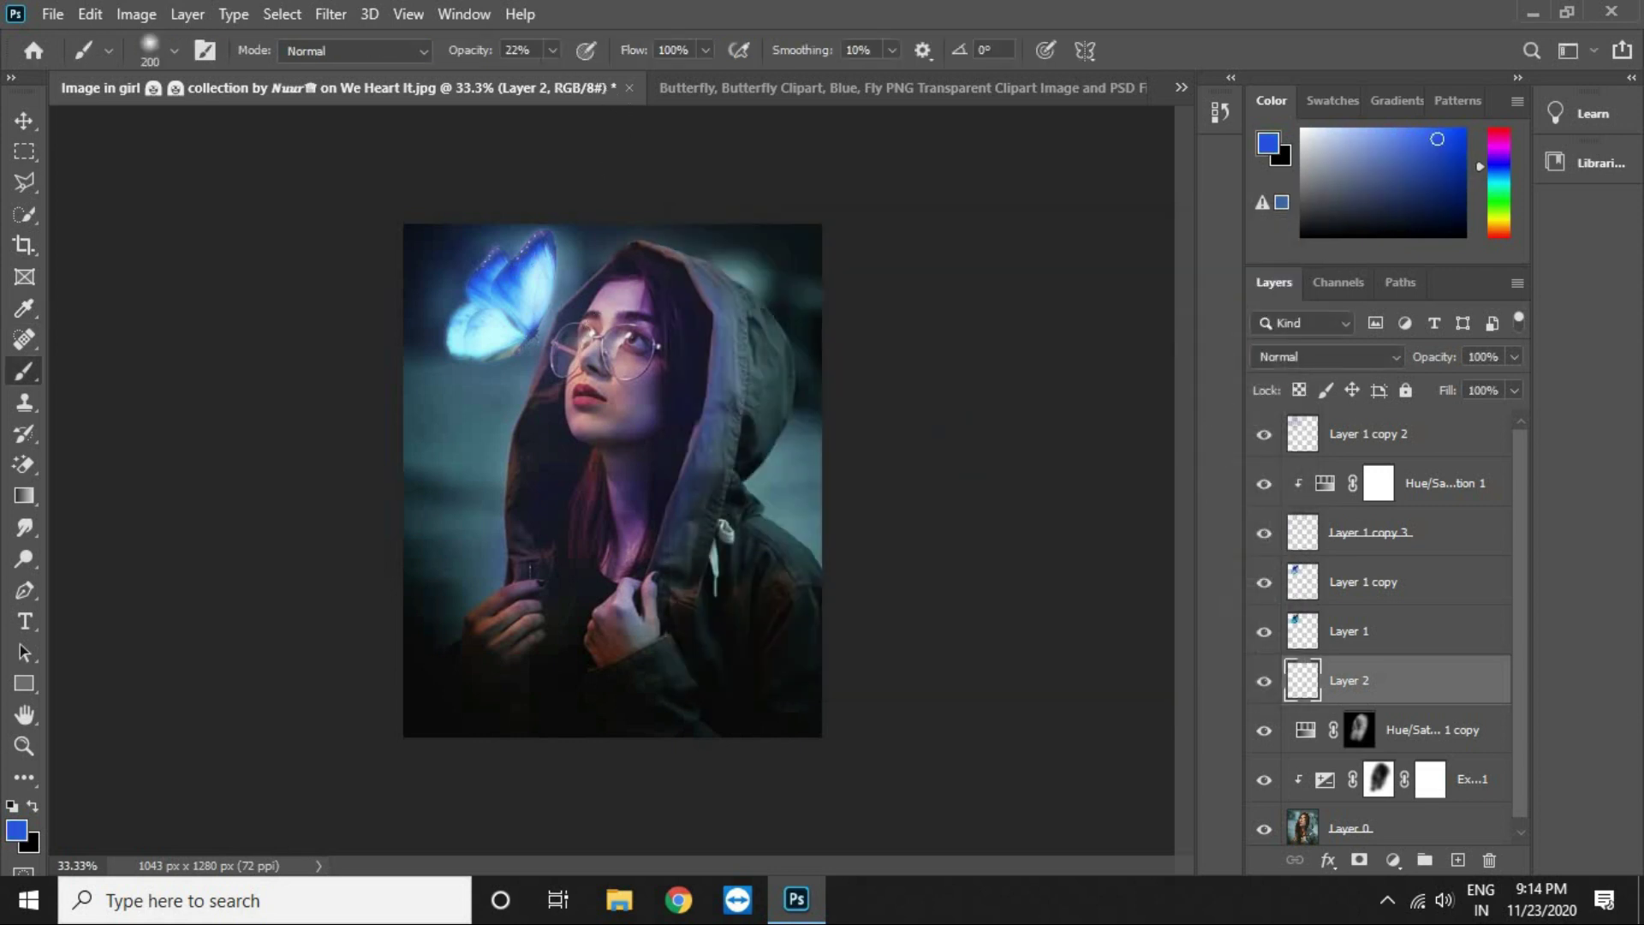
{"action": "left_click", "coordinate": [554, 50]}
{"action": "left_click", "coordinate": [538, 75]}
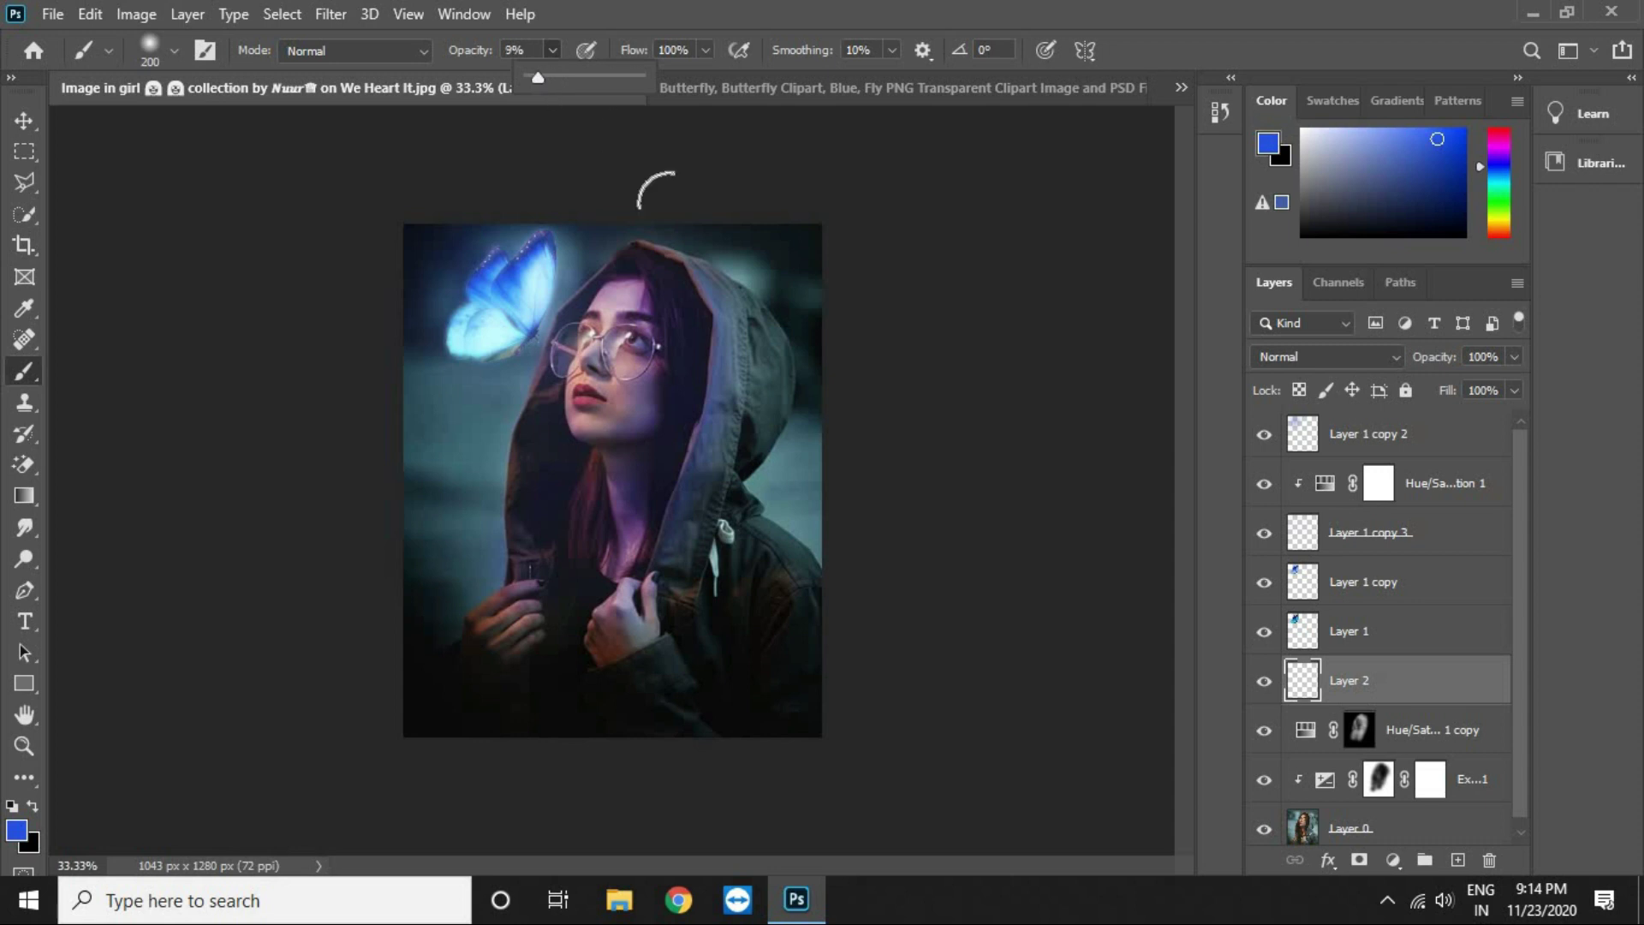
{"action": "left_click", "coordinate": [662, 303]}
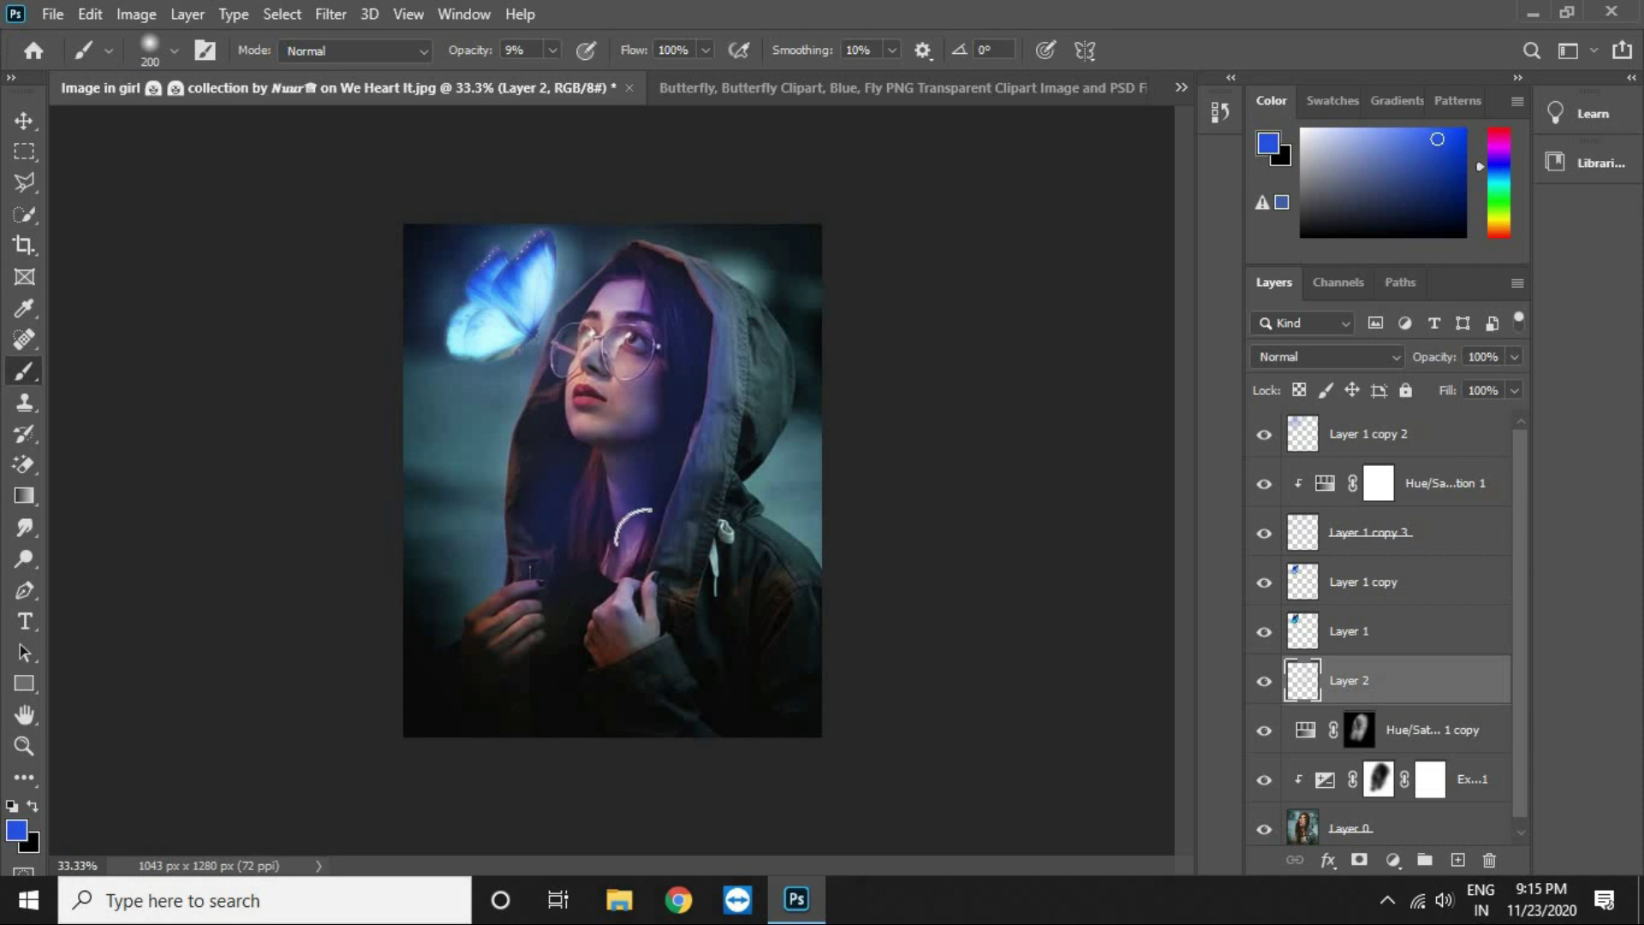
Step: Paint more blue over the hands and neck on Layer 2, varying the brush size up to 200 px at 9% opacity
{"action": "key", "text": "bracketleft"}
{"action": "key", "text": "bracketleft"}
{"action": "key", "text": "bracketleft"}
{"action": "key", "text": "bracketleft"}
{"action": "key", "text": "bracketleft"}
{"action": "key", "text": "bracketright"}
{"action": "key", "text": "bracketright"}
{"action": "key", "text": "bracketright"}
{"action": "key", "text": "bracketright"}
{"action": "key", "text": "bracketright"}
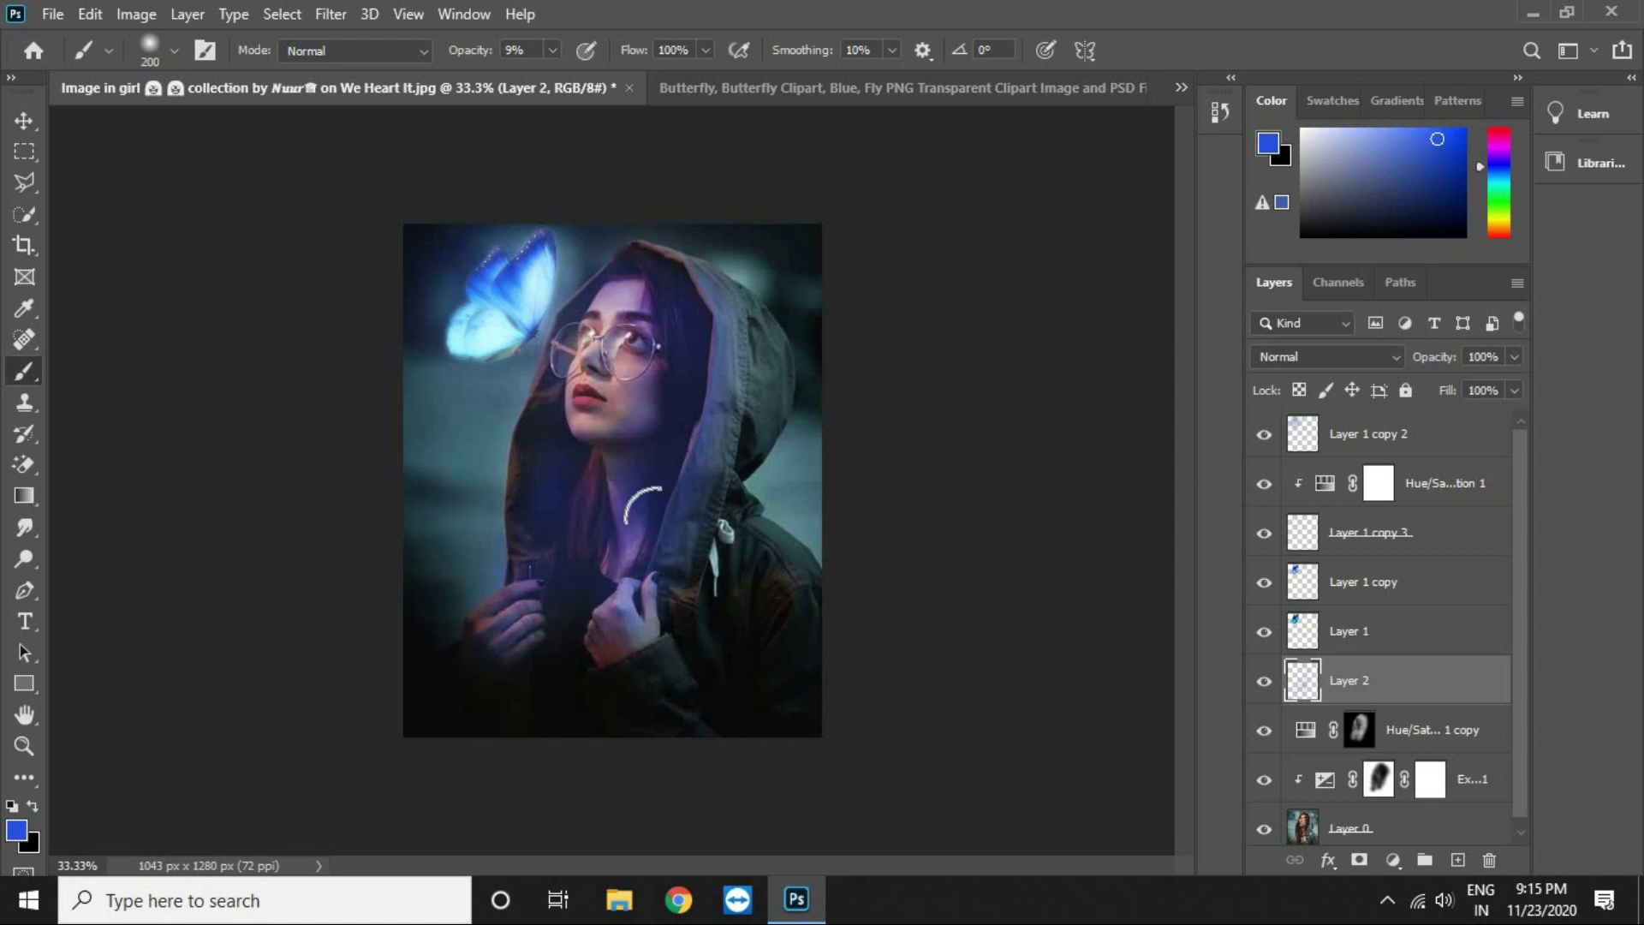
Step: Refine the blue paint around the neck with a 100 px brush and lower Layer 2's opacity to 67%
{"action": "key", "text": "bracketleft"}
{"action": "key", "text": "bracketleft"}
{"action": "key", "text": "bracketleft"}
{"action": "key", "text": "bracketleft"}
{"action": "left_click", "coordinate": [1513, 357]}
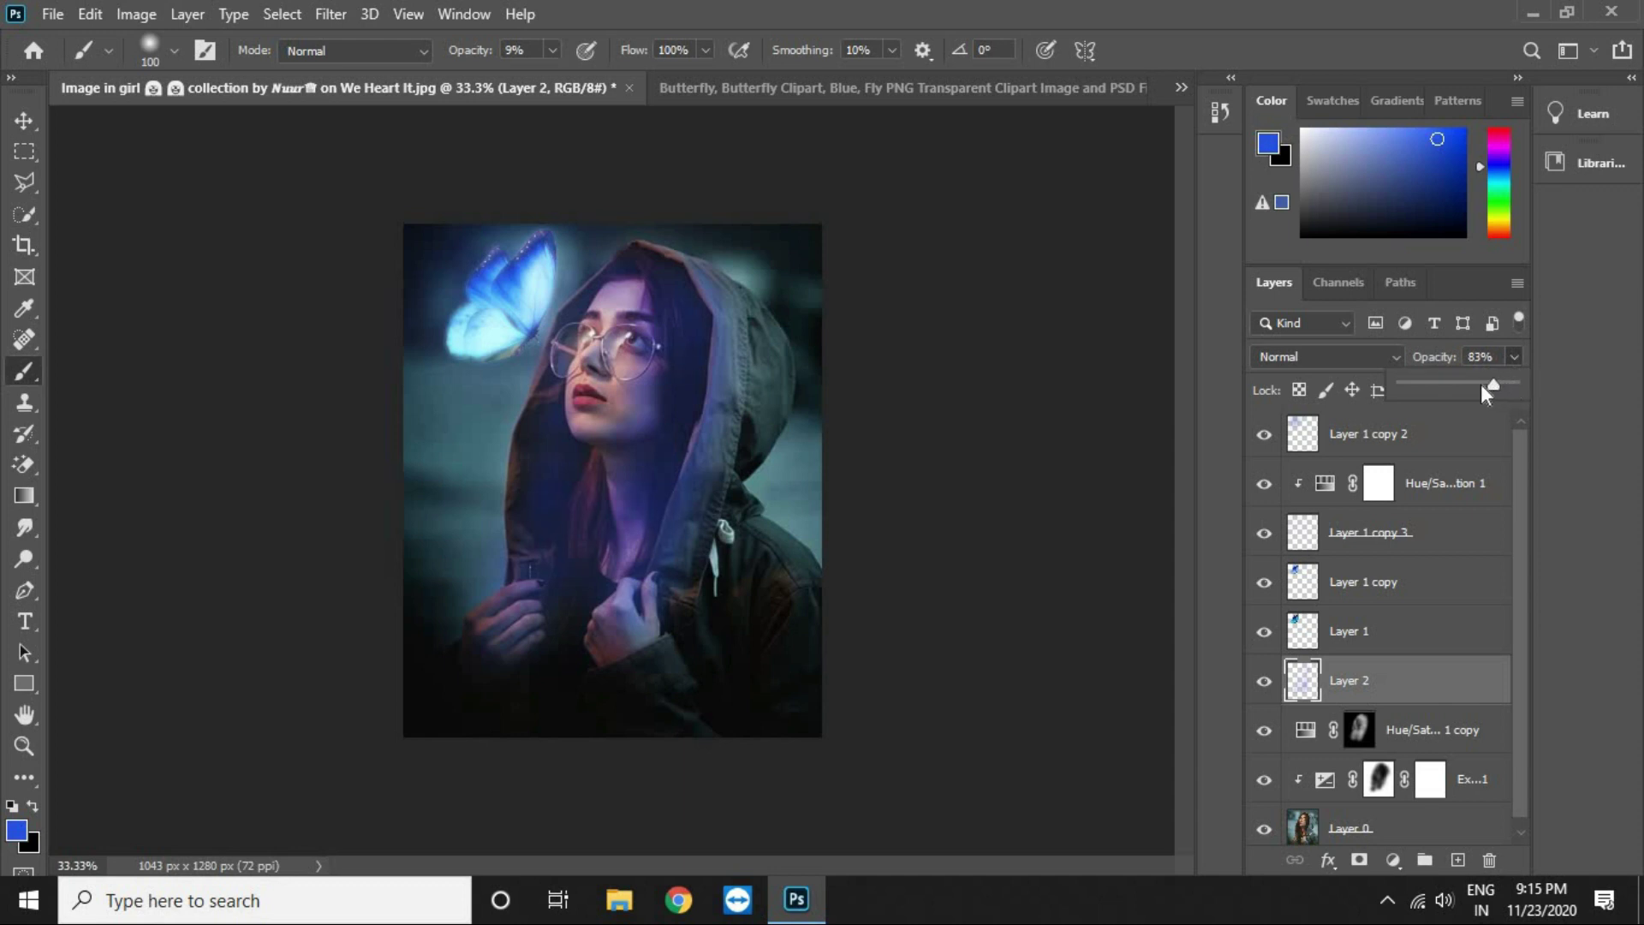
Step: Paint blue over the face and hood with a 175 px brush at 14% opacity, and reduce Layer 2's opacity to 59%
{"action": "key", "text": "bracketright"}
{"action": "key", "text": "bracketright"}
{"action": "key", "text": "bracketright"}
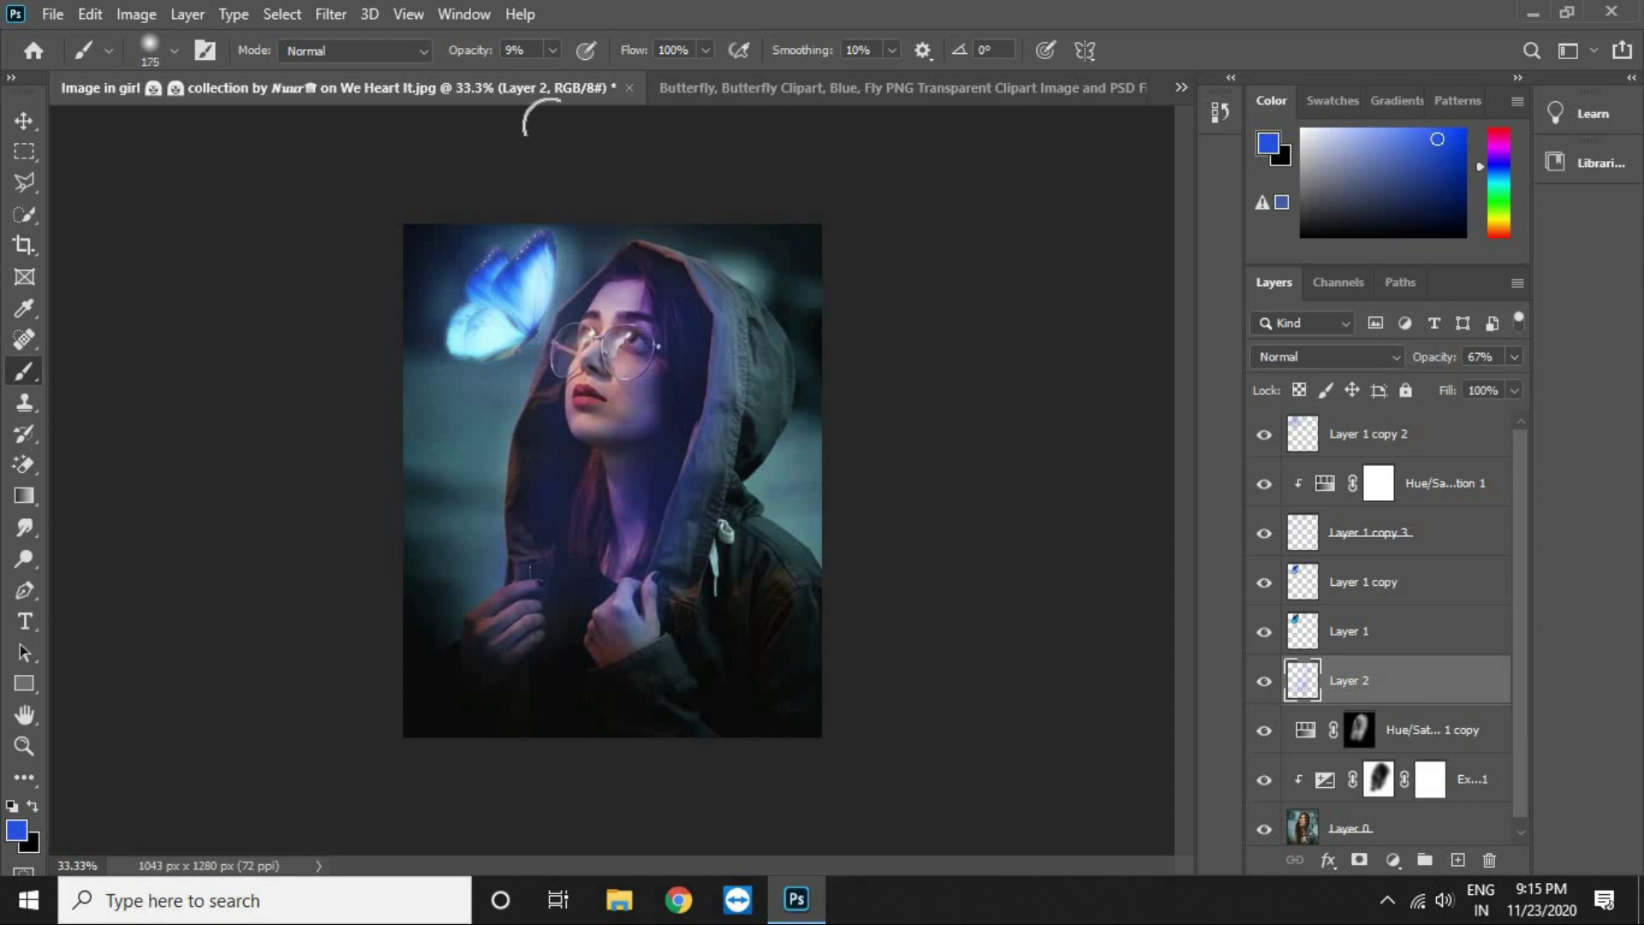
{"action": "left_click", "coordinate": [552, 49]}
{"action": "left_click", "coordinate": [559, 79]}
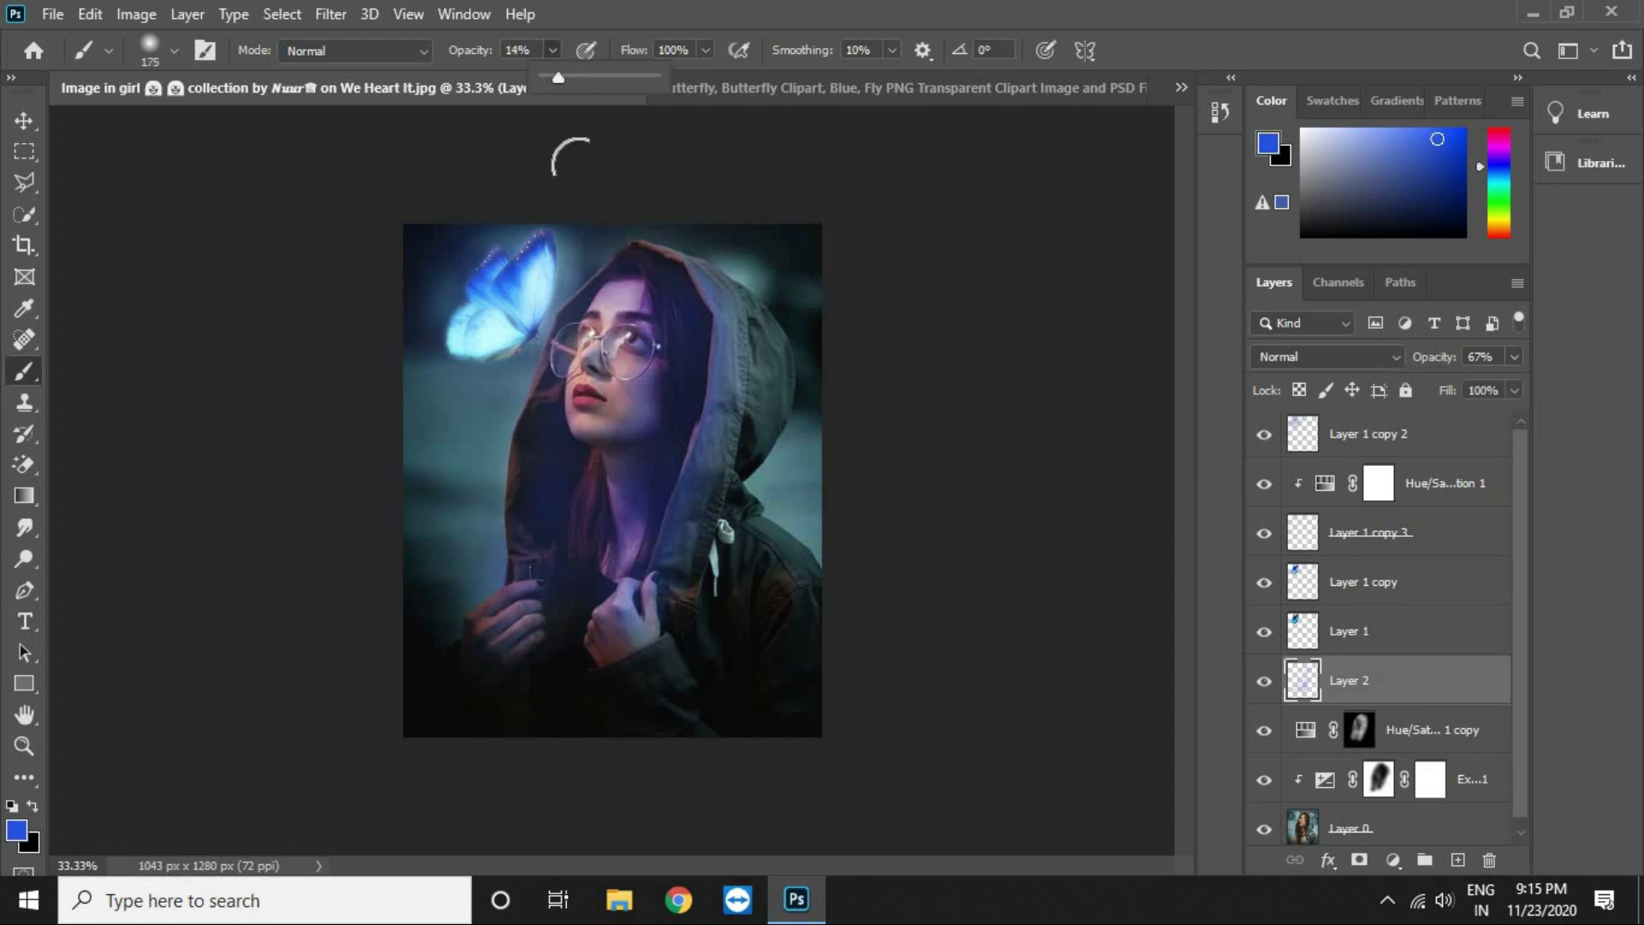
{"action": "left_click", "coordinate": [632, 418]}
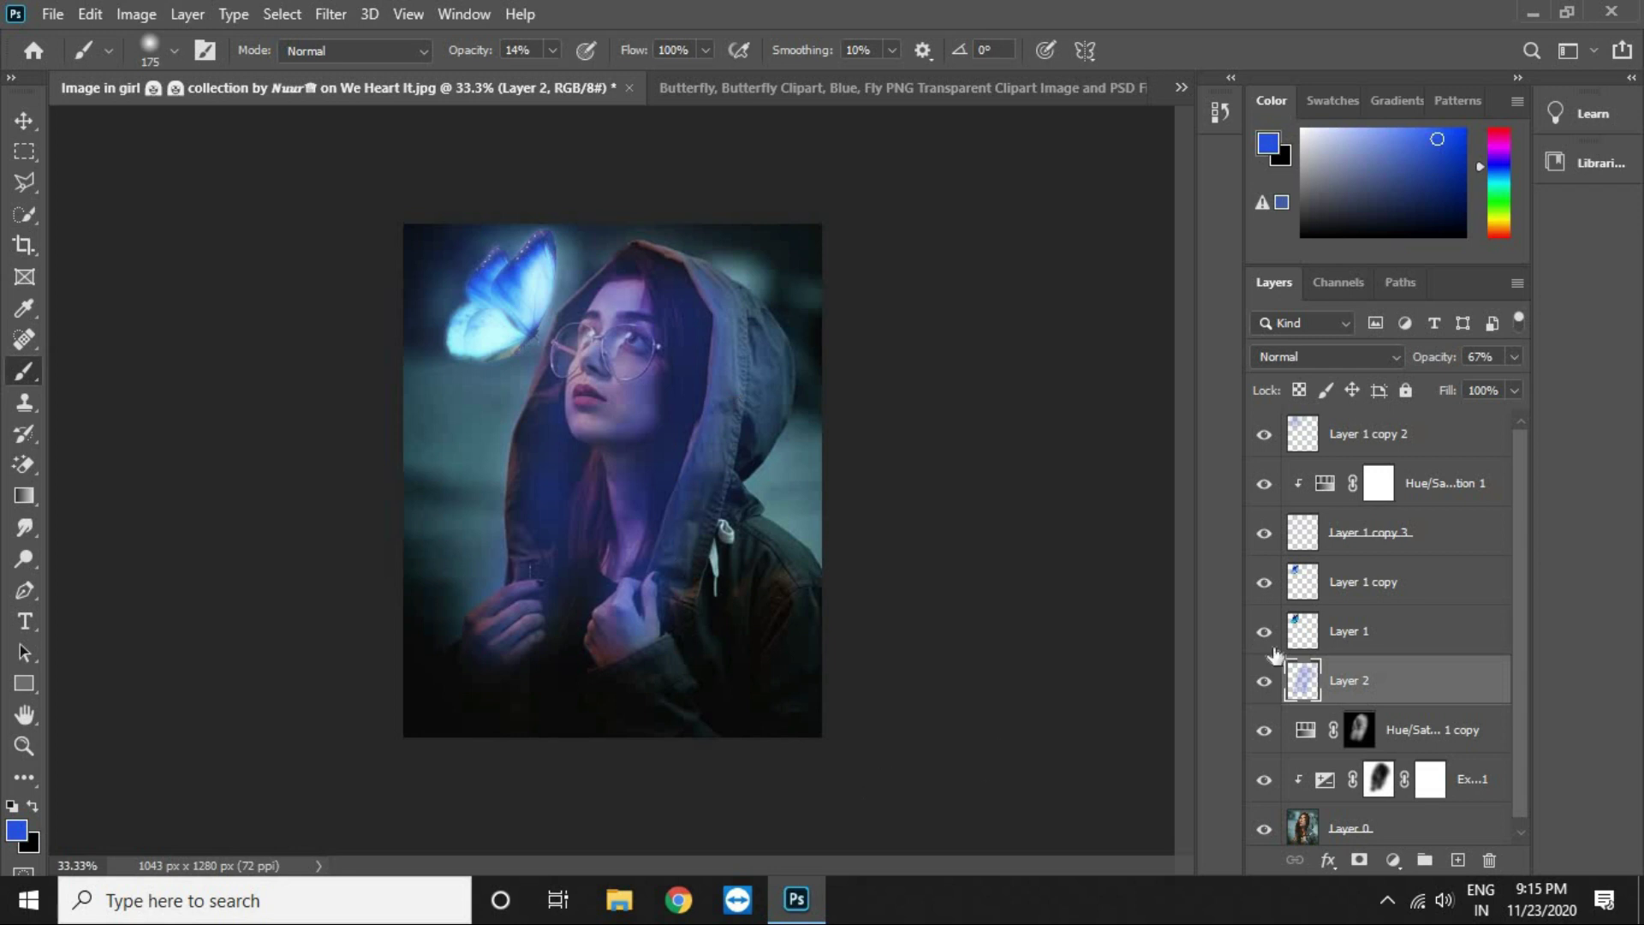
{"action": "left_click", "coordinate": [1513, 359]}
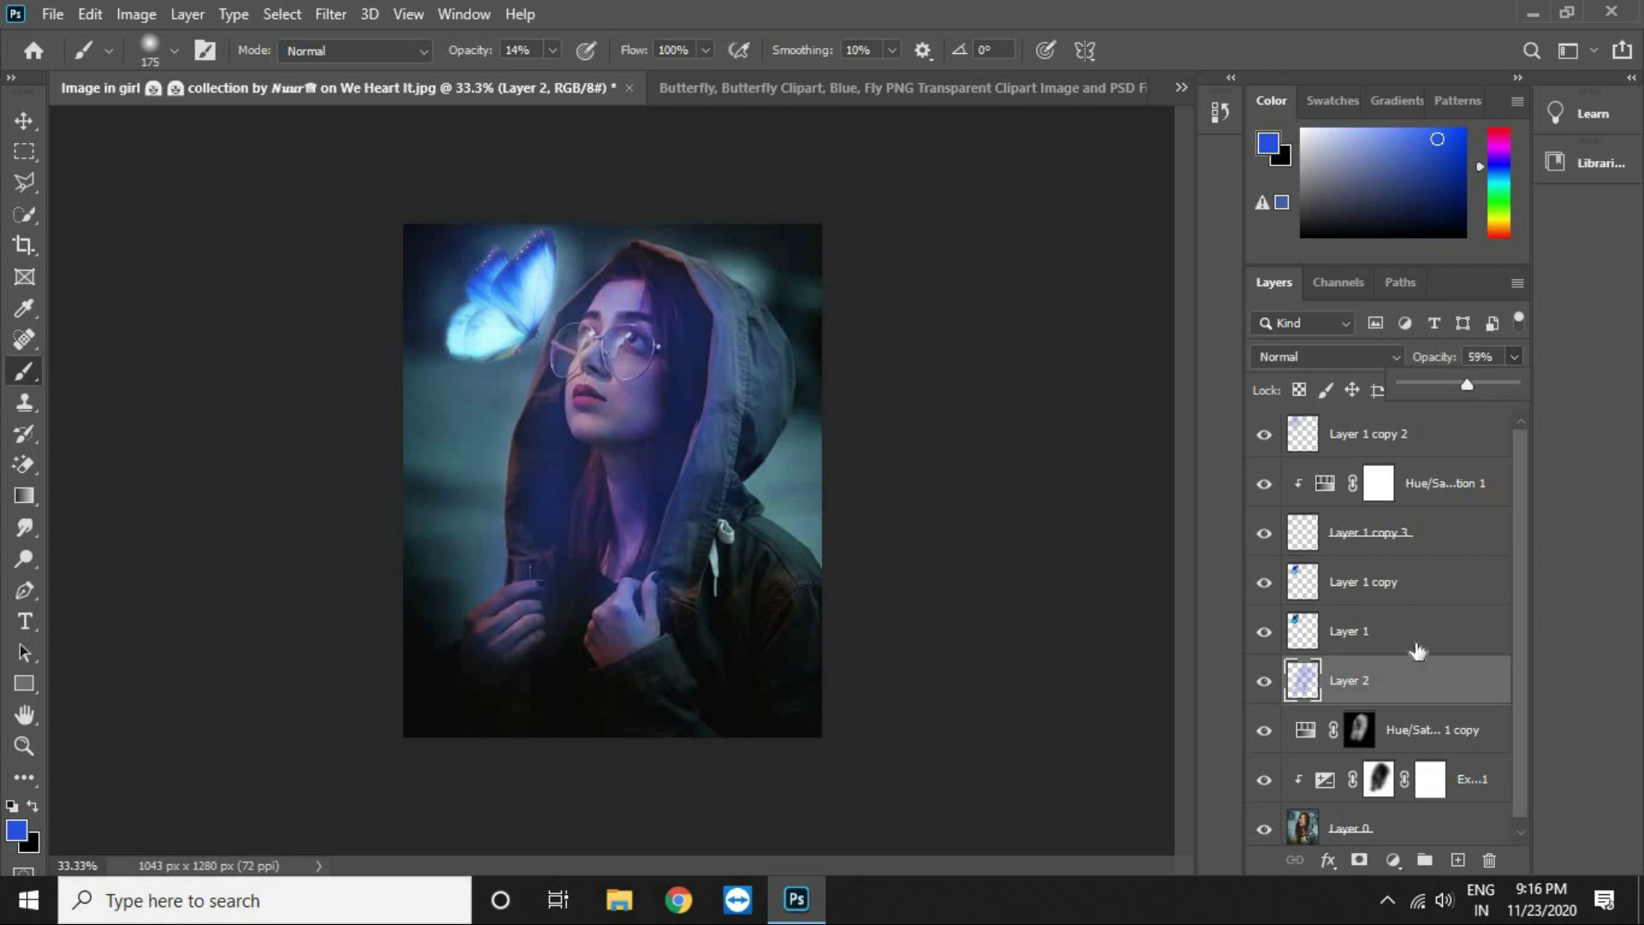
Step: Clip a Selective Color adjustment to Layer 2 and set its Blues to Yellow +81% and Black +42%, also adjusting Magenta
{"action": "left_click", "coordinate": [1392, 860]}
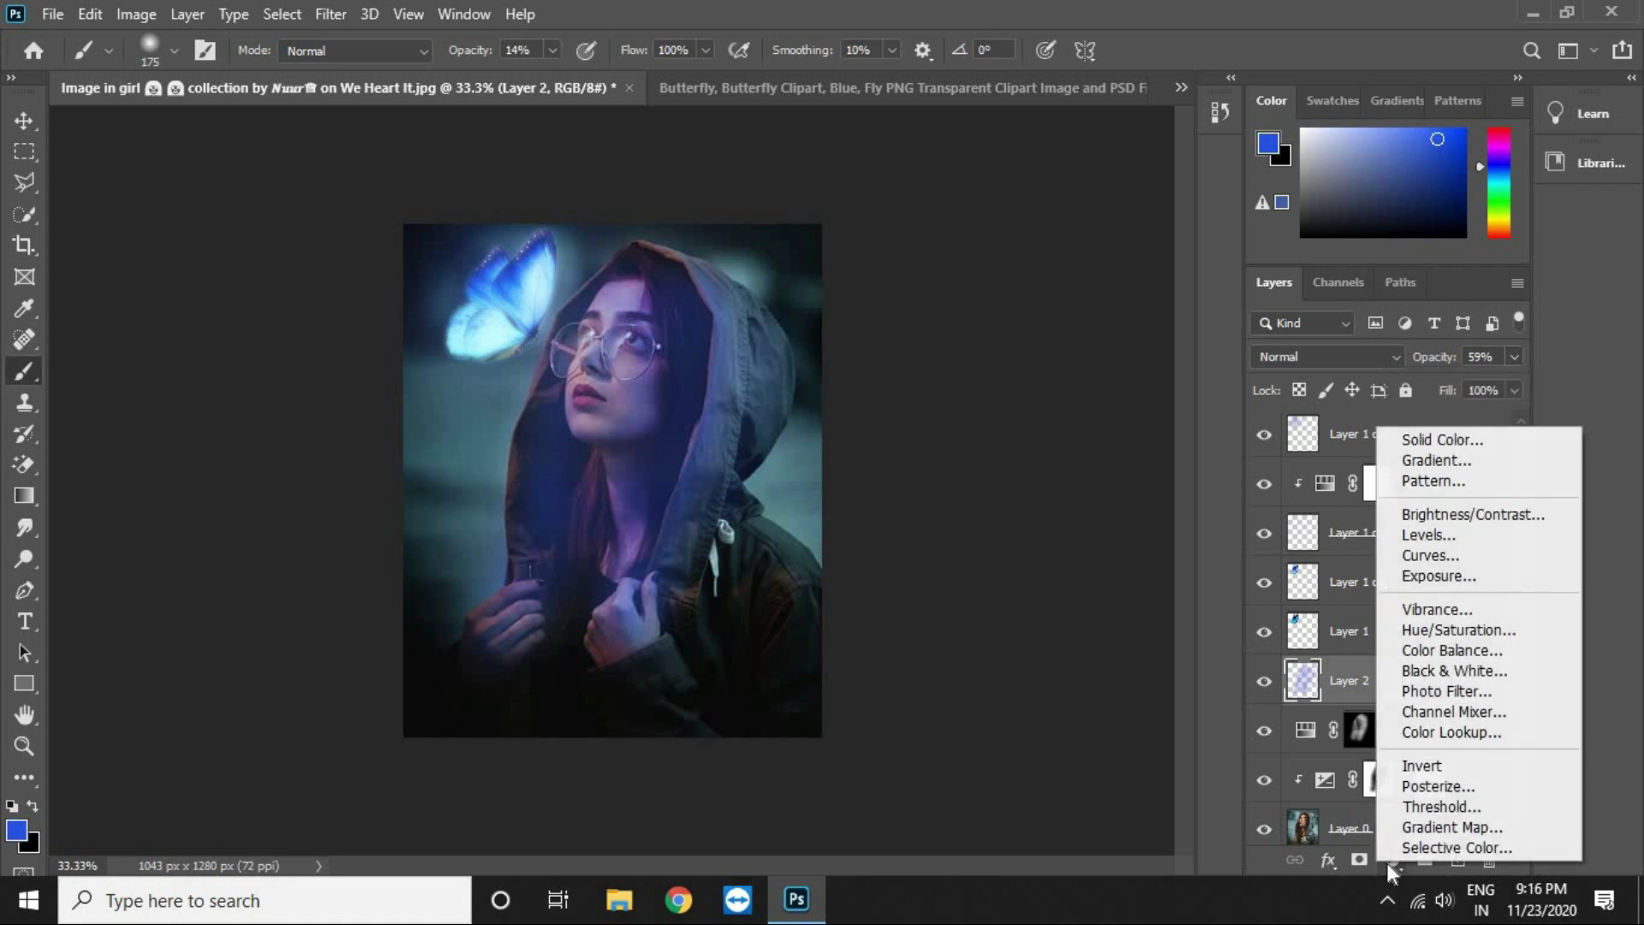
{"action": "left_click", "coordinate": [1441, 846]}
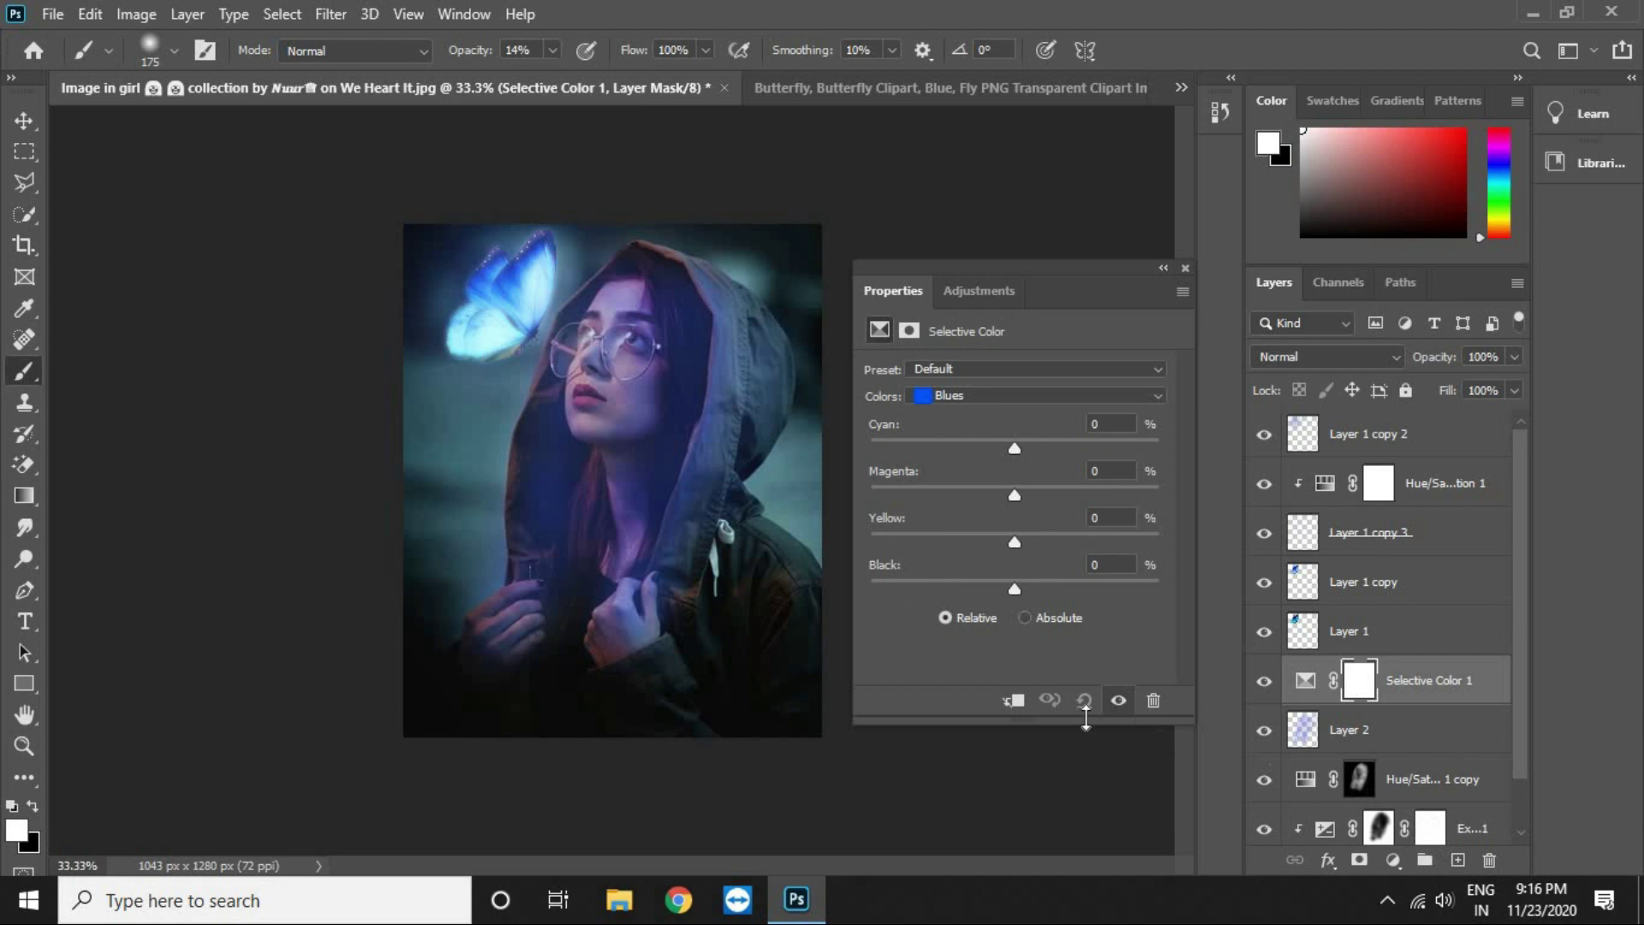
{"action": "left_click", "coordinate": [1012, 702]}
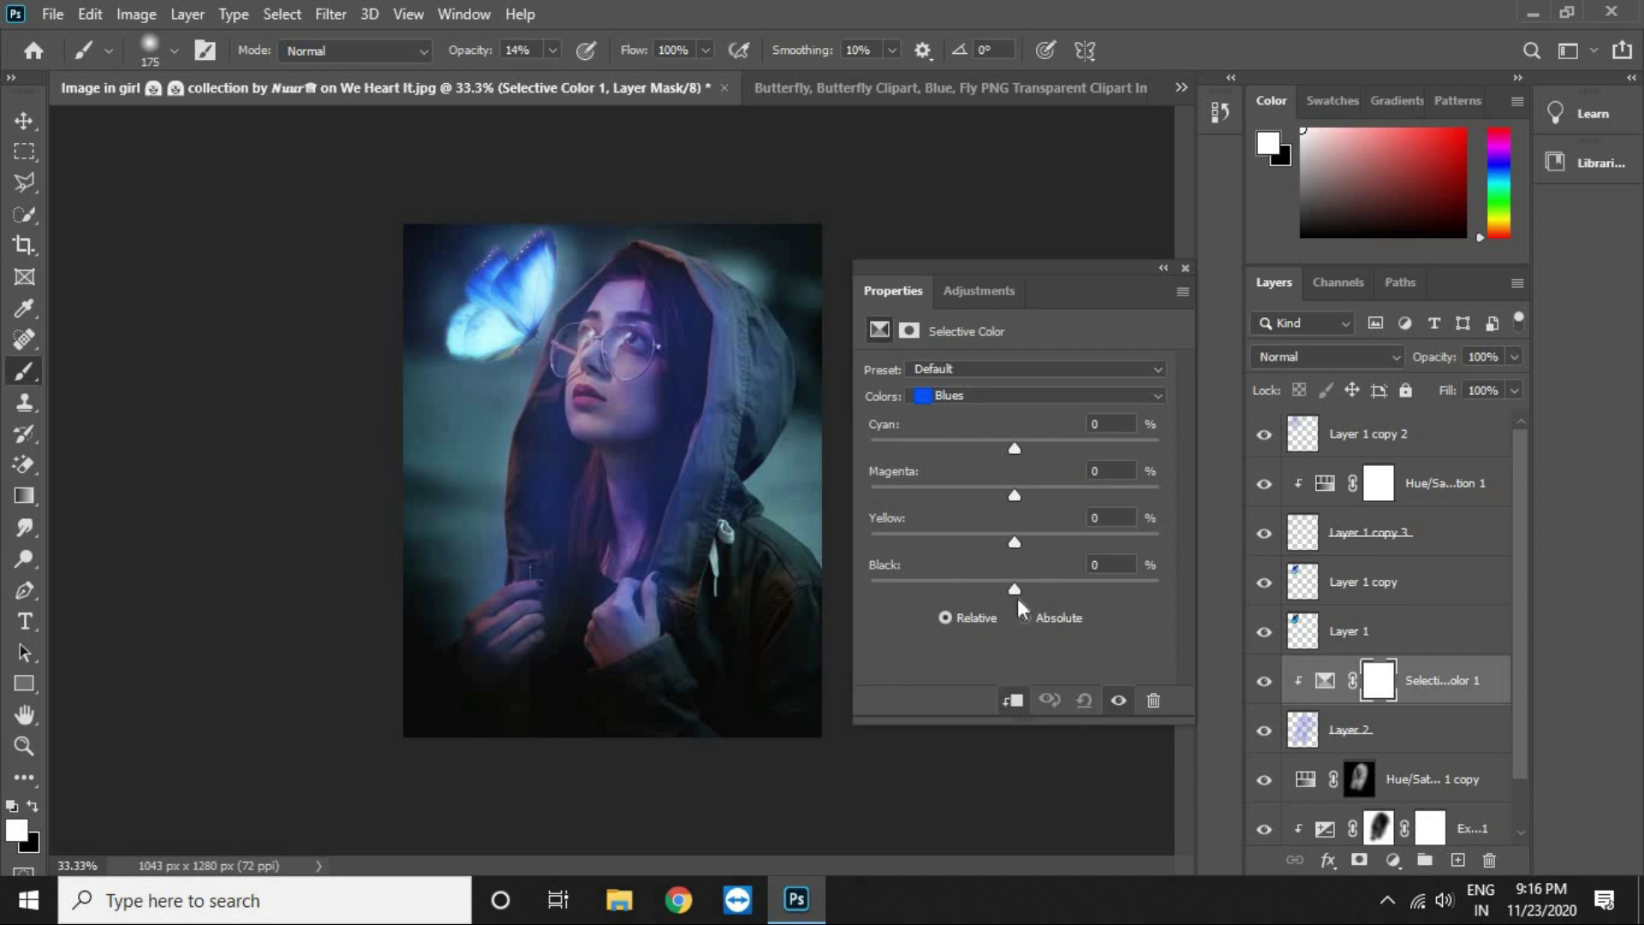
{"action": "left_click_drag", "start_coordinate": [1017, 589], "coordinate": [1132, 507]}
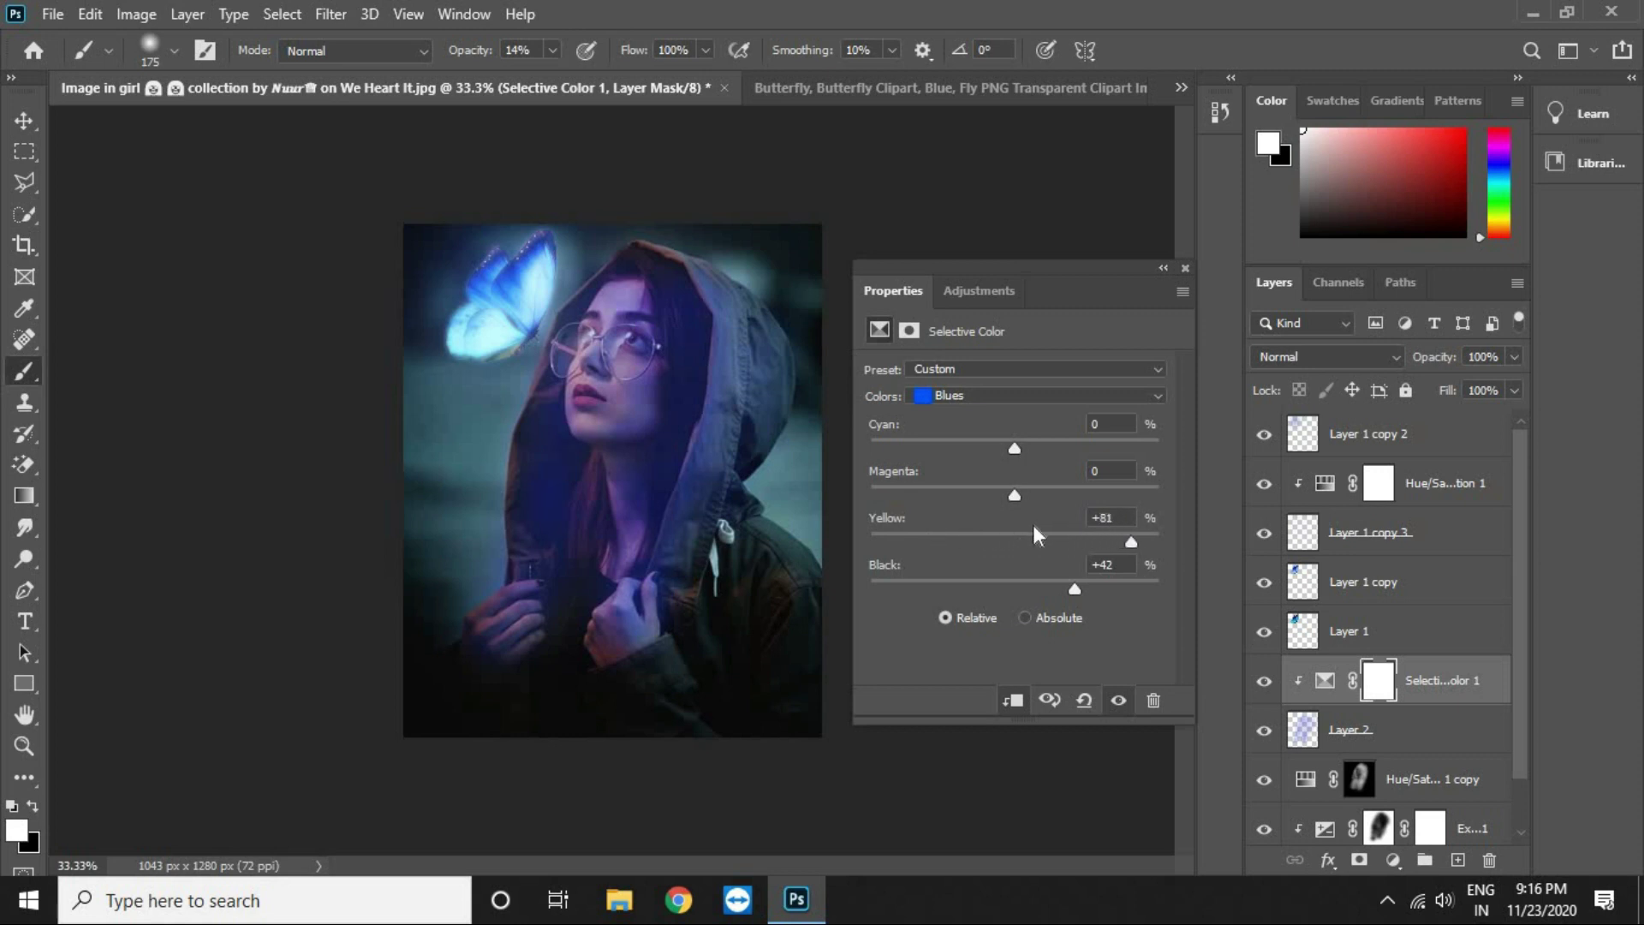
{"action": "left_click_drag", "start_coordinate": [1014, 497], "coordinate": [1038, 456]}
Step: Set the Selective Color Neutrals to Cyan -41%, Magenta -13%, Yellow -2% and Black +68%
{"action": "left_click", "coordinate": [977, 396]}
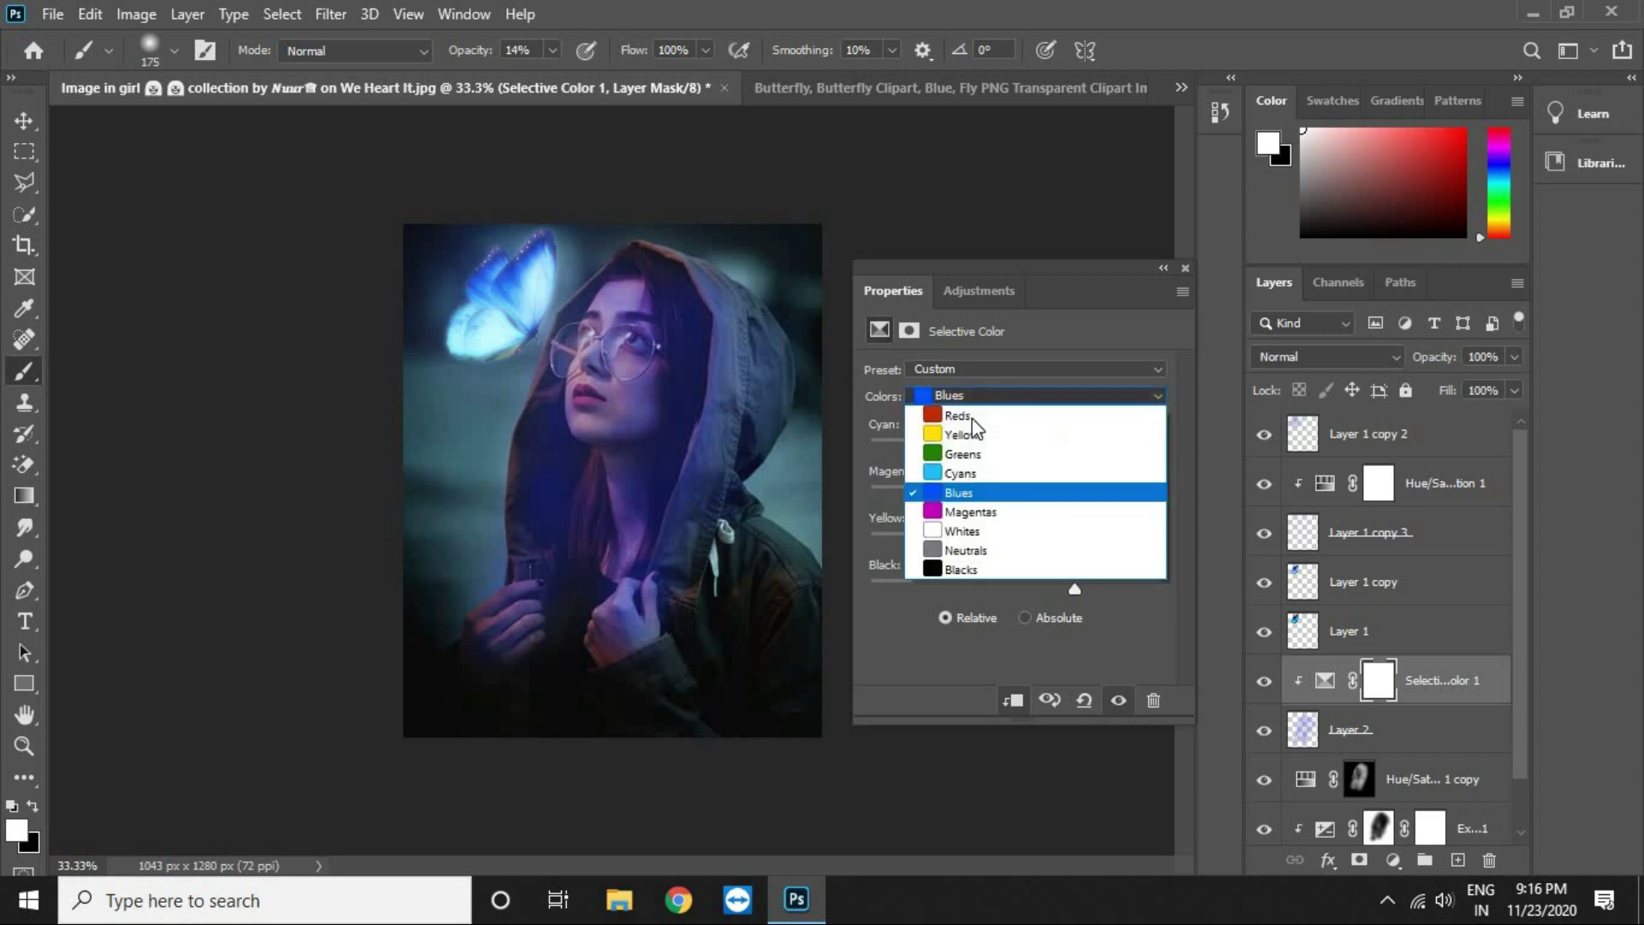
{"action": "left_click", "coordinate": [963, 553]}
{"action": "left_click", "coordinate": [1015, 443]}
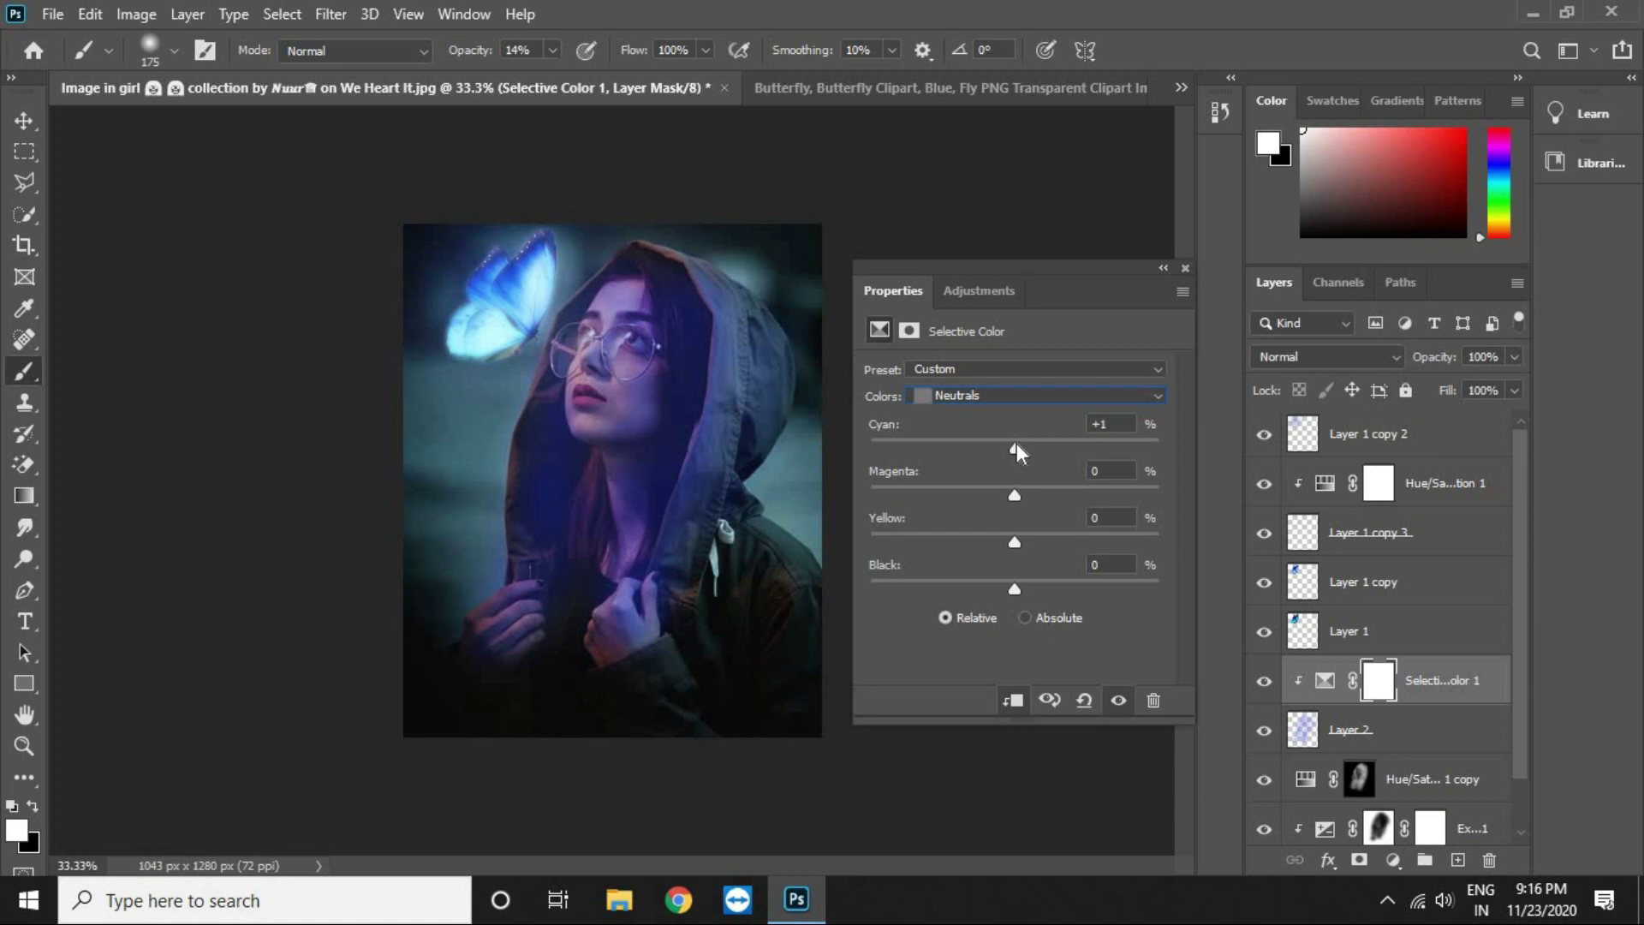
{"action": "left_click_drag", "start_coordinate": [1096, 421], "coordinate": [956, 434]}
{"action": "left_click_drag", "start_coordinate": [1021, 492], "coordinate": [982, 462]}
{"action": "left_click_drag", "start_coordinate": [1022, 537], "coordinate": [886, 511]}
{"action": "left_click_drag", "start_coordinate": [1131, 550], "coordinate": [1112, 521]}
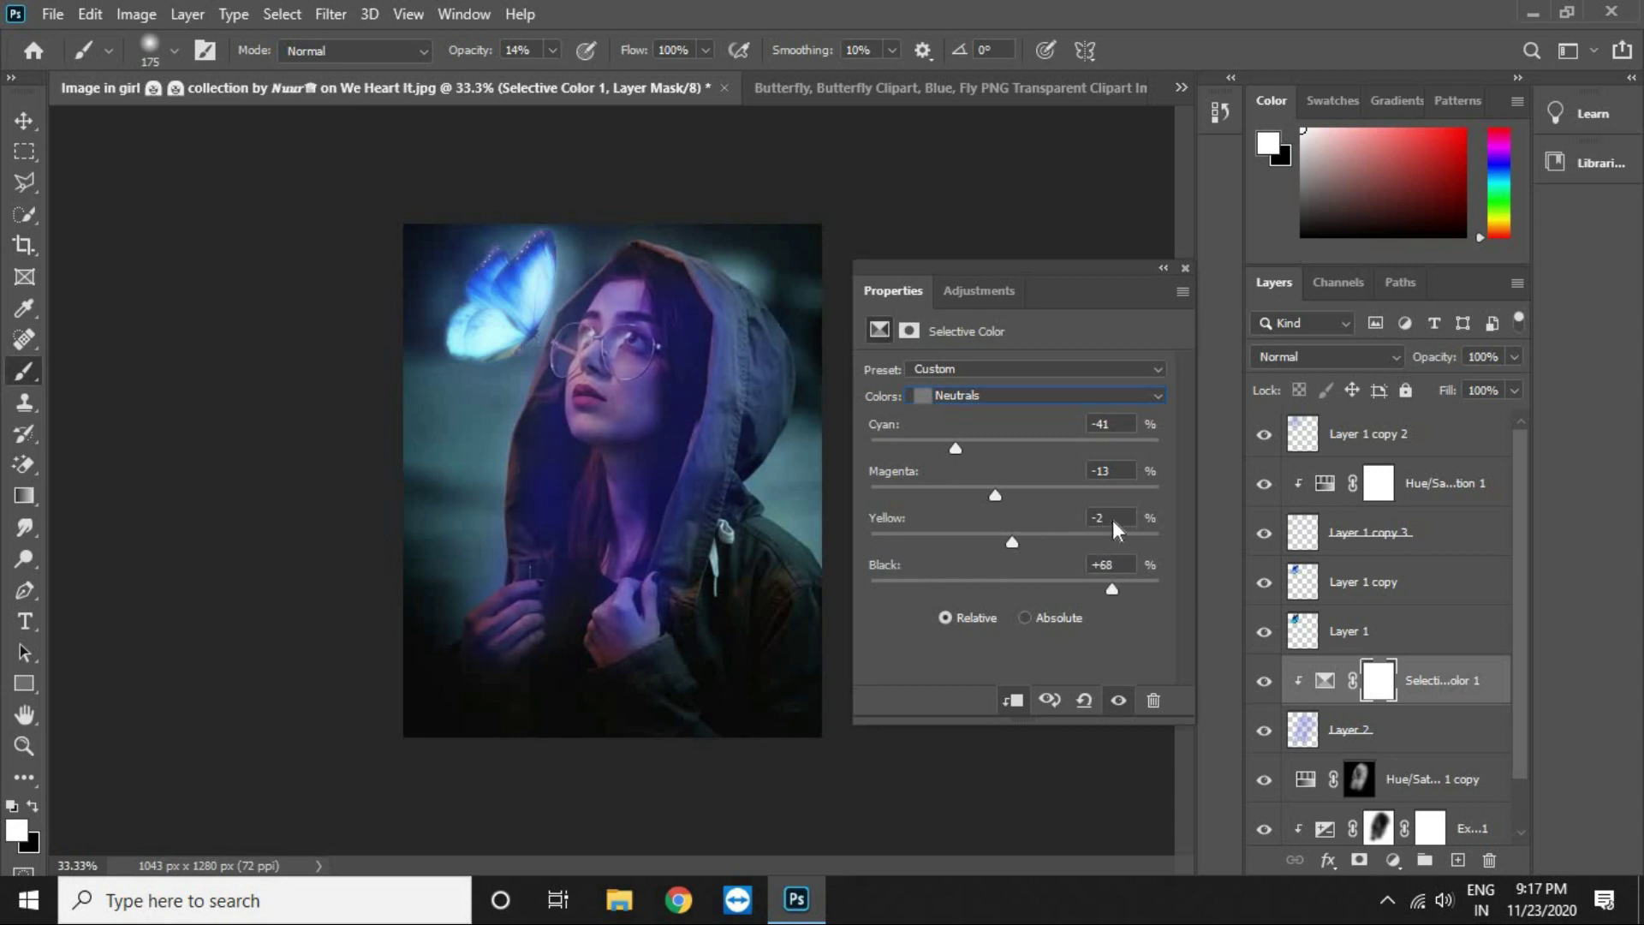
{"action": "left_click", "coordinate": [1187, 267]}
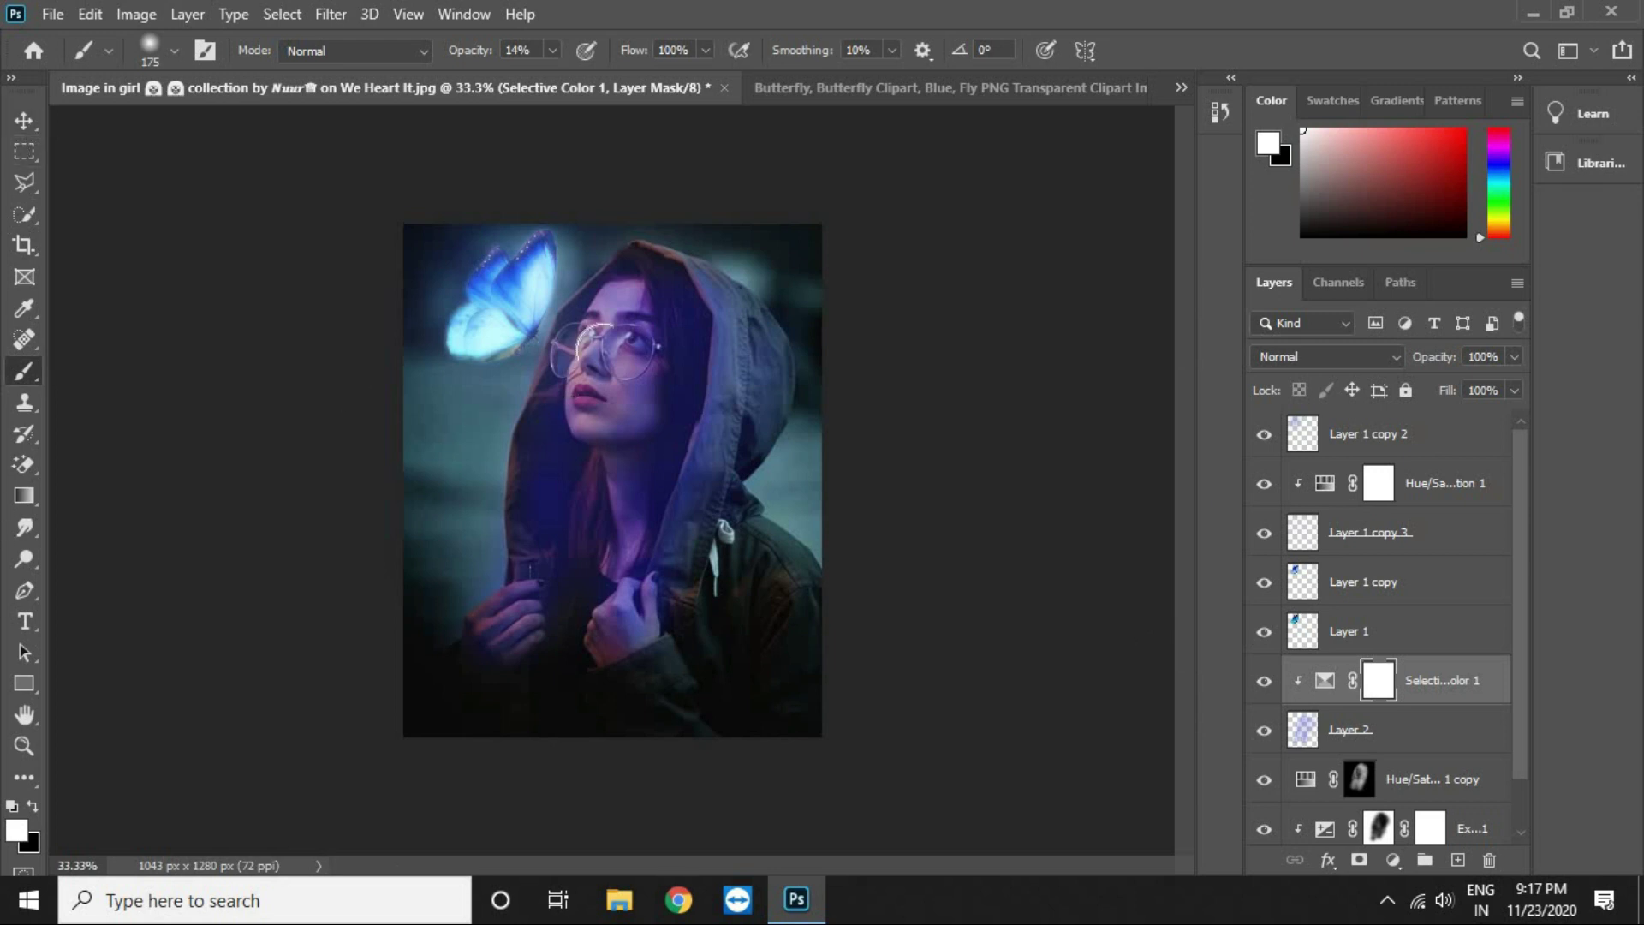
Step: Paint stronger blue over the face on Layer 2 at 30% brush opacity, using brush sizes of 175 and 125 px
{"action": "left_click", "coordinate": [1396, 739]}
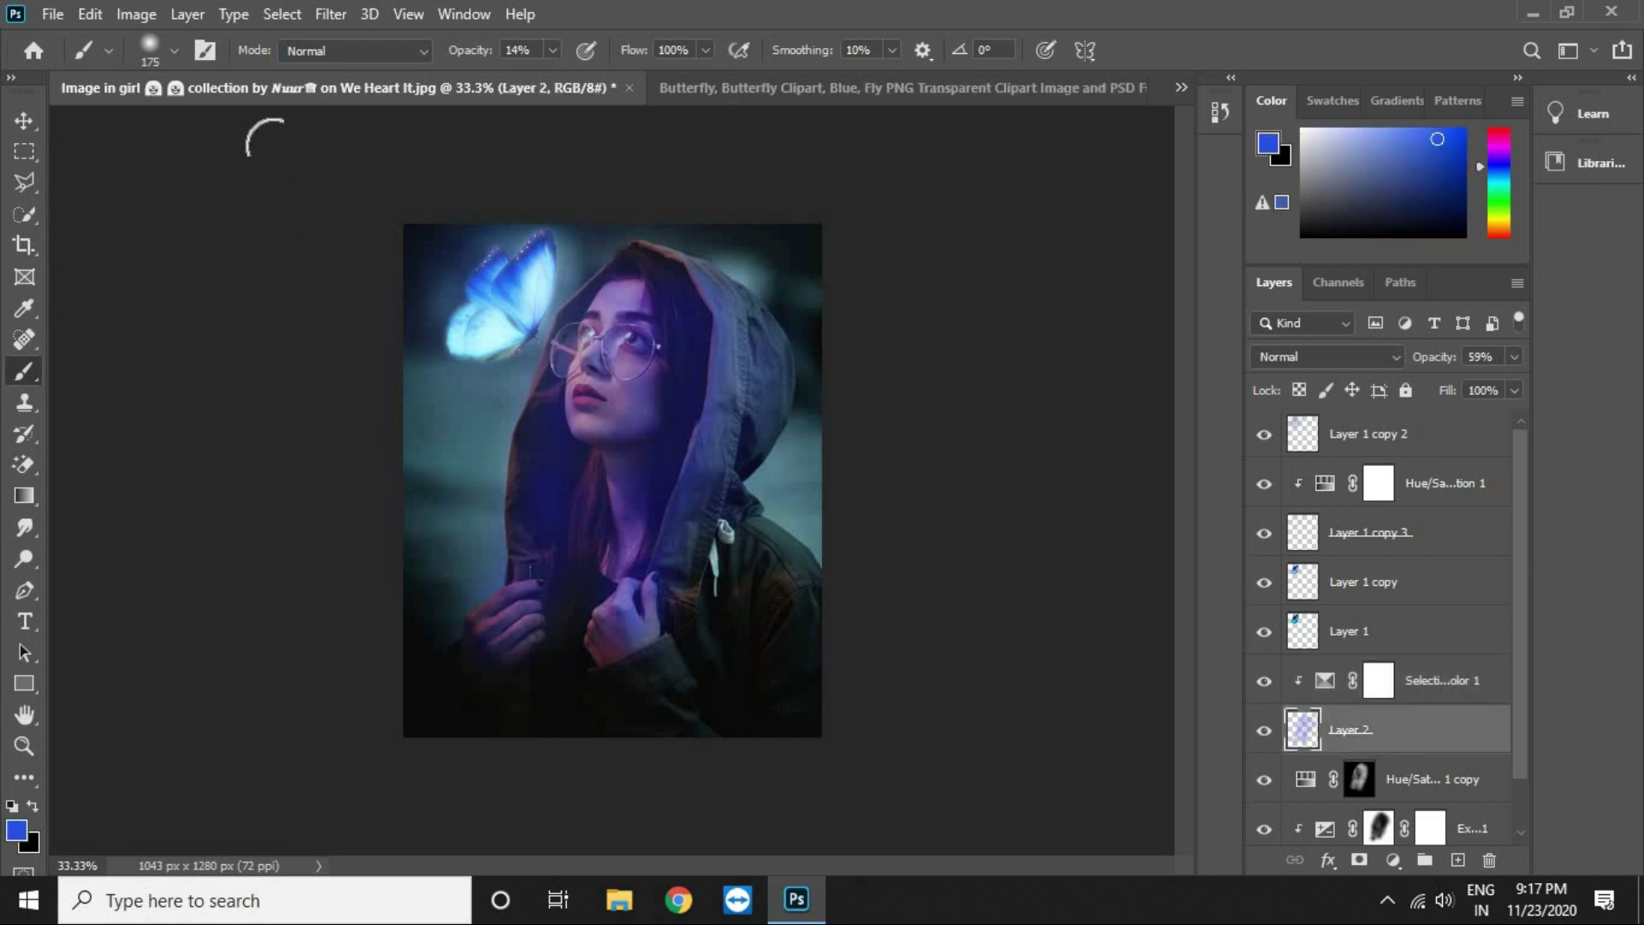
{"action": "left_click", "coordinate": [552, 49]}
{"action": "left_click", "coordinate": [570, 78]}
{"action": "left_click_drag", "start_coordinate": [599, 314], "coordinate": [580, 435]}
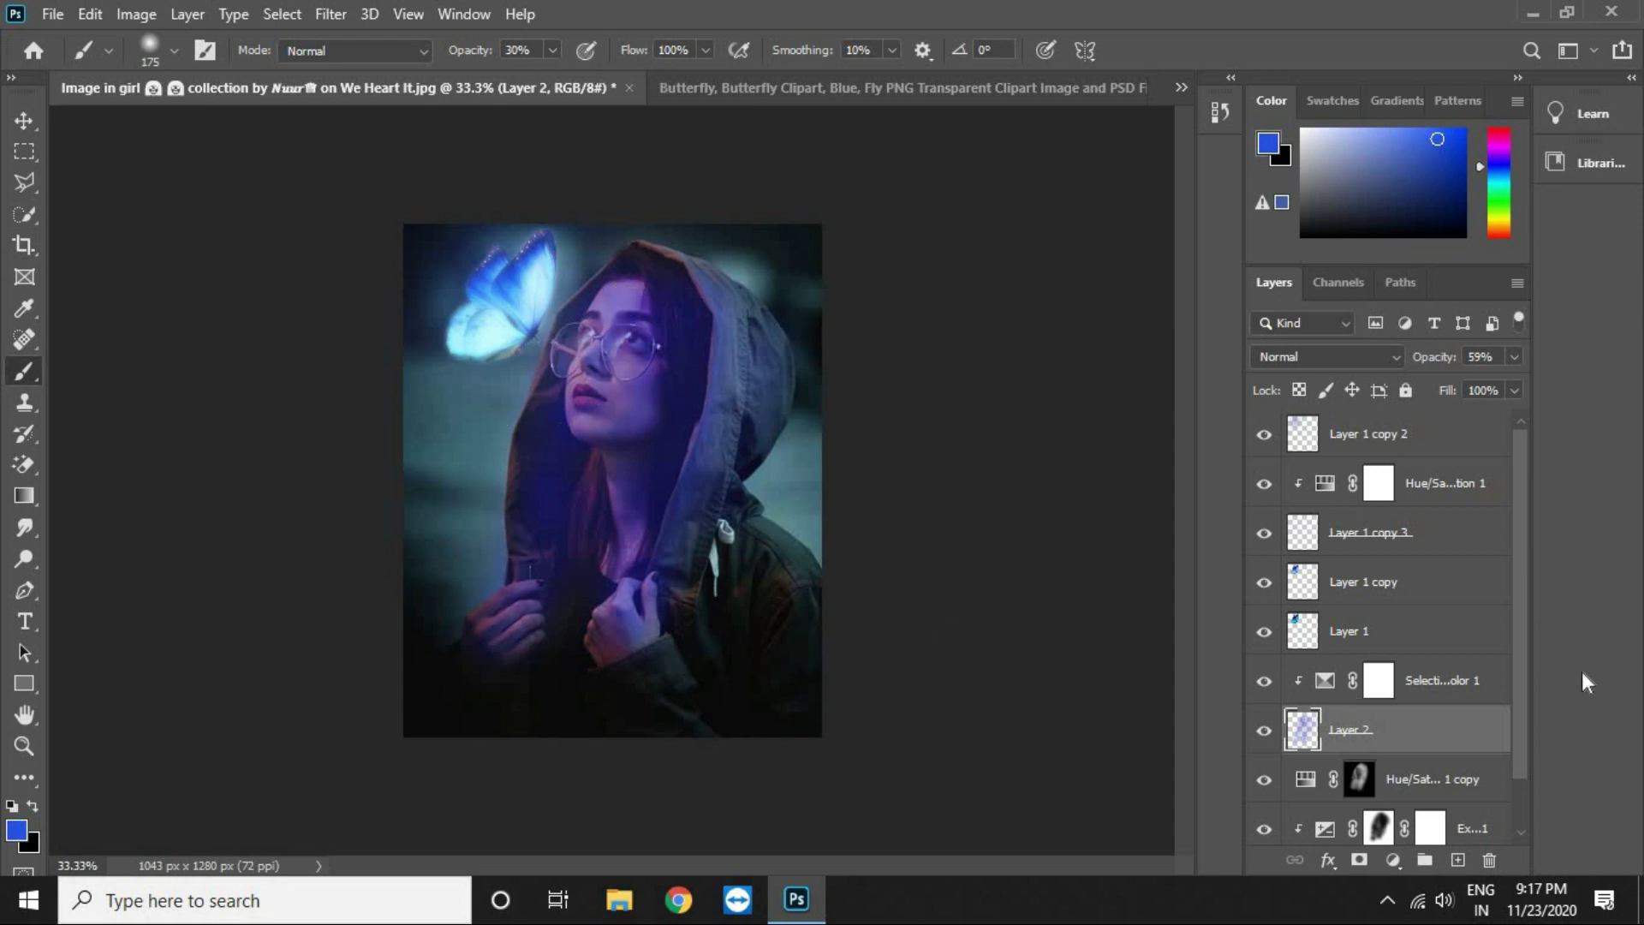
{"action": "key", "text": "bracketleft"}
{"action": "key", "text": "bracketleft"}
Step: Set Layer 2's opacity to 53% and its blend mode to Linear Dodge (Add)
{"action": "left_click", "coordinate": [1513, 358]}
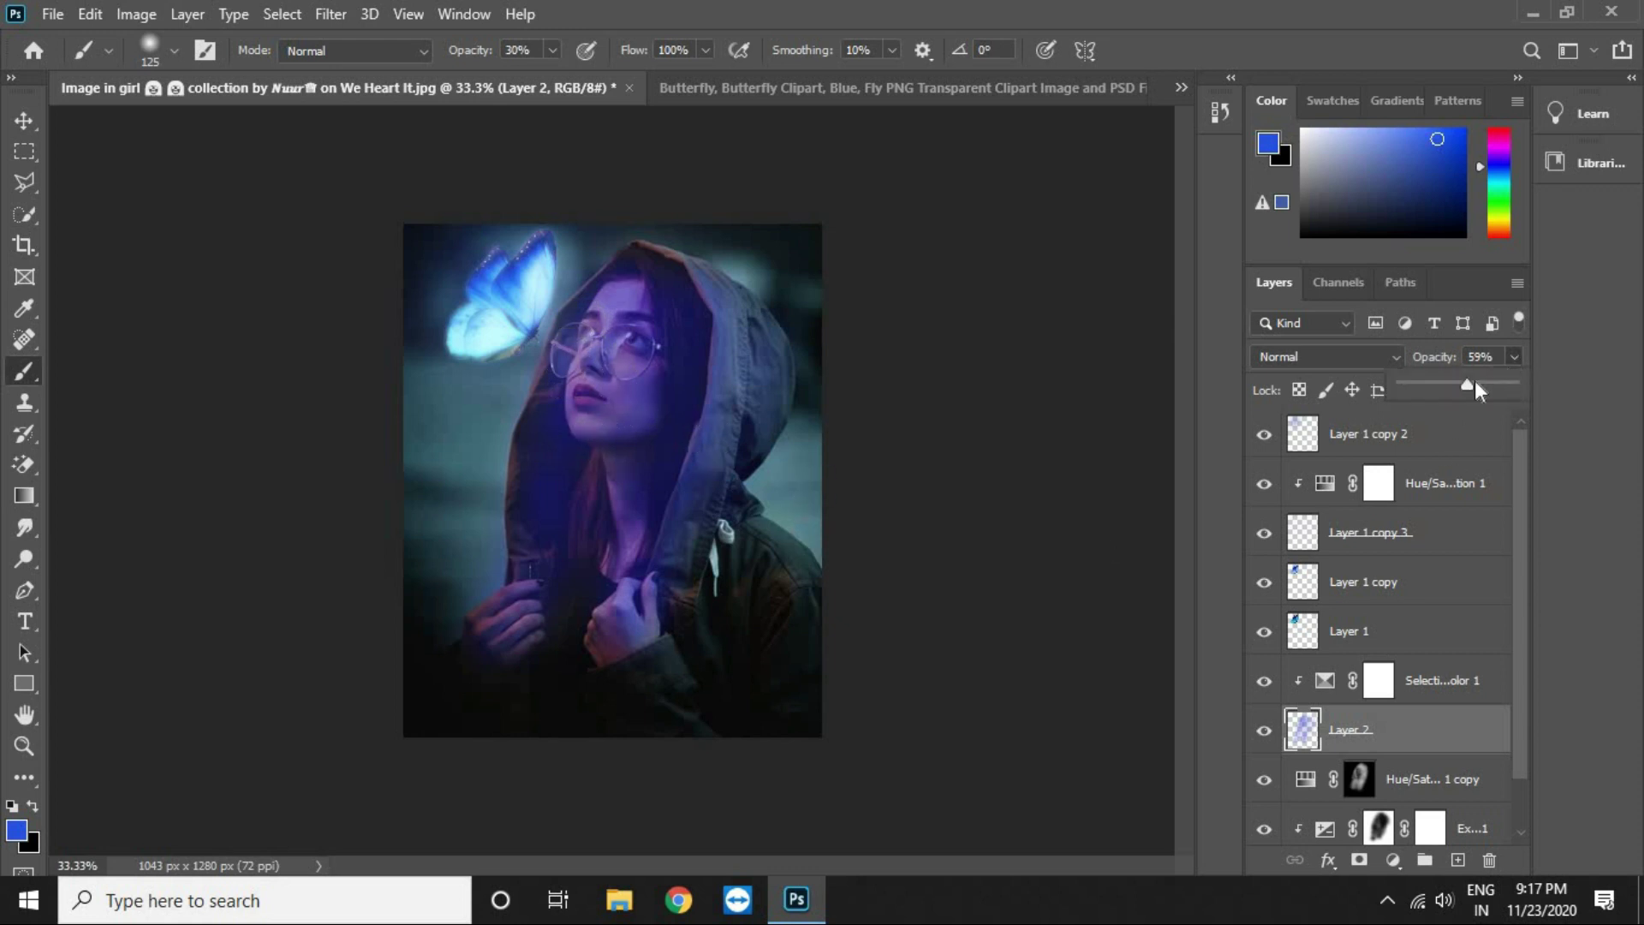
{"action": "left_click_drag", "start_coordinate": [1484, 385], "coordinate": [1443, 400]}
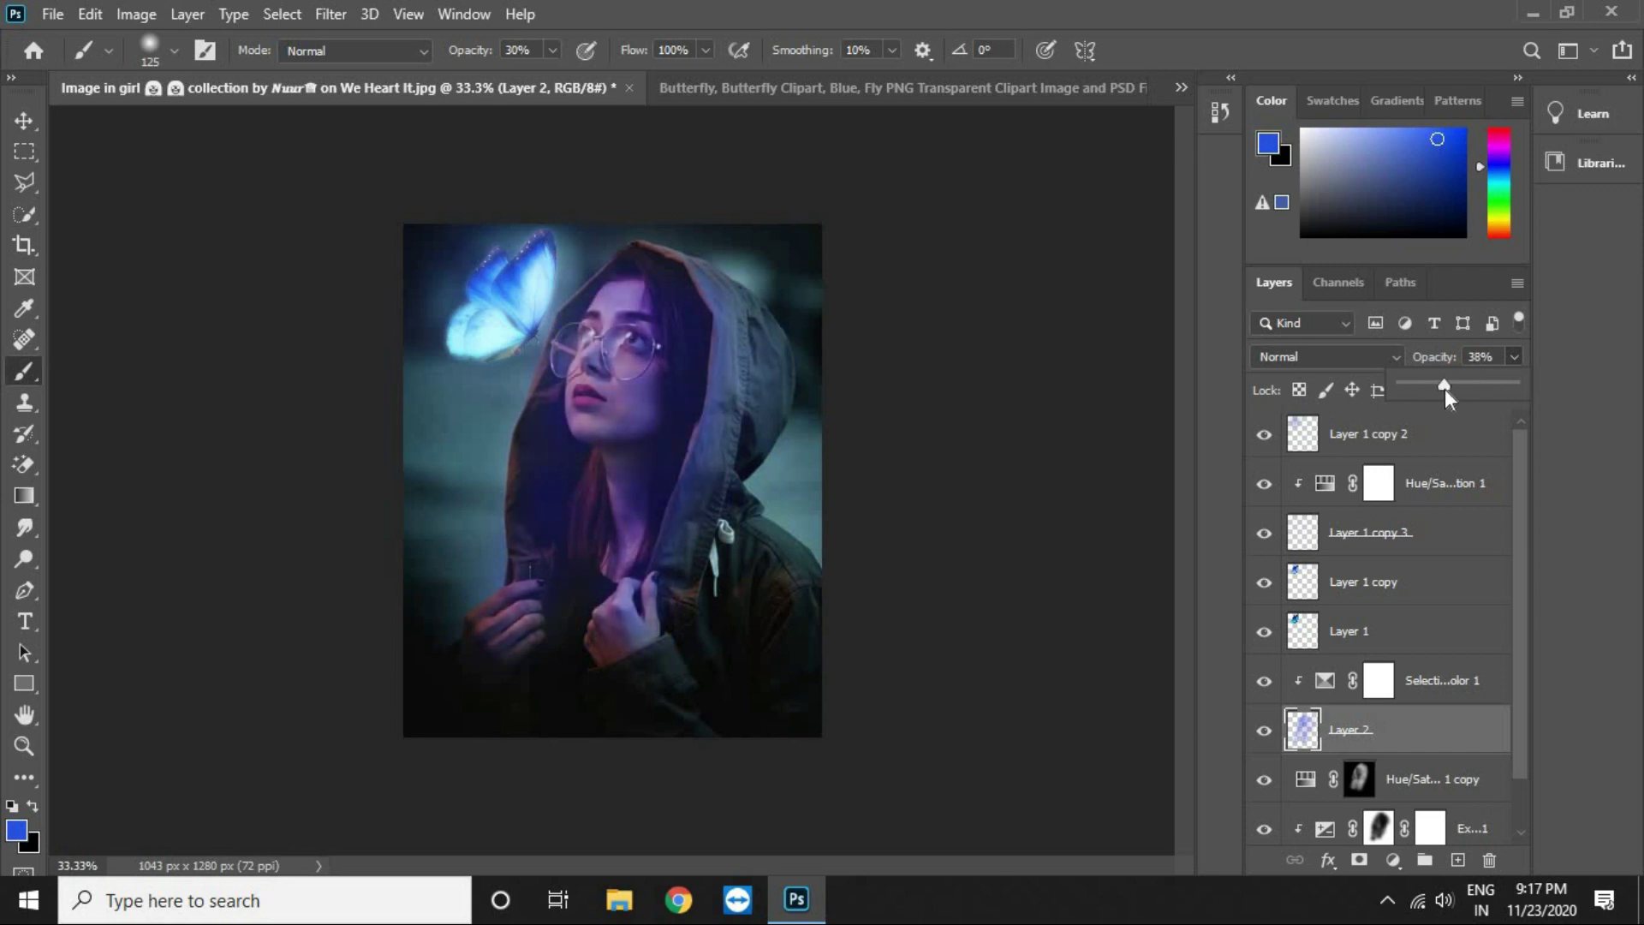
{"action": "left_click_drag", "start_coordinate": [1454, 386], "coordinate": [1456, 388]}
{"action": "left_click", "coordinate": [1344, 354]}
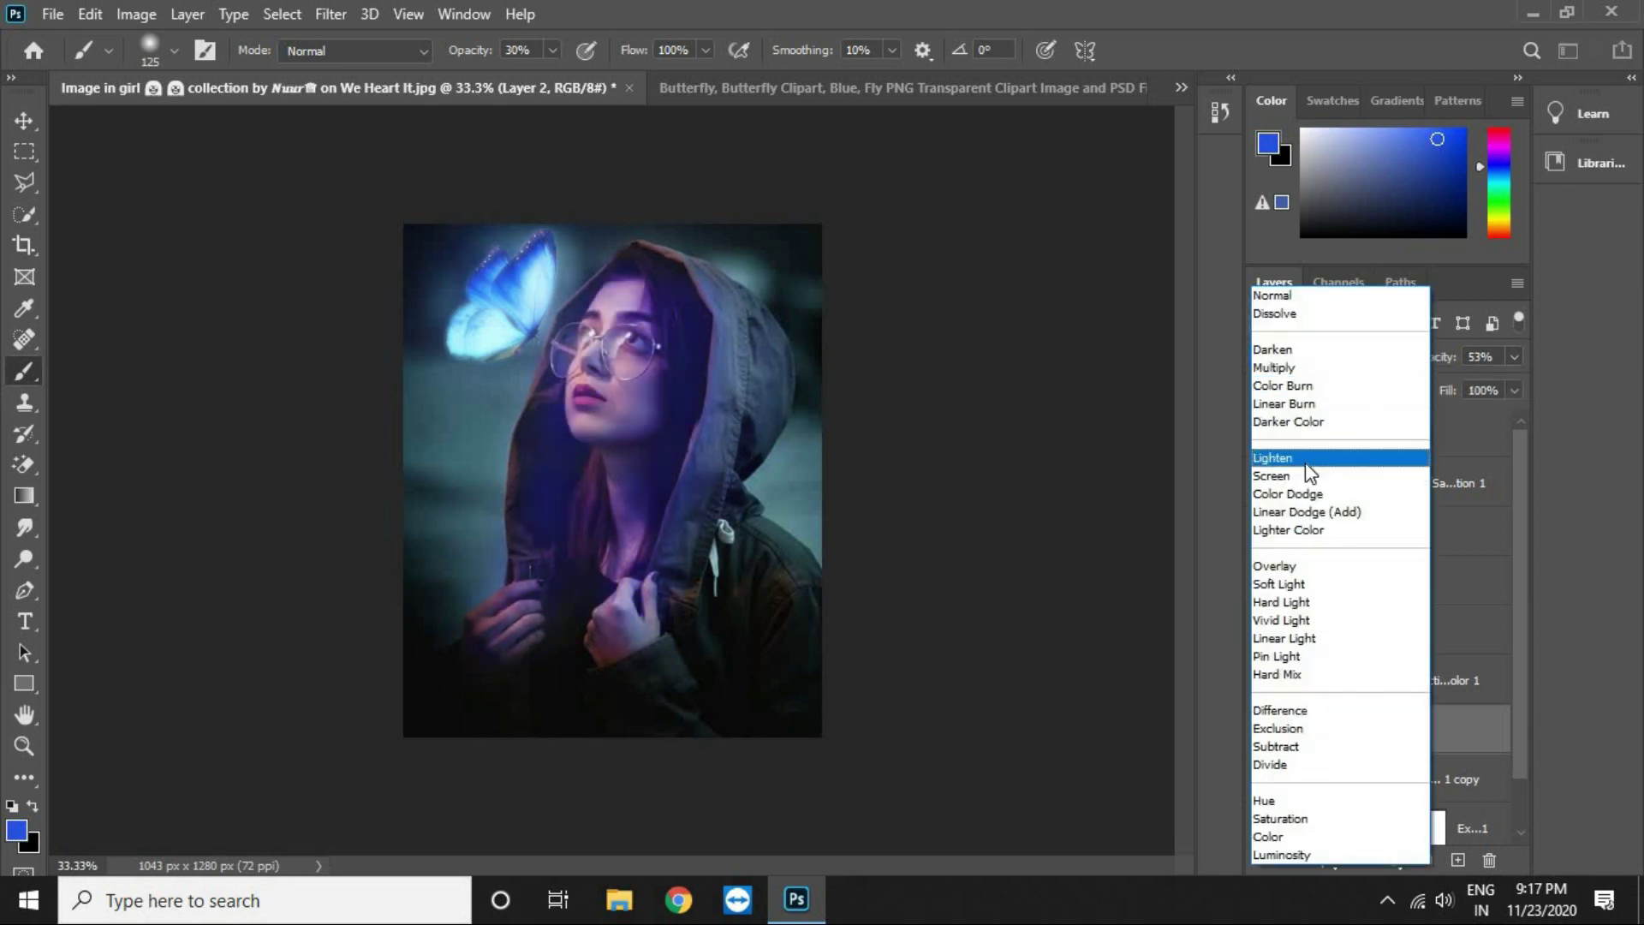
{"action": "left_click", "coordinate": [1305, 511]}
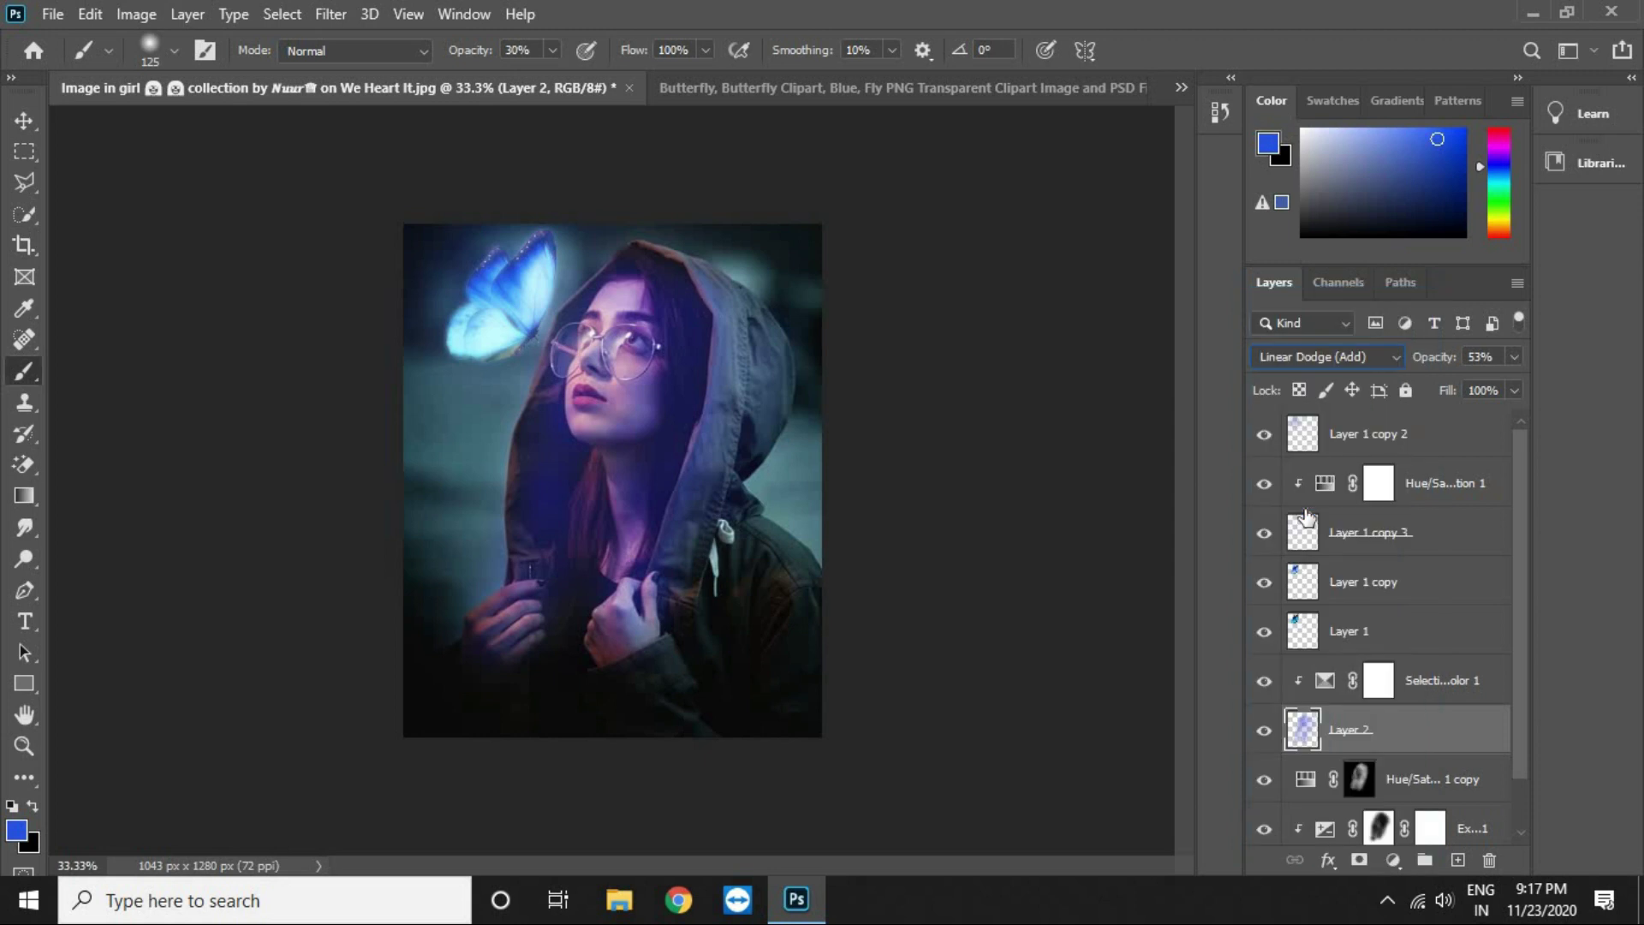
Step: Save the composite to the Desktop on the computer as a Photoshop file named "butterfly edit 0000"
{"action": "left_click", "coordinate": [34, 126]}
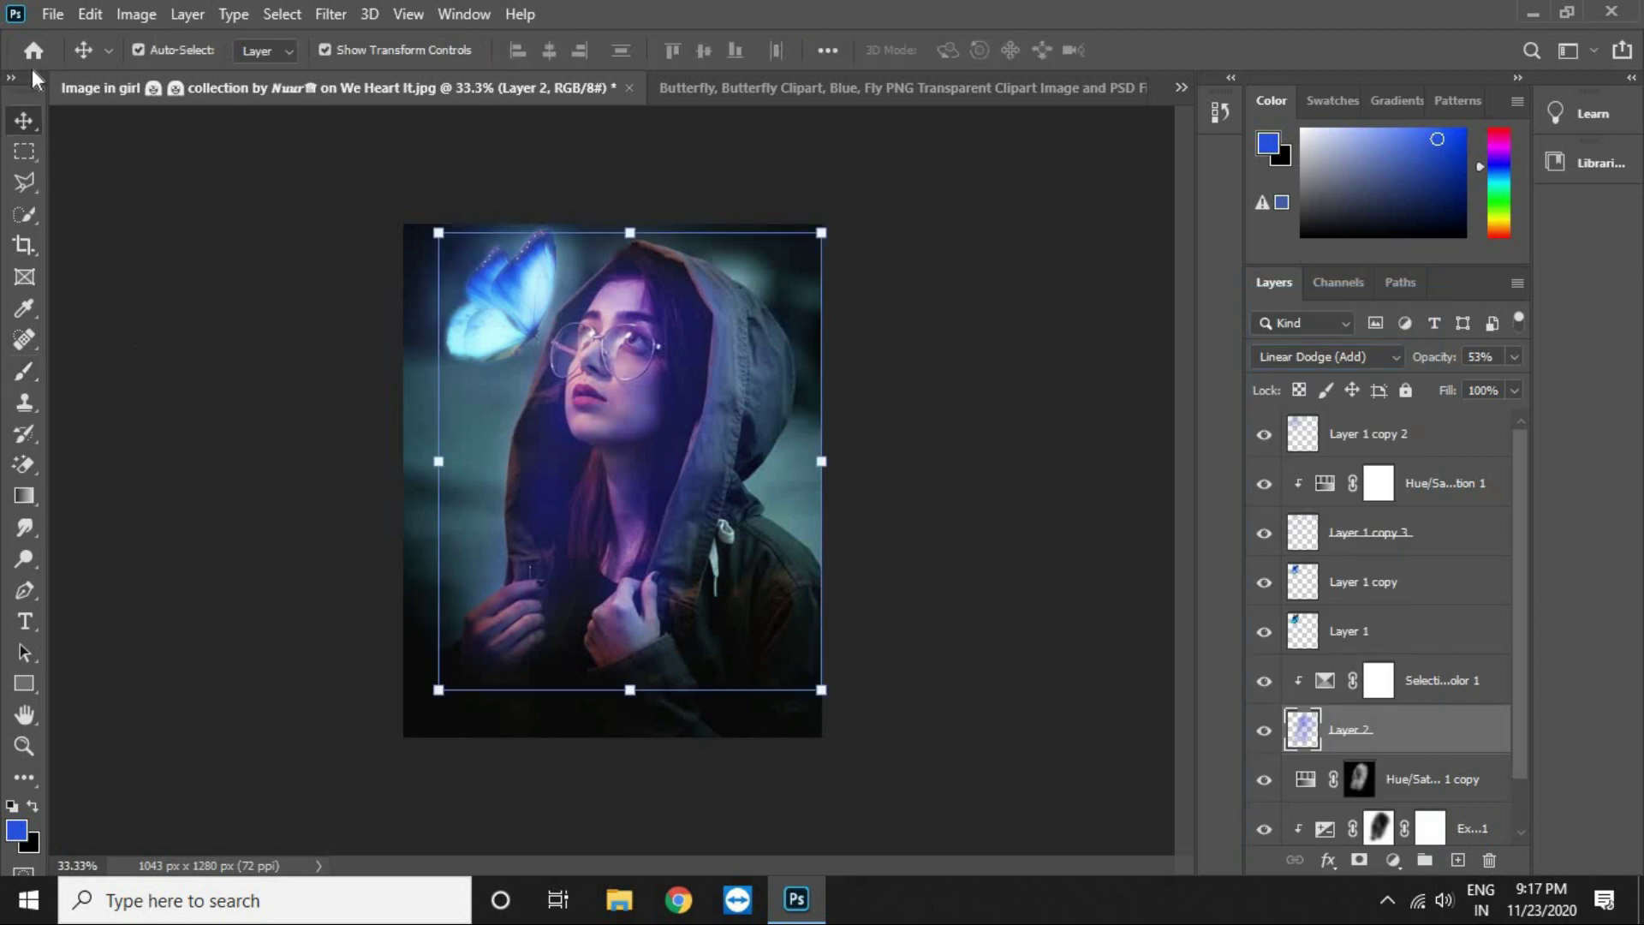
{"action": "left_click", "coordinate": [48, 15]}
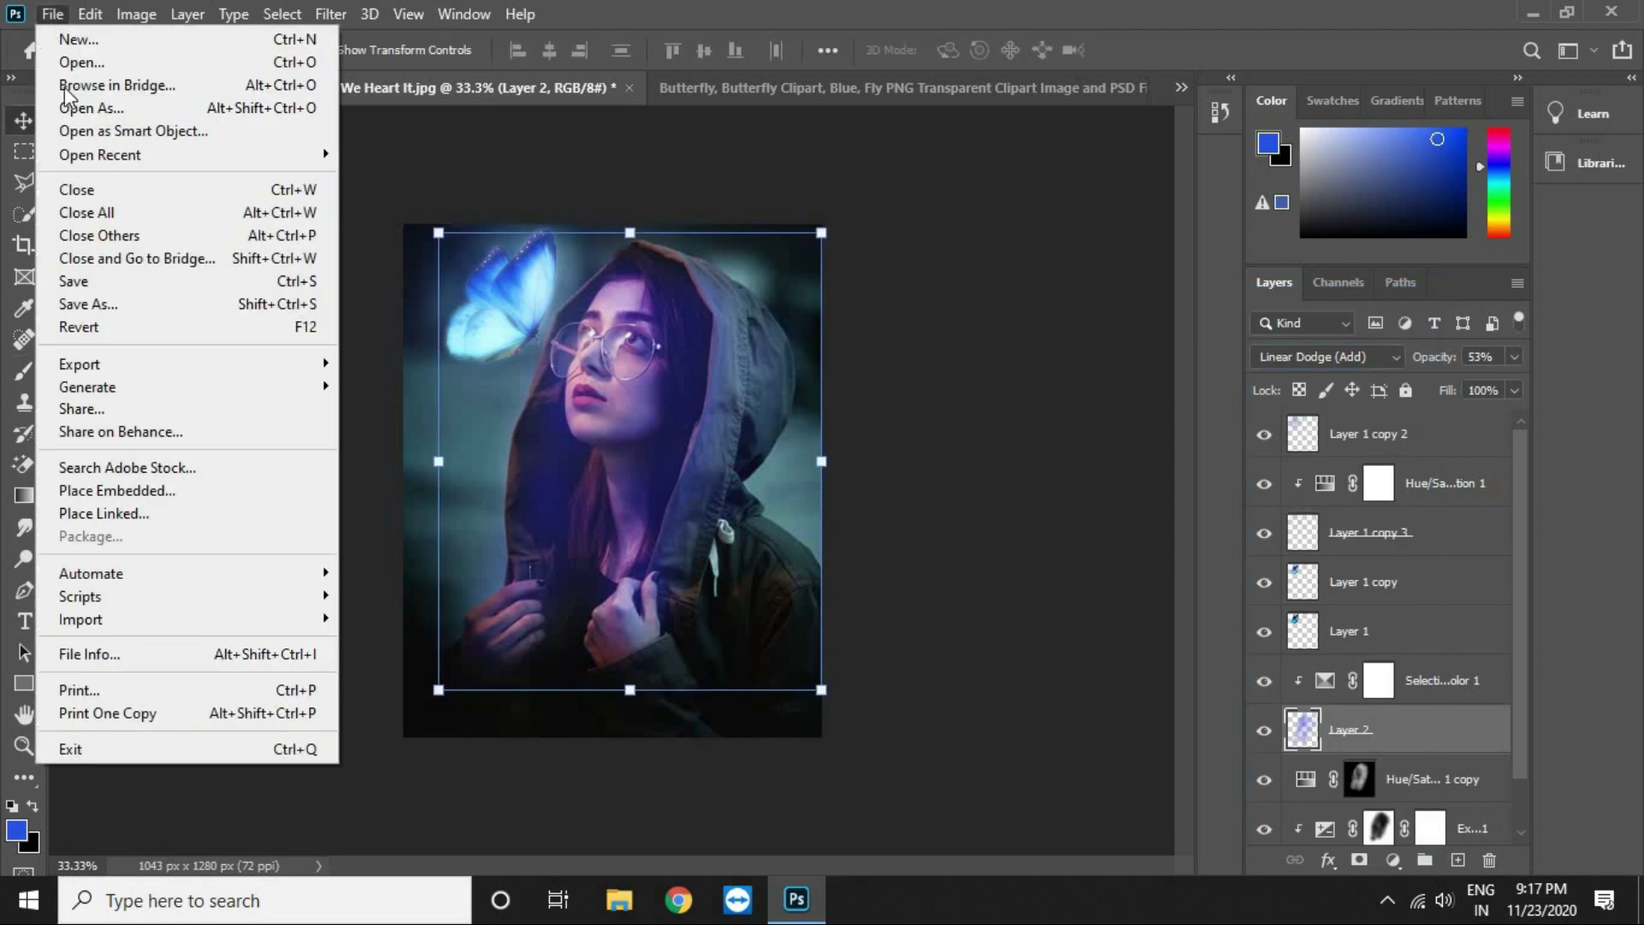
{"action": "left_click", "coordinate": [74, 307]}
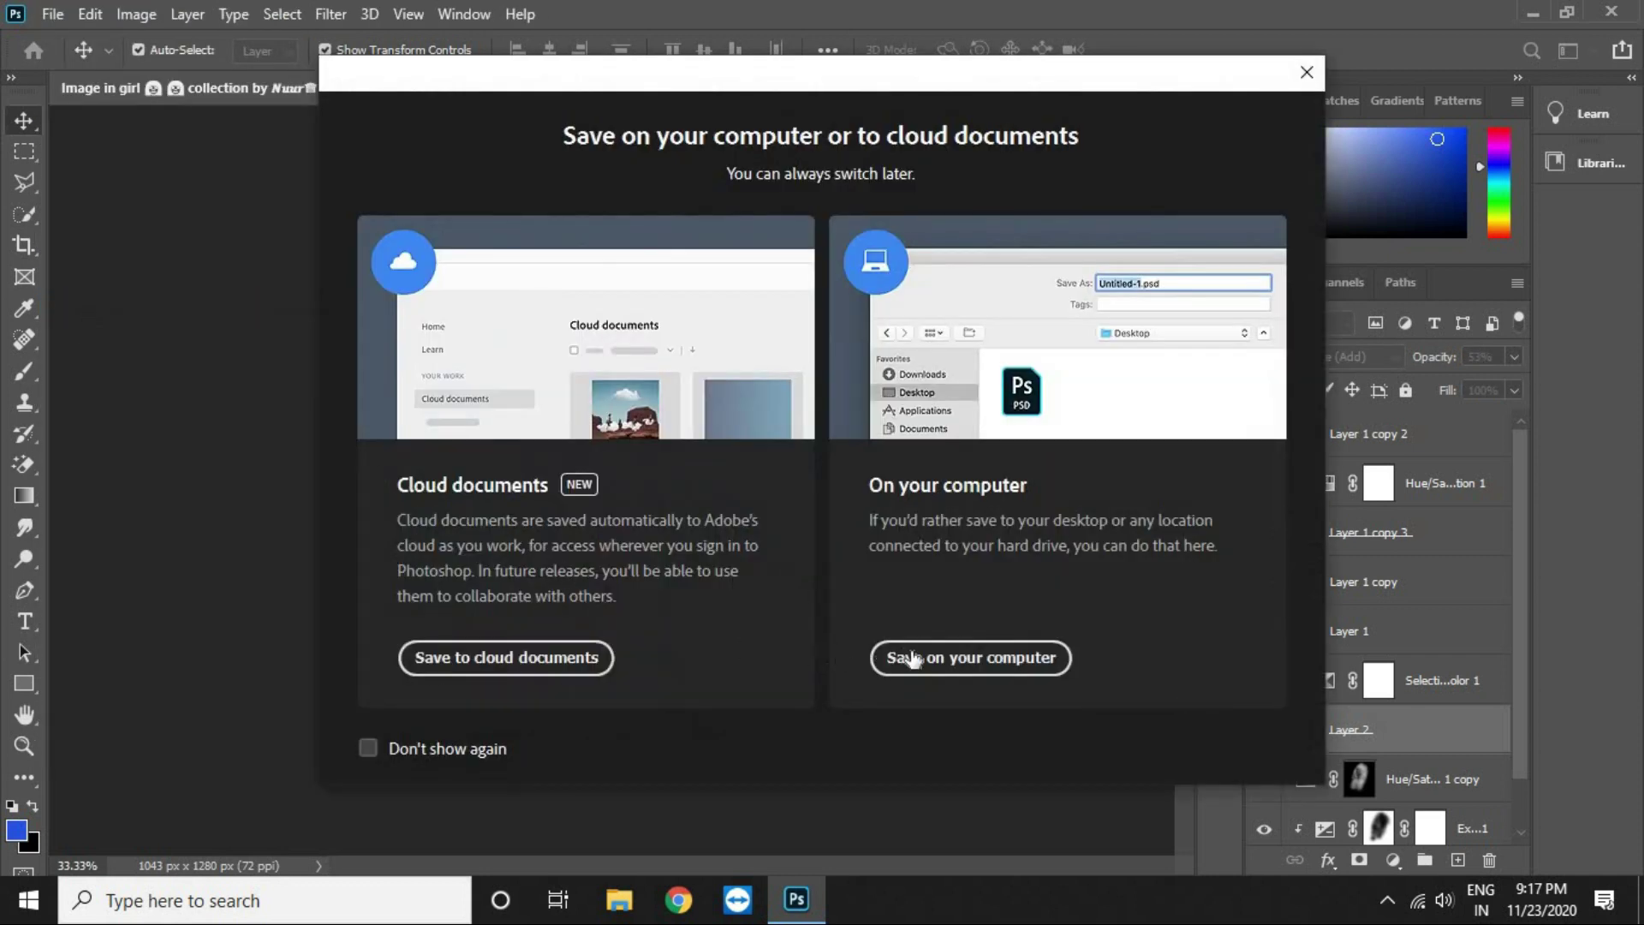
{"action": "left_click", "coordinate": [913, 656]}
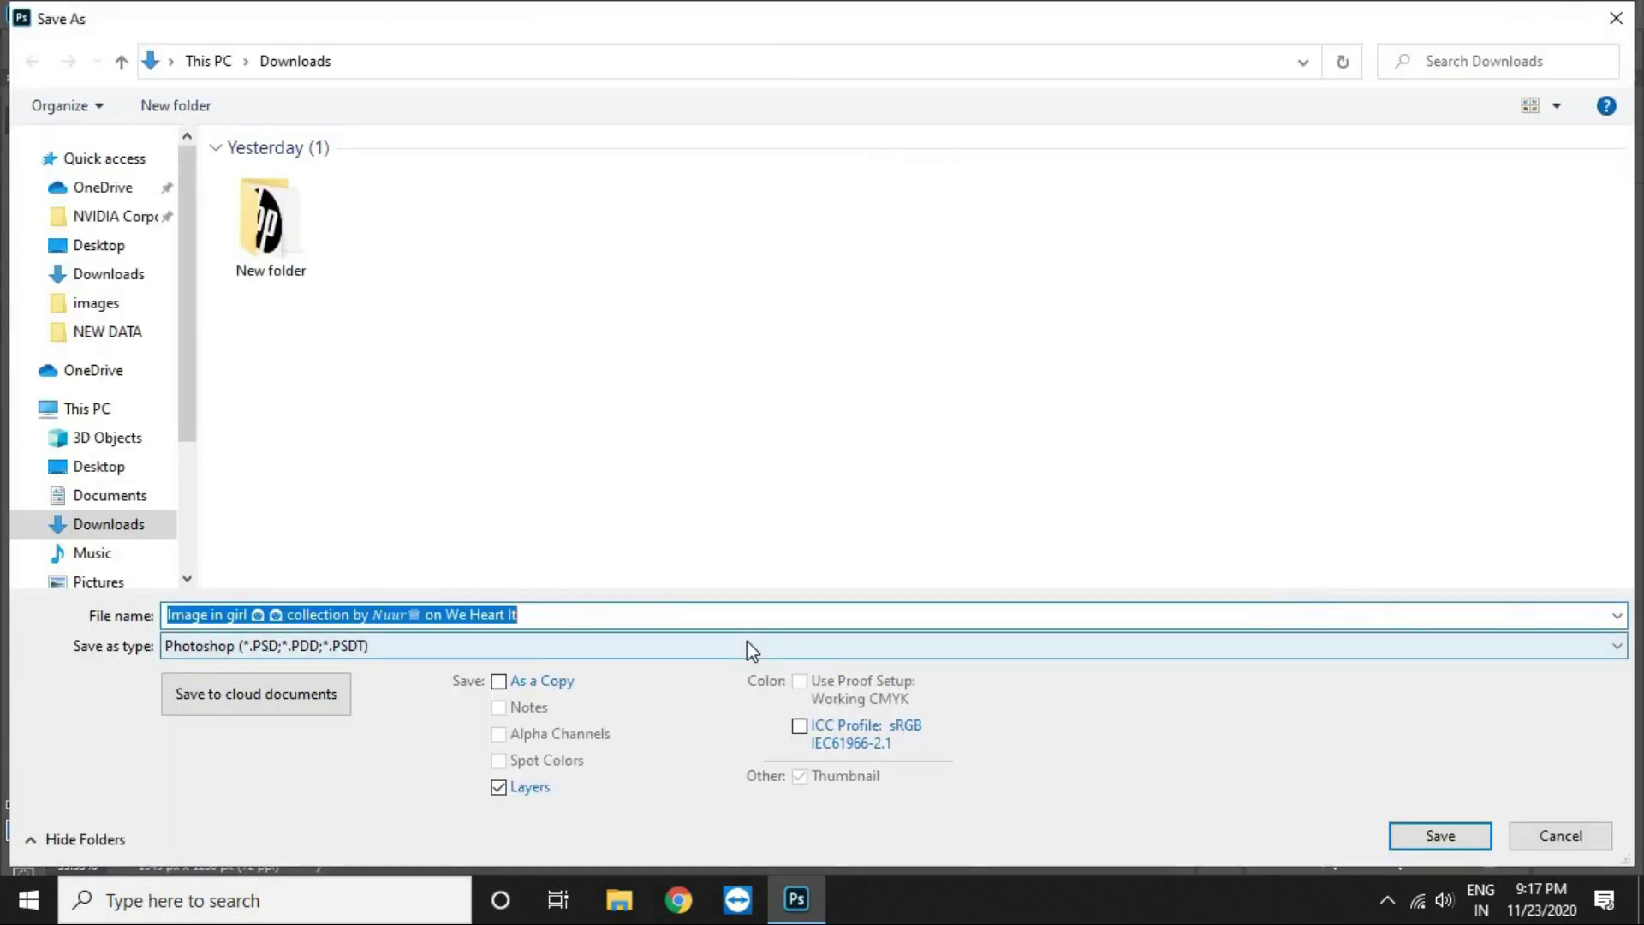
{"action": "left_click", "coordinate": [91, 248]}
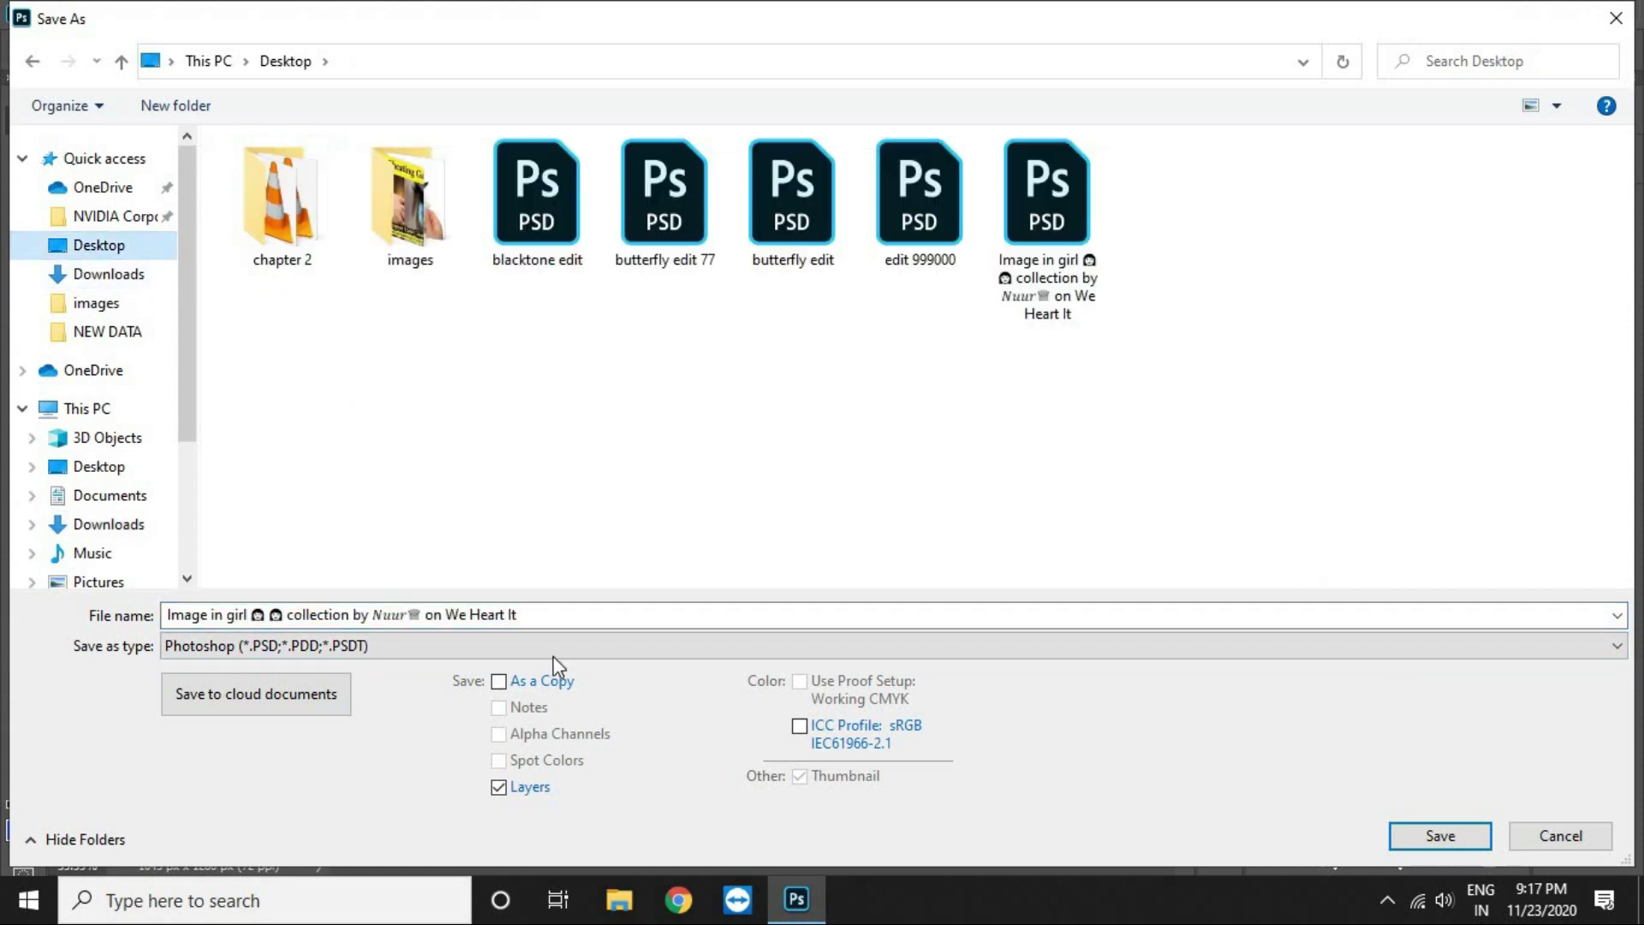
{"action": "left_click", "coordinate": [556, 614]}
{"action": "type", "text": "b"}
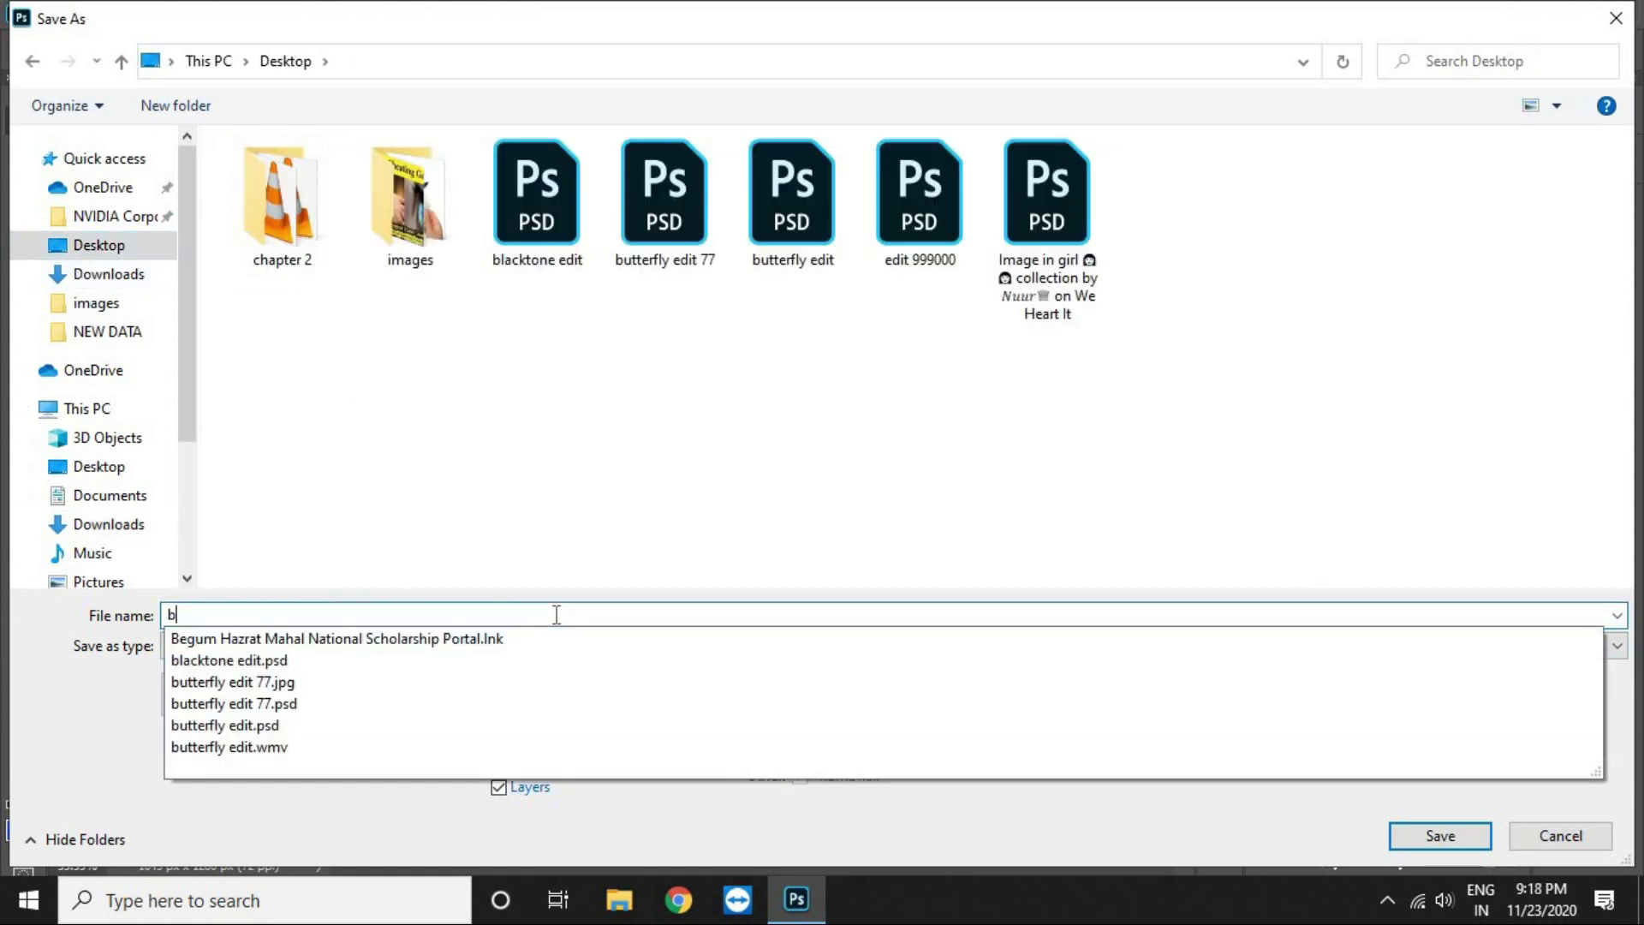
{"action": "type", "text": "utterfl"}
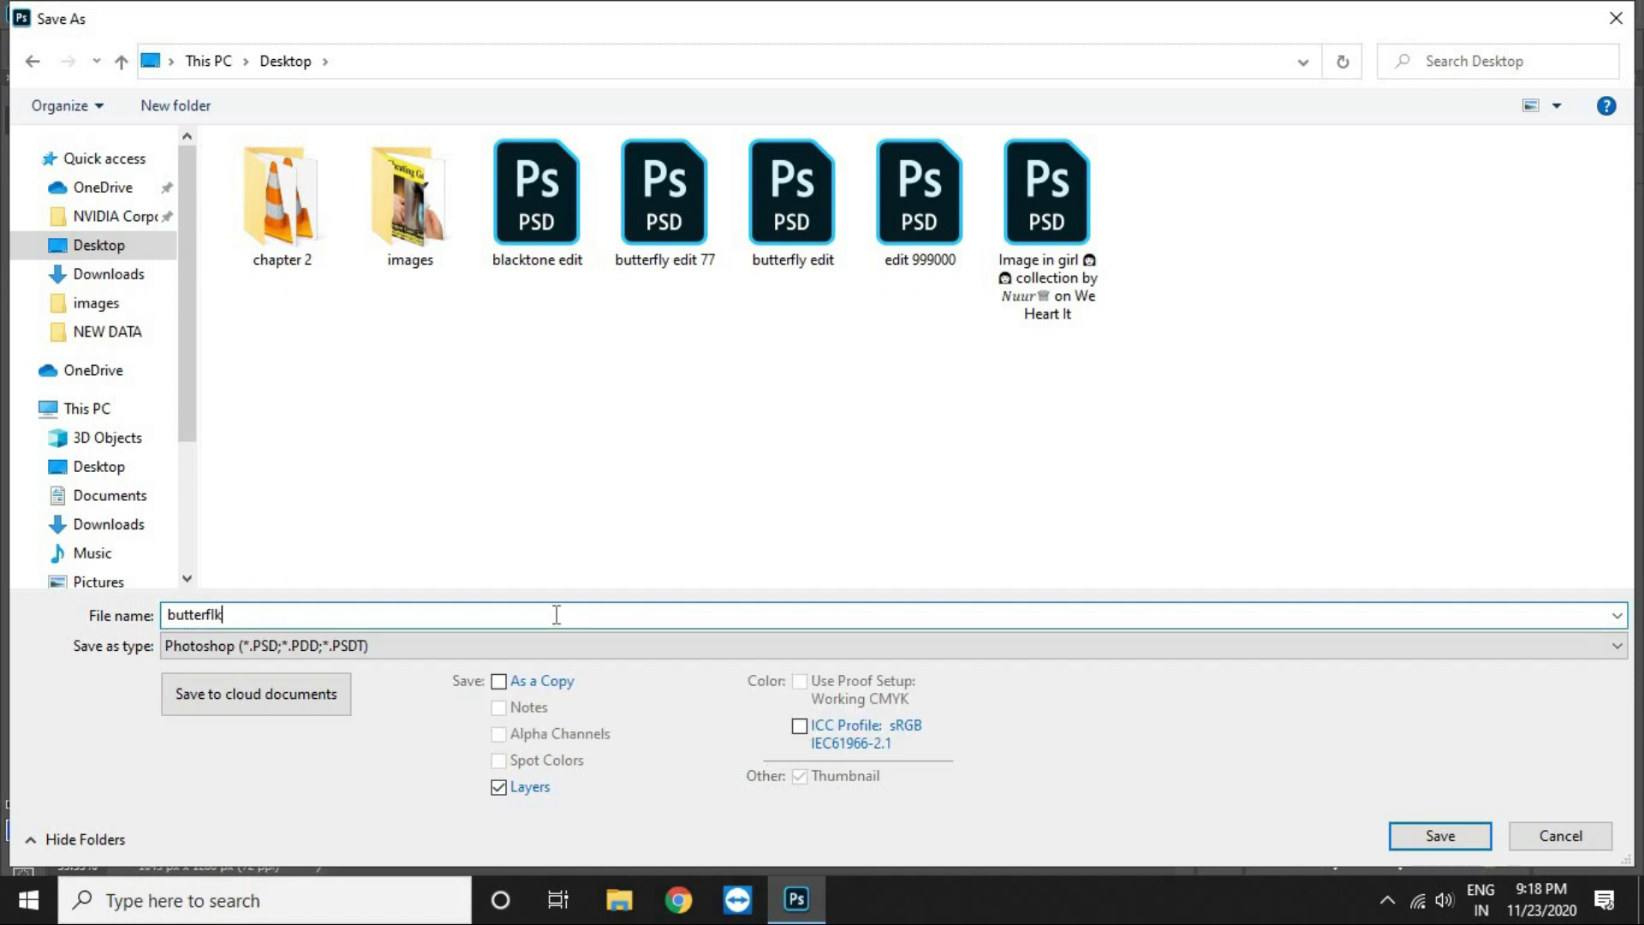
{"action": "type", "text": "y edit "}
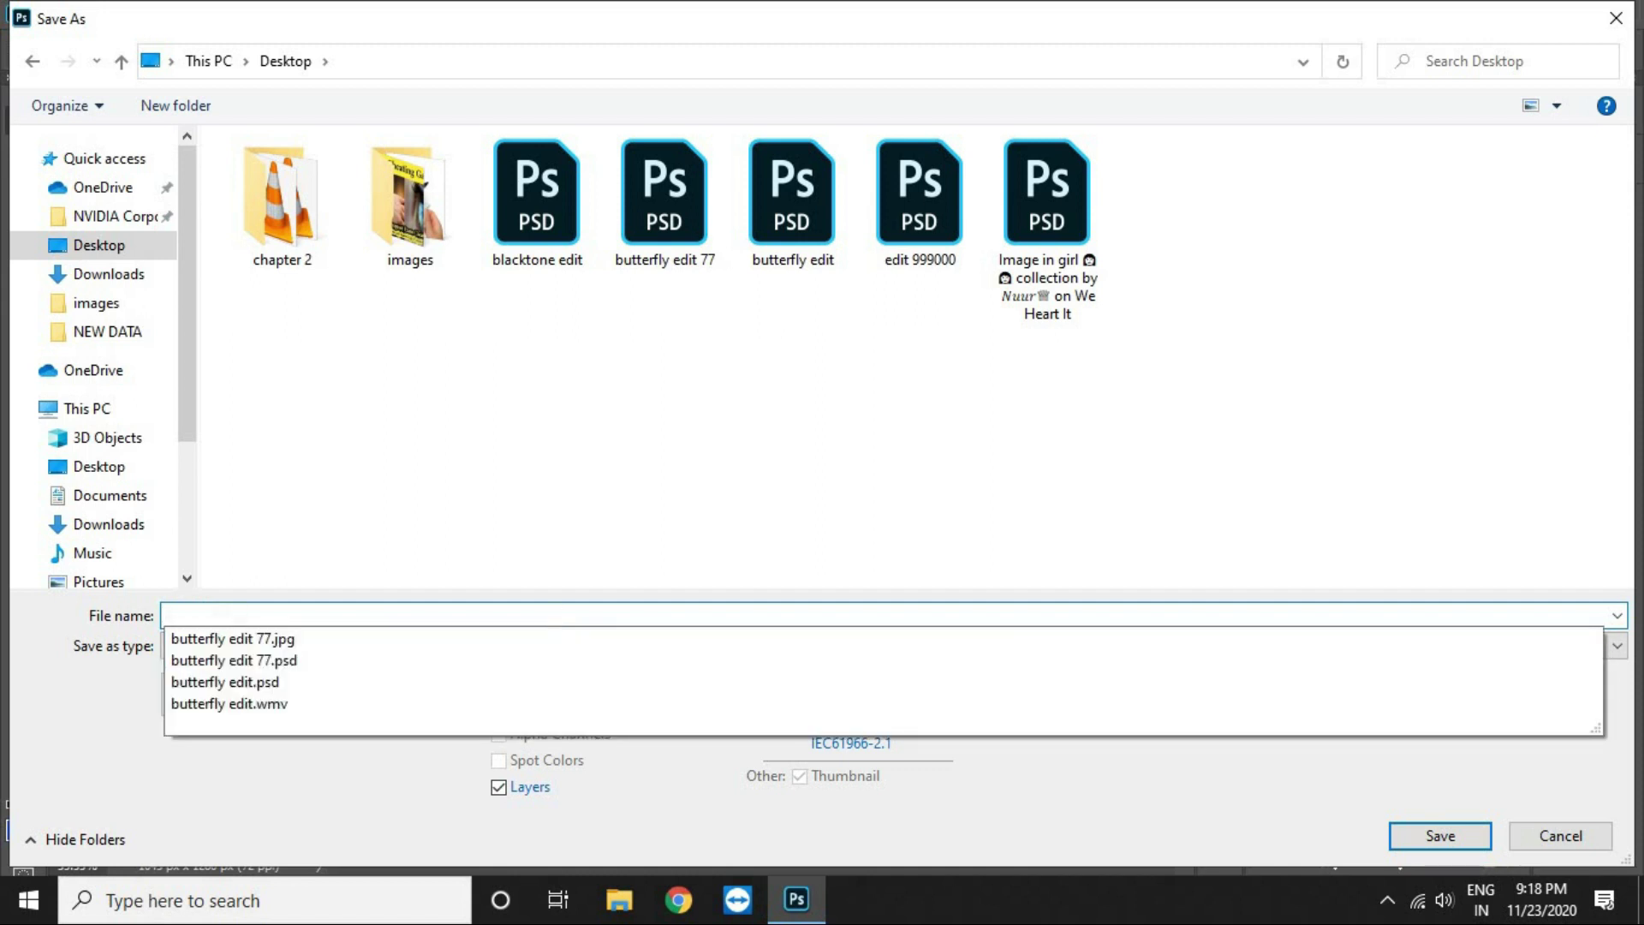
{"action": "type", "text": "0000"}
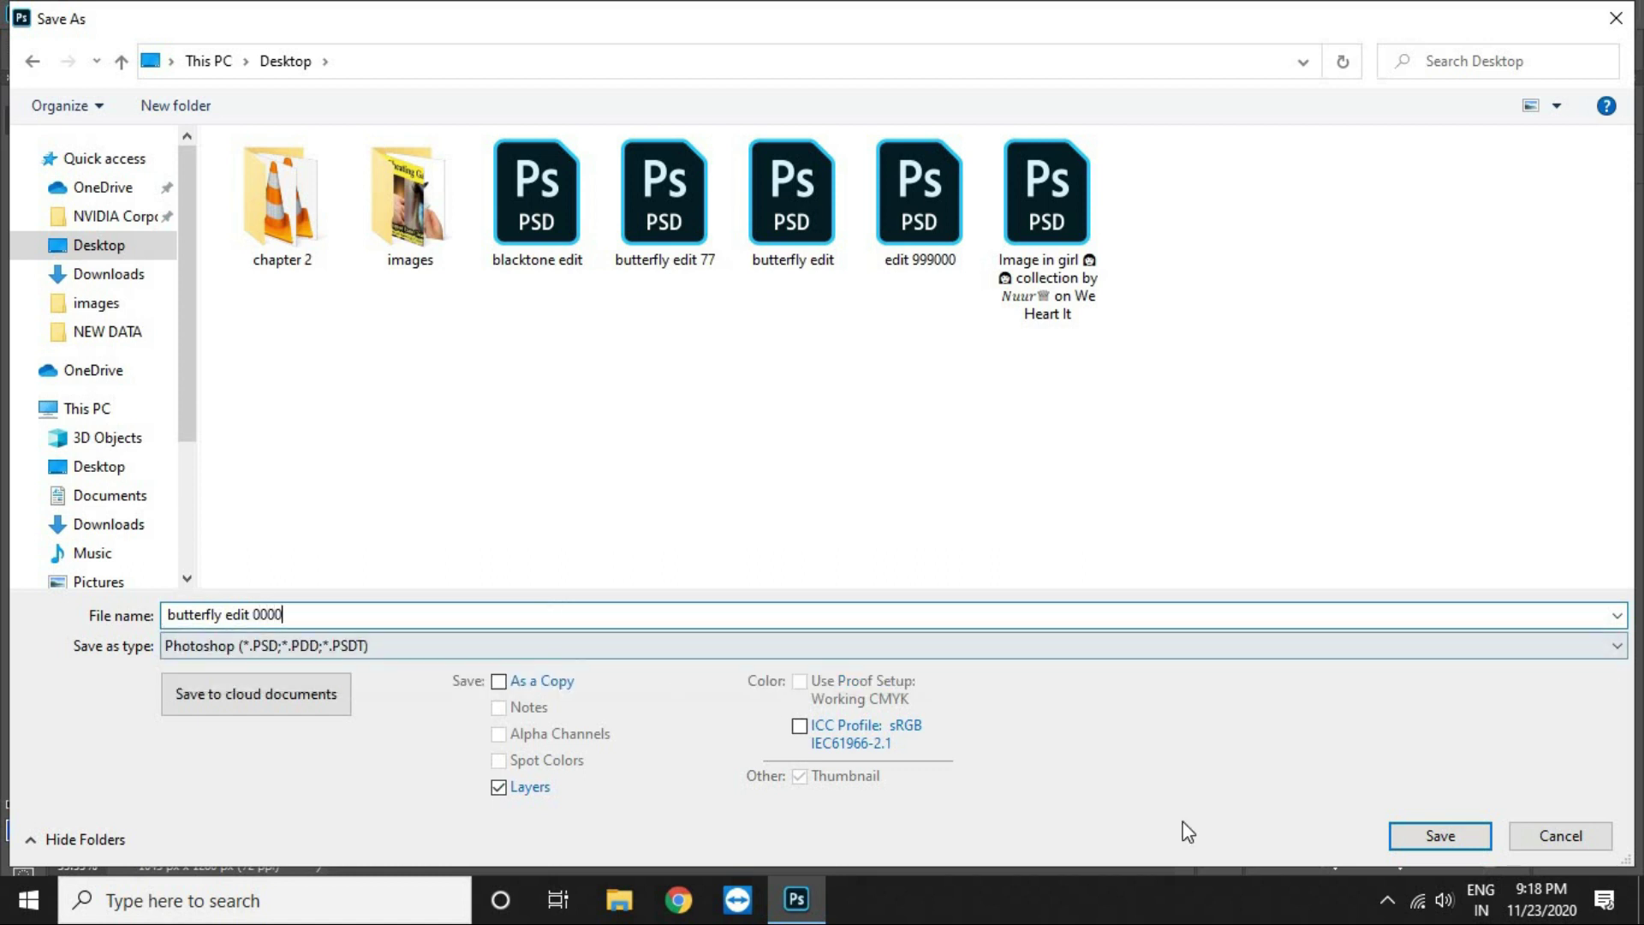
{"action": "left_click", "coordinate": [1437, 836]}
{"action": "left_click", "coordinate": [1089, 233]}
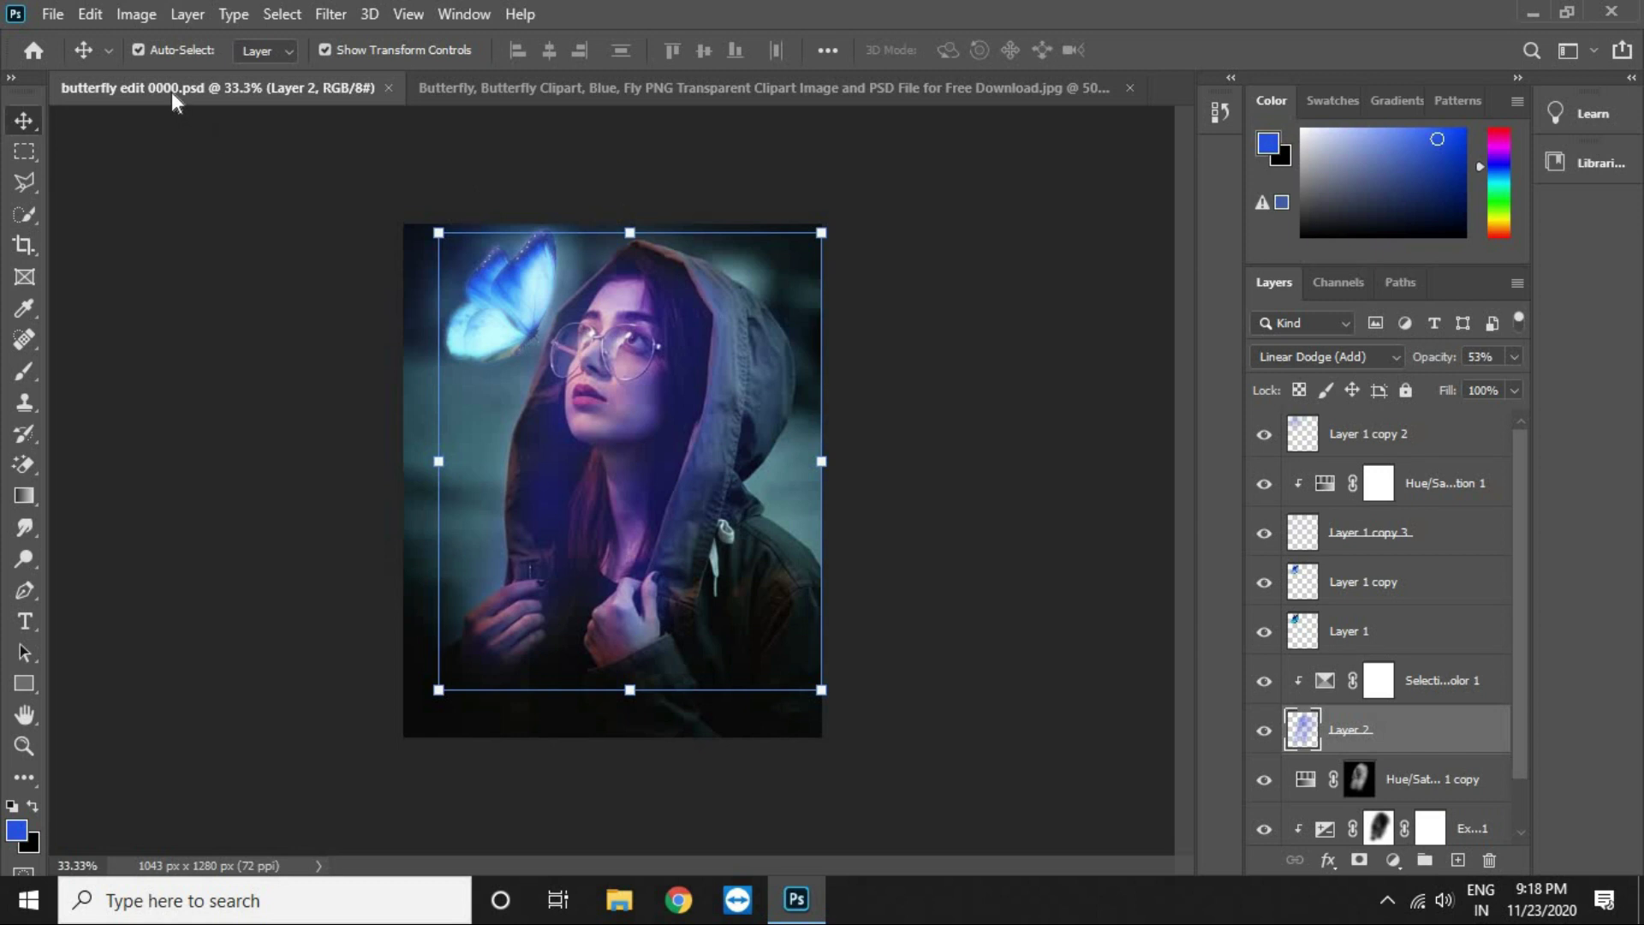
Step: Save the composite to the Desktop as a JPEG file named "butterfly edit 0000" with the offered JPEG options
{"action": "left_click", "coordinate": [53, 15]}
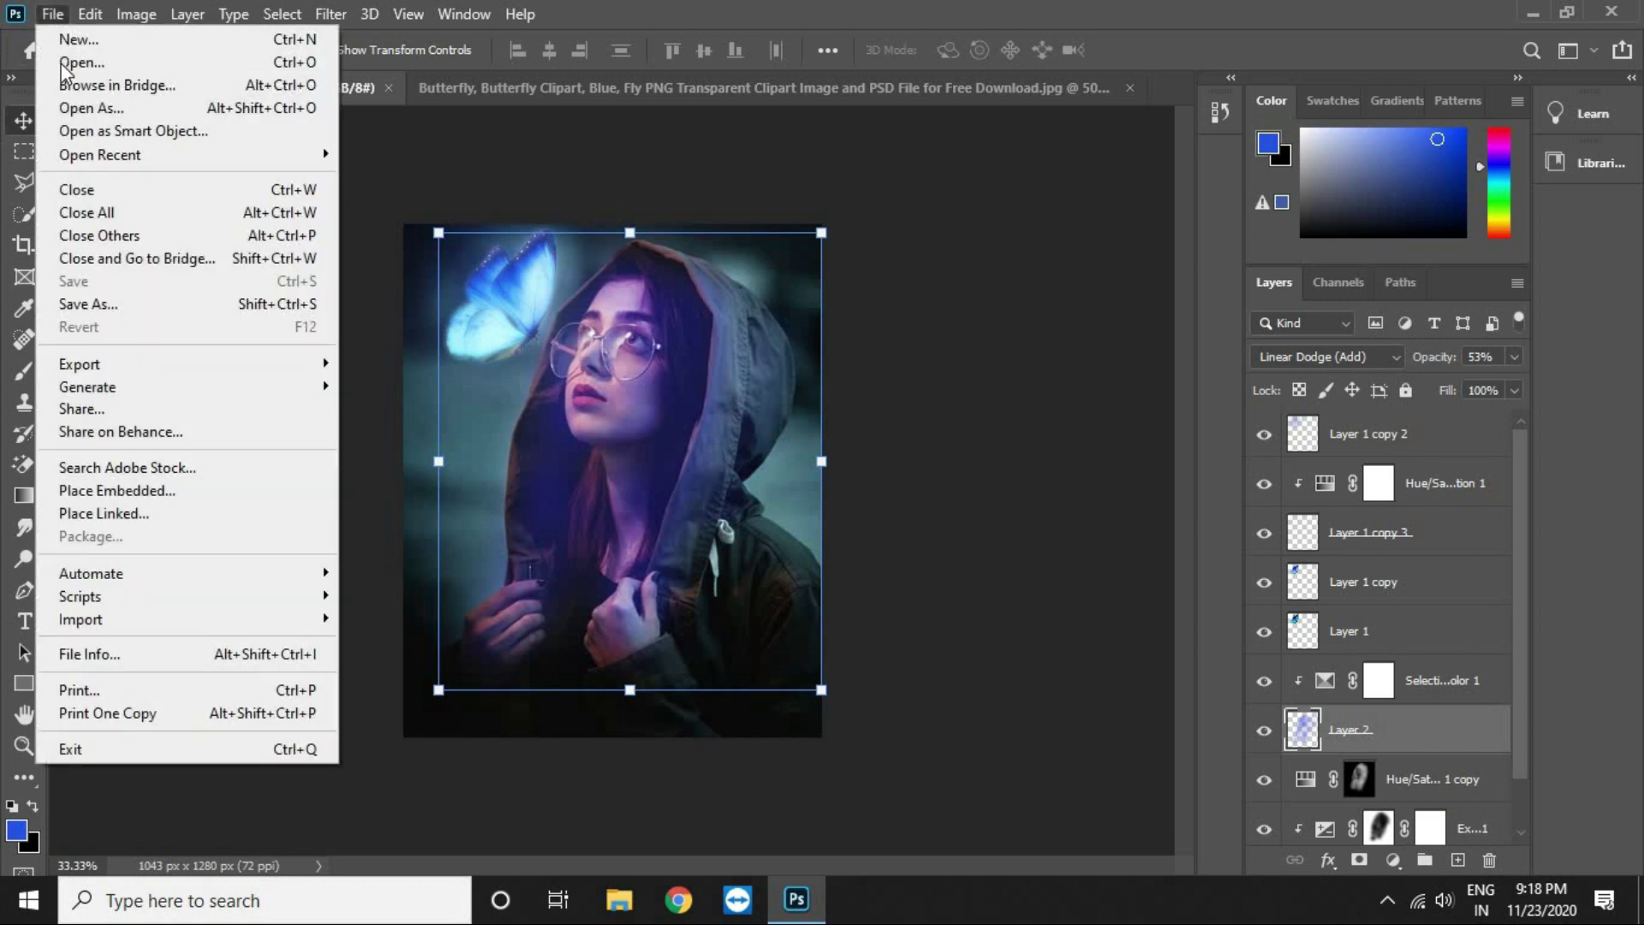
{"action": "left_click", "coordinate": [86, 304]}
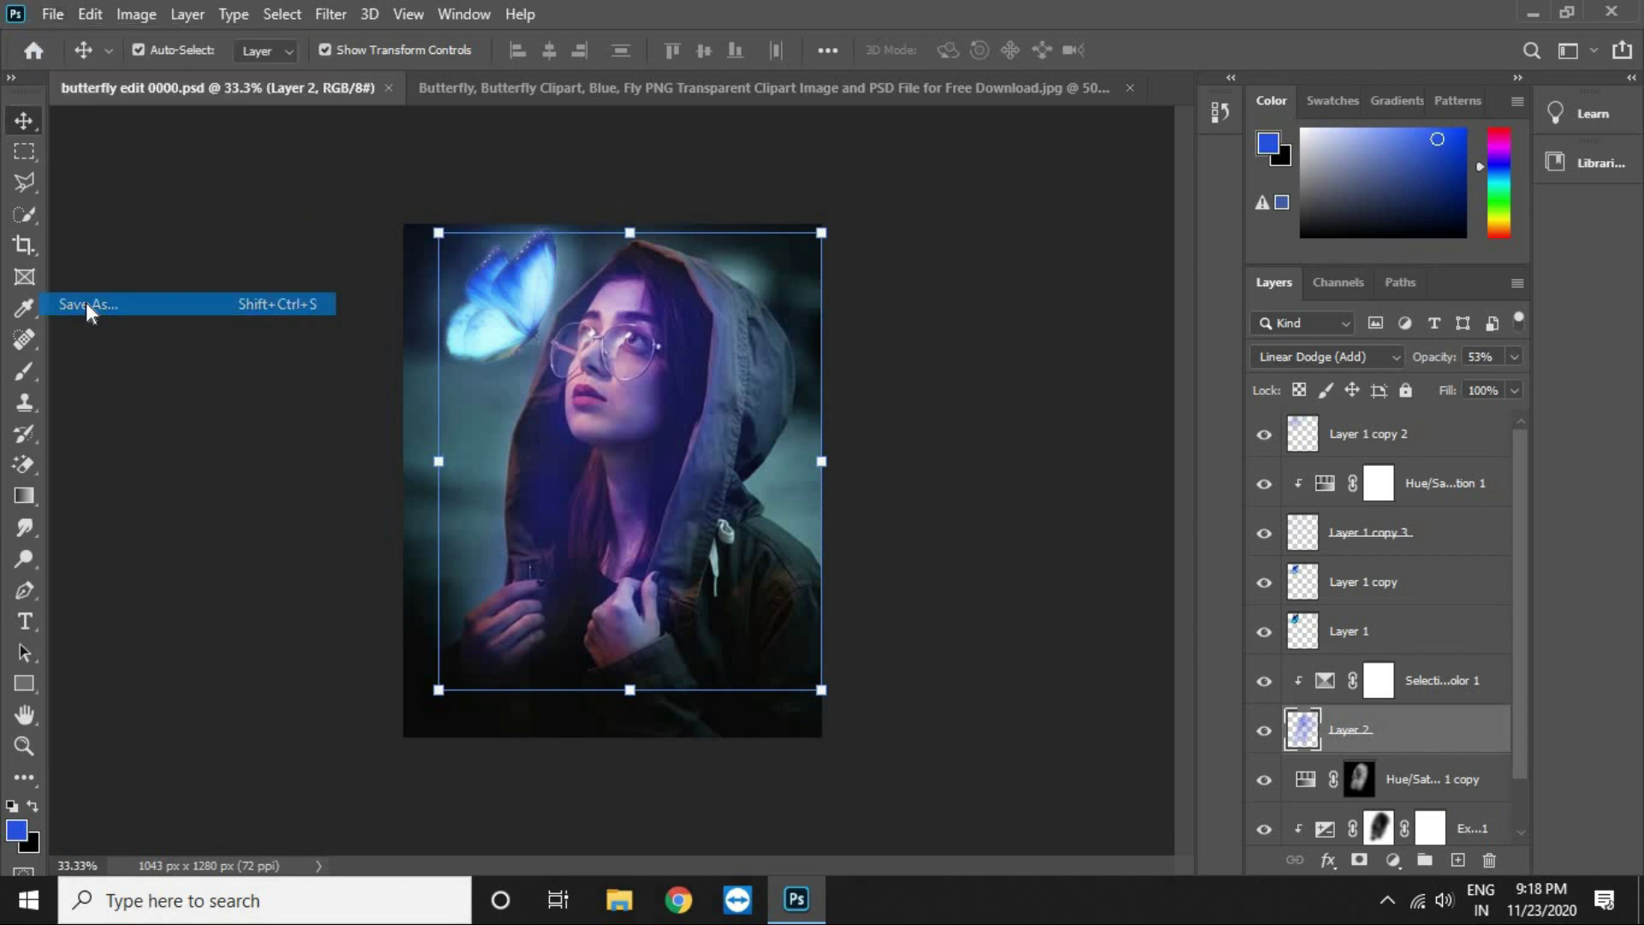
{"action": "left_click", "coordinate": [933, 656]}
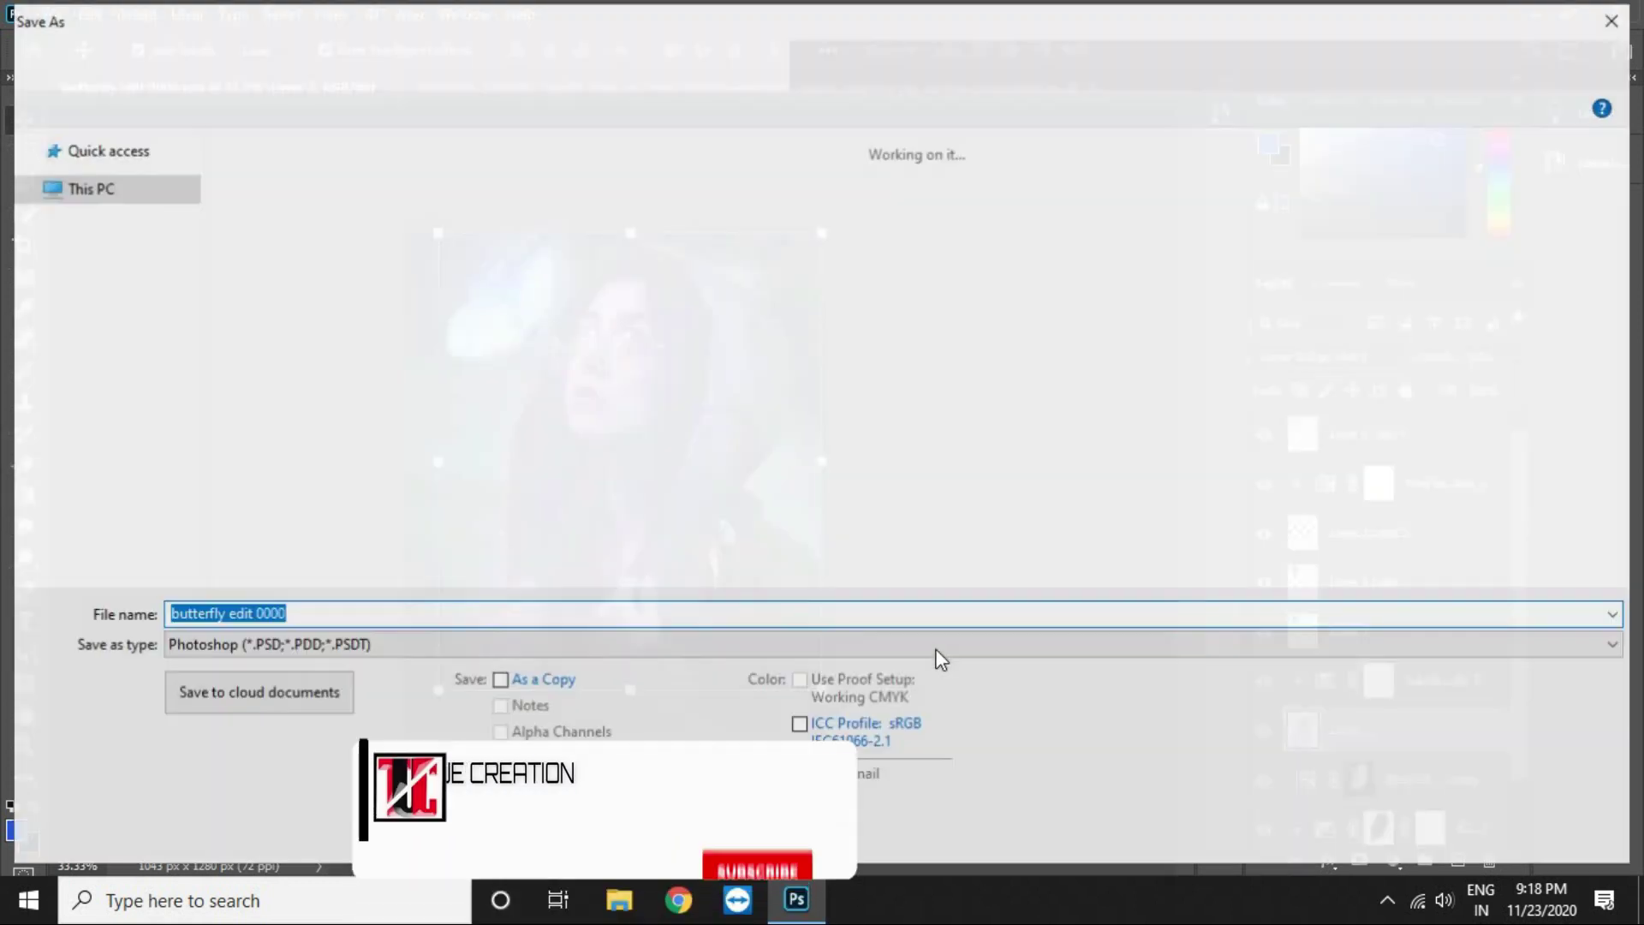
{"action": "left_click", "coordinate": [499, 651]}
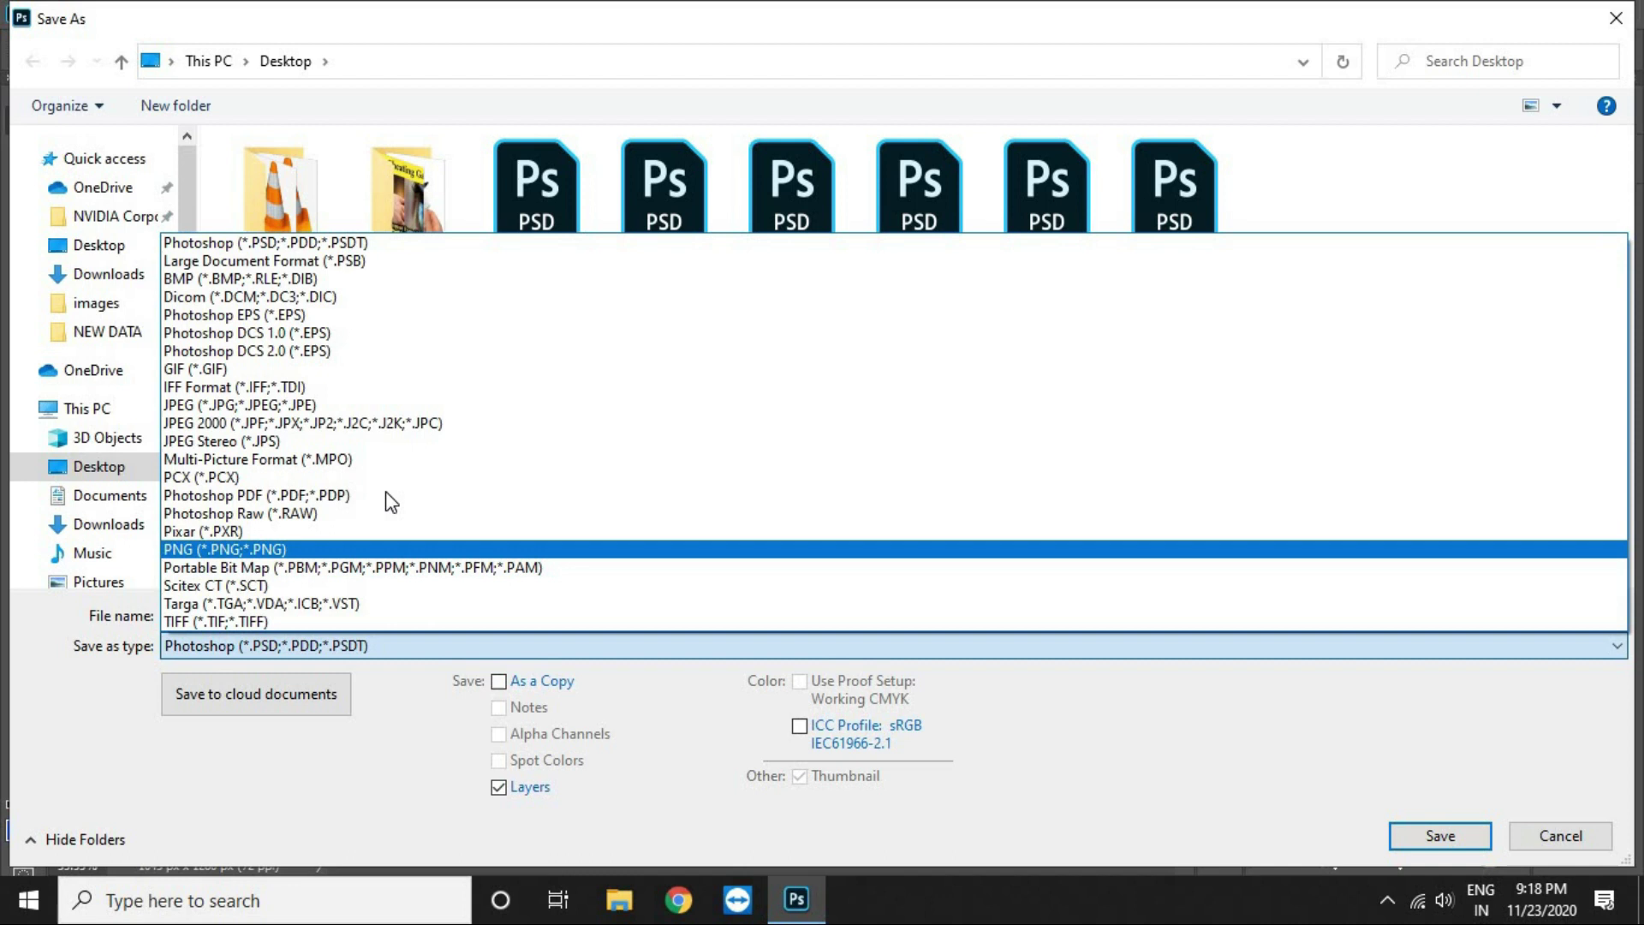
{"action": "left_click", "coordinate": [330, 405]}
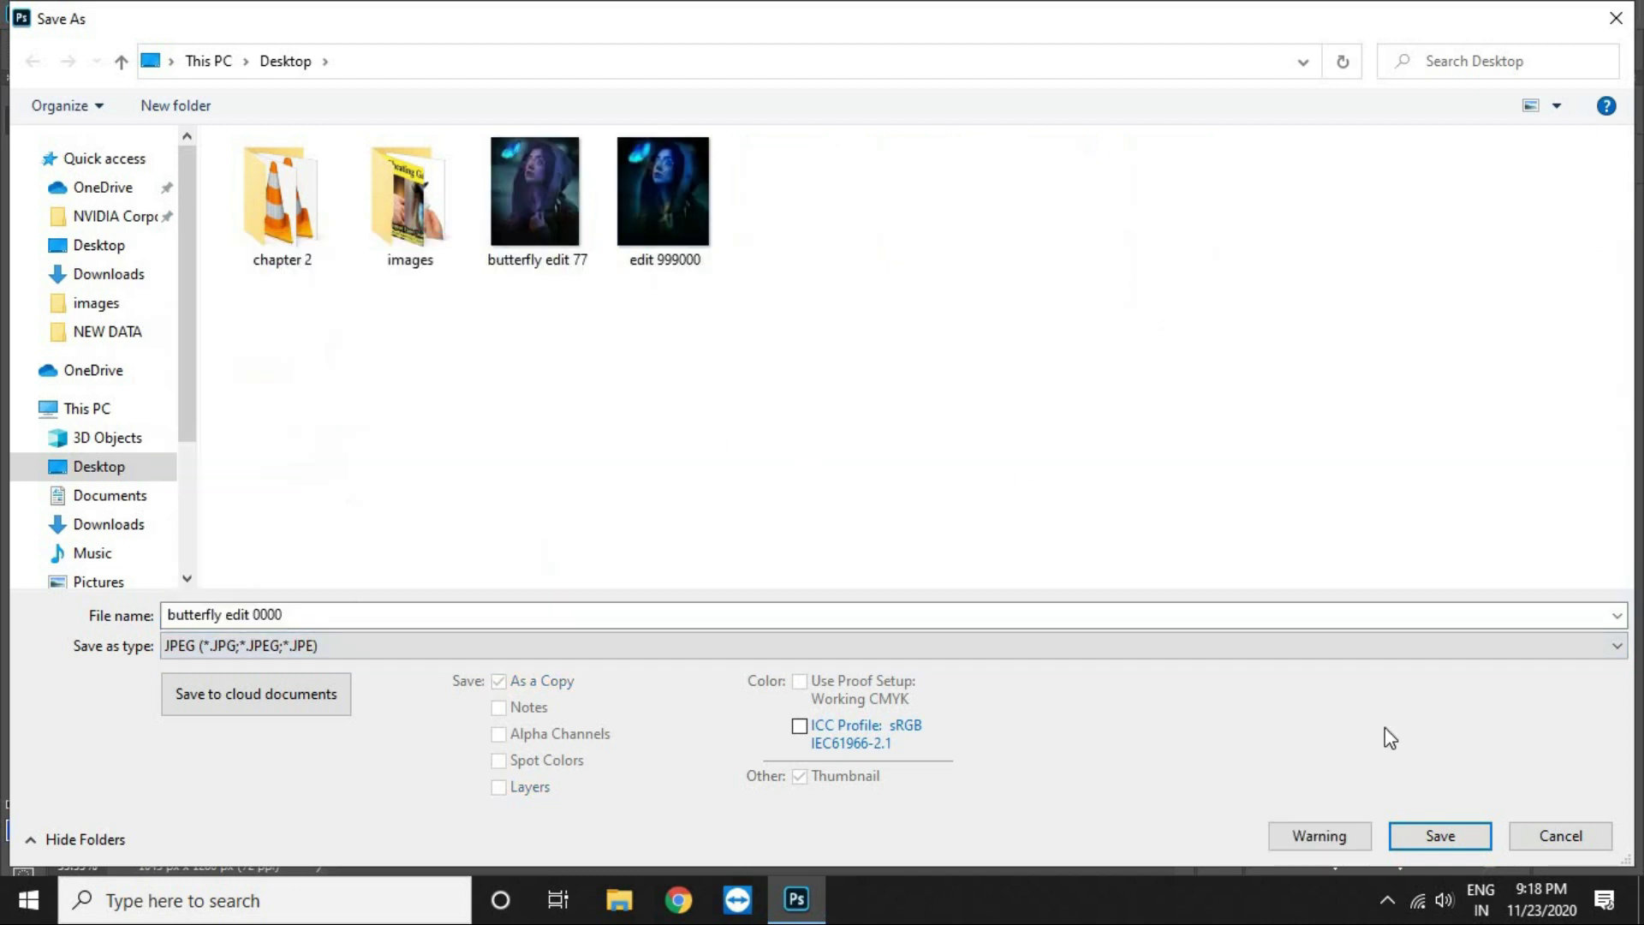
{"action": "left_click", "coordinate": [1439, 839]}
{"action": "left_click", "coordinate": [928, 194]}
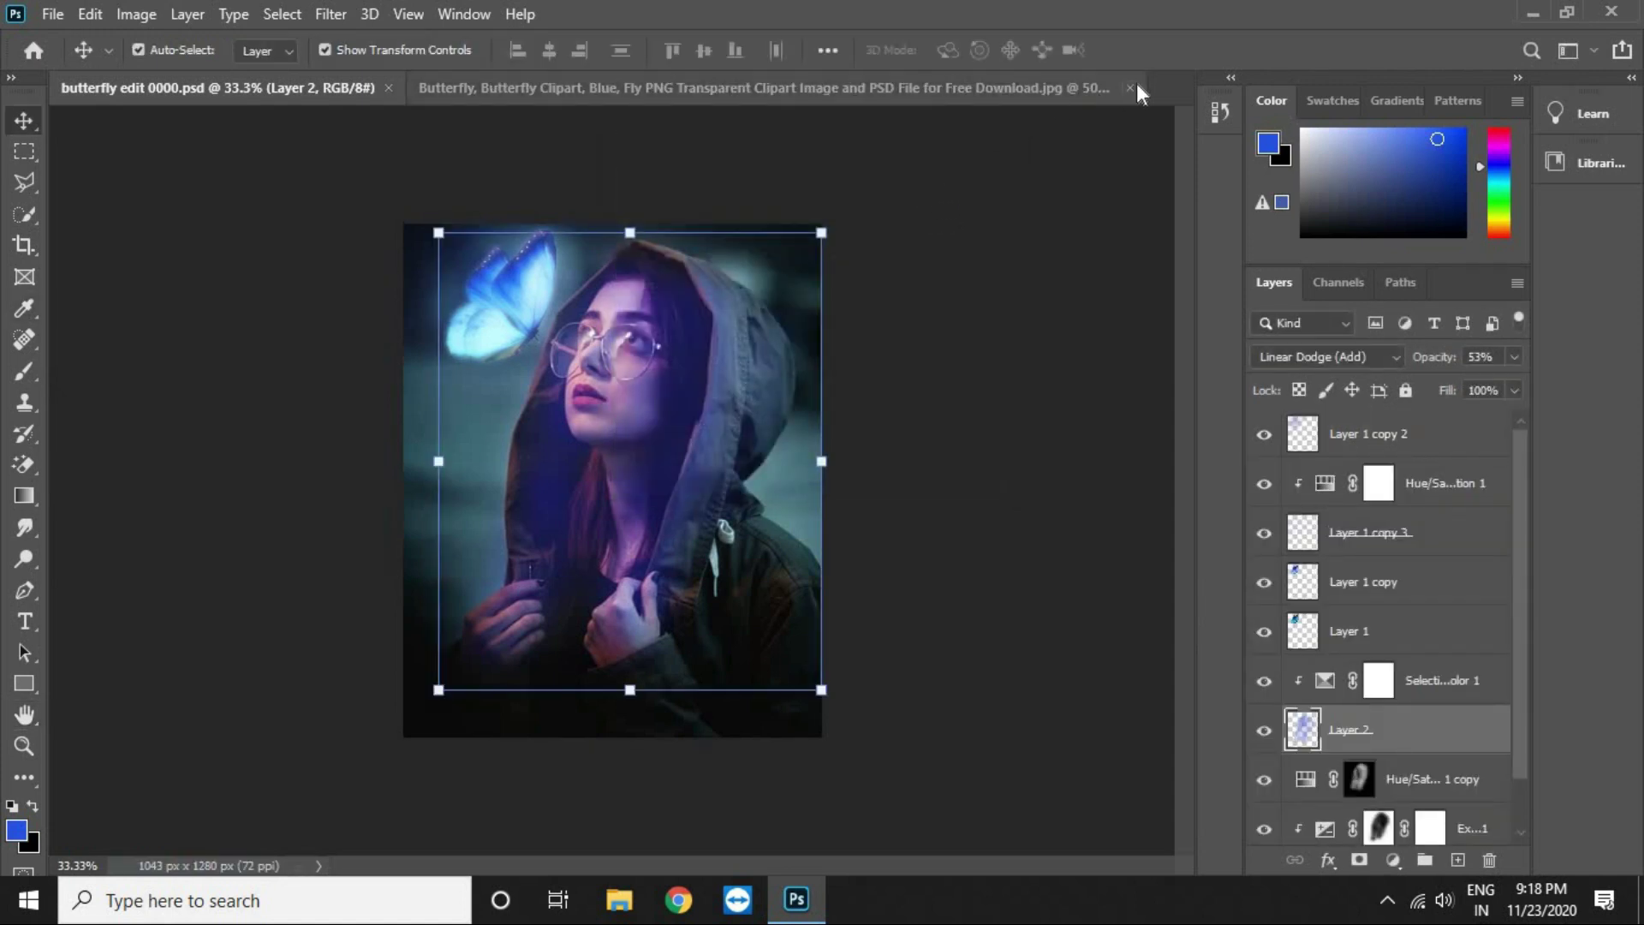
Step: Close the butterfly clipart document and open the JPEG file "butterfly edit 0000" from the Desktop
{"action": "left_click", "coordinate": [1136, 85]}
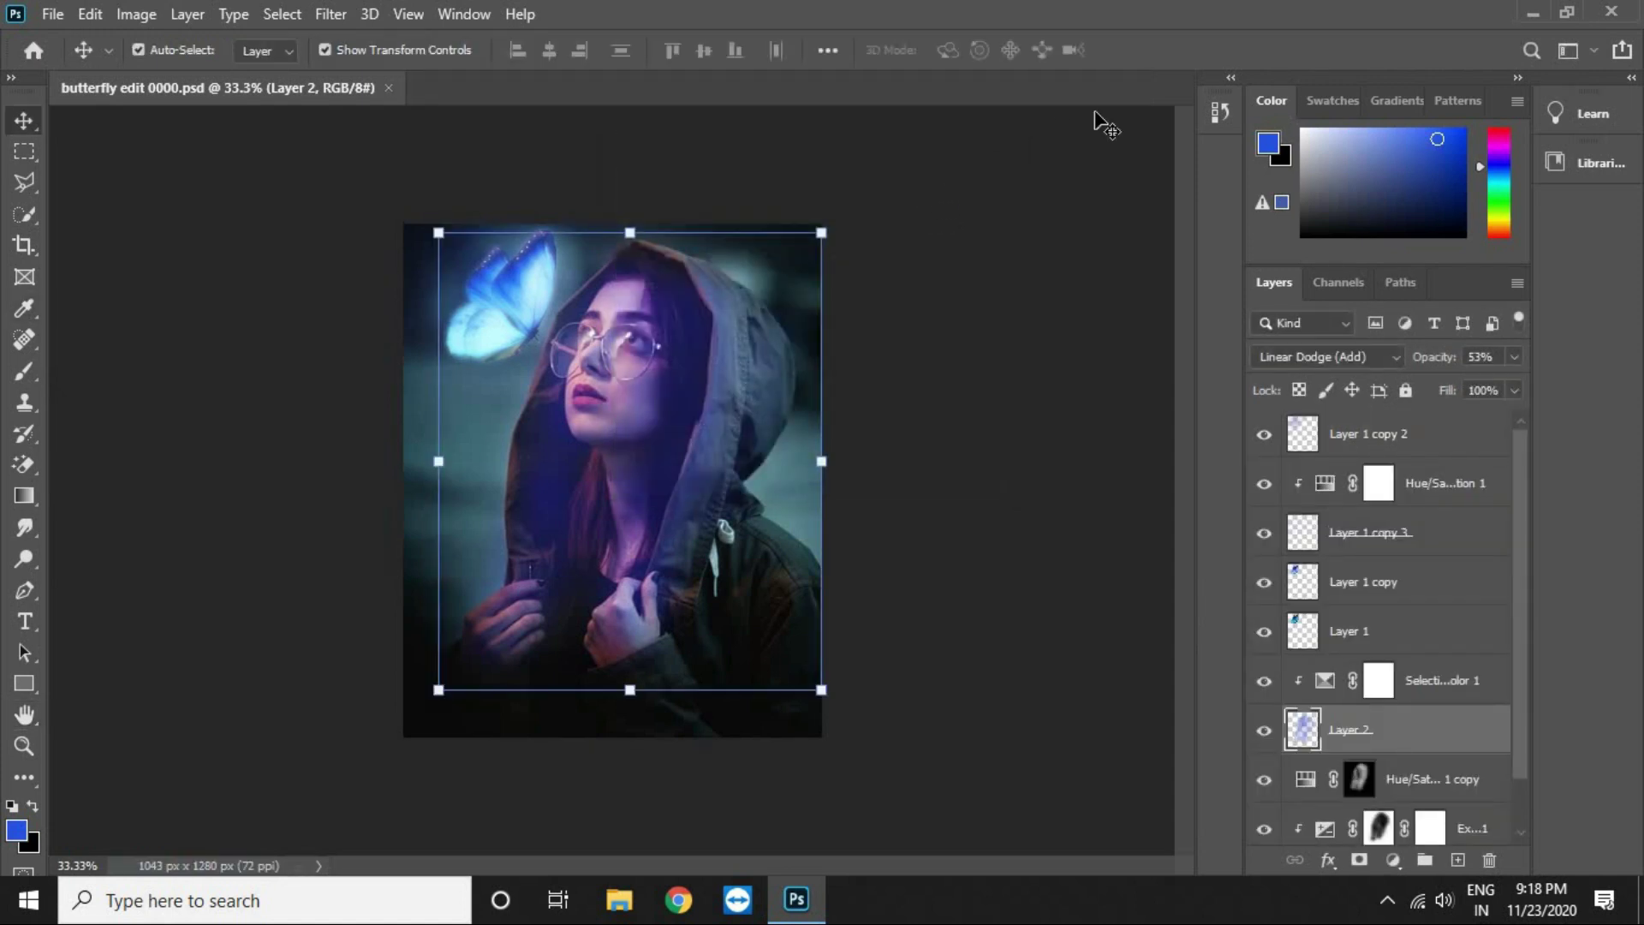
{"action": "left_click", "coordinate": [53, 14]}
{"action": "left_click", "coordinate": [69, 64]}
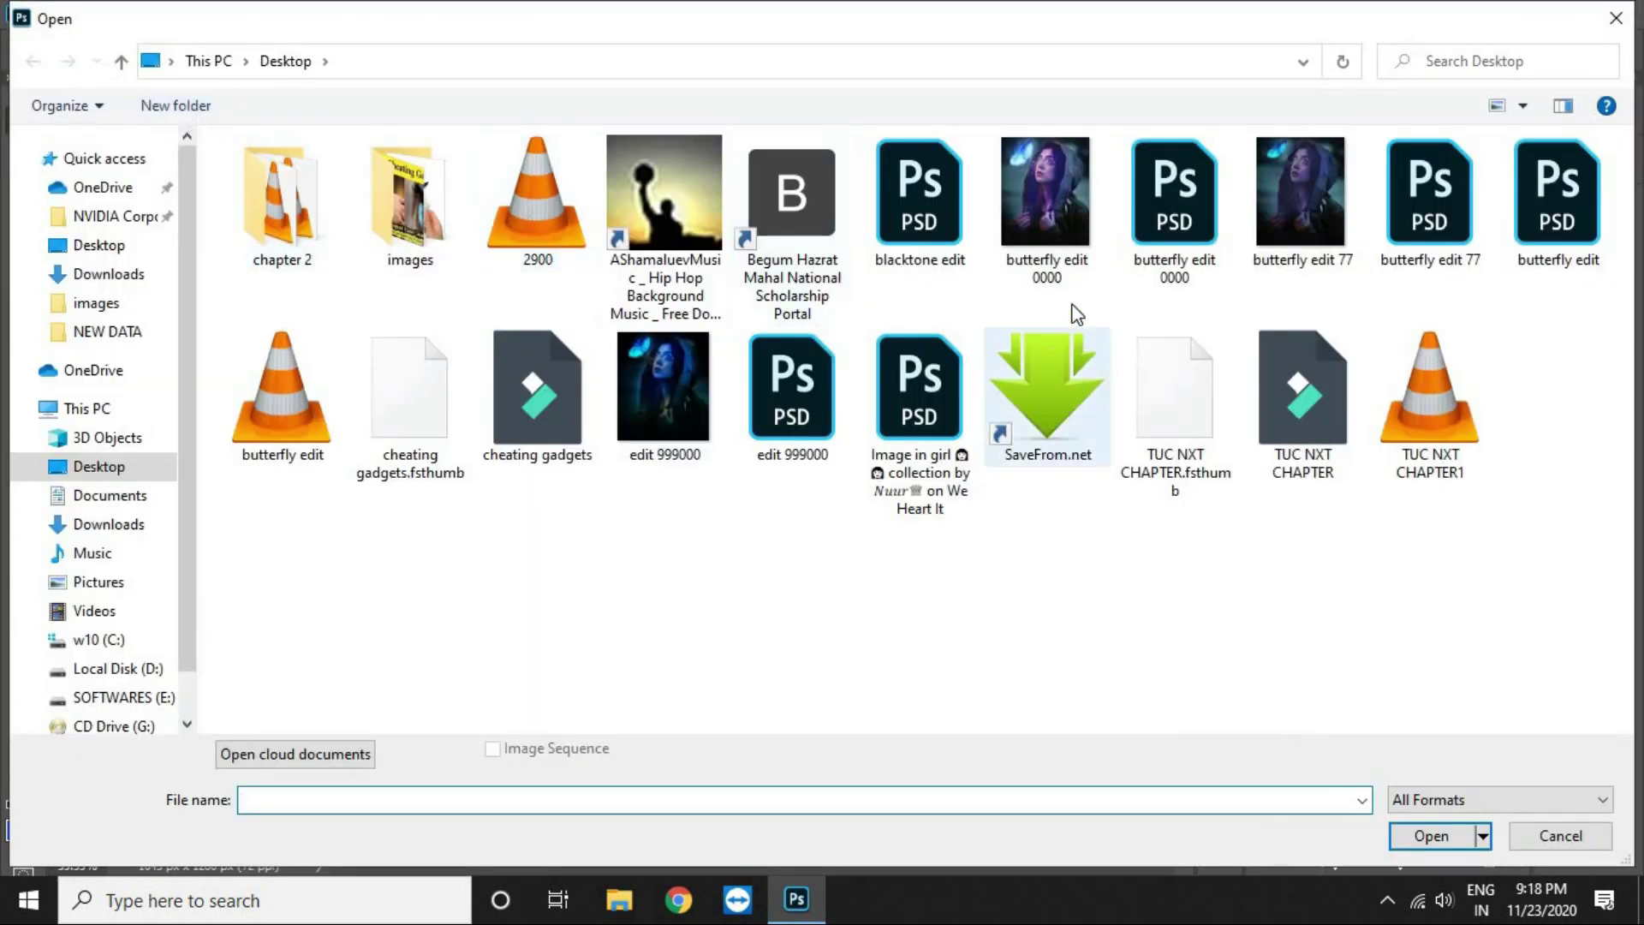
{"action": "left_click", "coordinate": [1066, 272]}
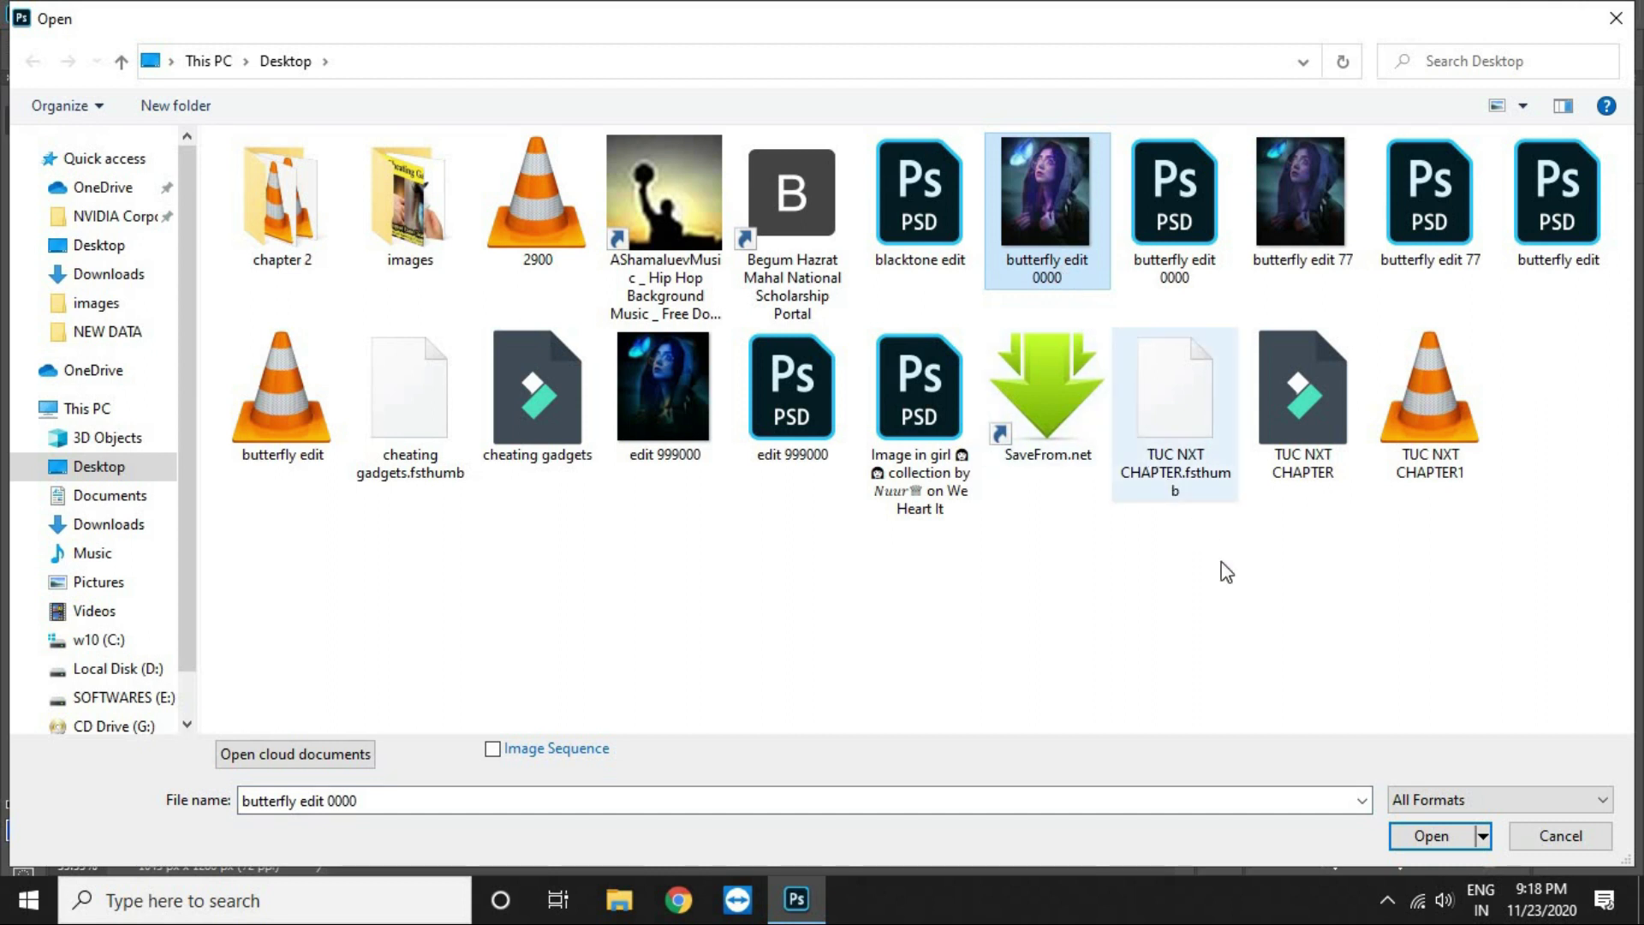
{"action": "left_click", "coordinate": [1412, 837]}
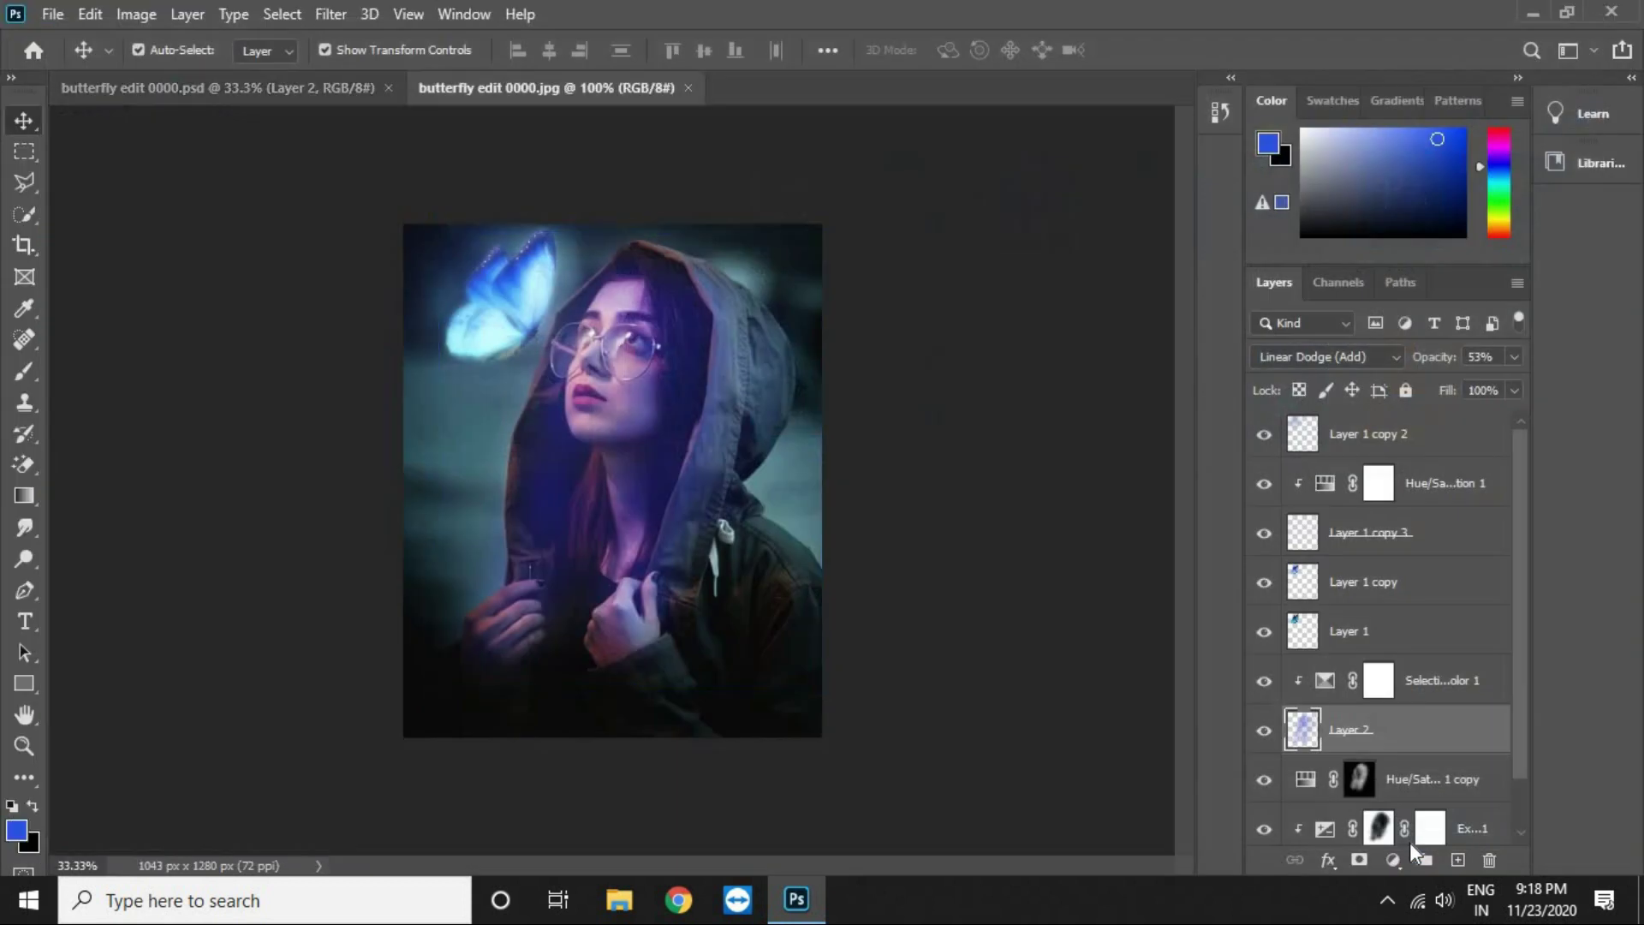
{"action": "key", "text": "ctrl"}
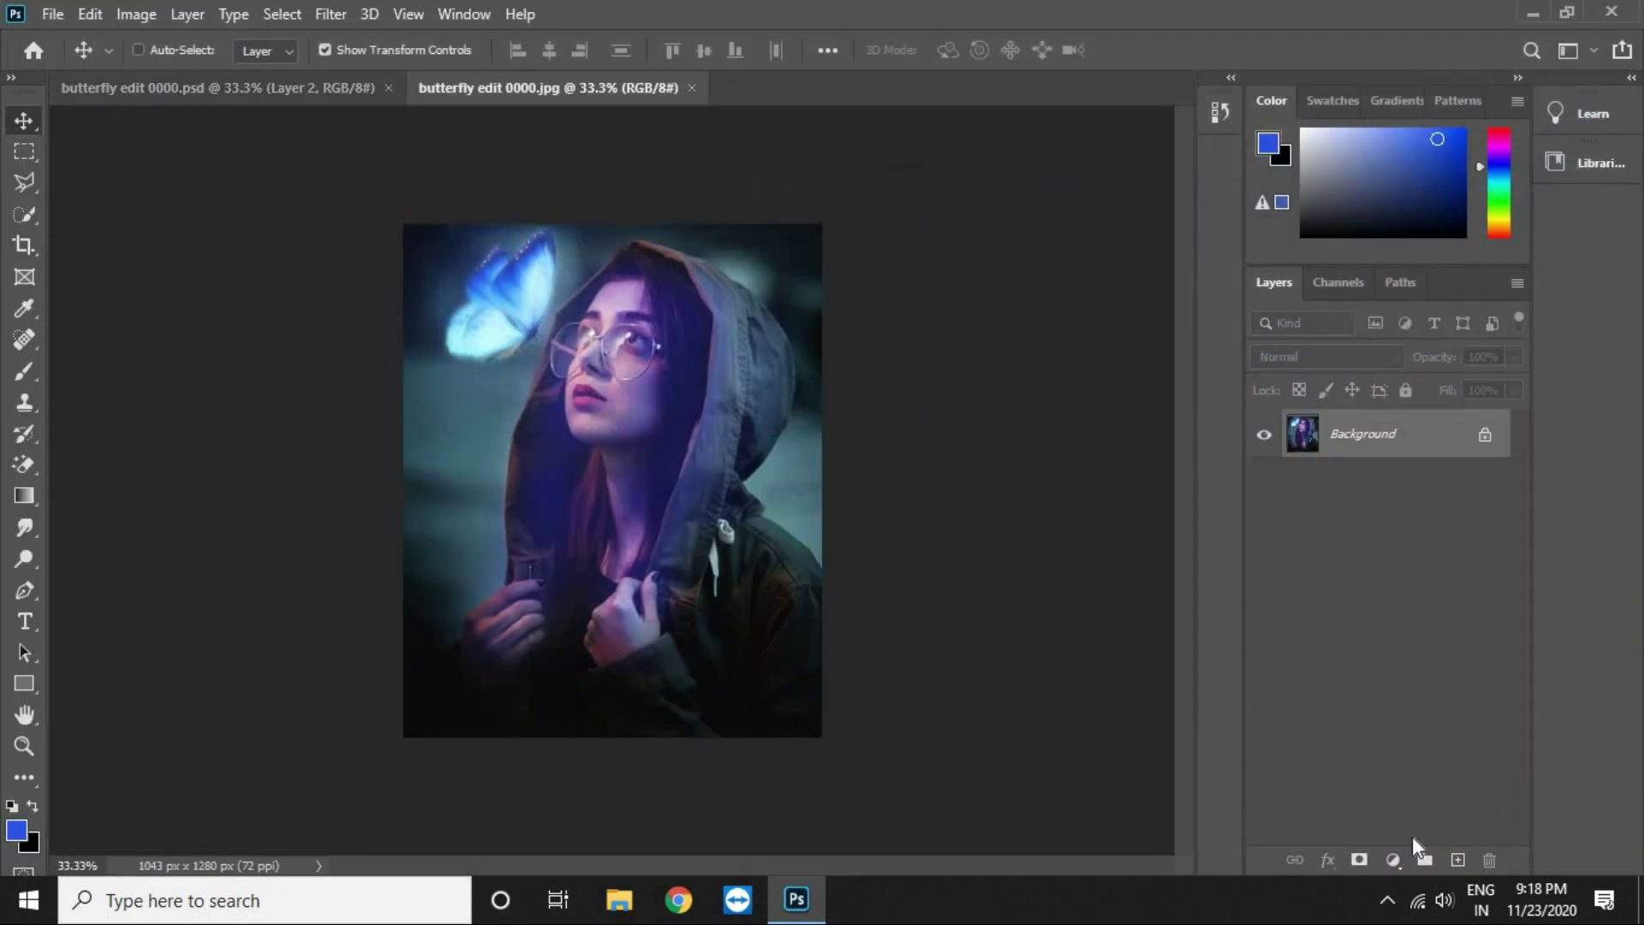
{"action": "key", "text": "ctrl+minus"}
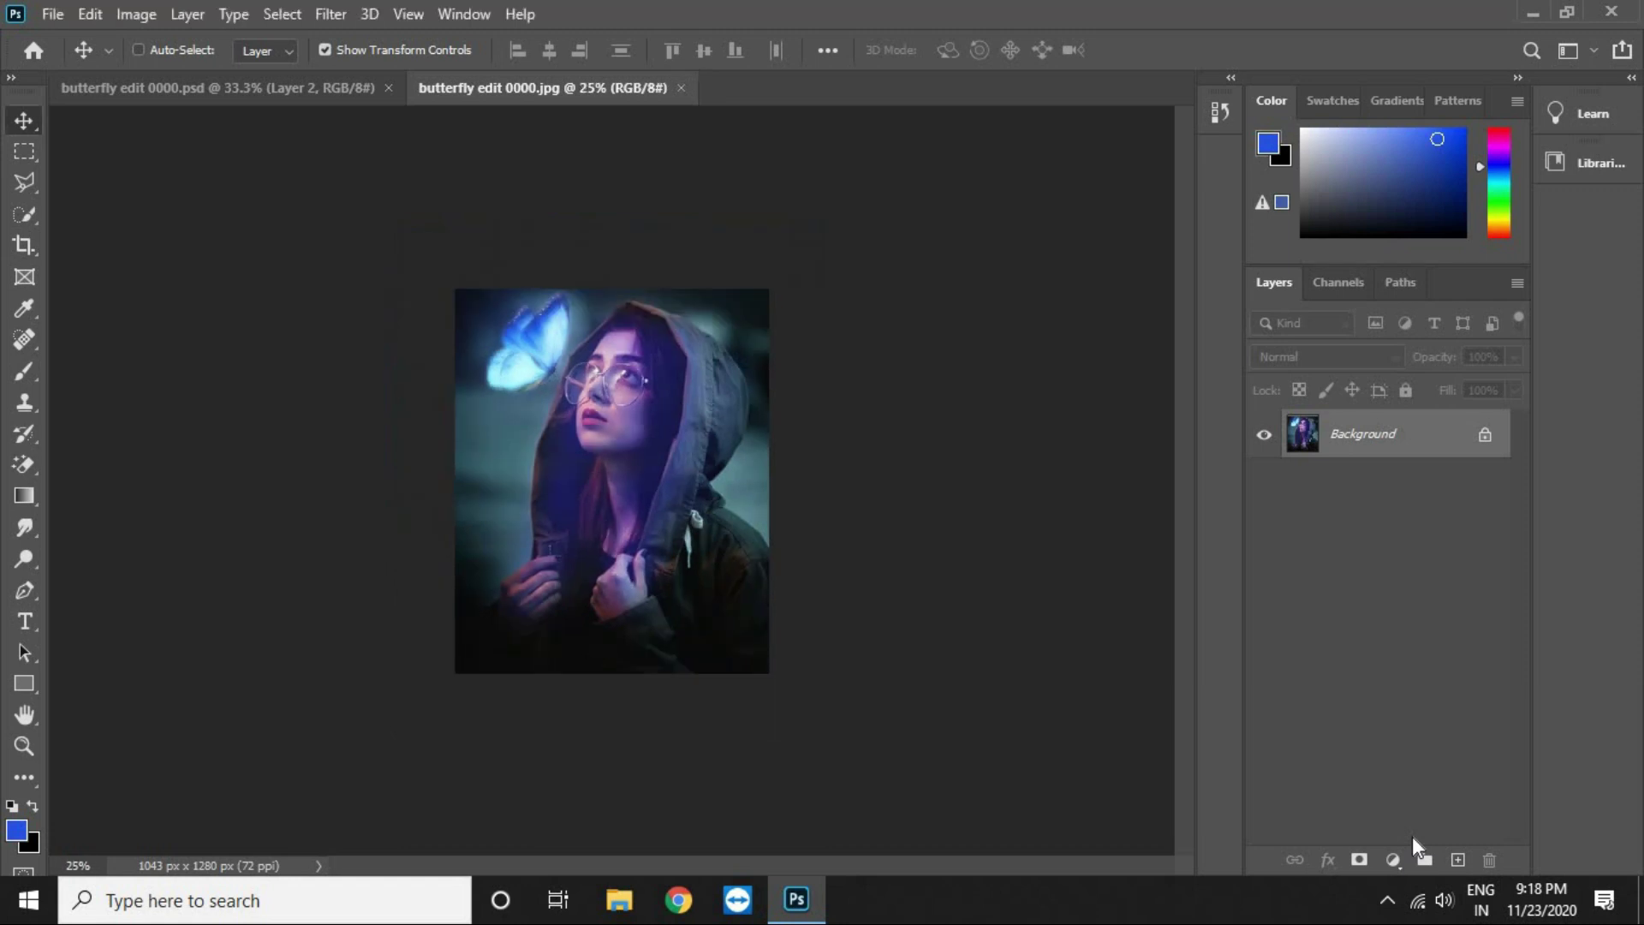
{"action": "key", "text": "ctrl+minus"}
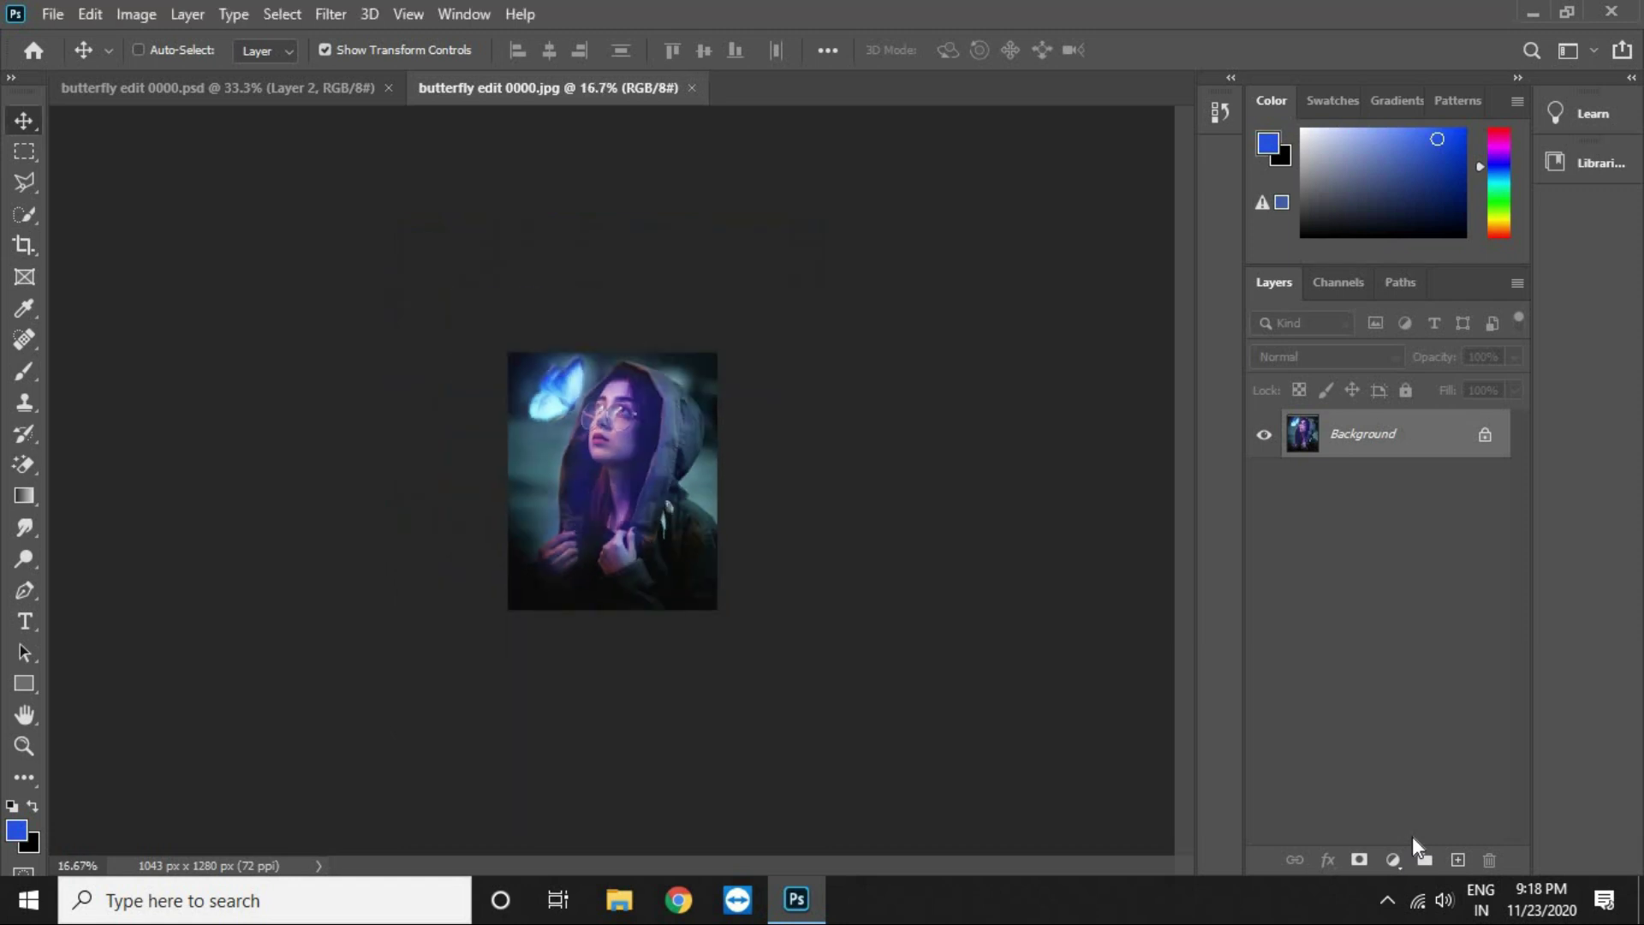
{"action": "key", "text": "ctrl+plus"}
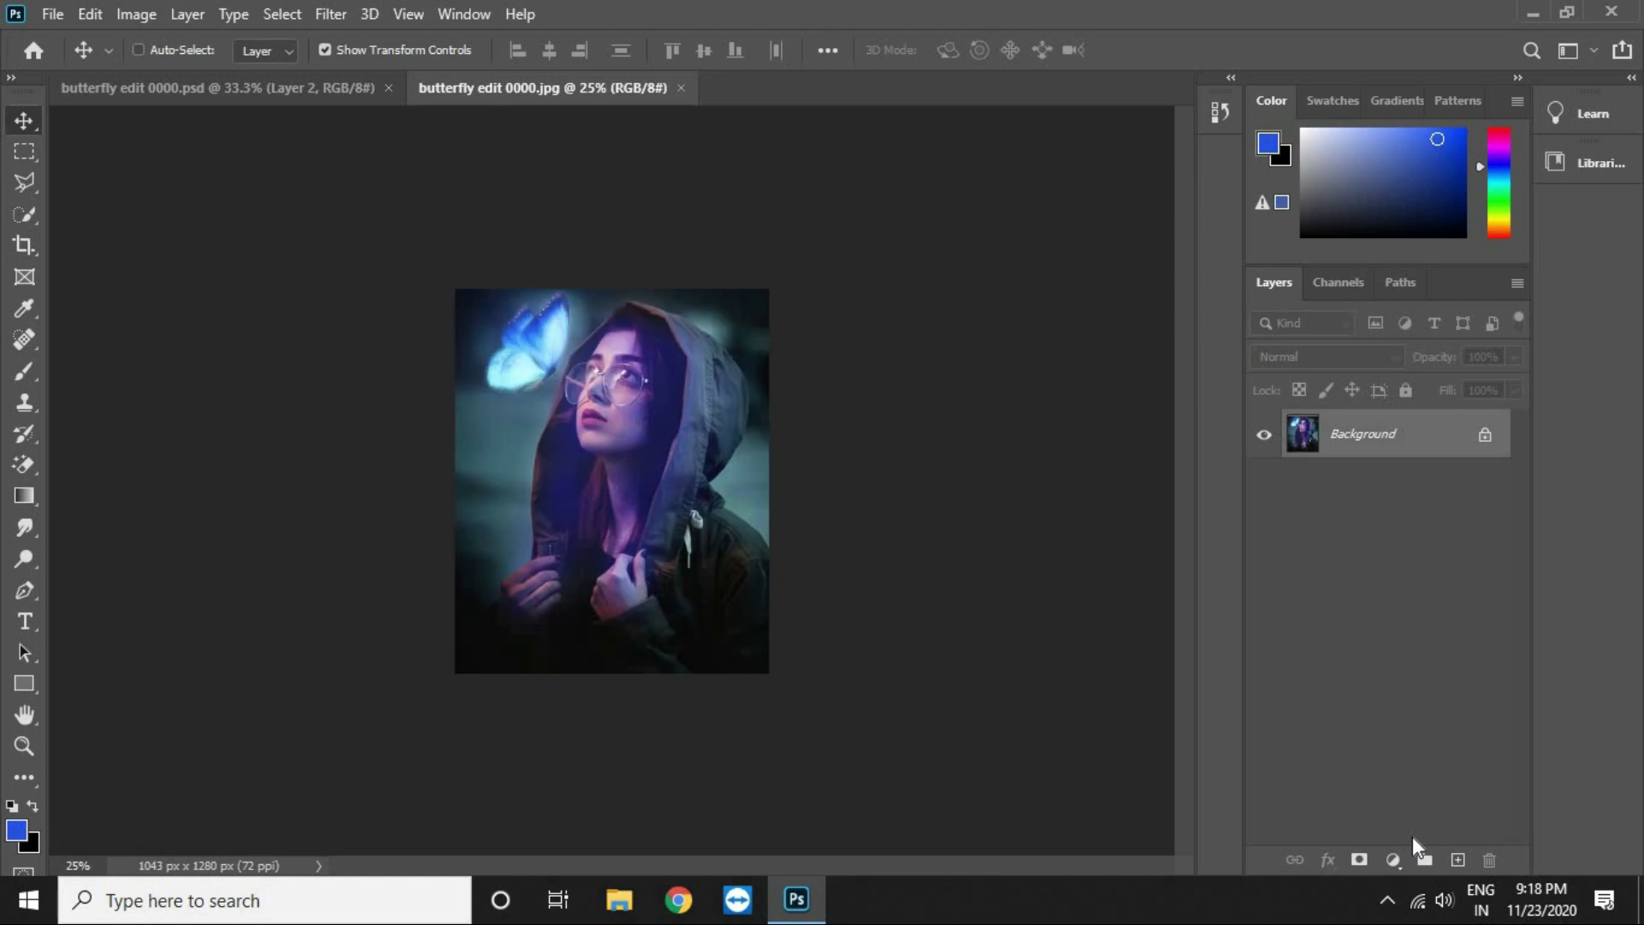
{"action": "key", "text": "ctrl+plus"}
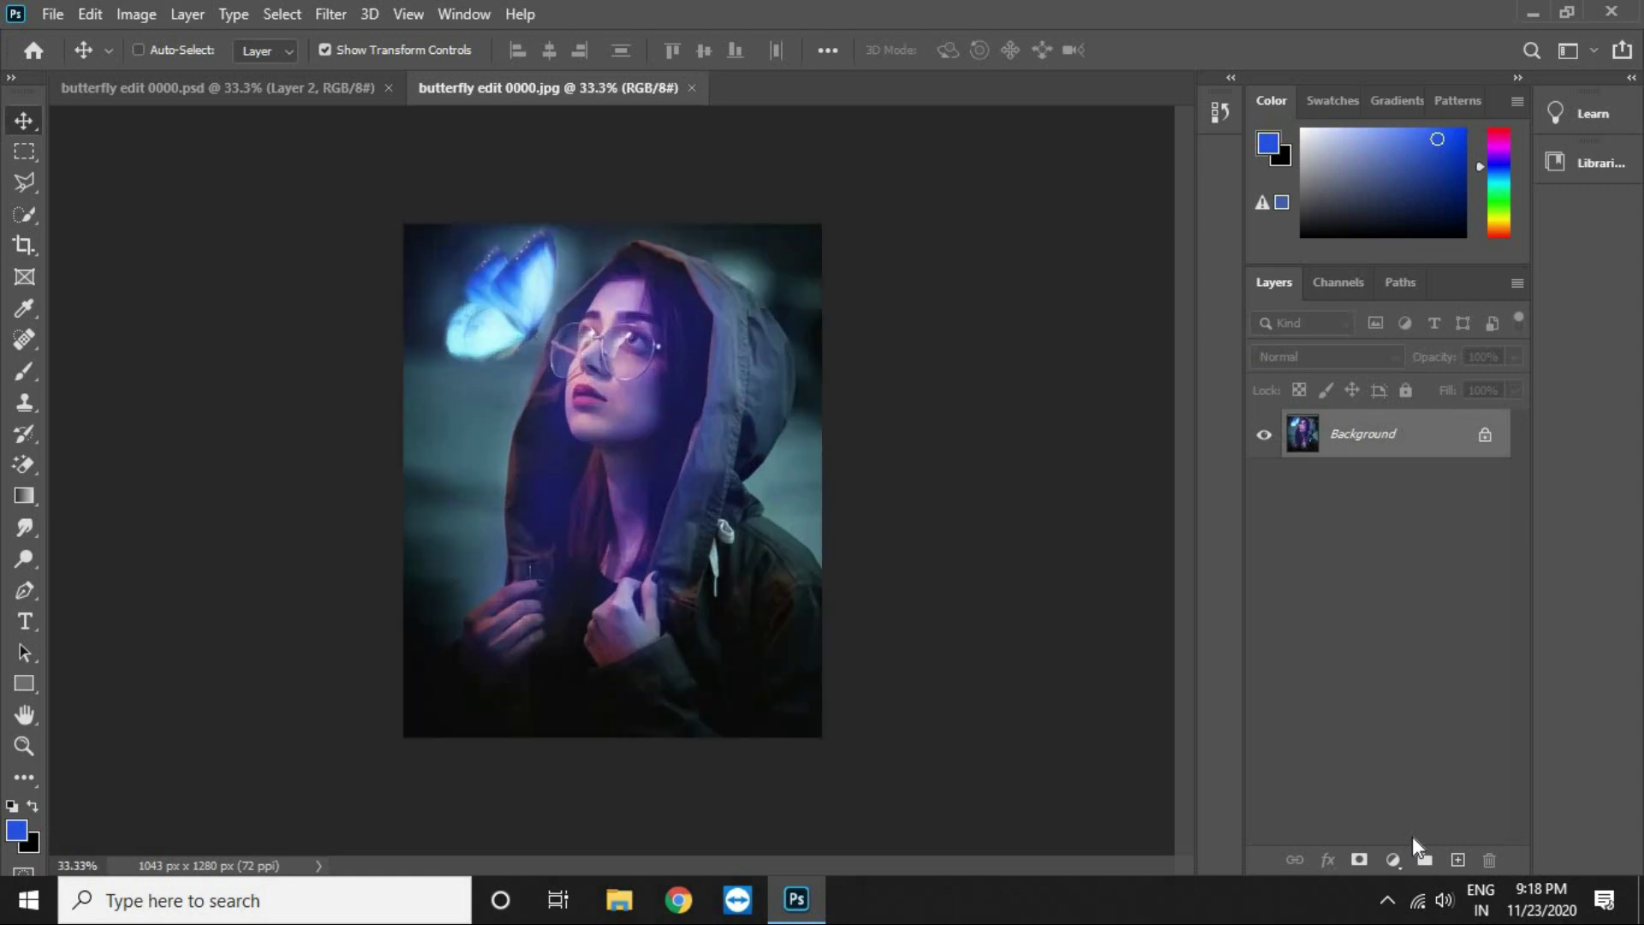